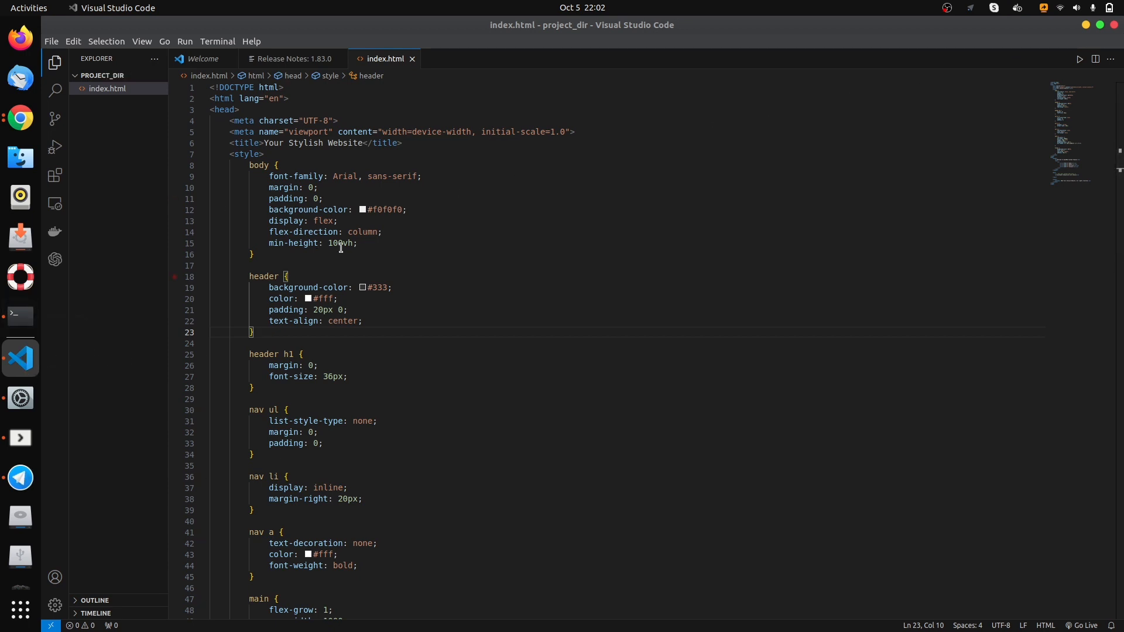
- Switch to the Terminal, clear its output and list the files in project_dir
click(22, 318)
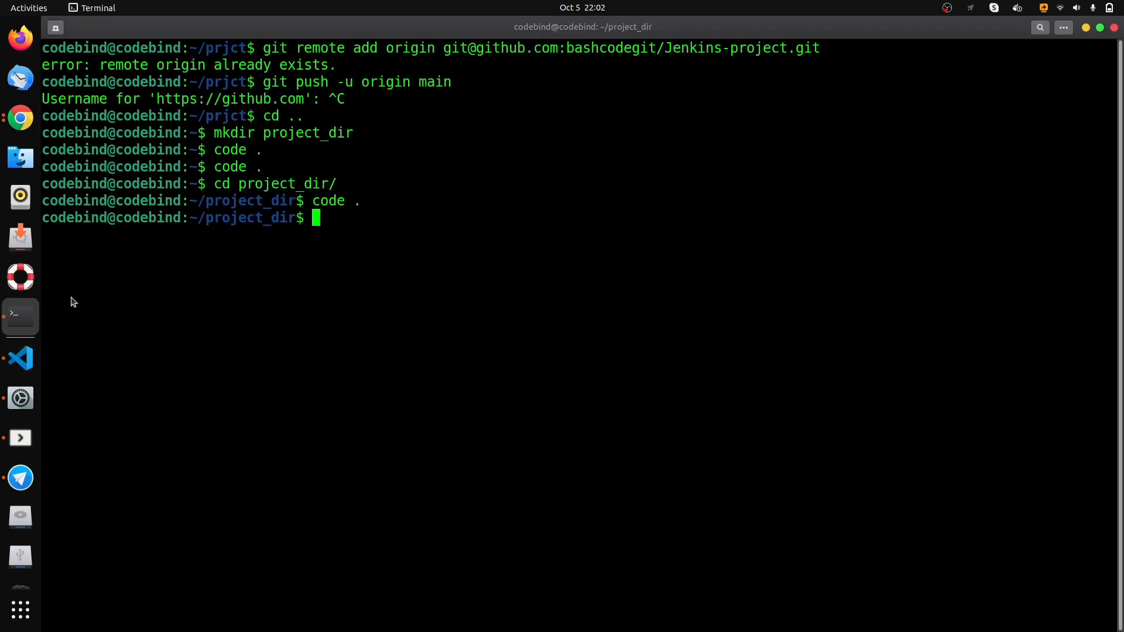
text(clear)
key(Return)
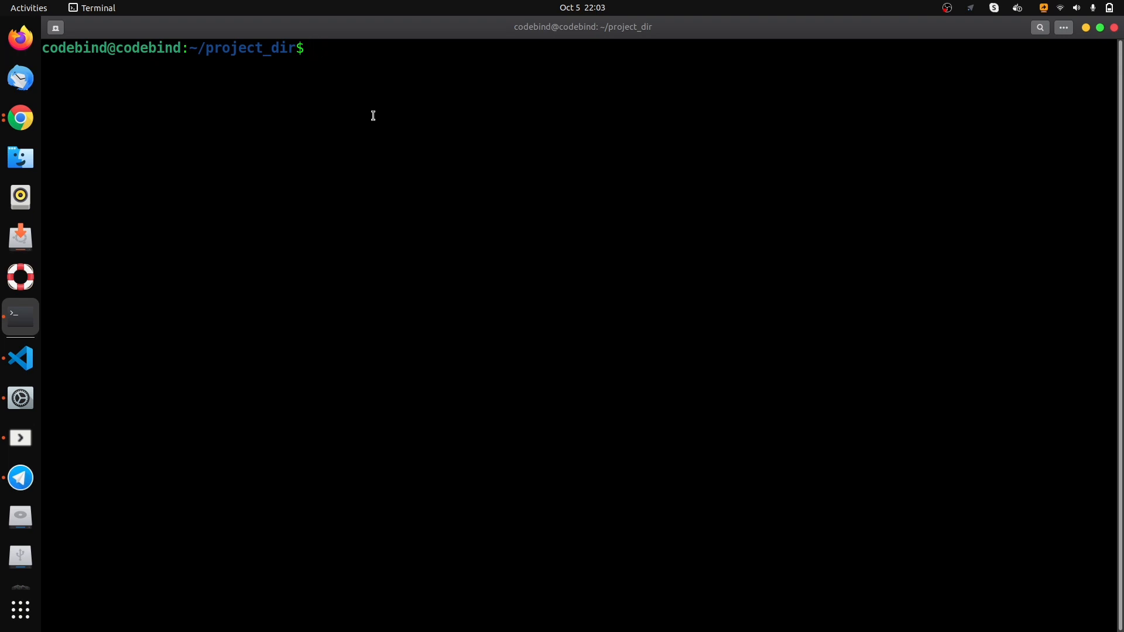
text(ls)
key(Return)
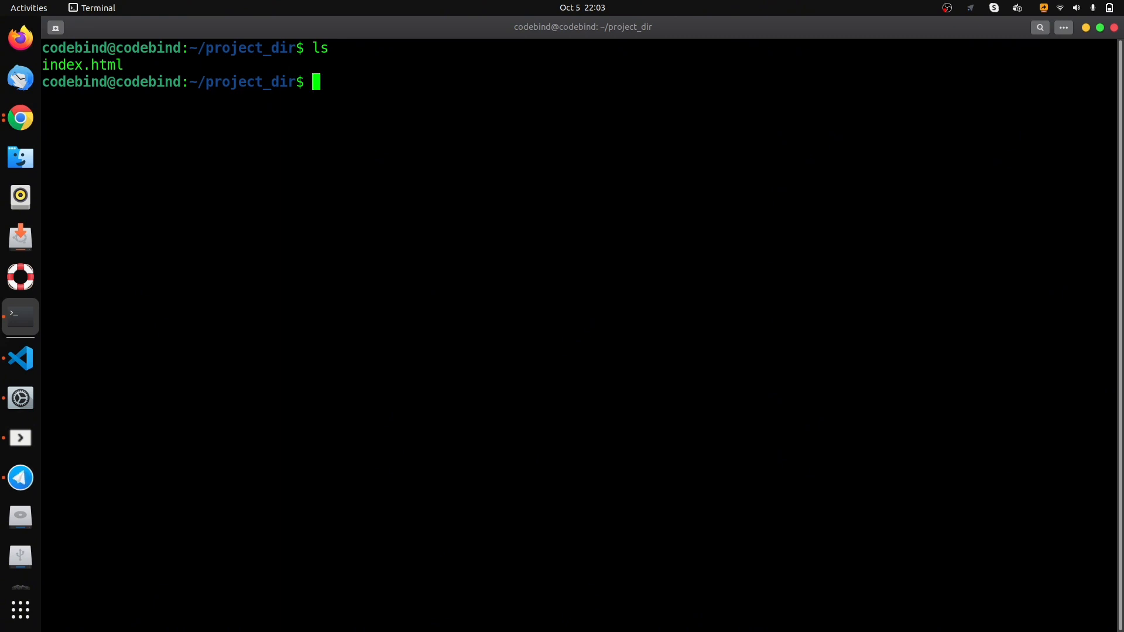
- Initialize a Git repository in project_dir and stage all of its files
text(git init)
key(Return)
text(git add .)
key(Return)
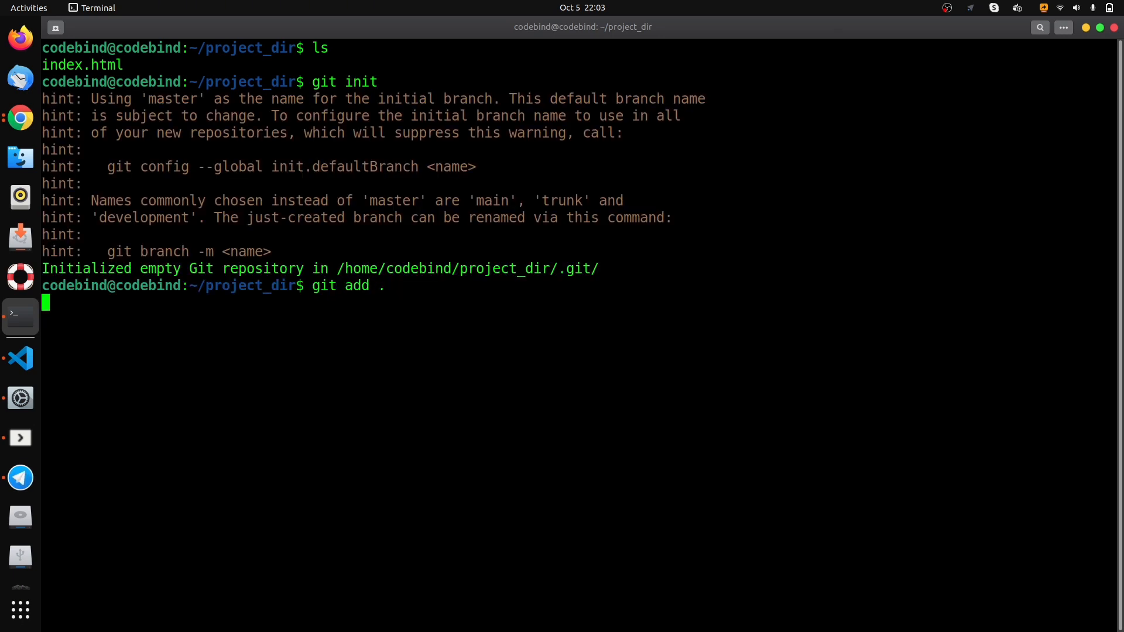
- Commit the staged files with the message "First deploy"
text(git commit -m)
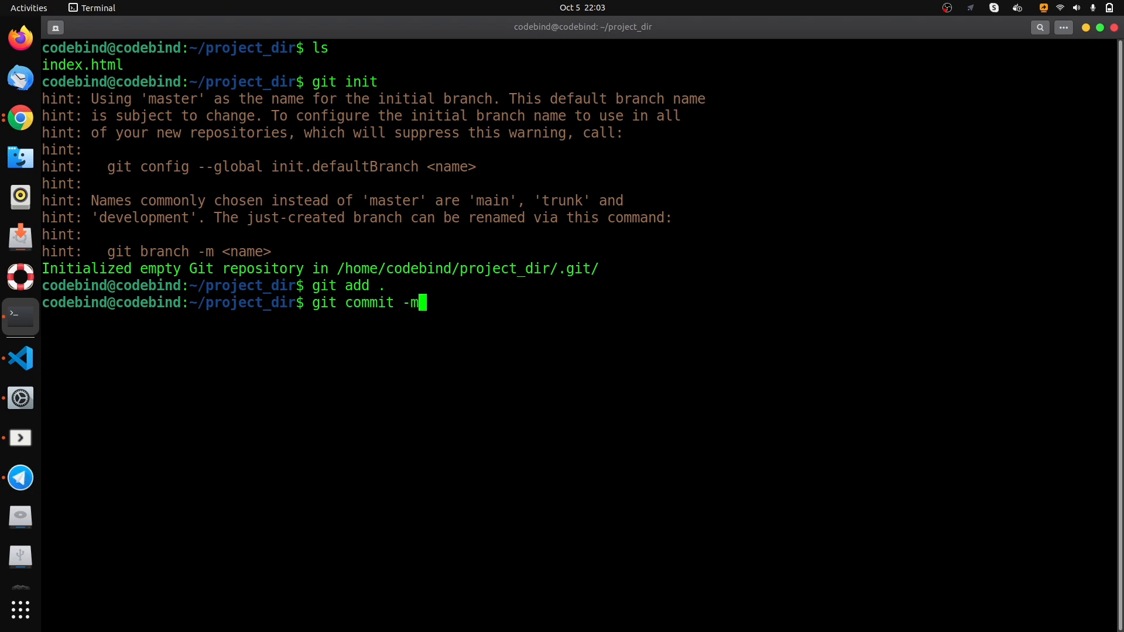
text( "First deplot)
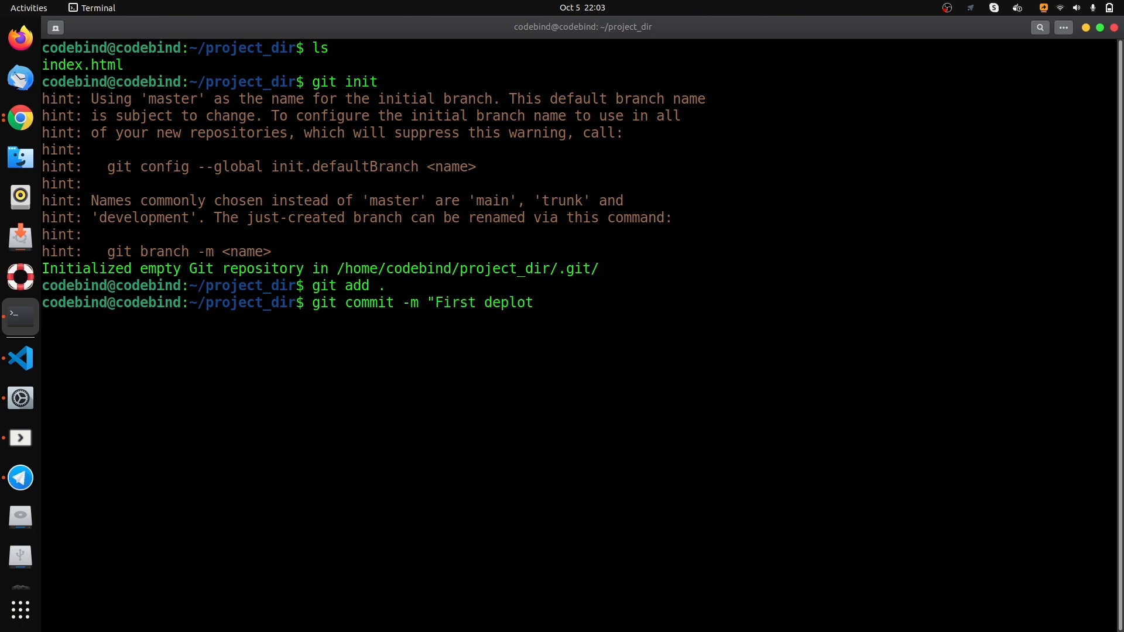
key(BackSpace)
text(y")
key(Return)
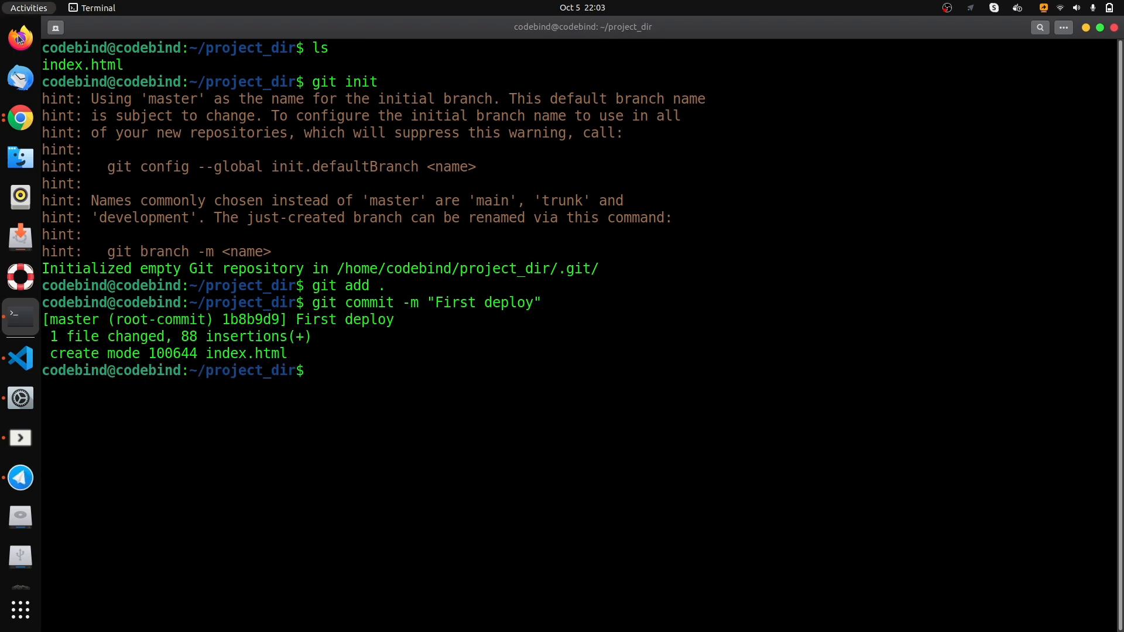
- Switch to Chrome and create a public GitHub repository named jenkins-project
click(7, 120)
click(900, 186)
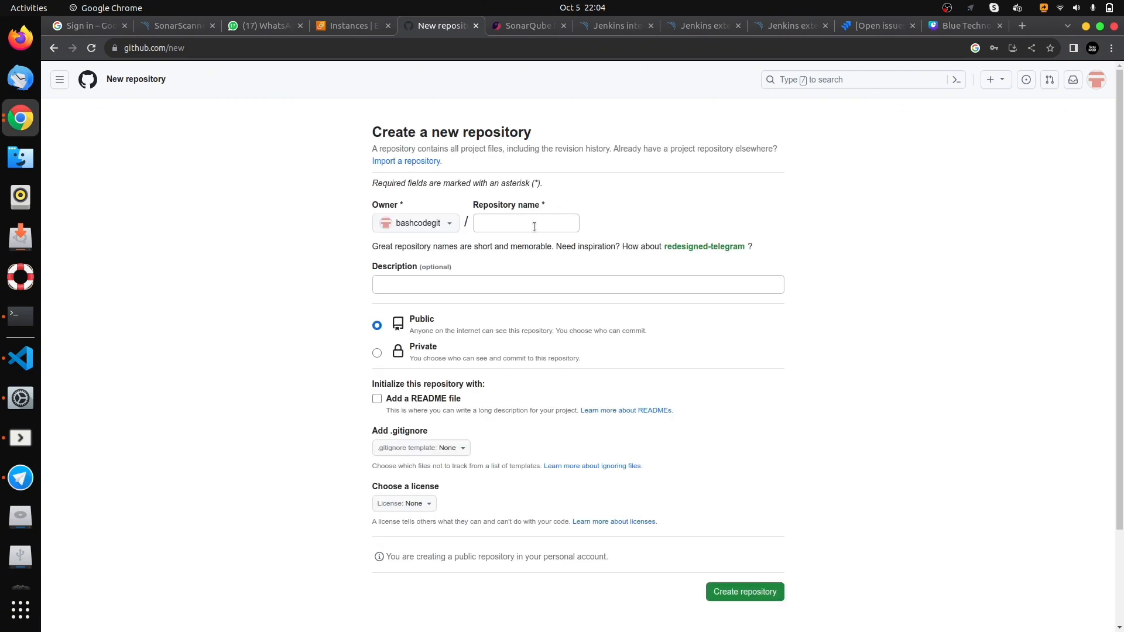
click(534, 227)
text(jenkins-pro)
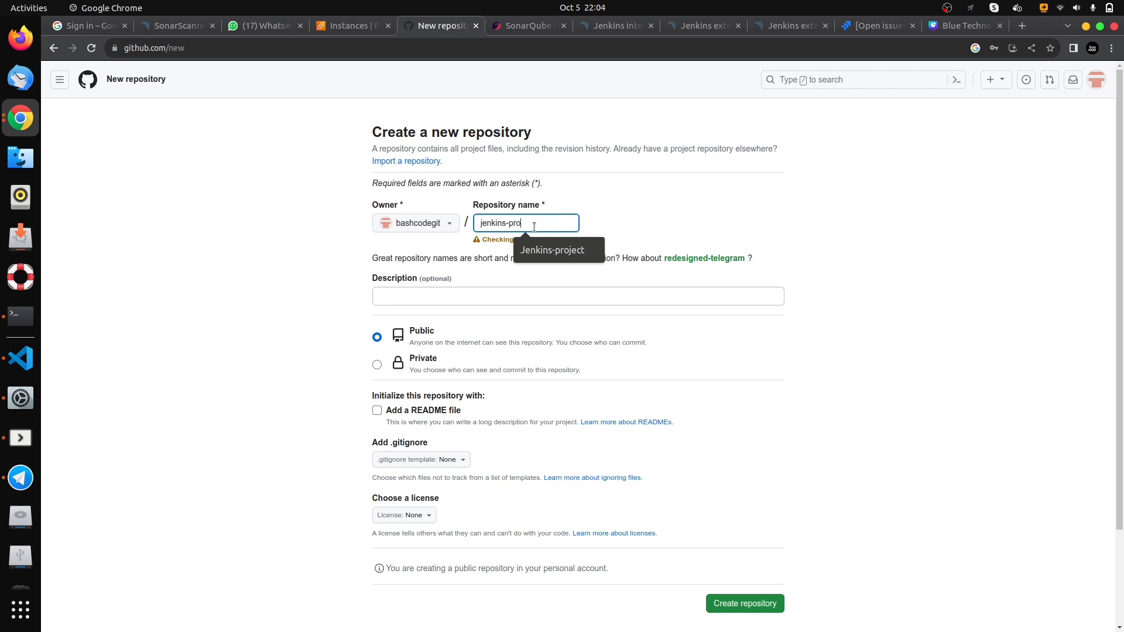
text(ject)
click(441, 333)
scroll(413, 345, down, 3)
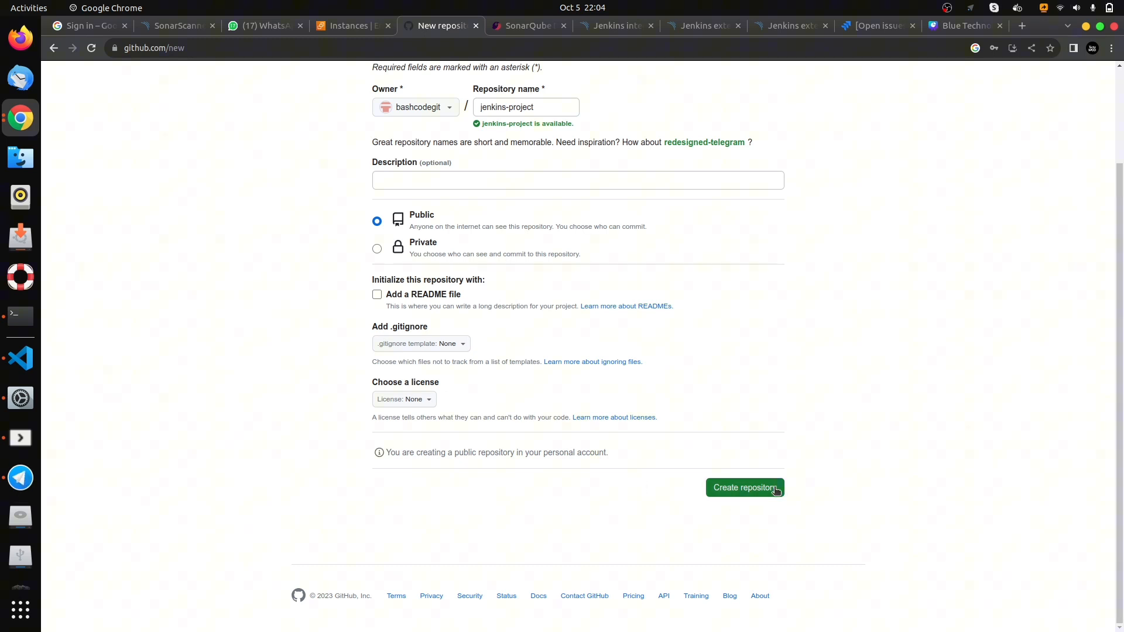
click(745, 488)
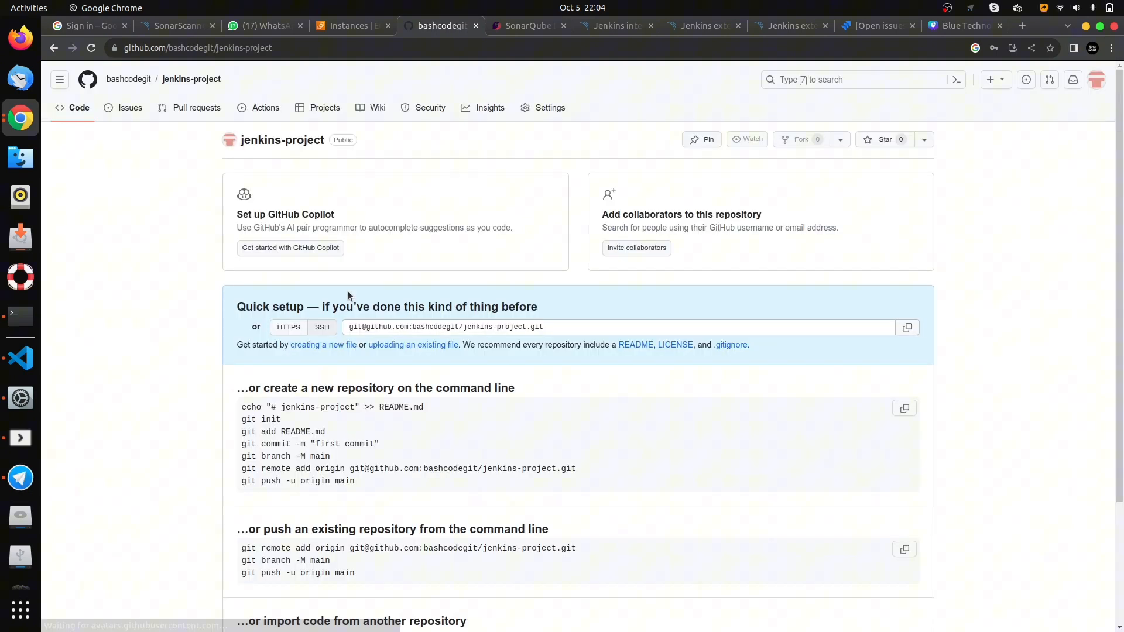
- Copy GitHub's git branch -M main command and run it in the Terminal to rename the local branch to main
scroll(417, 265, down, 3)
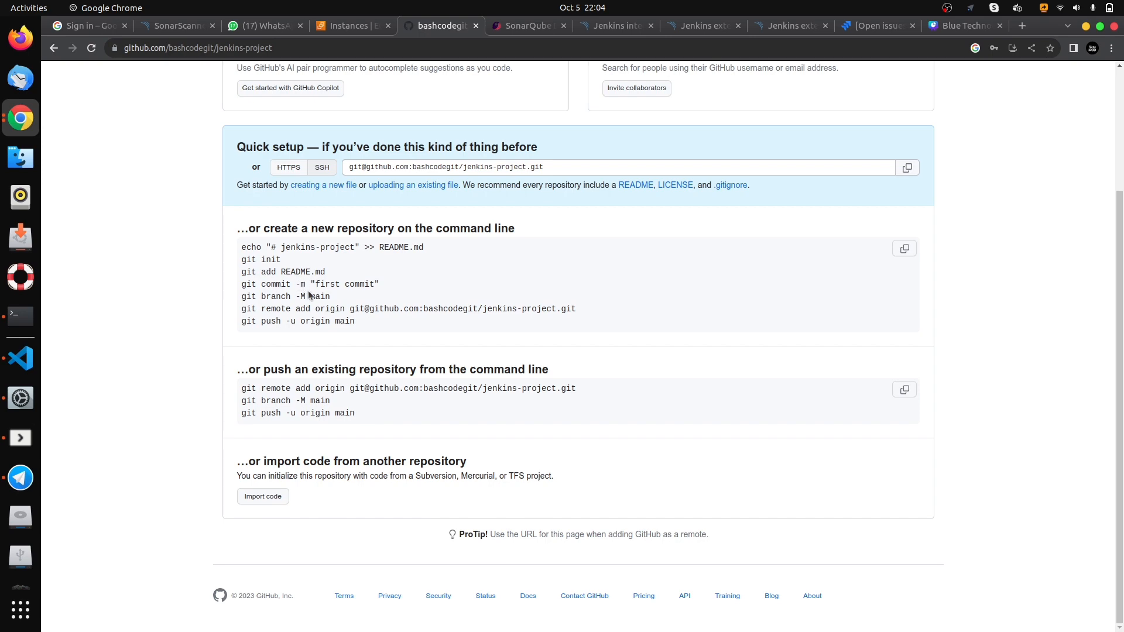
triple_click(327, 297)
key(ctrl+c)
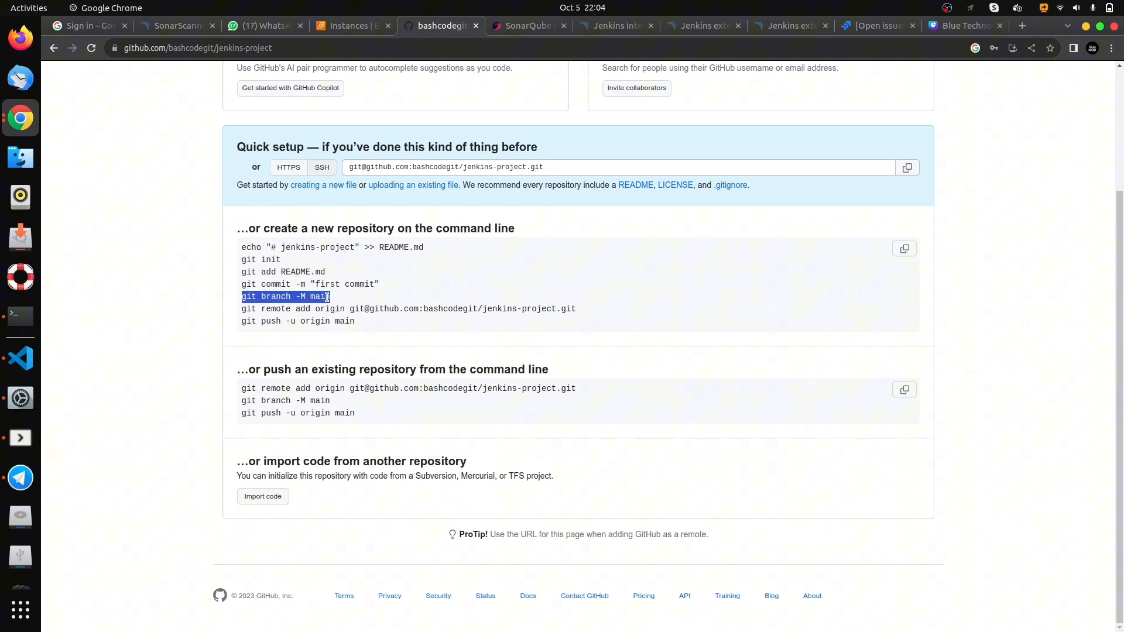
click(21, 316)
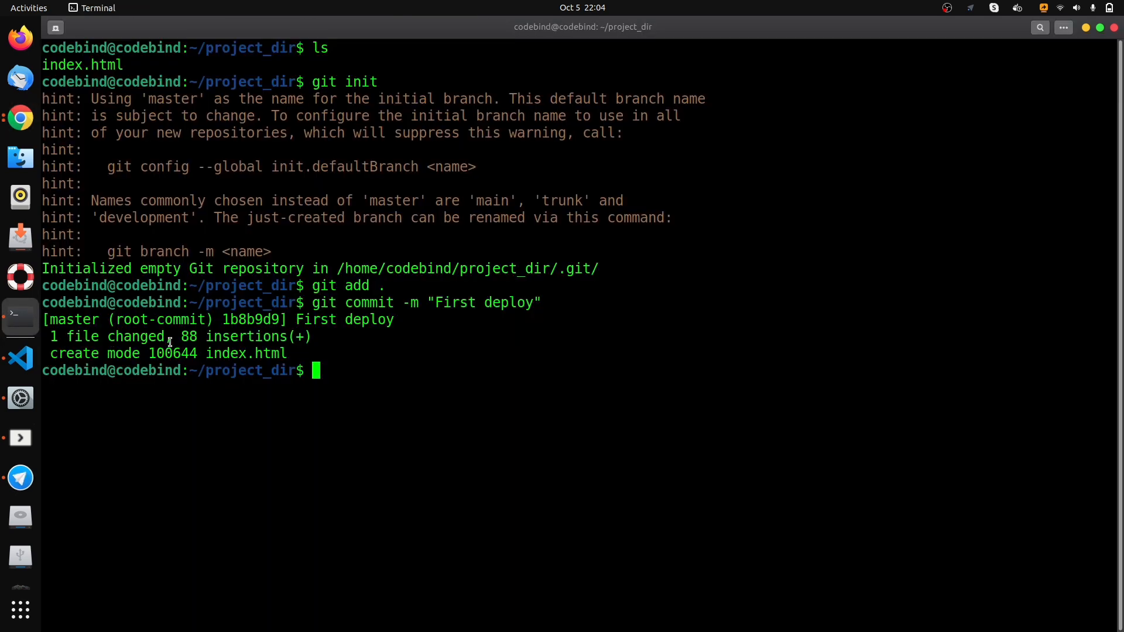
key(ctrl+shift+v)
key(Return)
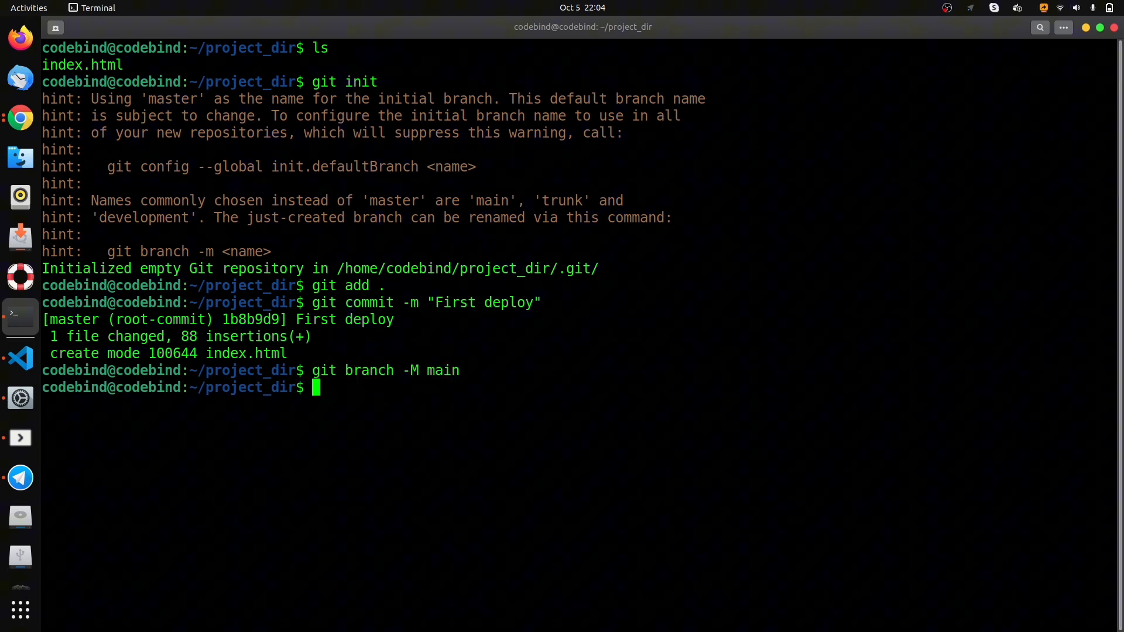
- Copy the git remote add origin command for jenkins-project from GitHub and run it in the Terminal
click(20, 118)
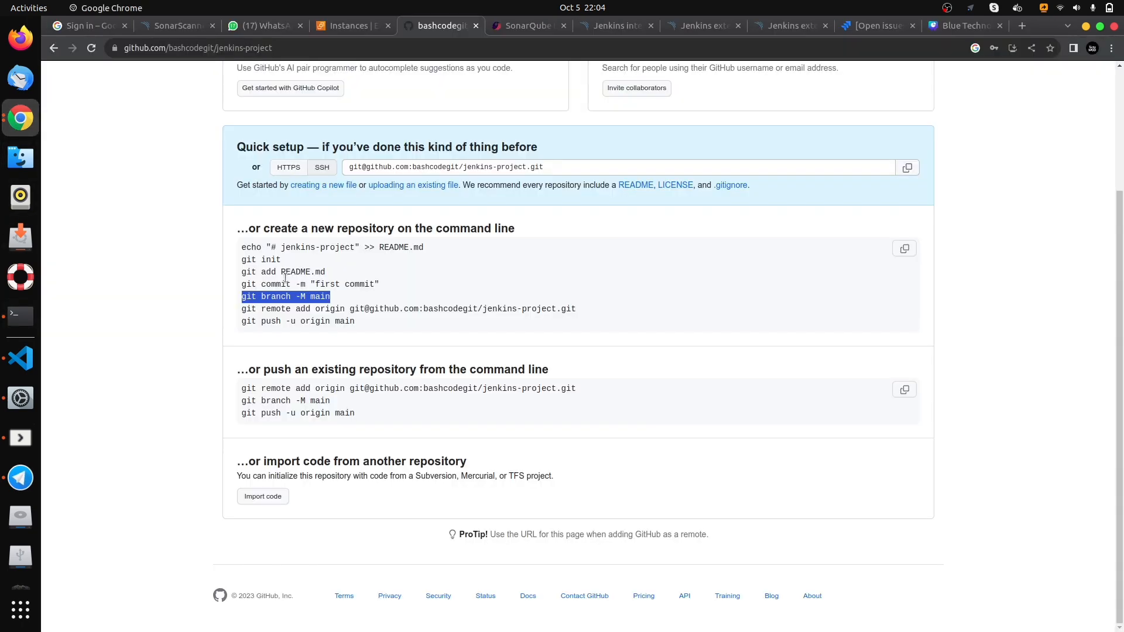
drag(344, 308, 345, 309)
triple_click(344, 308)
right_click(339, 304)
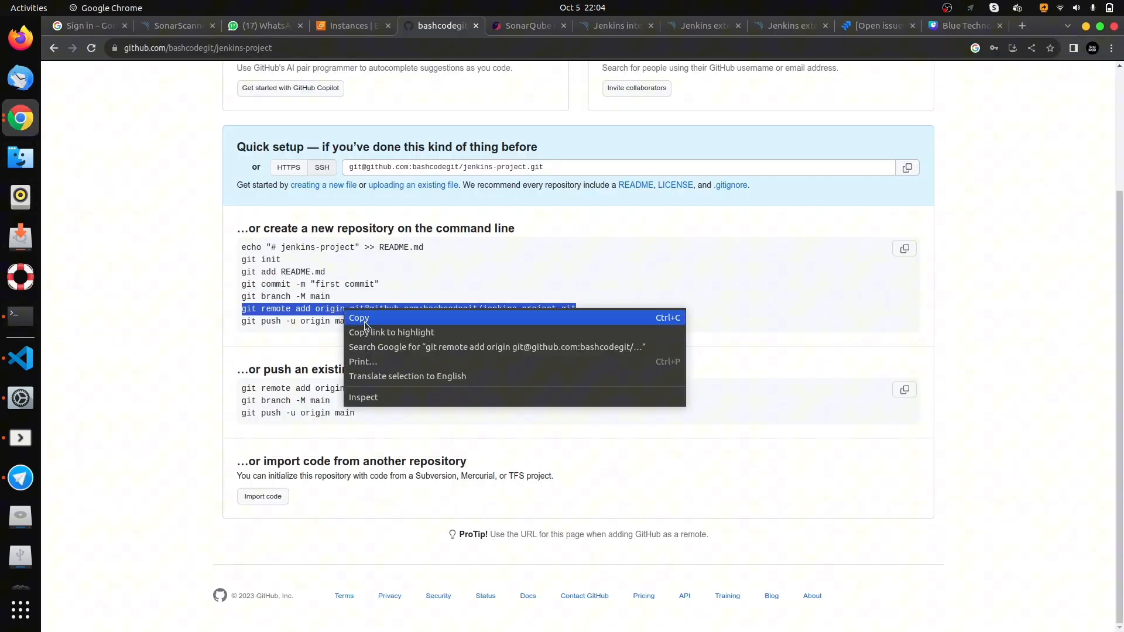
click(362, 314)
click(21, 315)
key(ctrl+shift+v)
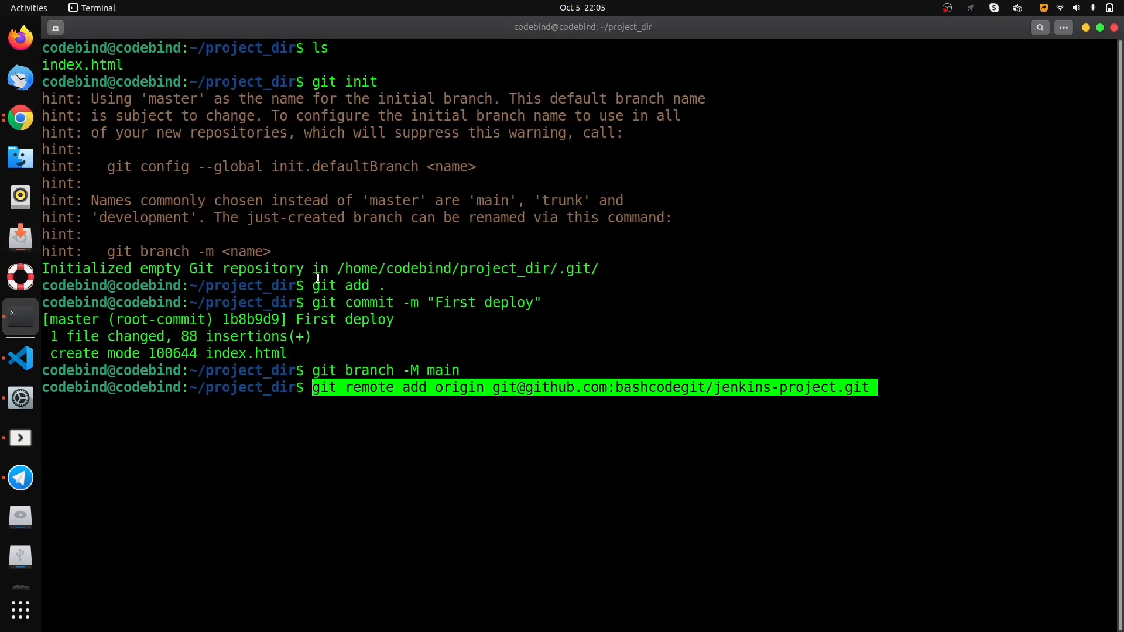
key(Return)
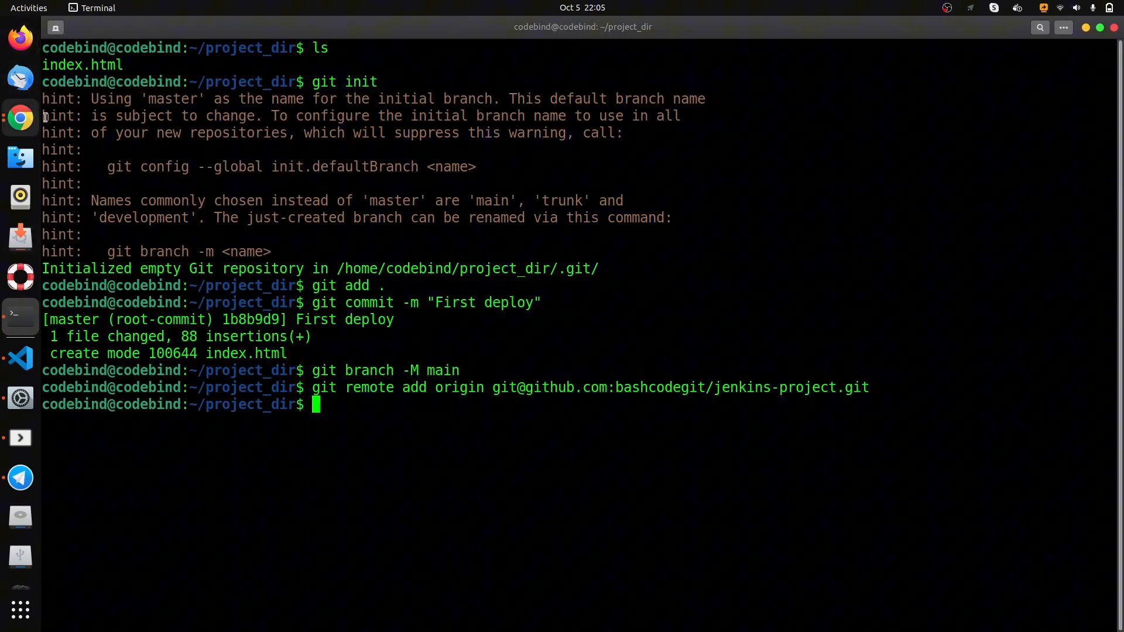
- Push the main branch to origin with upstream tracking using git push -u origin main
text(git )
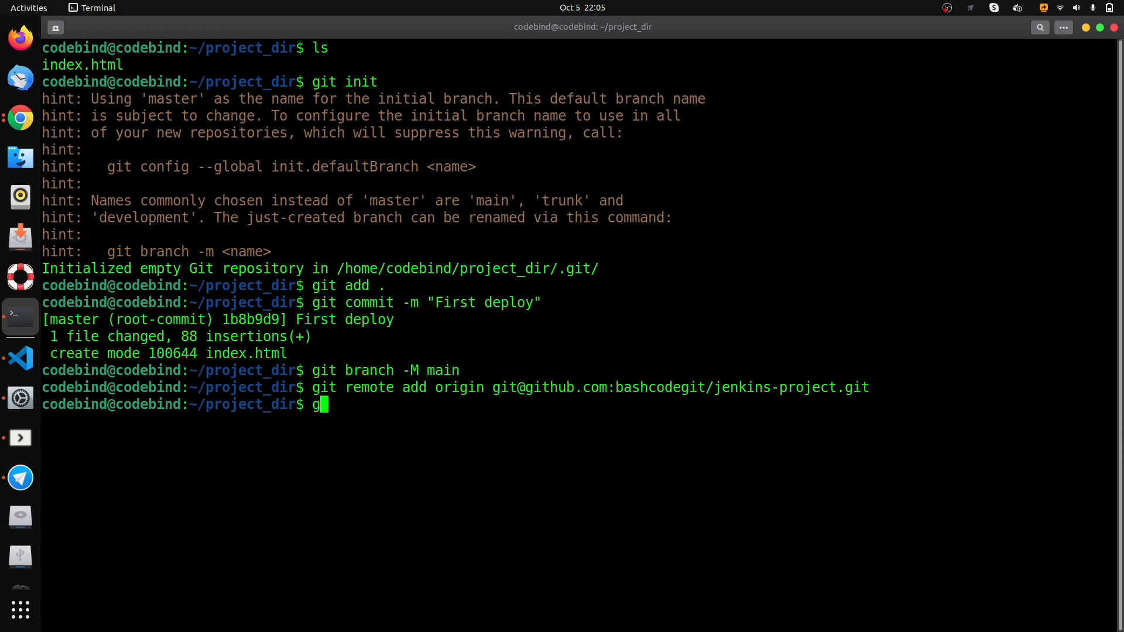
text(push -)
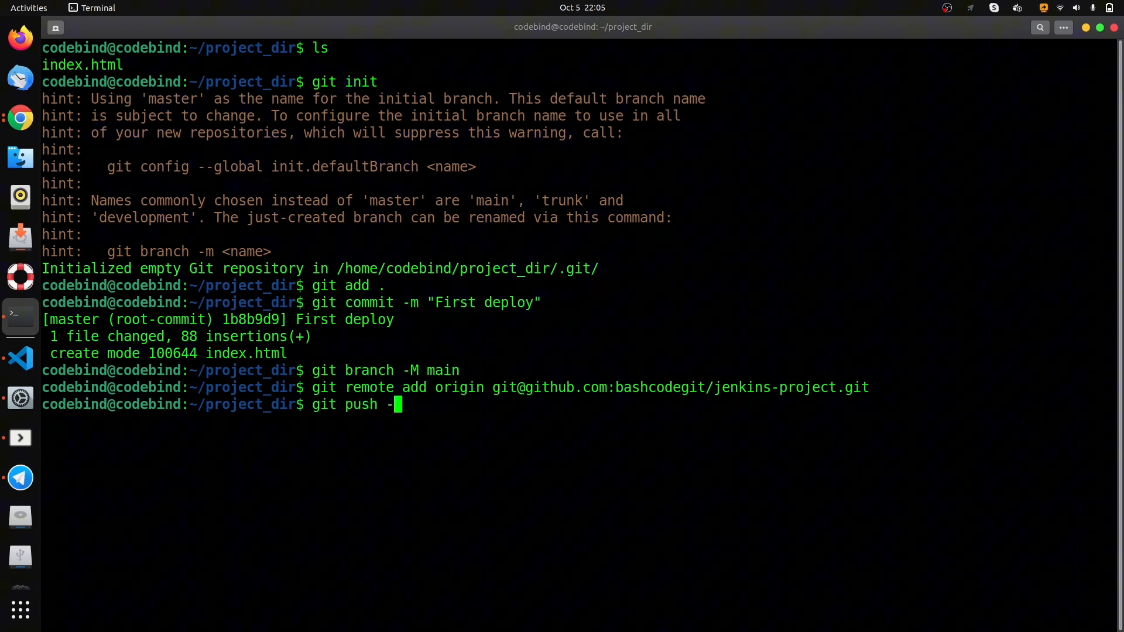
text(u iri)
key(BackSpace)
key(BackSpace)
key(BackSpace)
text(or)
key(Tab)
text(main)
key(Return)
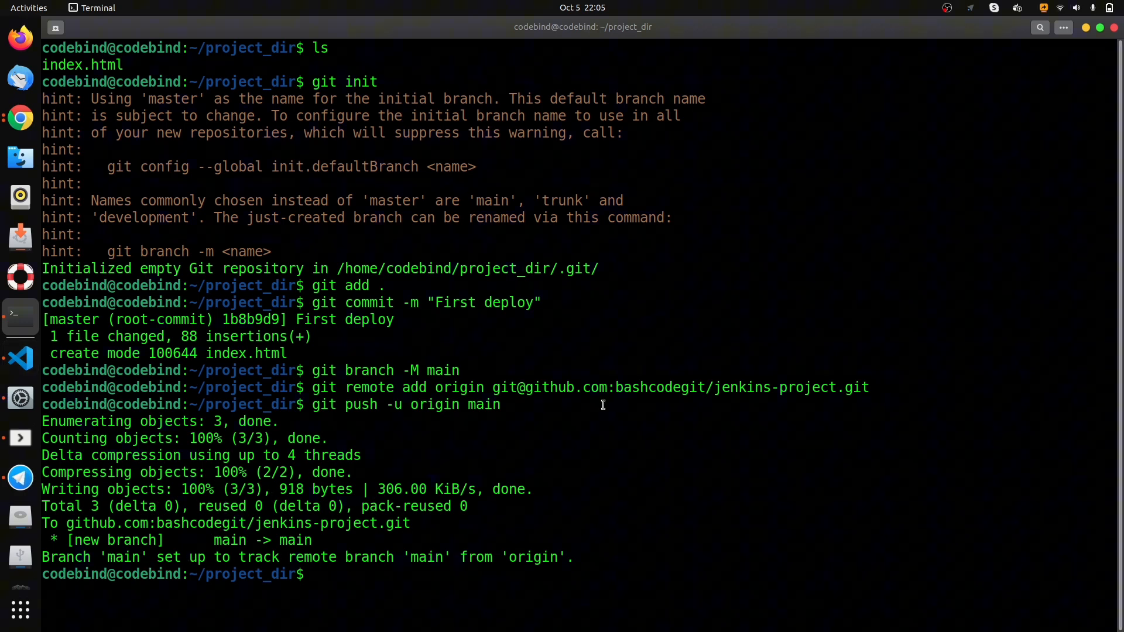
- Return to Chrome and reload the jenkins-project repository page to check the pushed files
click(30, 119)
scroll(287, 244, up, 3)
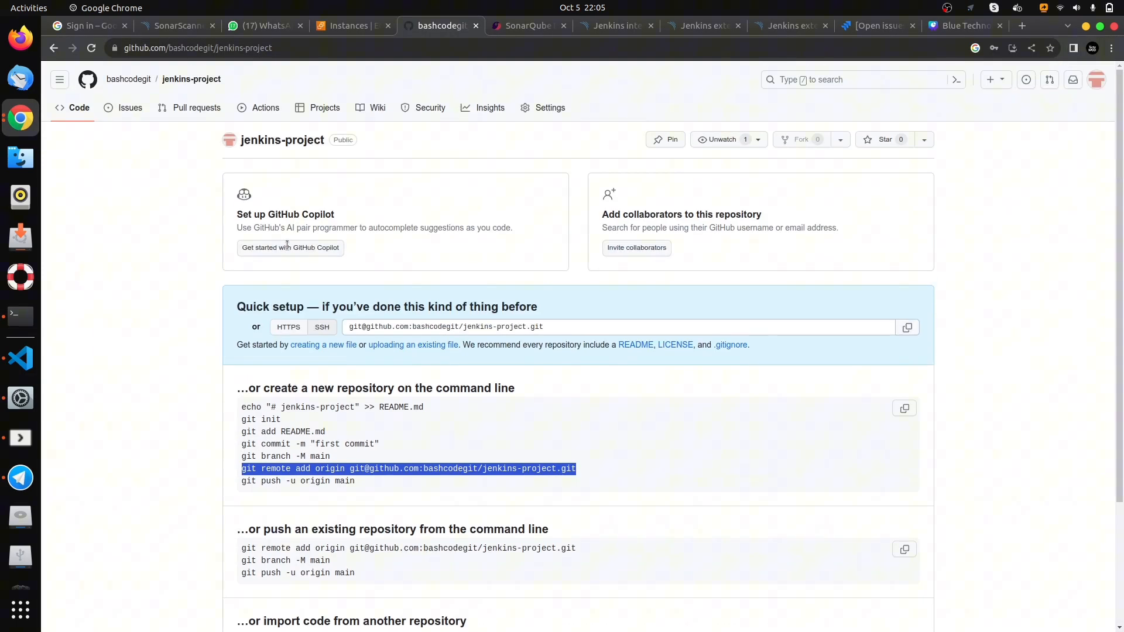
click(193, 79)
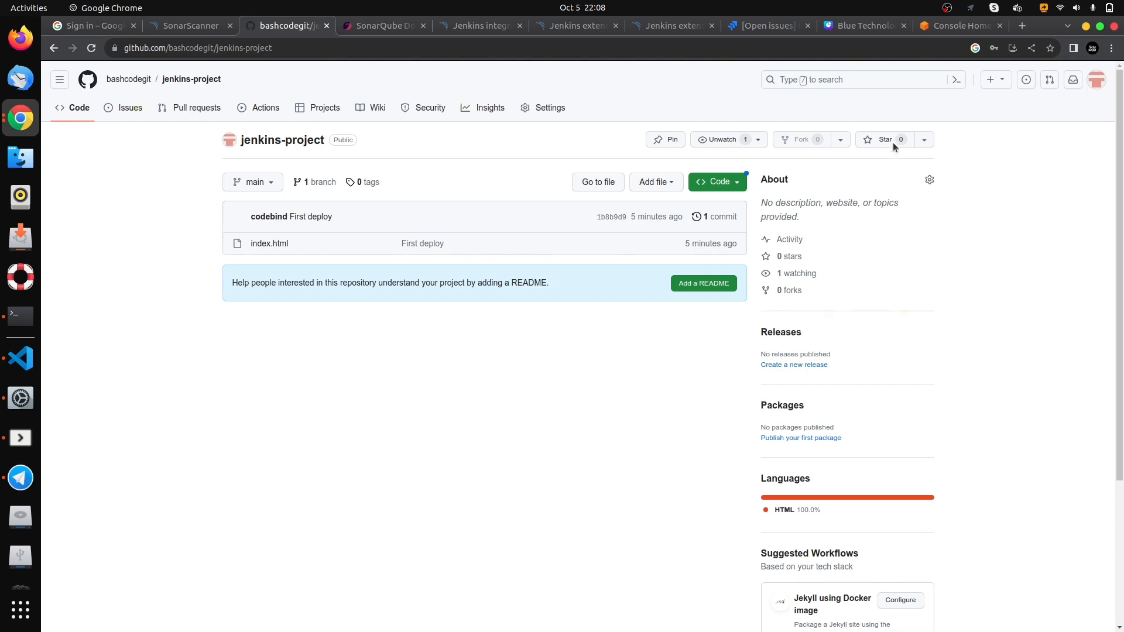
- Open the EC2 instances list in the AWS console and start launching a new instance
click(951, 26)
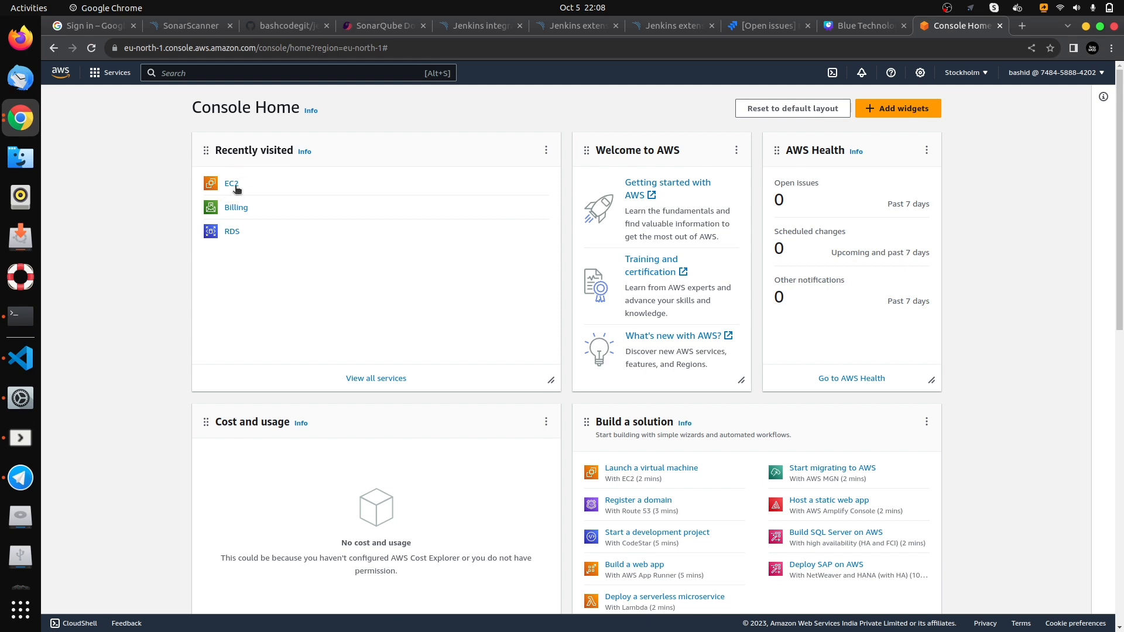
click(232, 184)
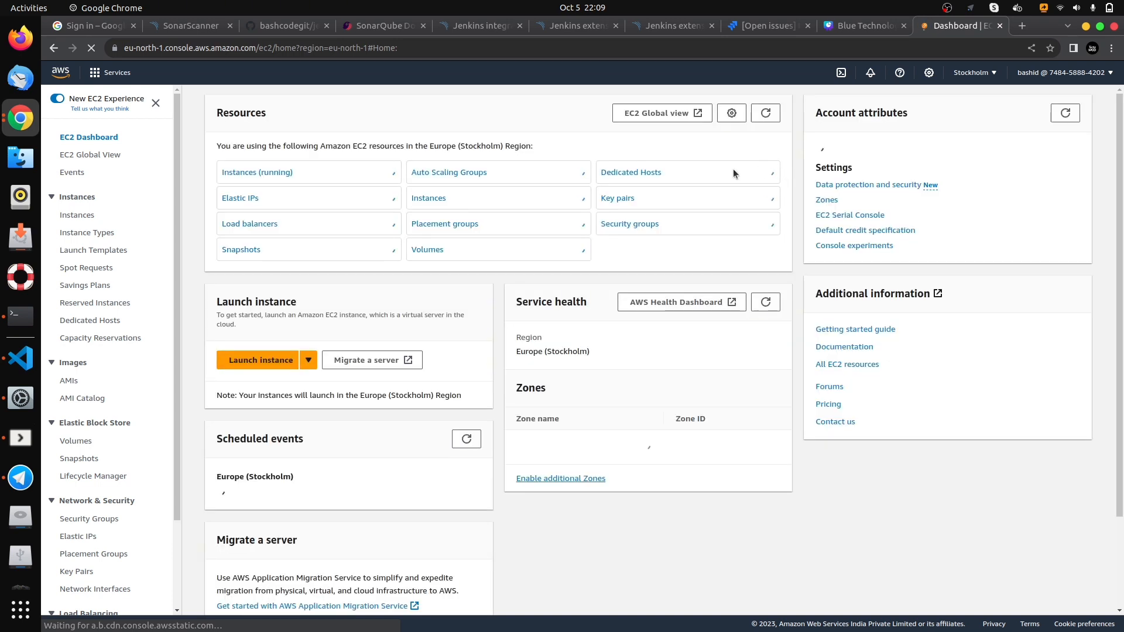
click(77, 216)
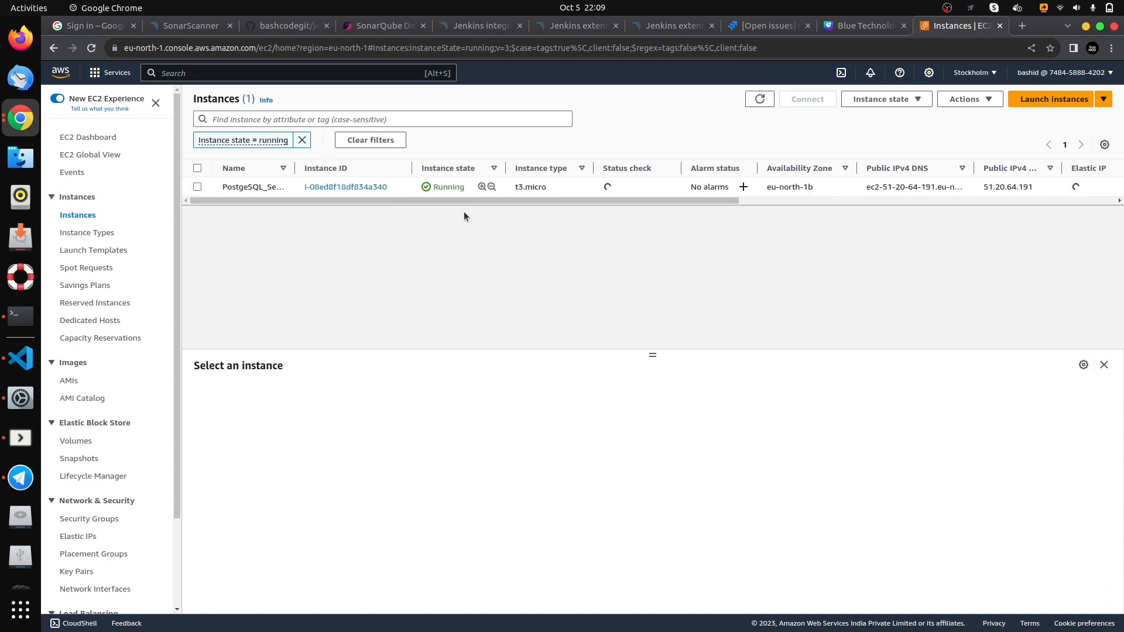
click(1051, 99)
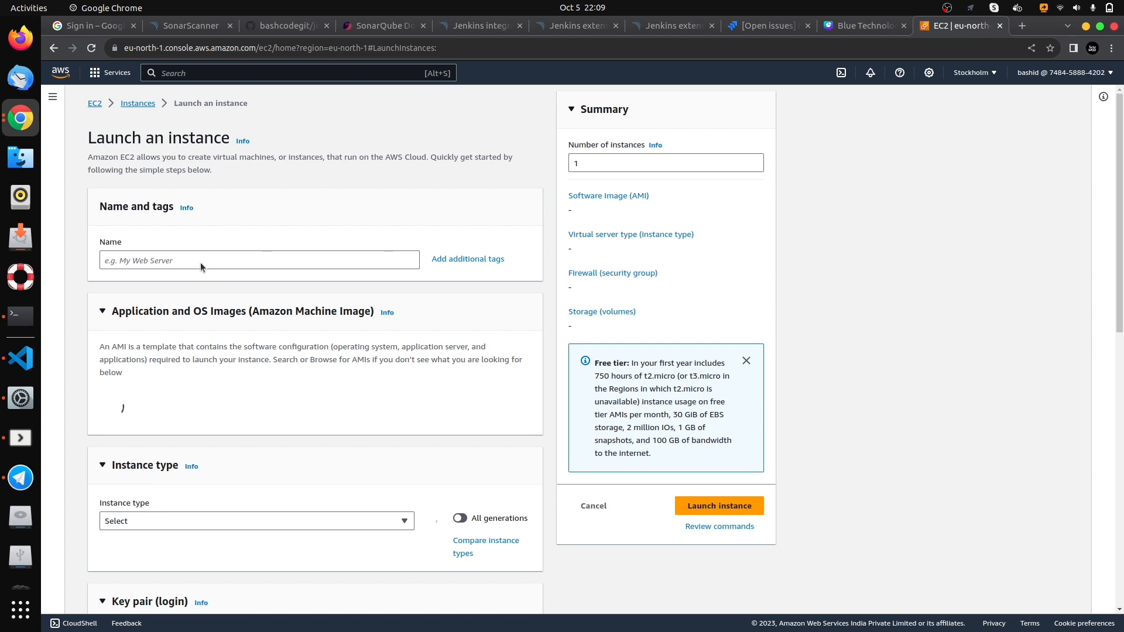
- Name the new instance jenkins-server and choose Ubuntu as its operating system image
click(201, 261)
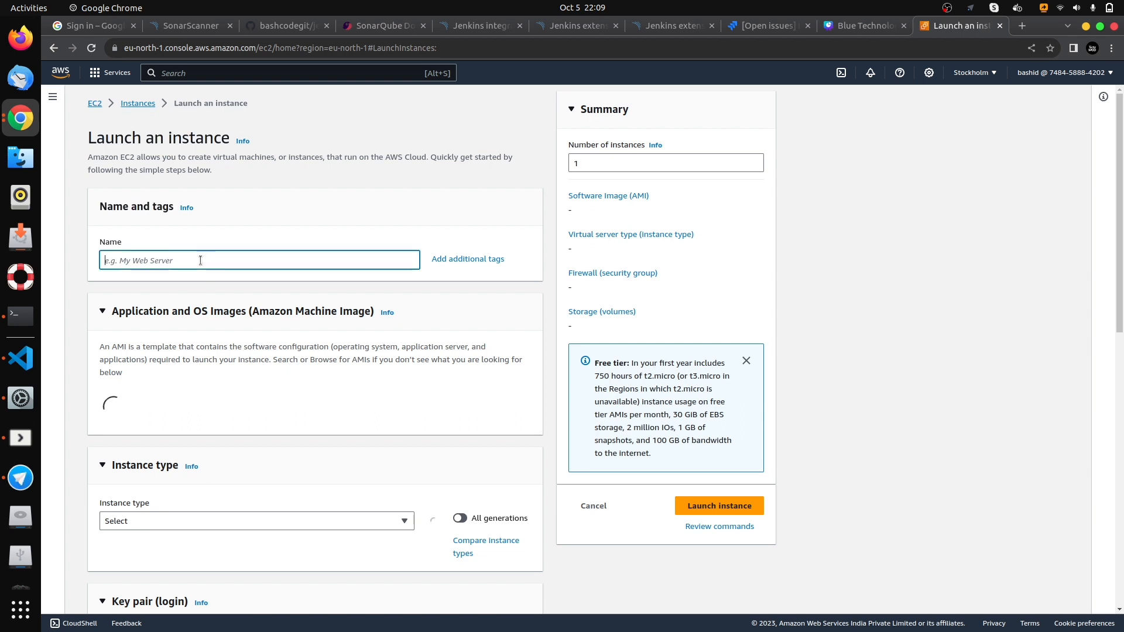
text(jenkins-server)
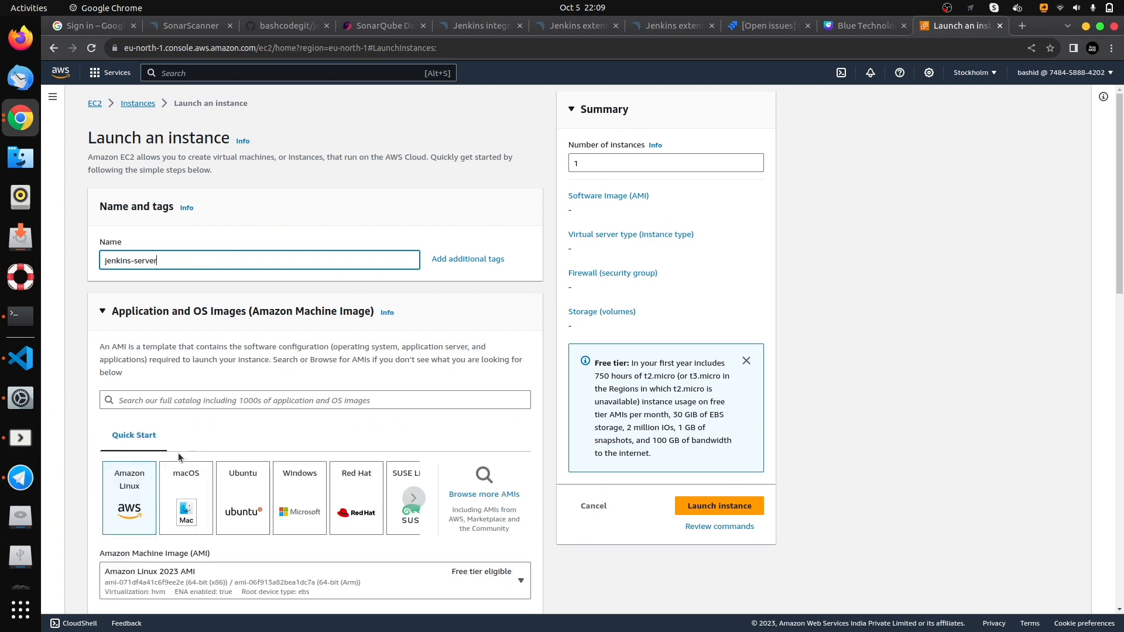
scroll(274, 258, down, 2)
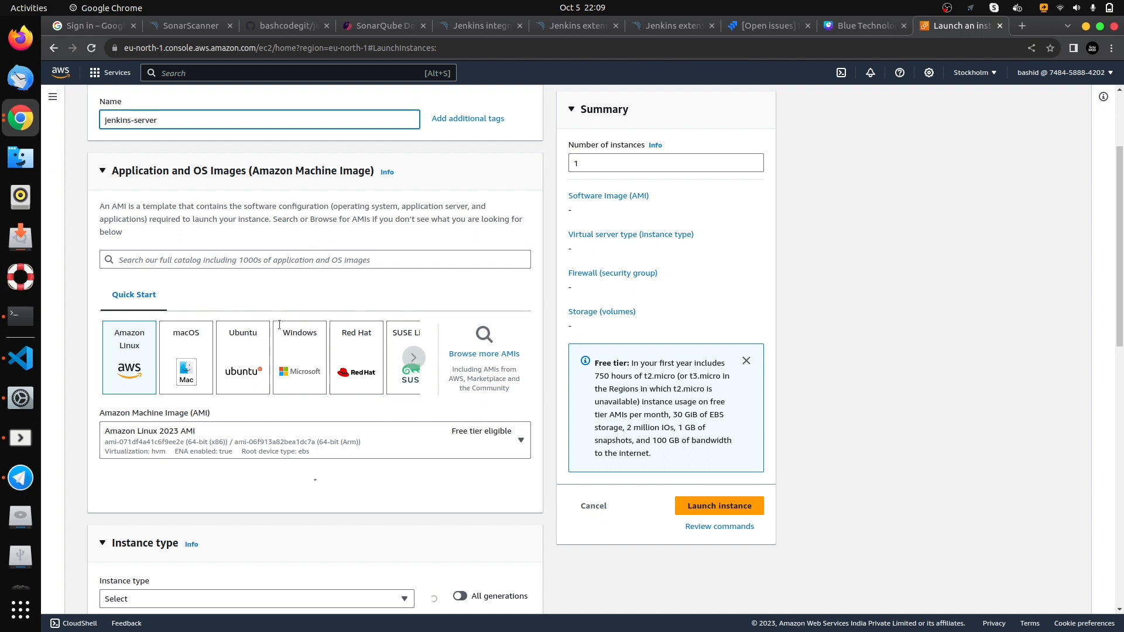
click(246, 368)
- Set the jenkins-server instance type to t3.medium
scroll(387, 375, down, 3)
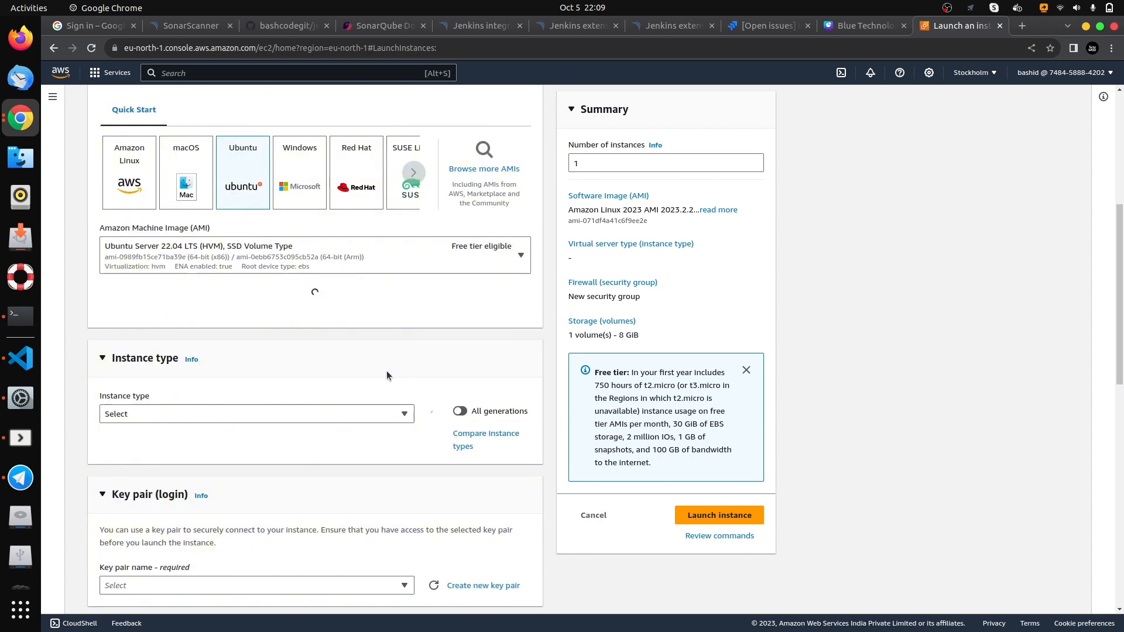
scroll(336, 407, down, 3)
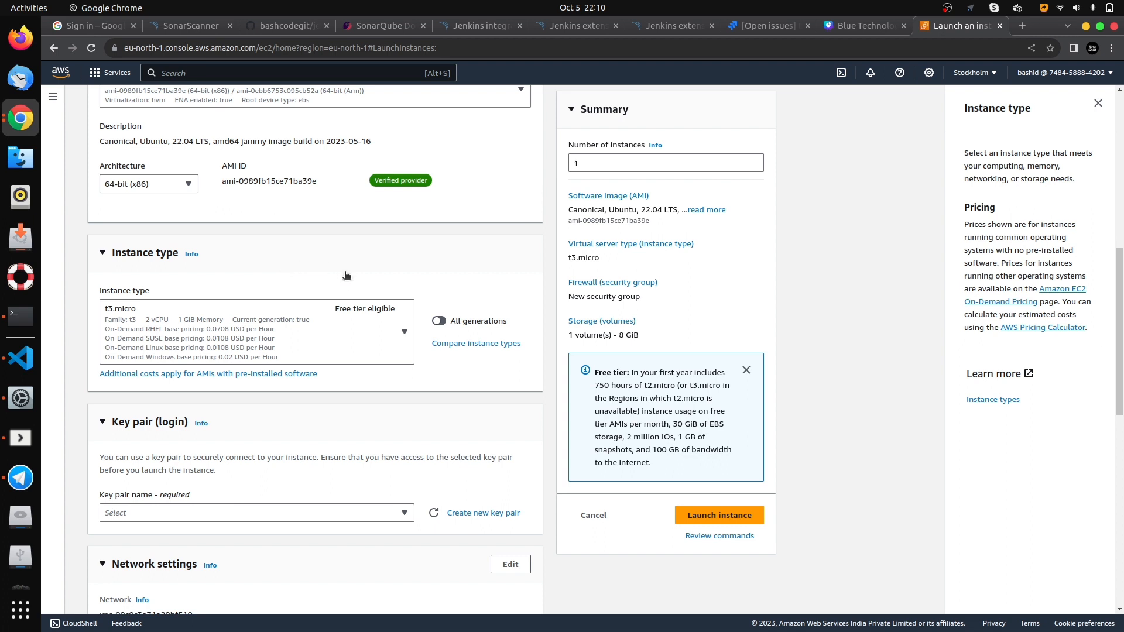
click(404, 333)
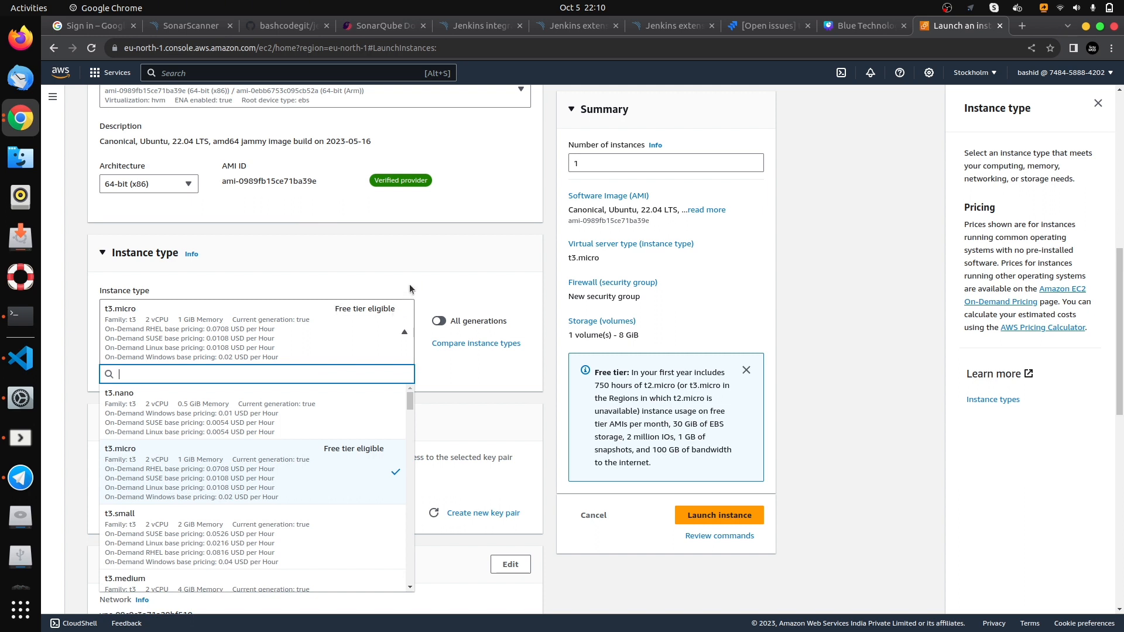
scroll(409, 283, down, 2)
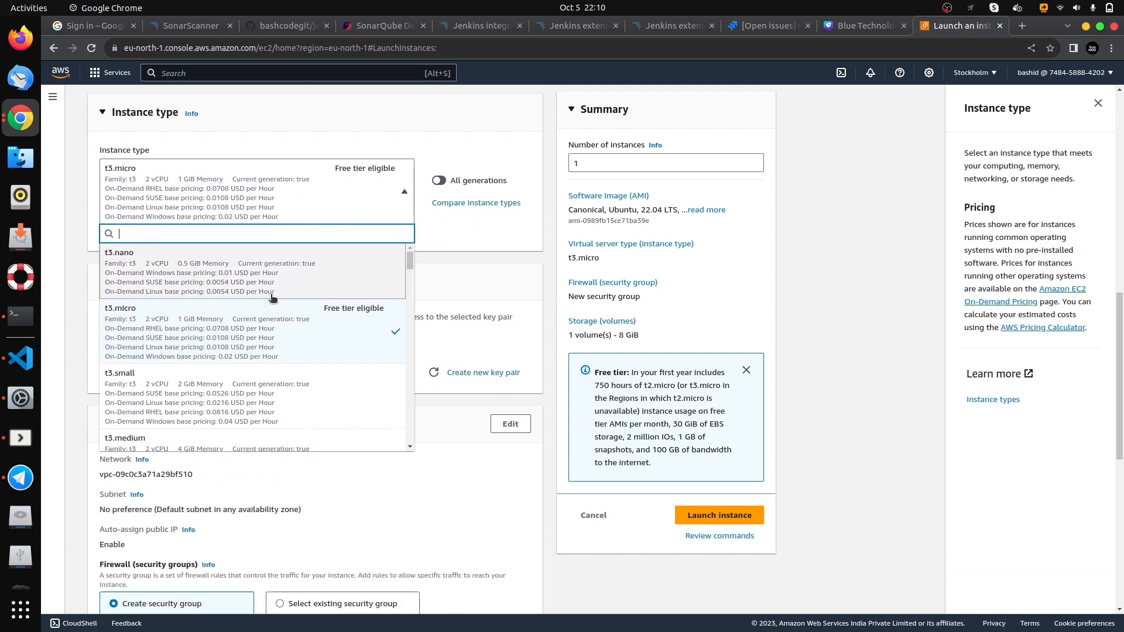
scroll(272, 310, down, 1)
scroll(272, 318, down, 1)
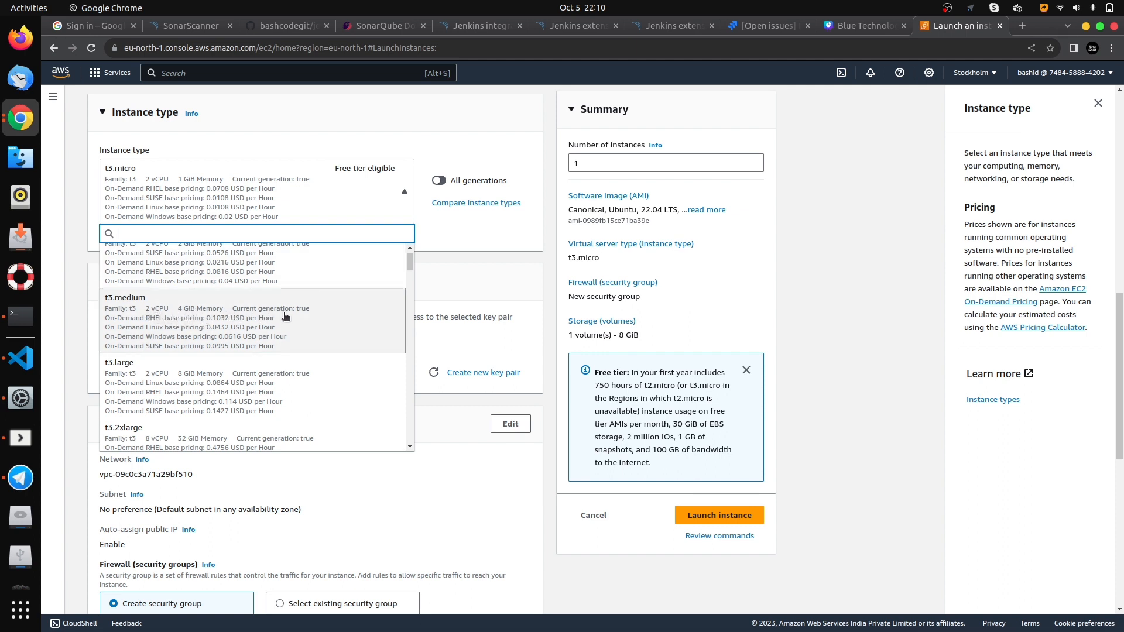
click(119, 310)
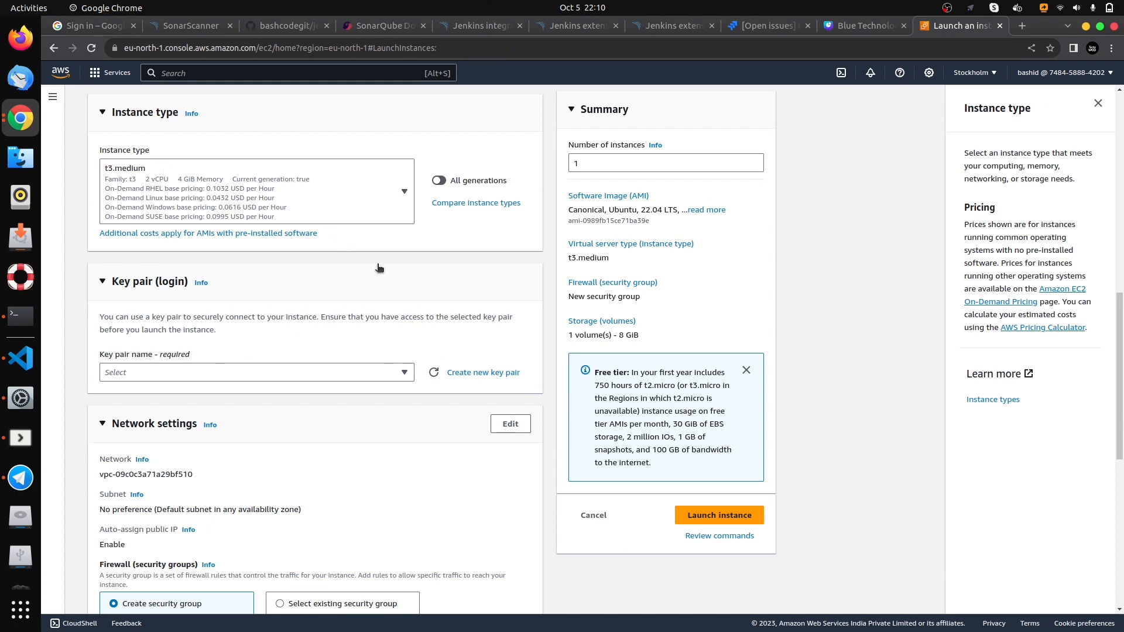
- Create a new RSA key pair named projectkey in .pem format for logging in to the instance
scroll(379, 268, down, 3)
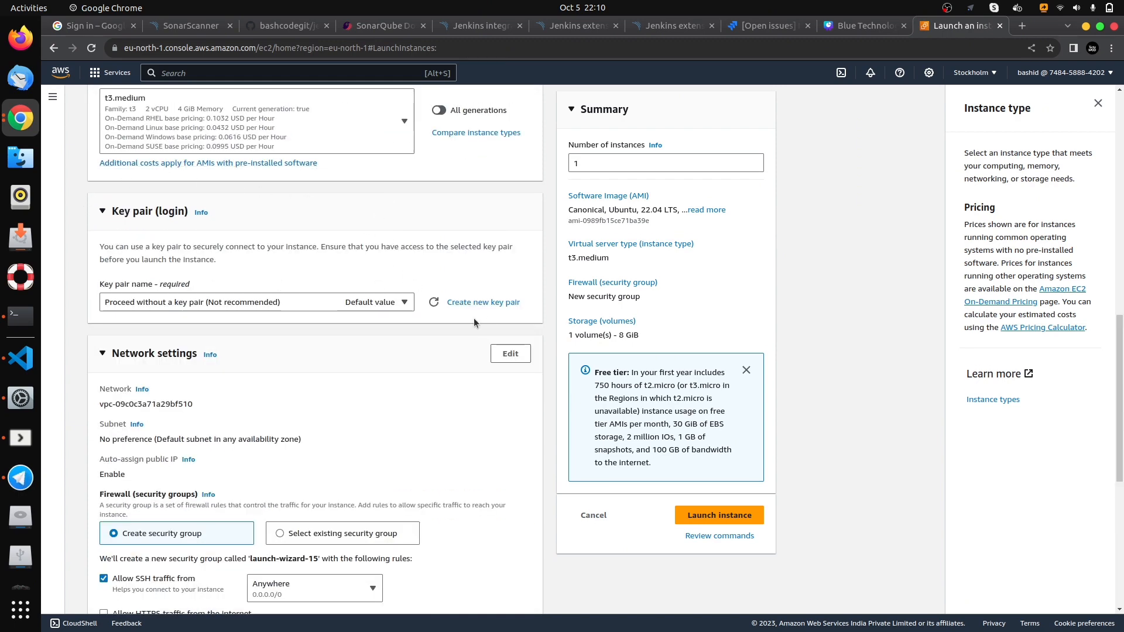
click(494, 304)
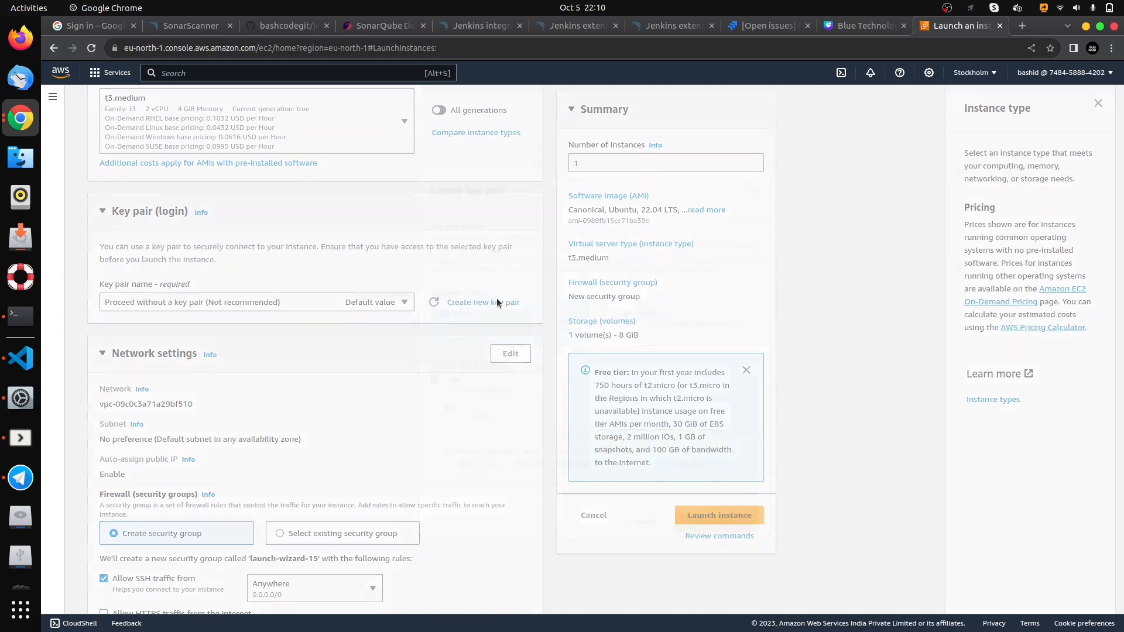
click(531, 247)
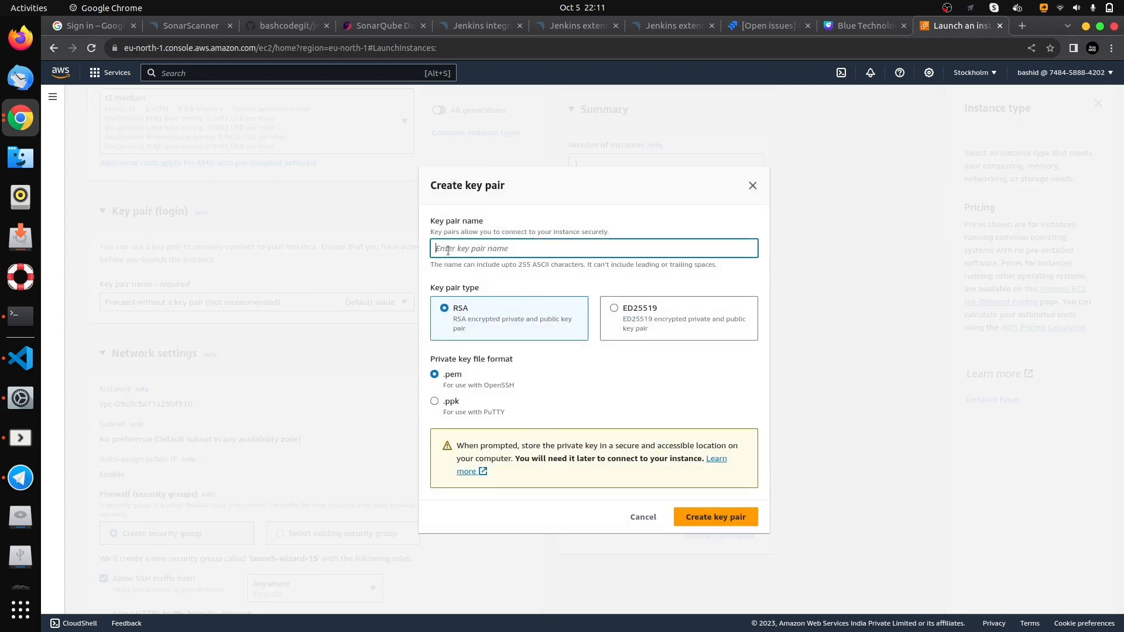
text(projectkey)
click(711, 517)
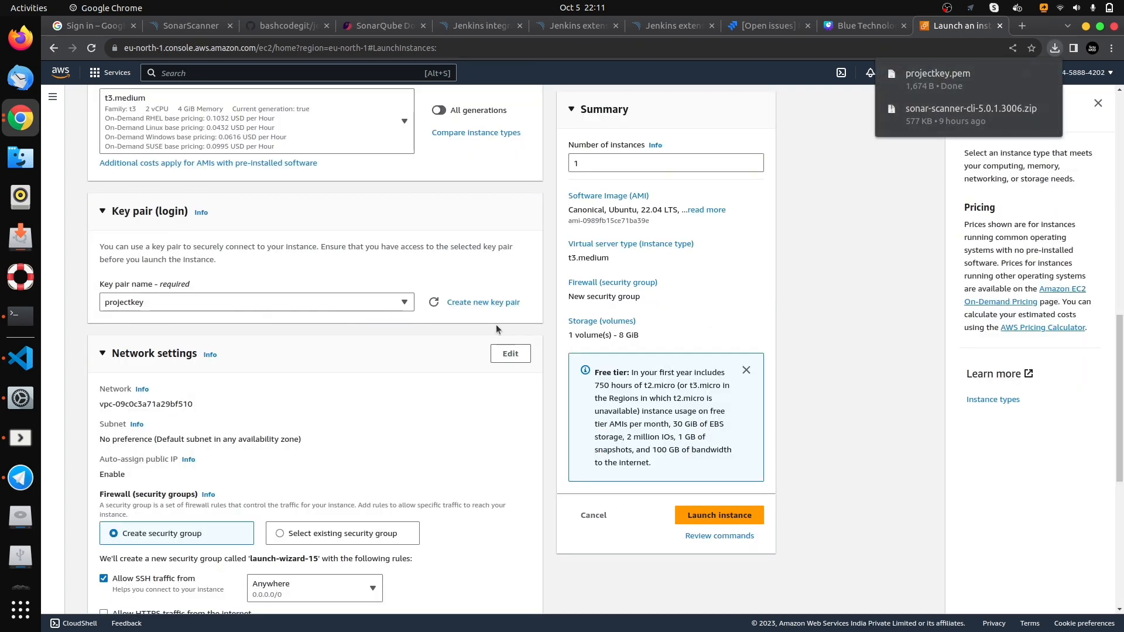
- Launch the jenkins-server instance, then return to the instances list and refresh its status
scroll(295, 396, down, 2)
scroll(141, 250, down, 4)
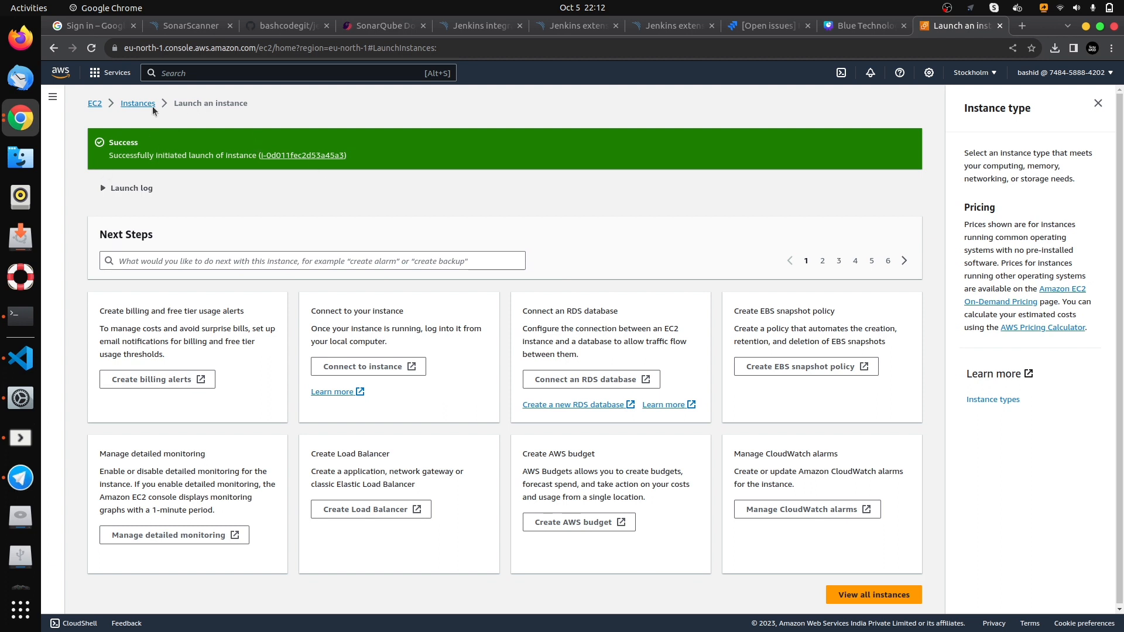
click(138, 103)
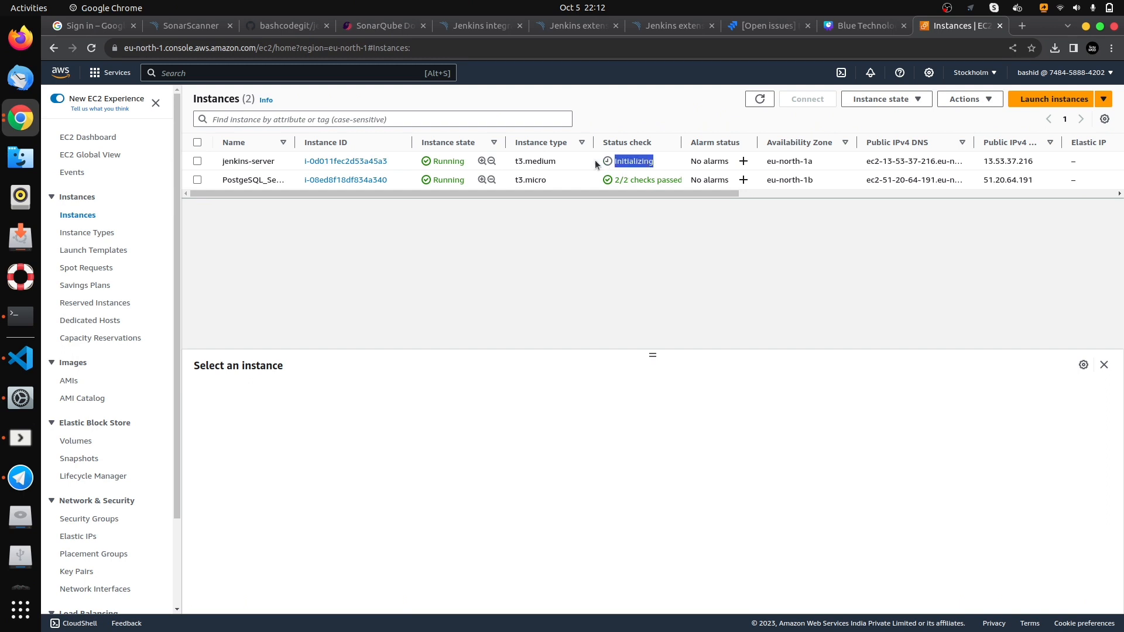
click(753, 103)
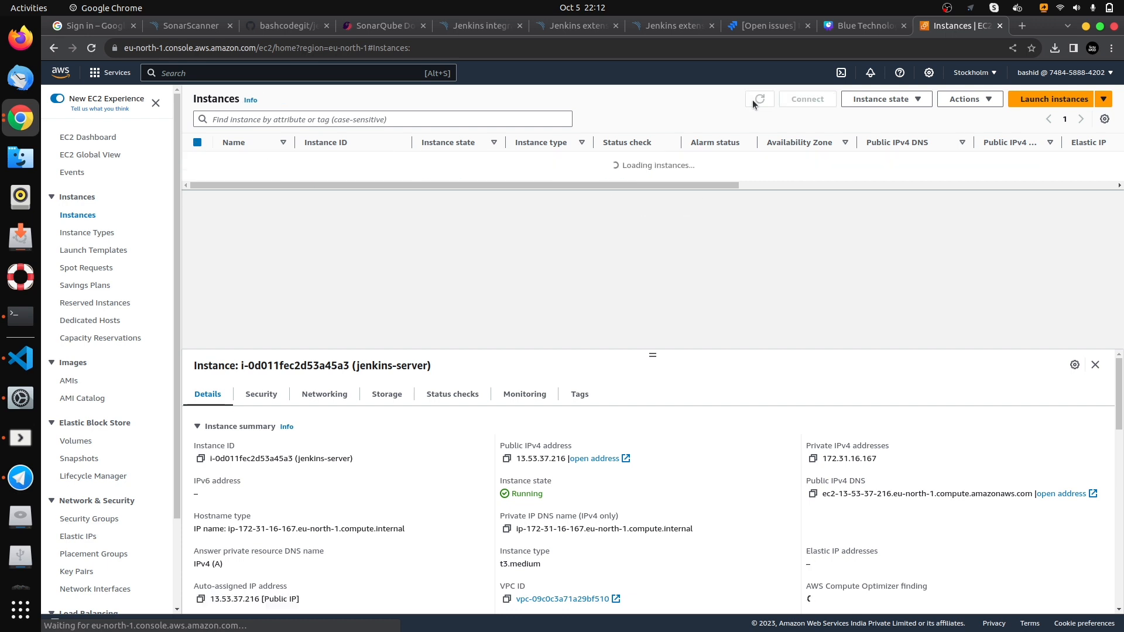
- Start launching another instance named sonarqube-server with Ubuntu as its operating system image
click(1041, 101)
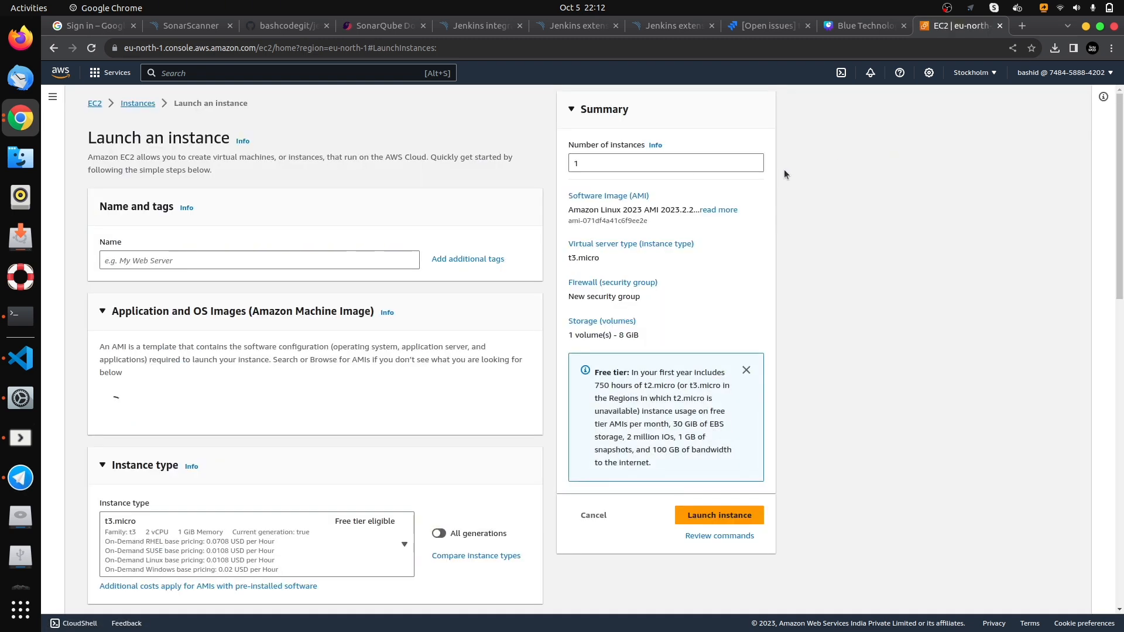
click(309, 261)
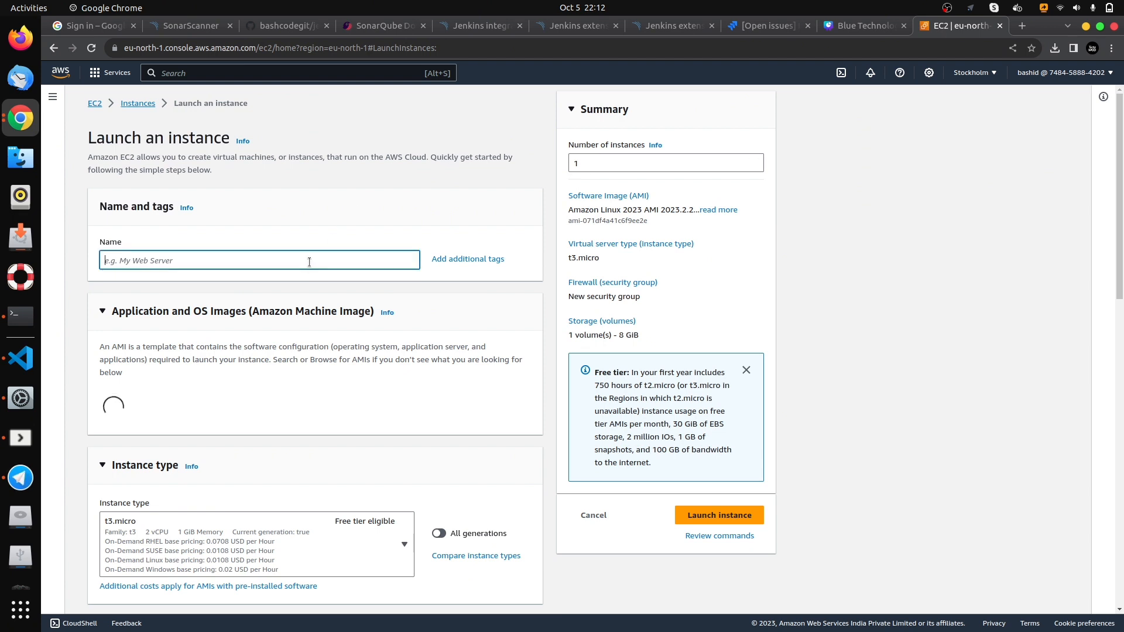
text(sona)
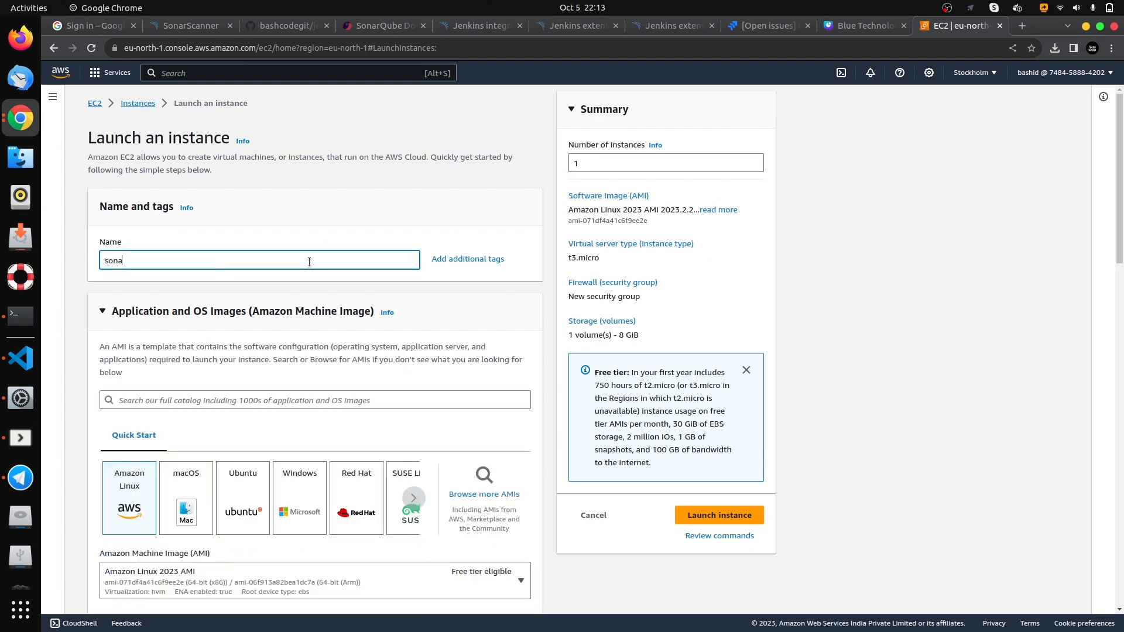
text(rqube-serv)
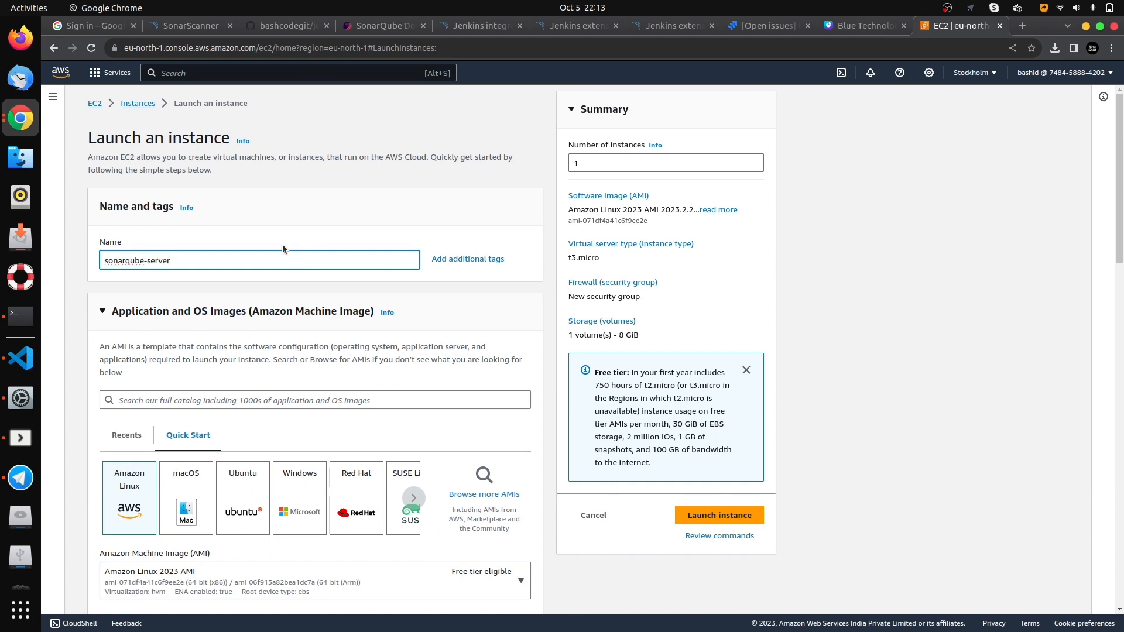
text(er)
triple_click(169, 263)
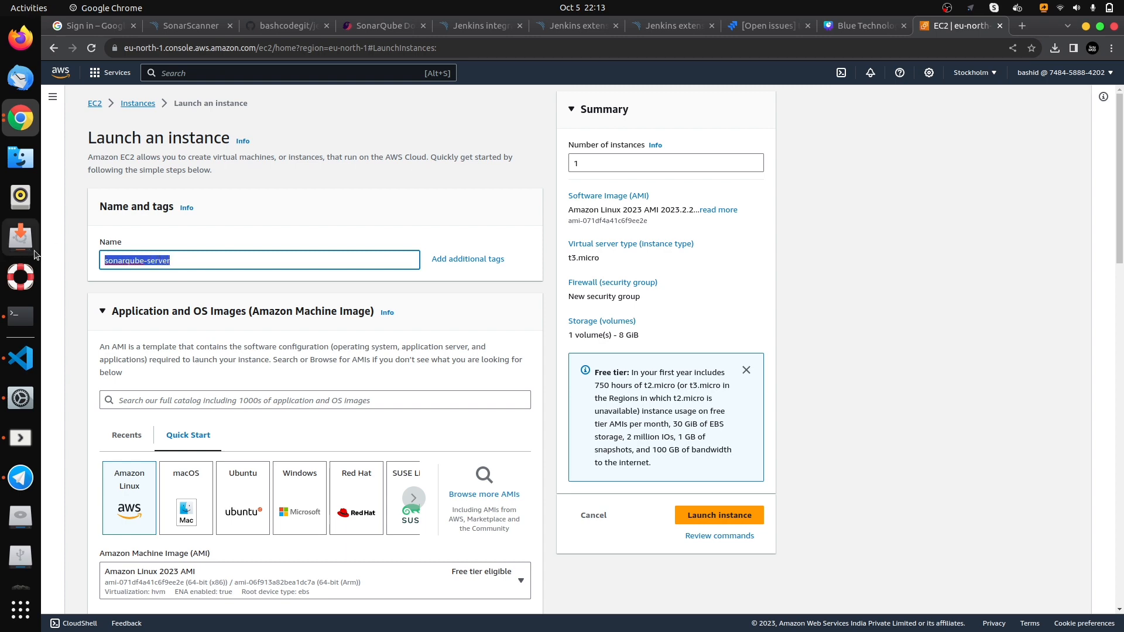
click(213, 255)
scroll(332, 377, down, 3)
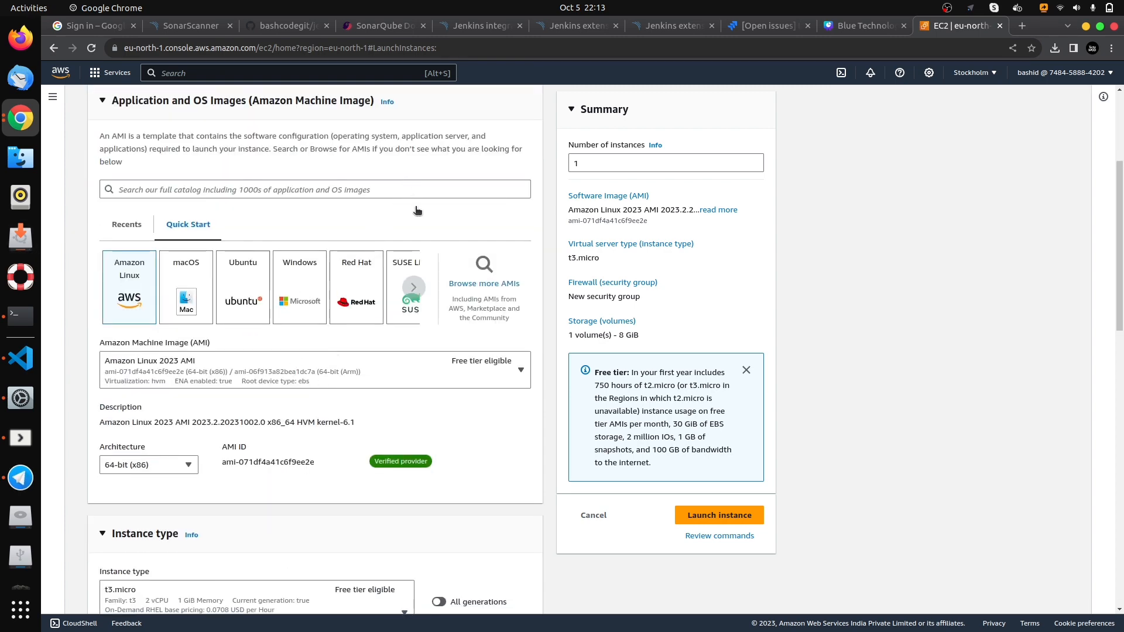
click(243, 287)
- Set the sonarqube-server instance type to t3.medium
scroll(337, 274, down, 3)
scroll(233, 296, down, 2)
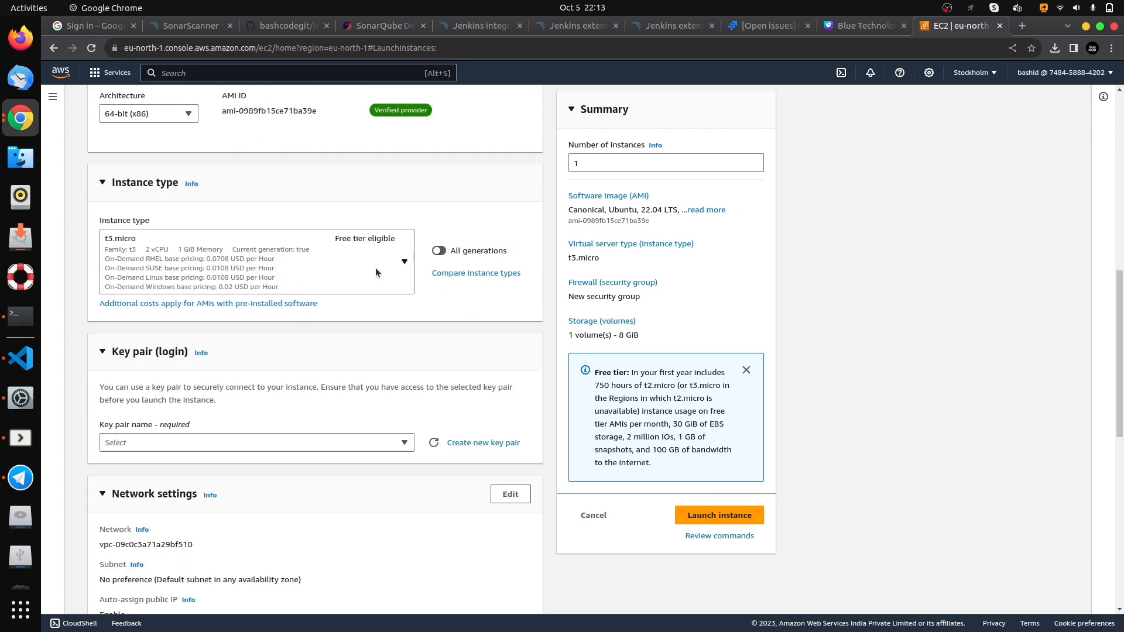
click(258, 243)
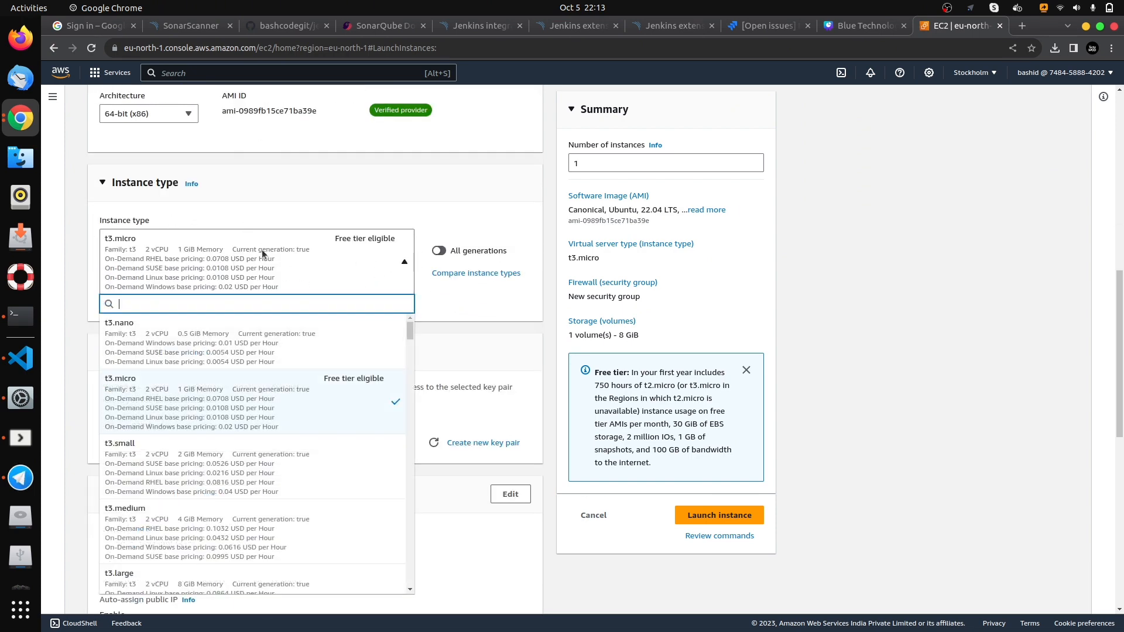
scroll(251, 413, down, 2)
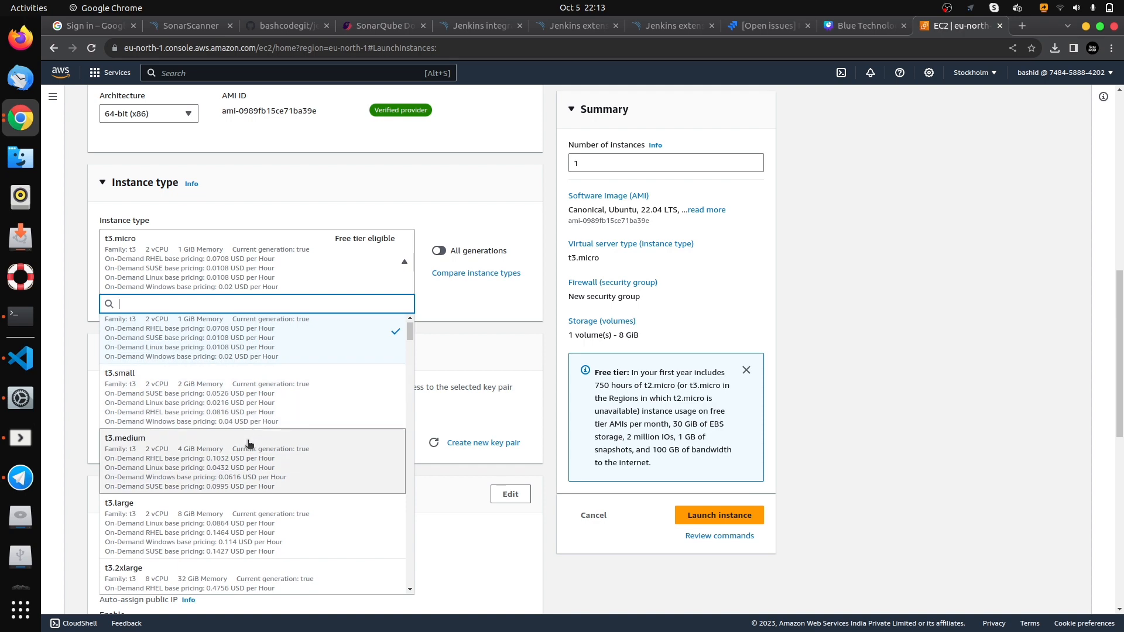
click(271, 438)
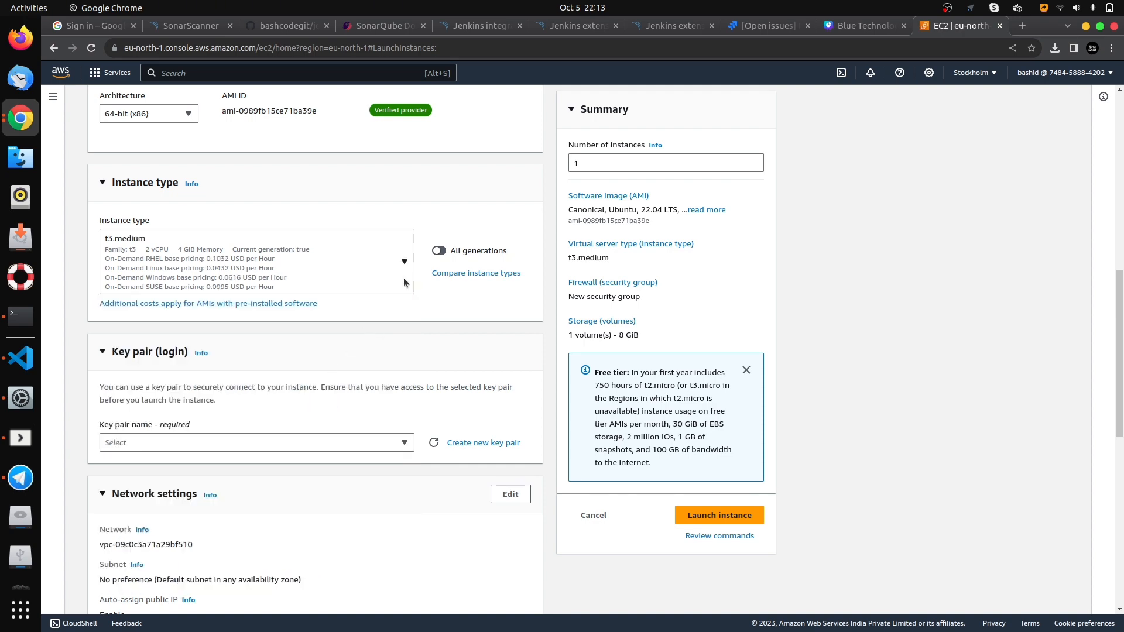
- Assign the existing projectkey key pair to the sonarqube-server instance and launch it
scroll(455, 213, down, 5)
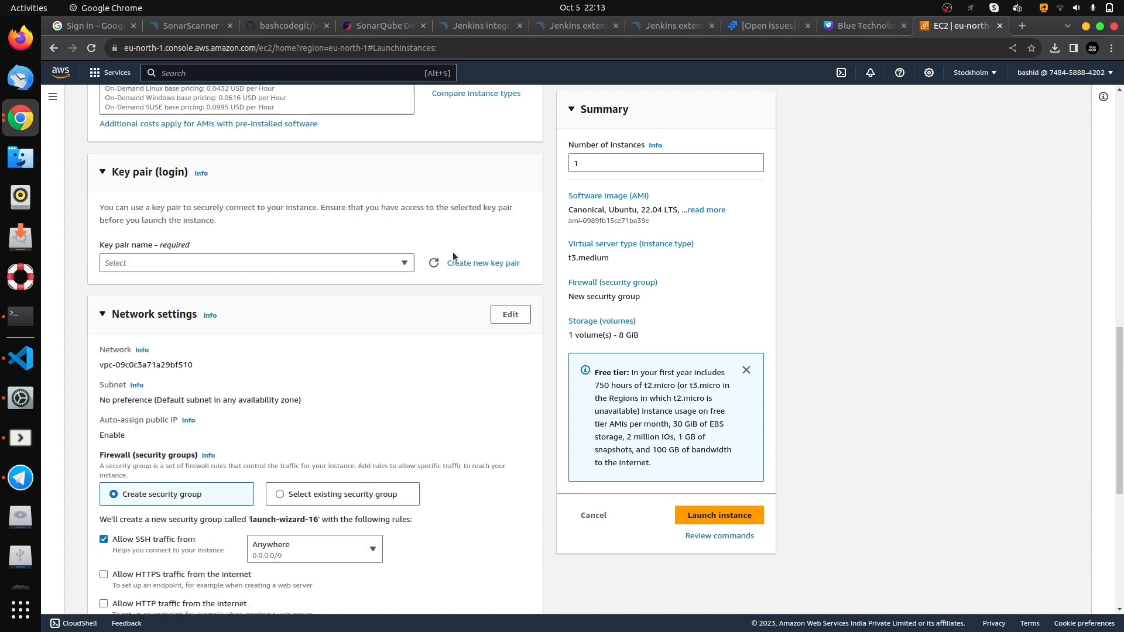
click(404, 234)
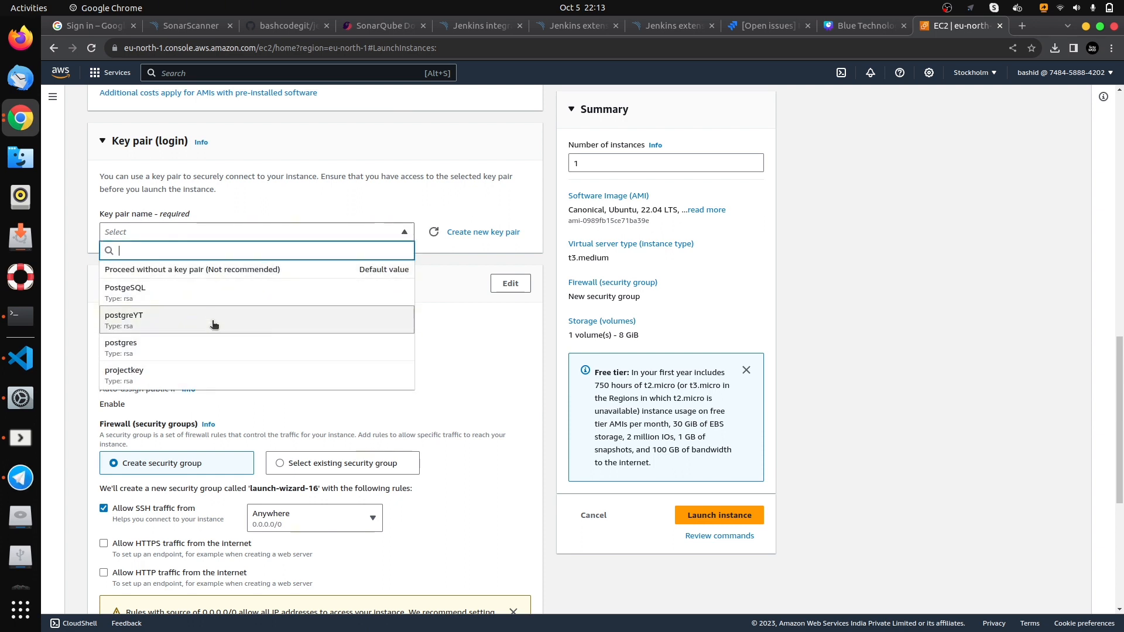
click(214, 375)
scroll(331, 273, down, 5)
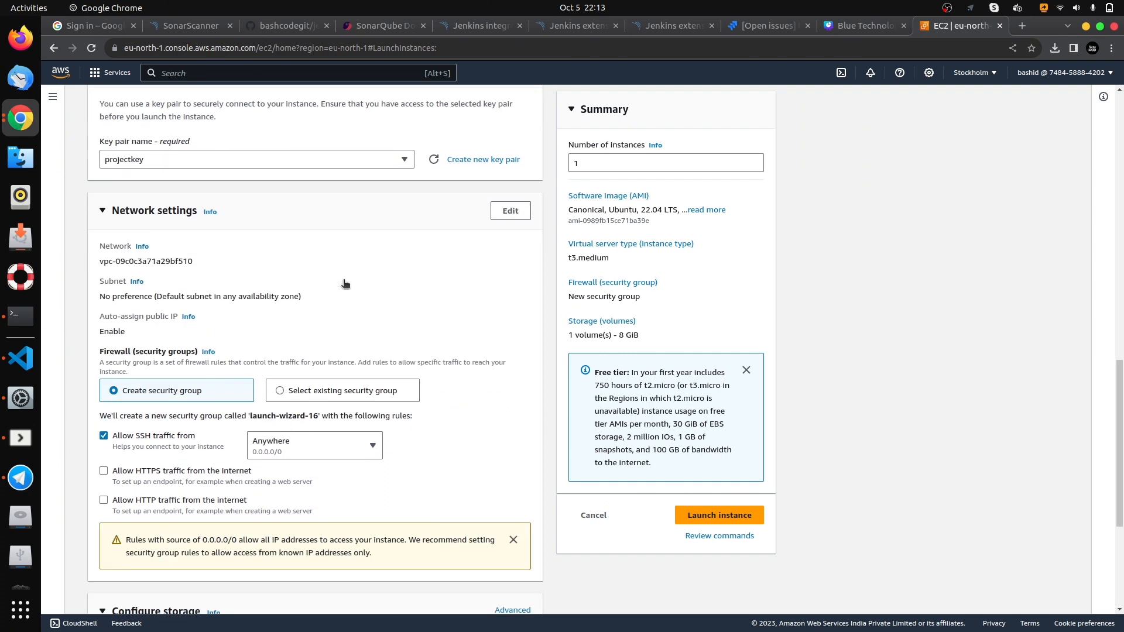
scroll(307, 311, down, 6)
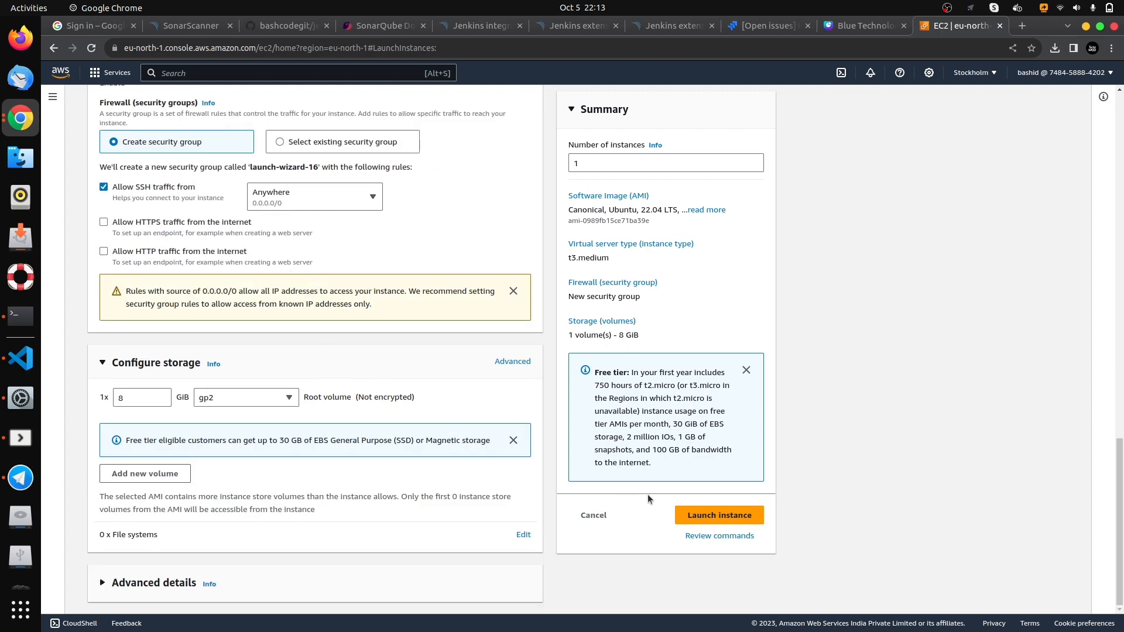
click(691, 516)
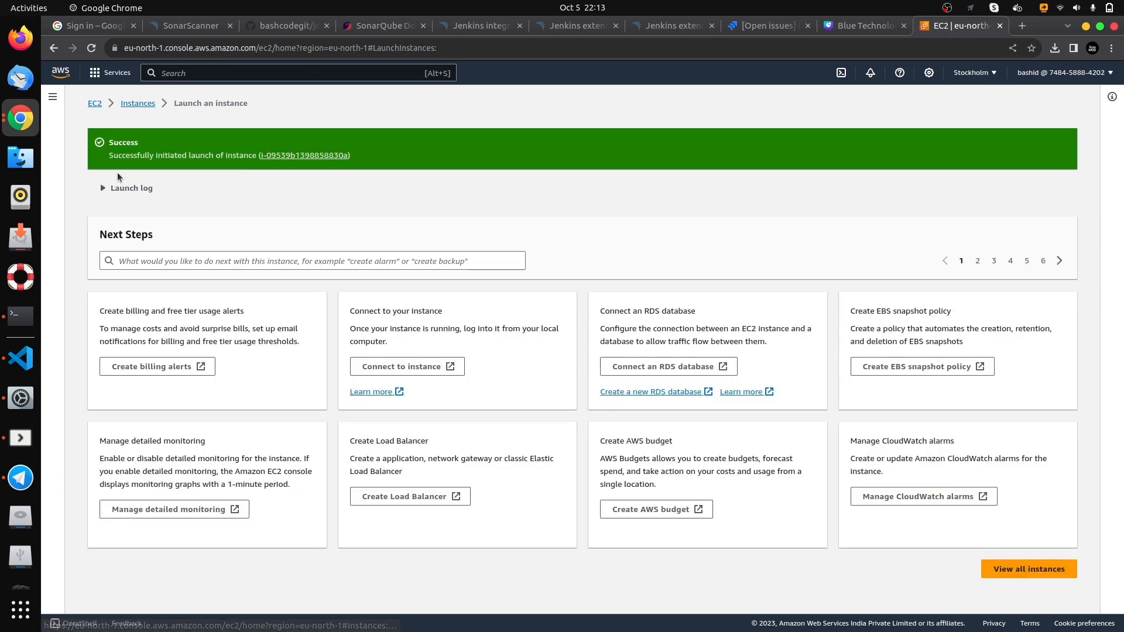
- Open the EC2 instances list and refresh it to check the status of sonarqube-server
click(137, 103)
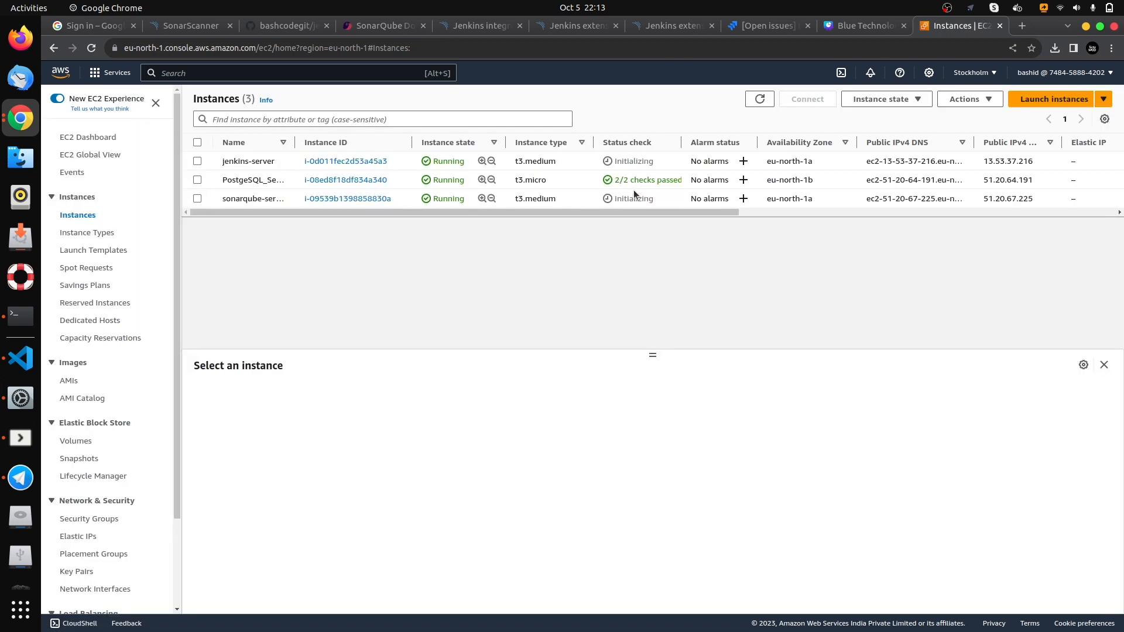
double_click(642, 198)
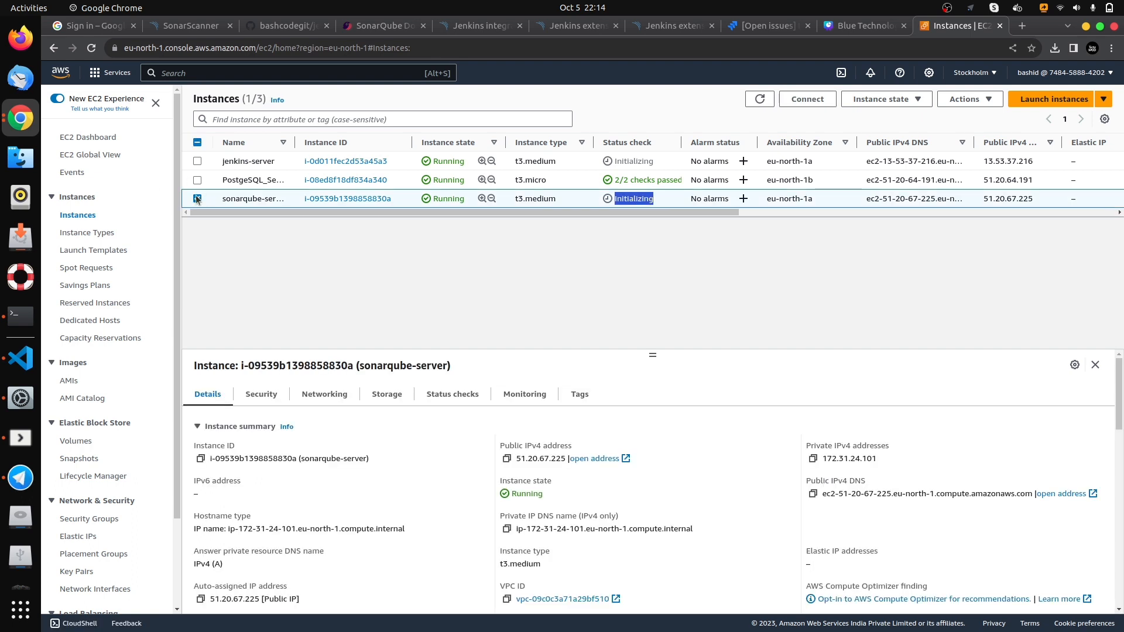
click(756, 101)
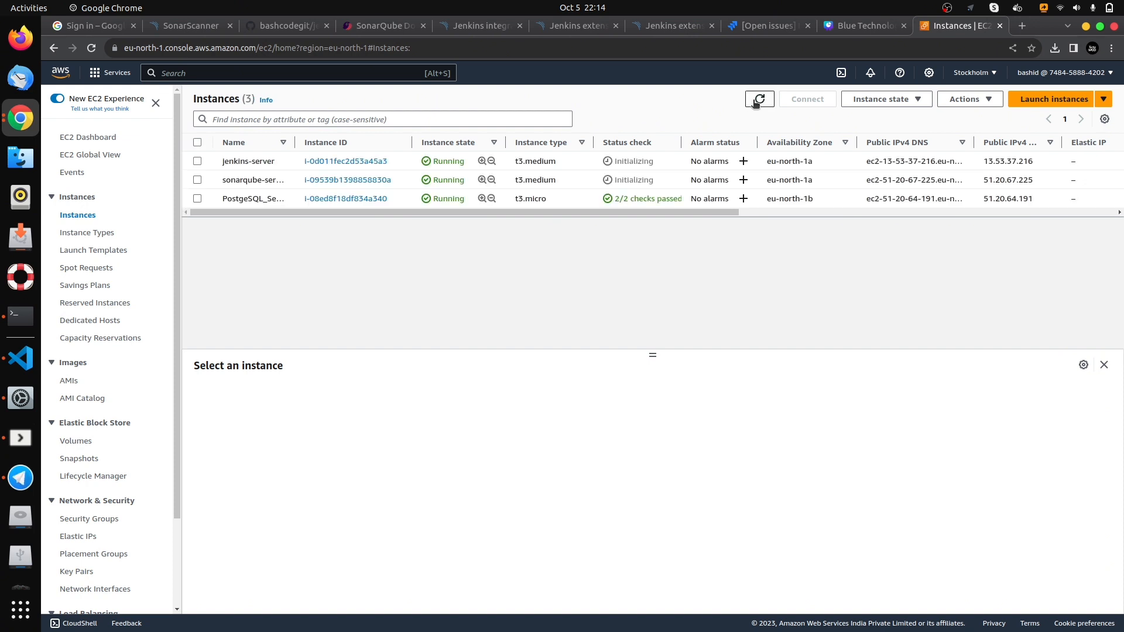
- Open the jenkins.io website in a new browser tab and look through its documentation topics
click(1023, 26)
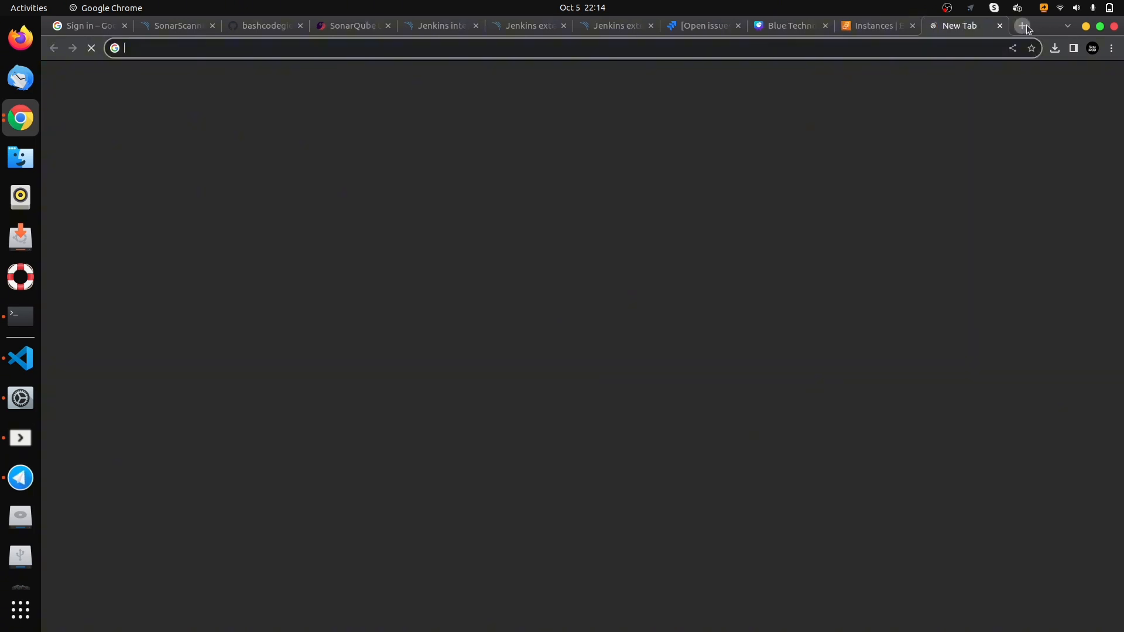
text(jenkins.io)
key(Return)
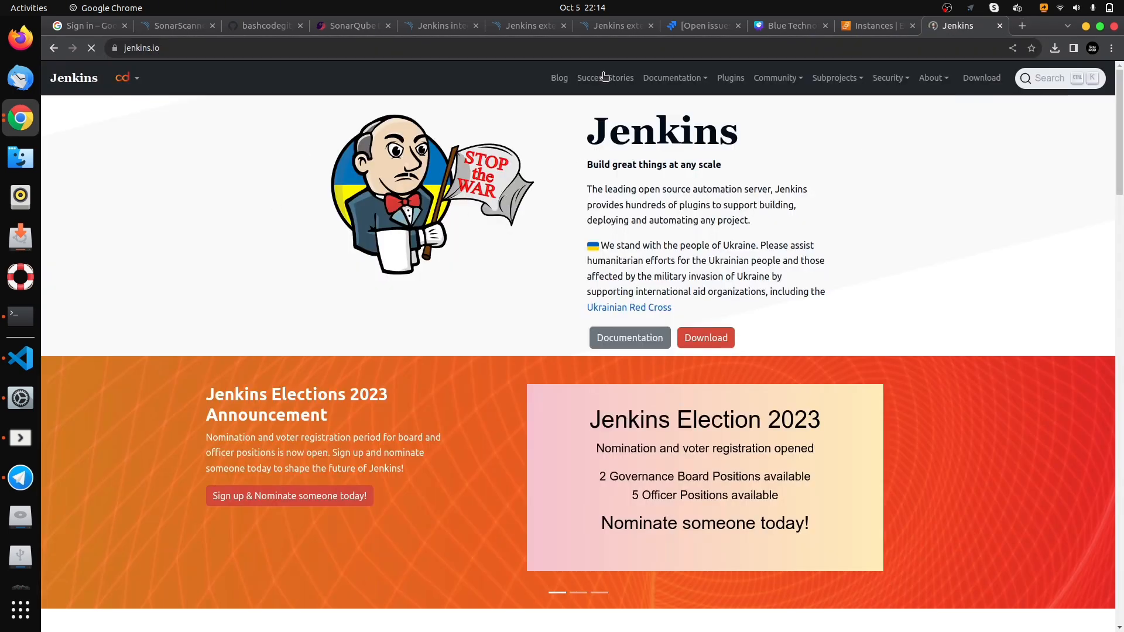
click(704, 82)
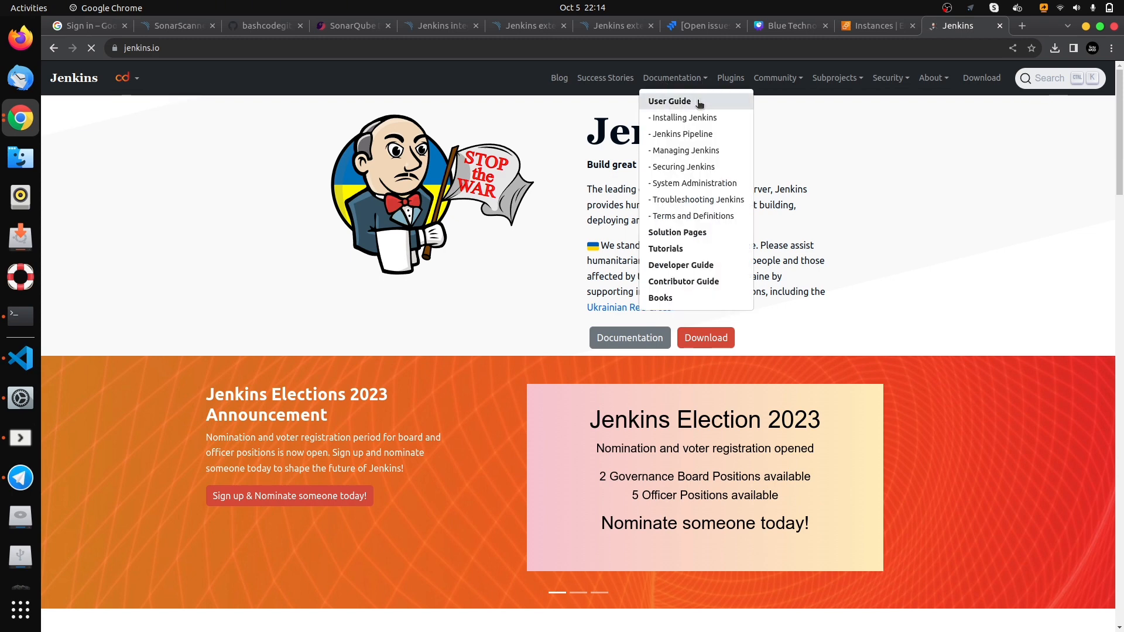
click(810, 155)
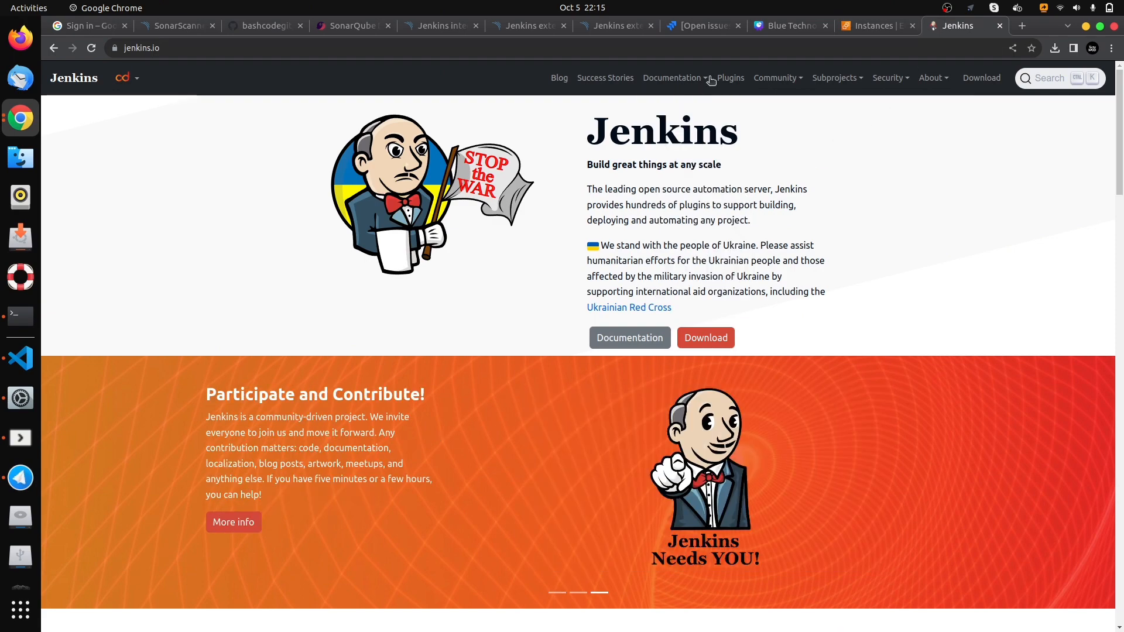
- Open the Linux page of the Installing Jenkins chapter in the Jenkins documentation
click(703, 79)
click(697, 118)
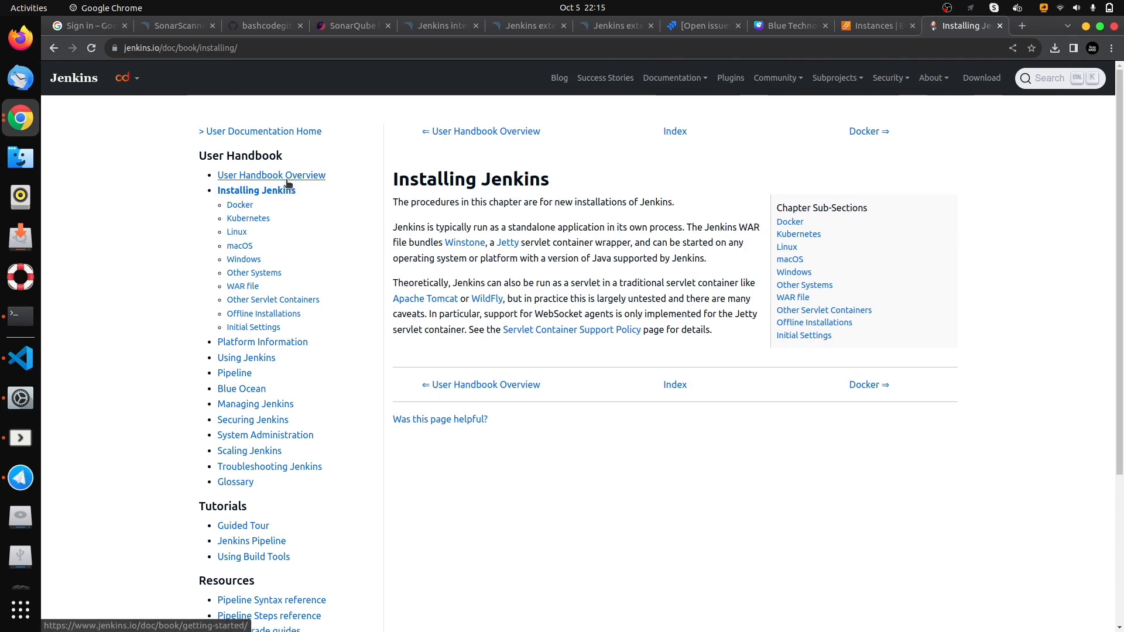
click(237, 207)
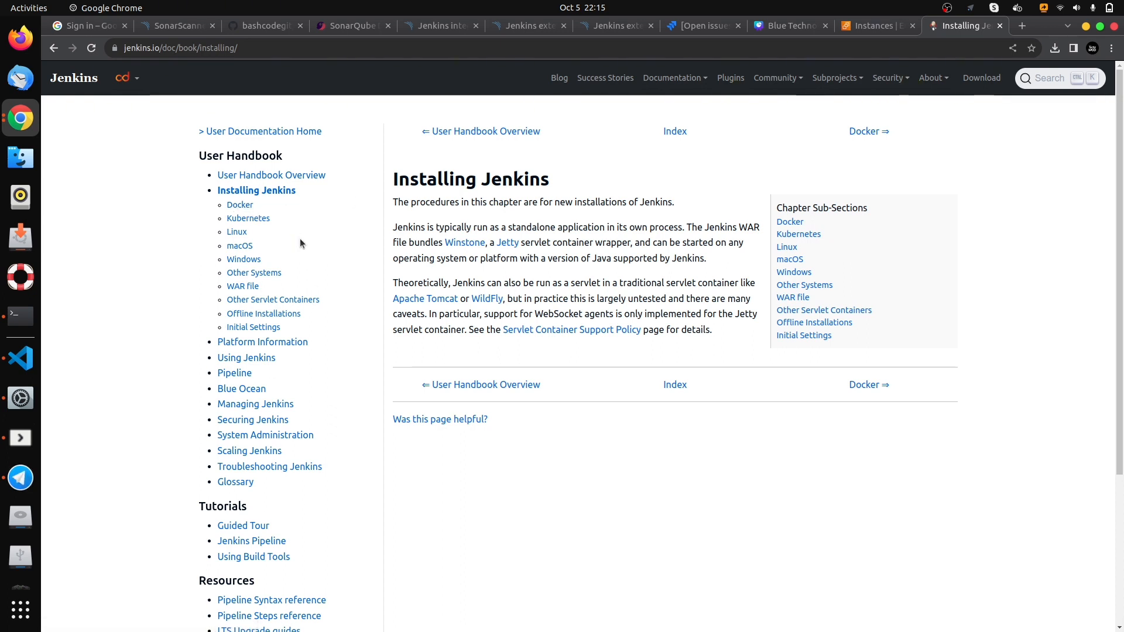
click(233, 233)
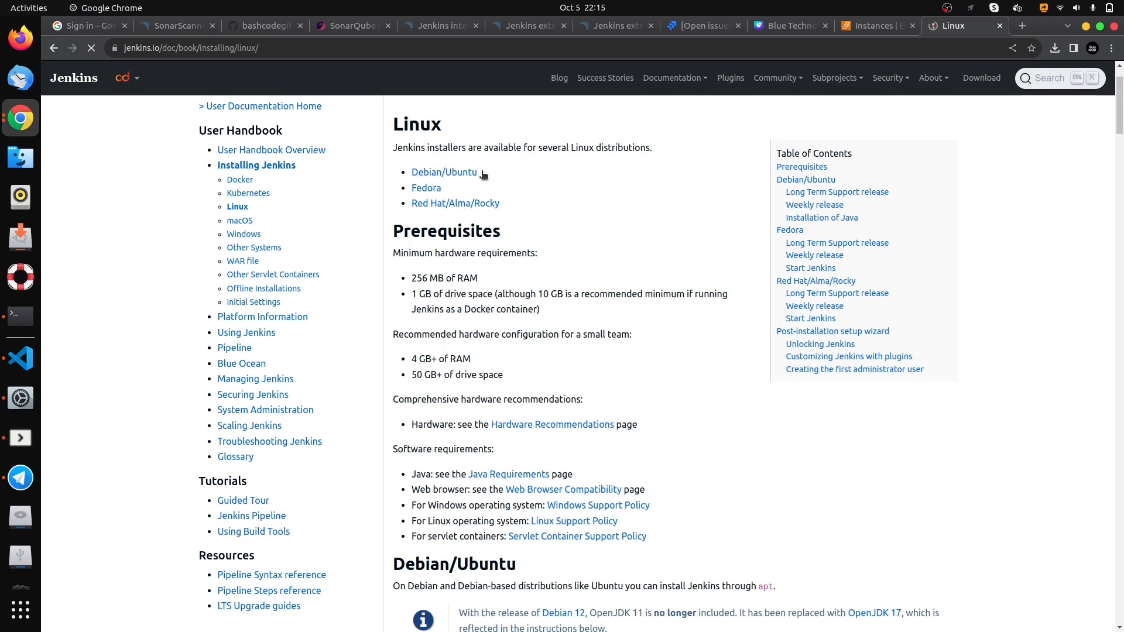
- Examine the minimum and recommended hardware prerequisites on the Jenkins Linux installation page
scroll(543, 211, down, 2)
scroll(532, 239, up, 4)
scroll(463, 261, down, 2)
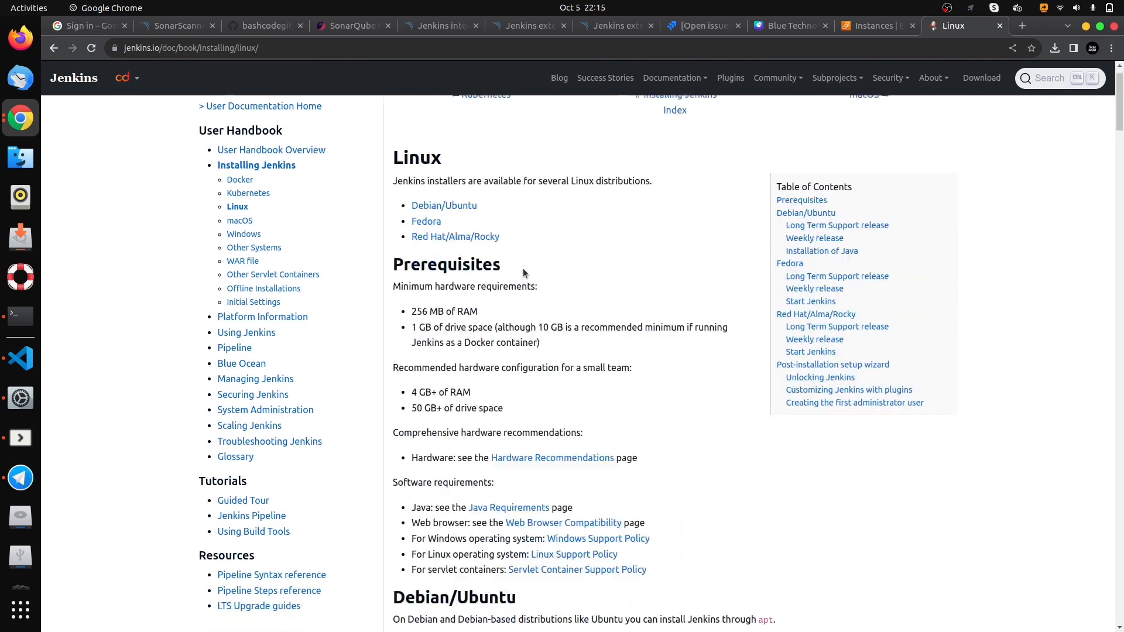
scroll(462, 260, down, 2)
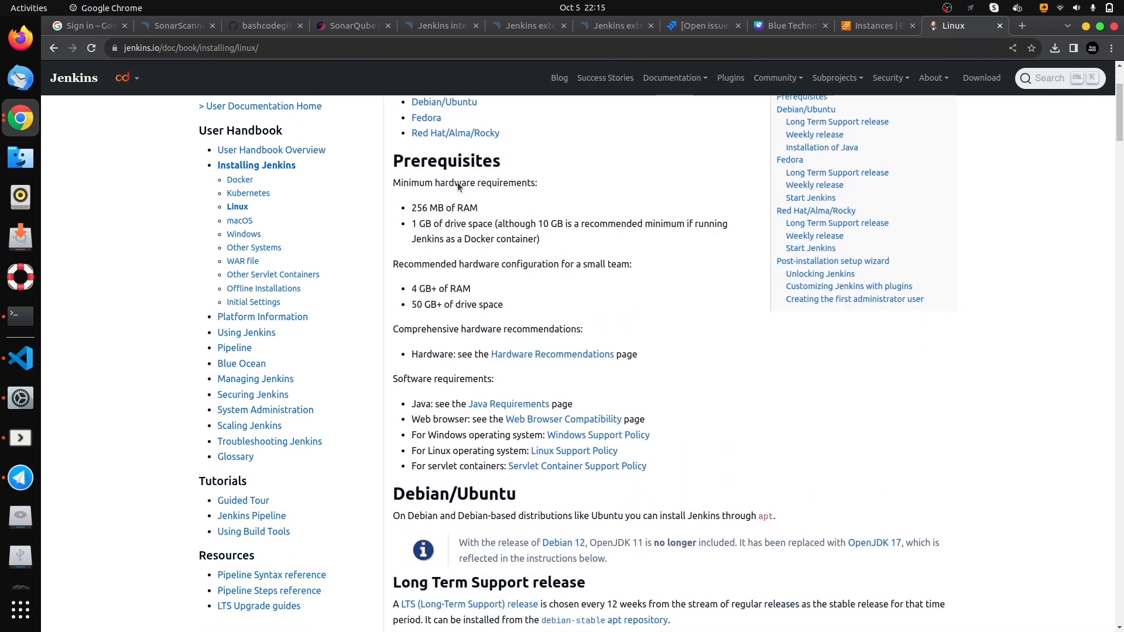
drag(389, 163, 497, 164)
triple_click(418, 206)
triple_click(425, 228)
click(544, 252)
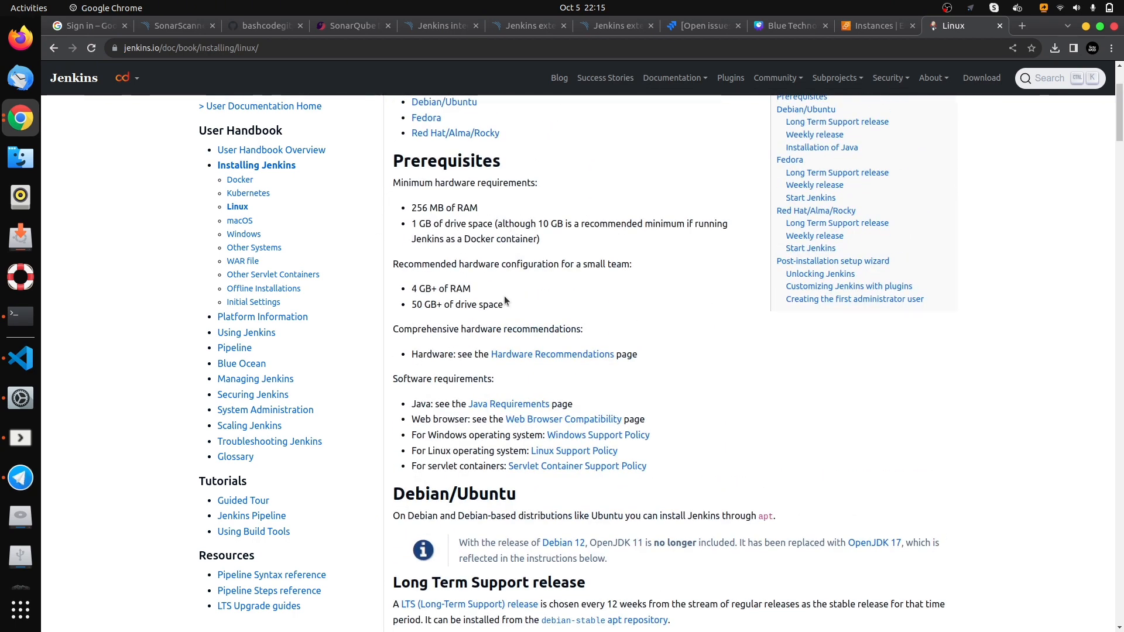
- Examine the Long Term Support release installation commands for Debian/Ubuntu
scroll(503, 296, down, 6)
drag(549, 316, 391, 222)
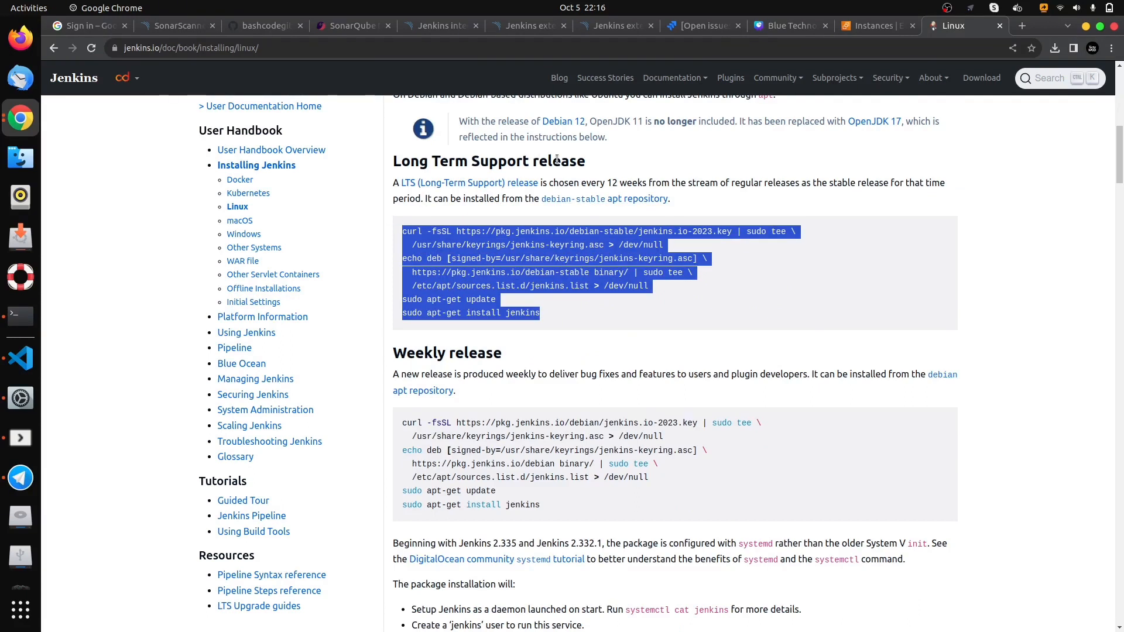
click(558, 309)
drag(547, 314, 392, 241)
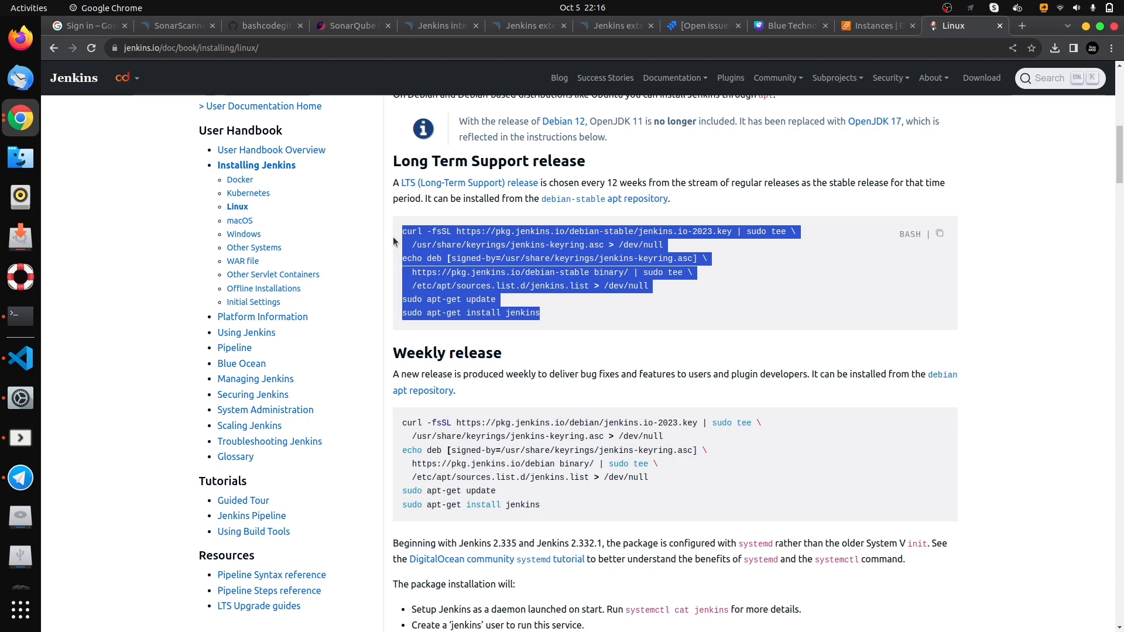
click(579, 318)
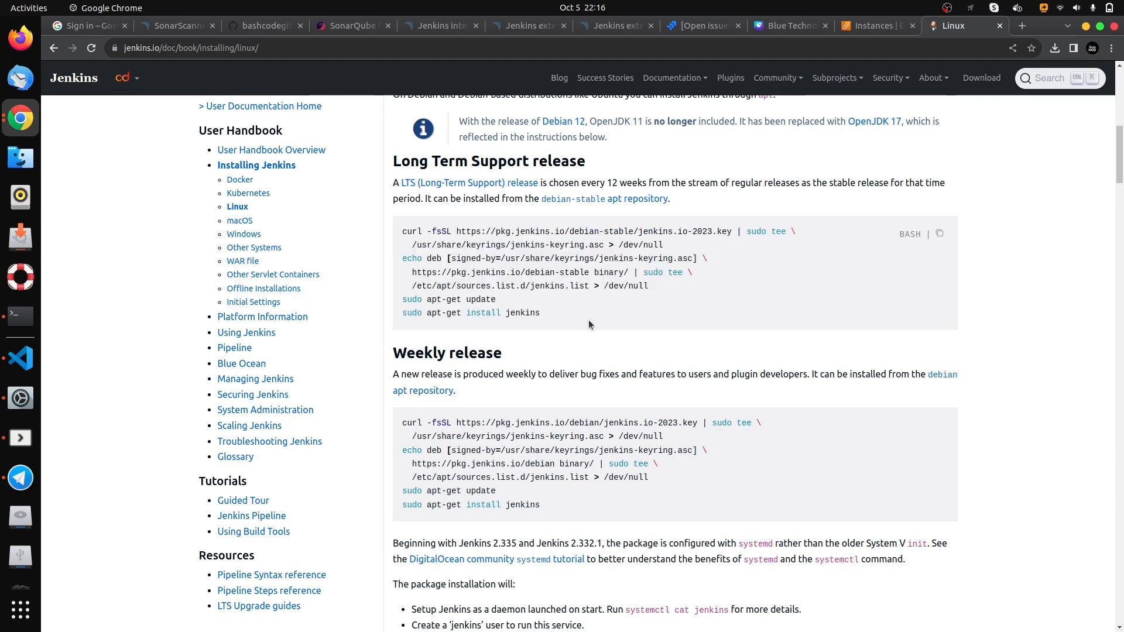
- Refresh the EC2 instances list and copy the public IPv4 address of jenkins-server from its details
click(853, 29)
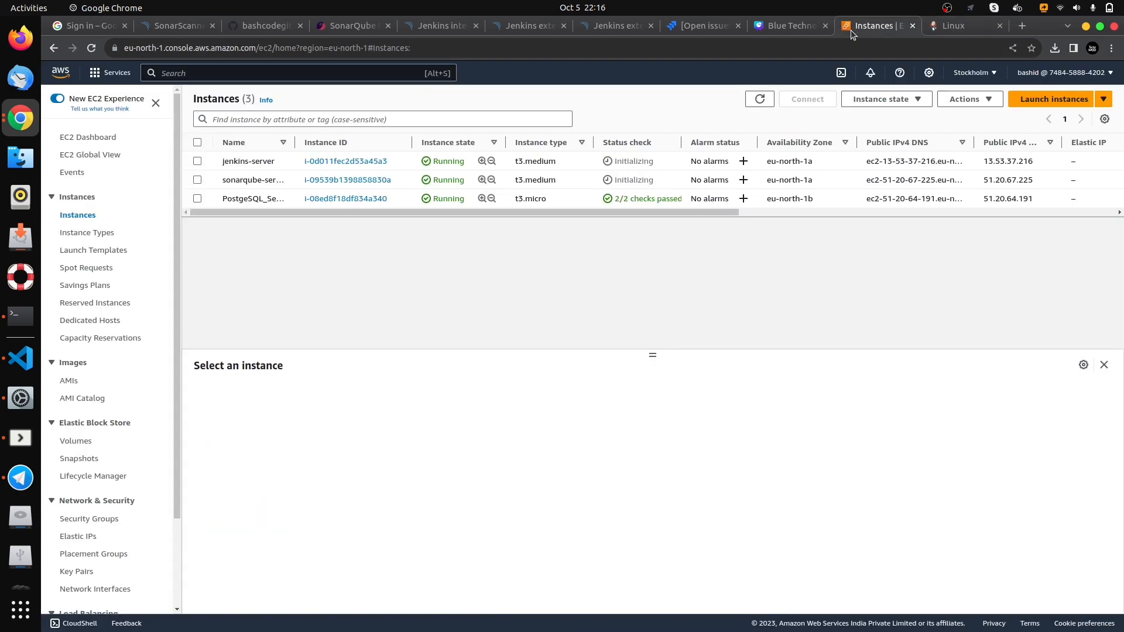
click(752, 105)
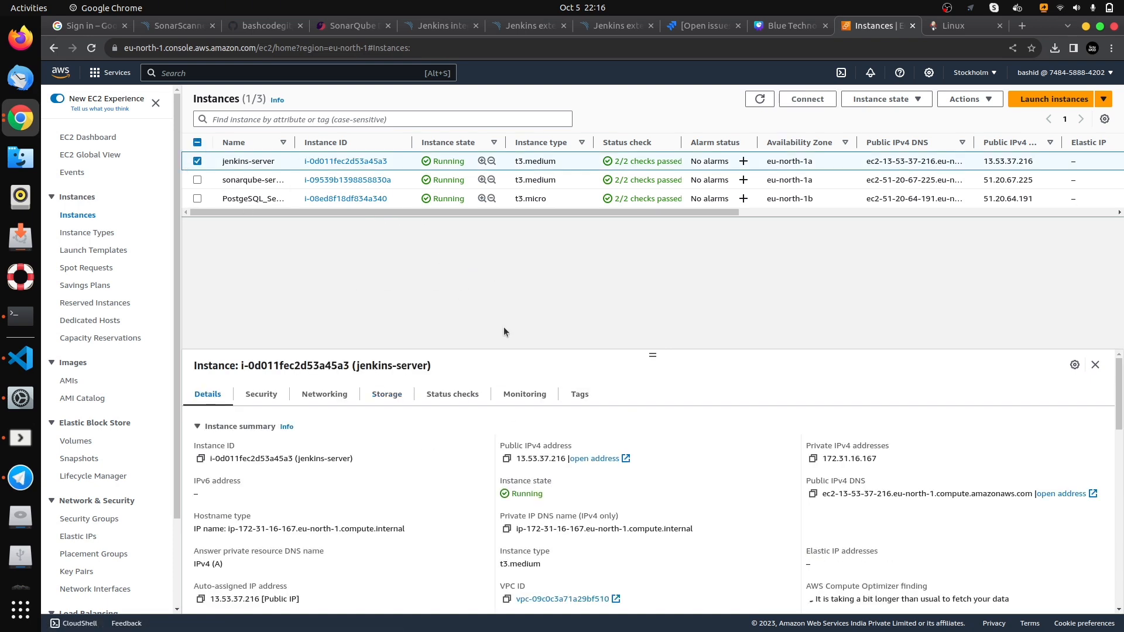
scroll(508, 427, down, 2)
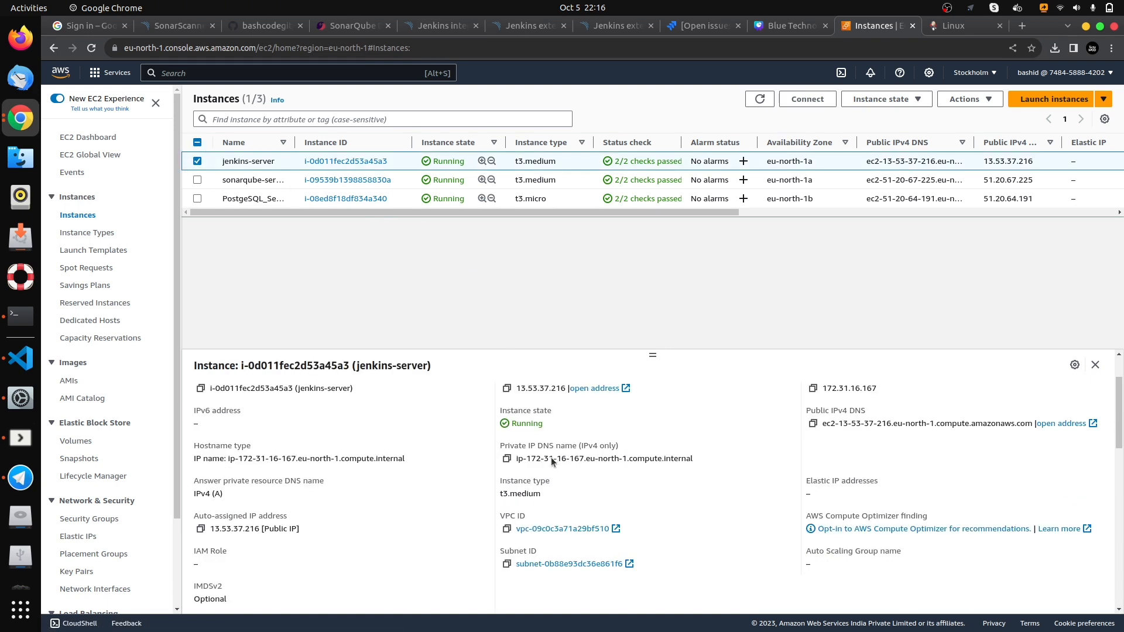
scroll(525, 489, up, 2)
- Switch to the terminal and change from the project directory to the home directory with cd ~
key(alt+Tab)
text(ssh)
key(BackSpace)
key(BackSpace)
key(BackSpace)
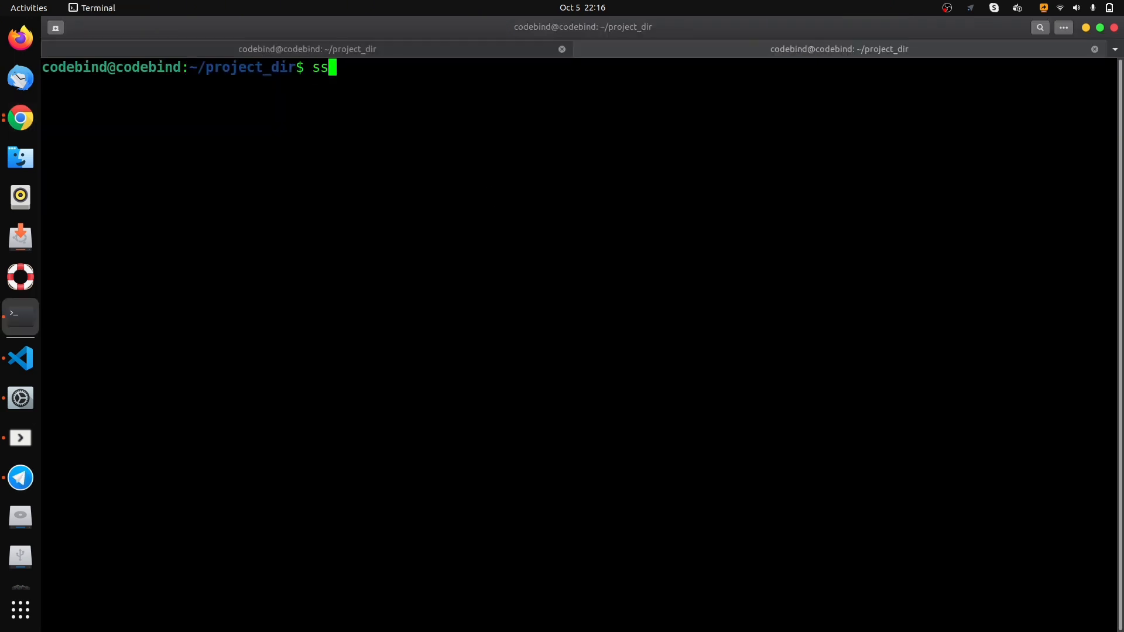
text(cd ~)
key(Return)
- Change the working directory to /home/codebind/Downloads/
text(cd /hoe)
key(BackSpace)
text(me/)
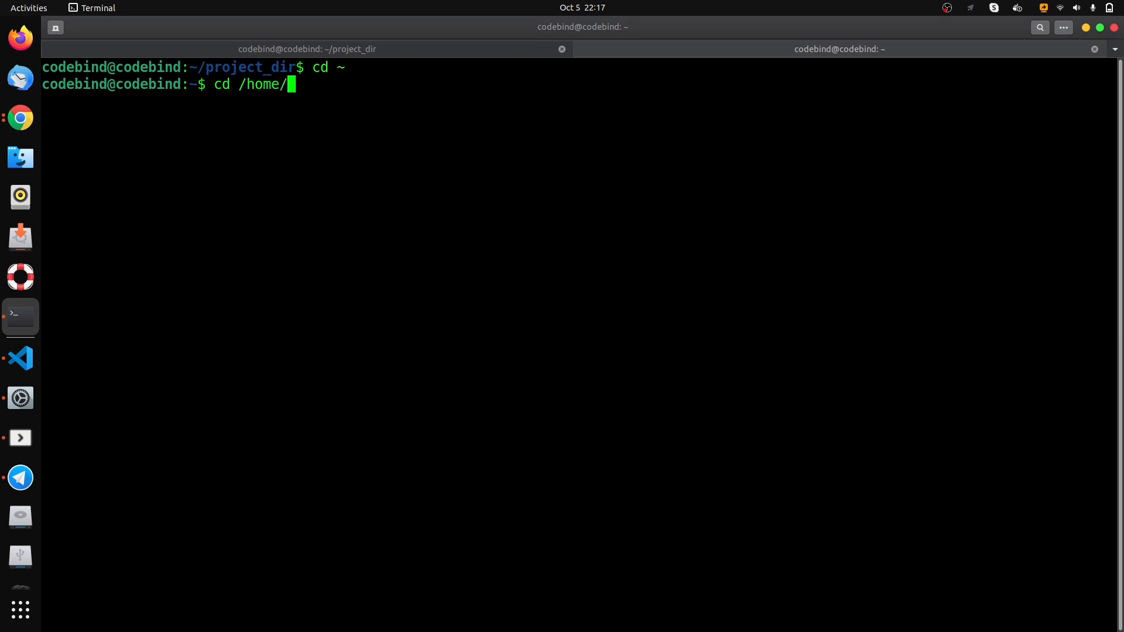
text(code)
key(Tab)
text(Dow)
key(Tab)
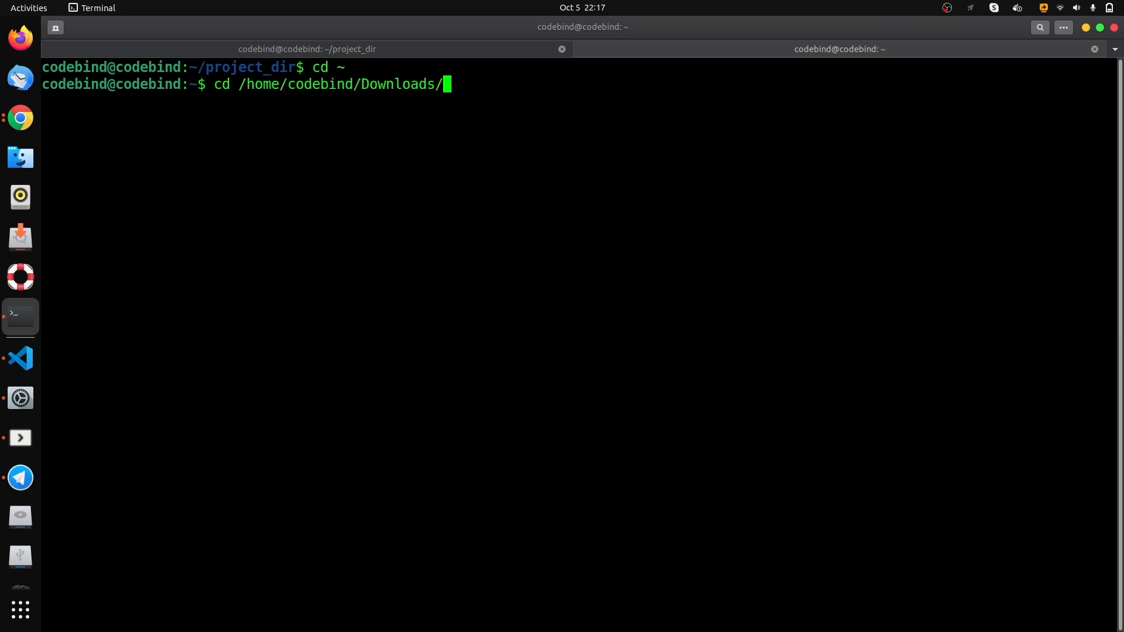
key(Return)
text(ssh )
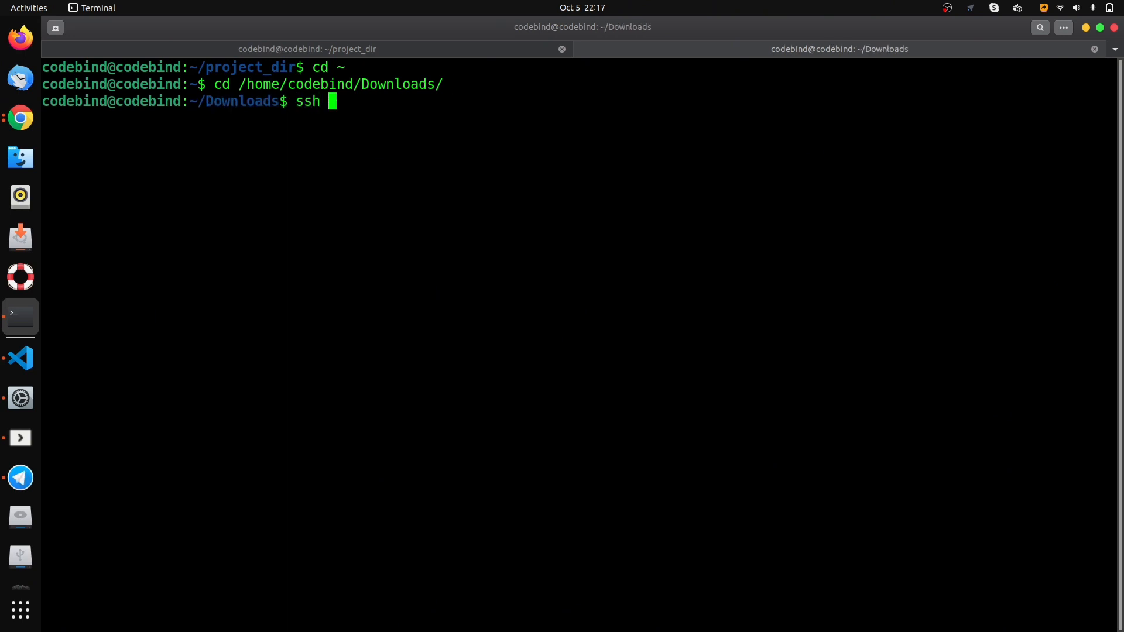
text(-i "projectke)
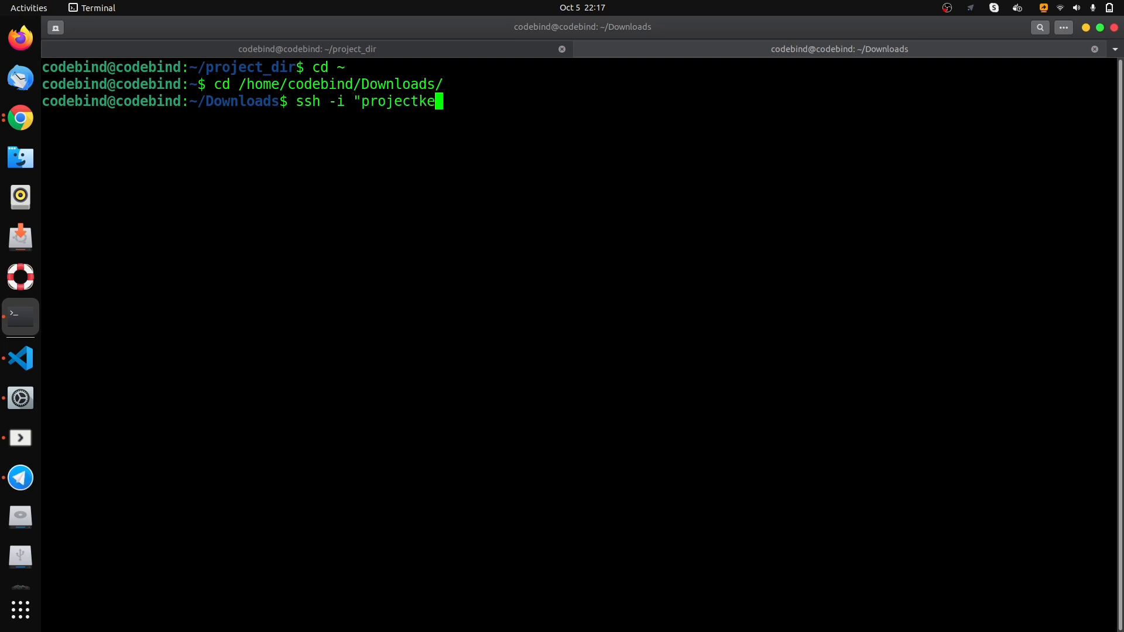
text(y.pem" ub)
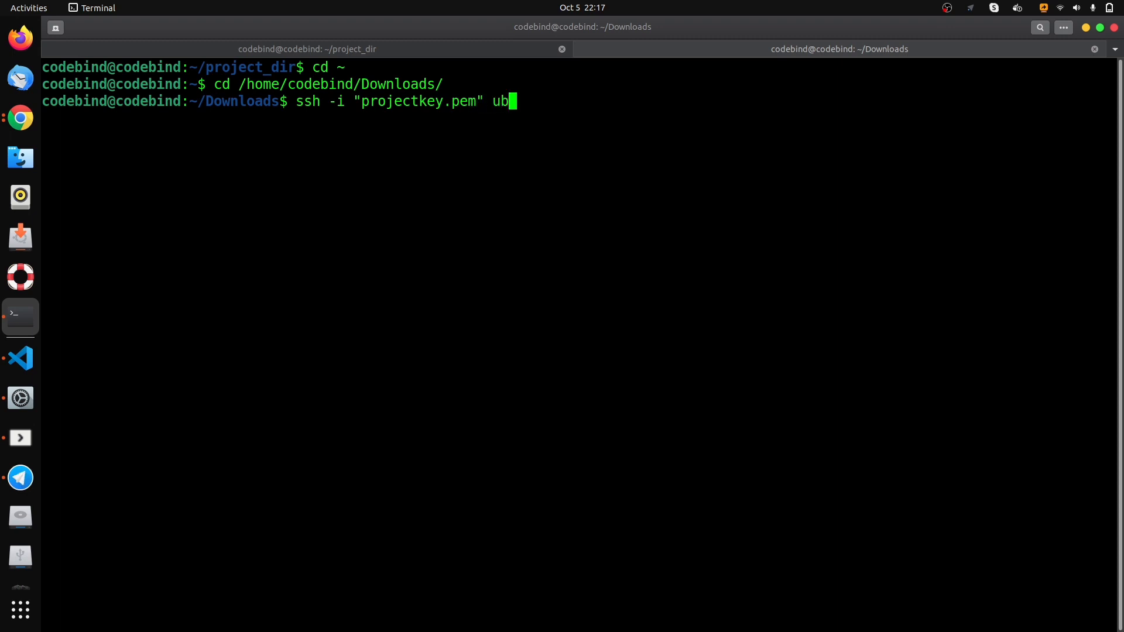
text(untu)
text(@)
text(13.53.37.216)
key(Return)
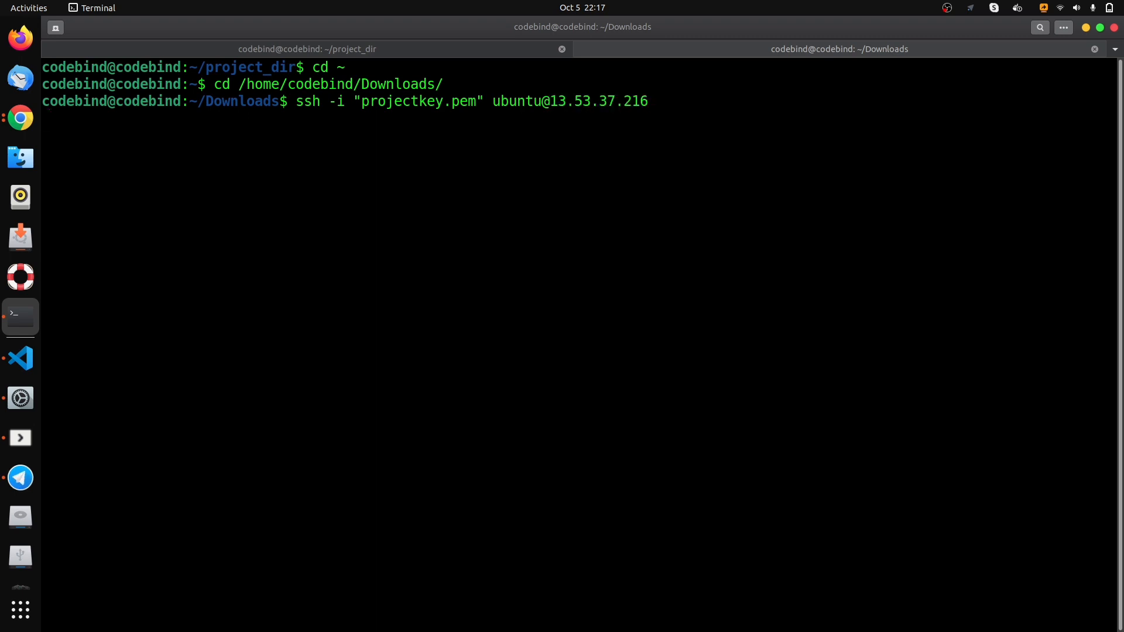
text(yes)
key(Return)
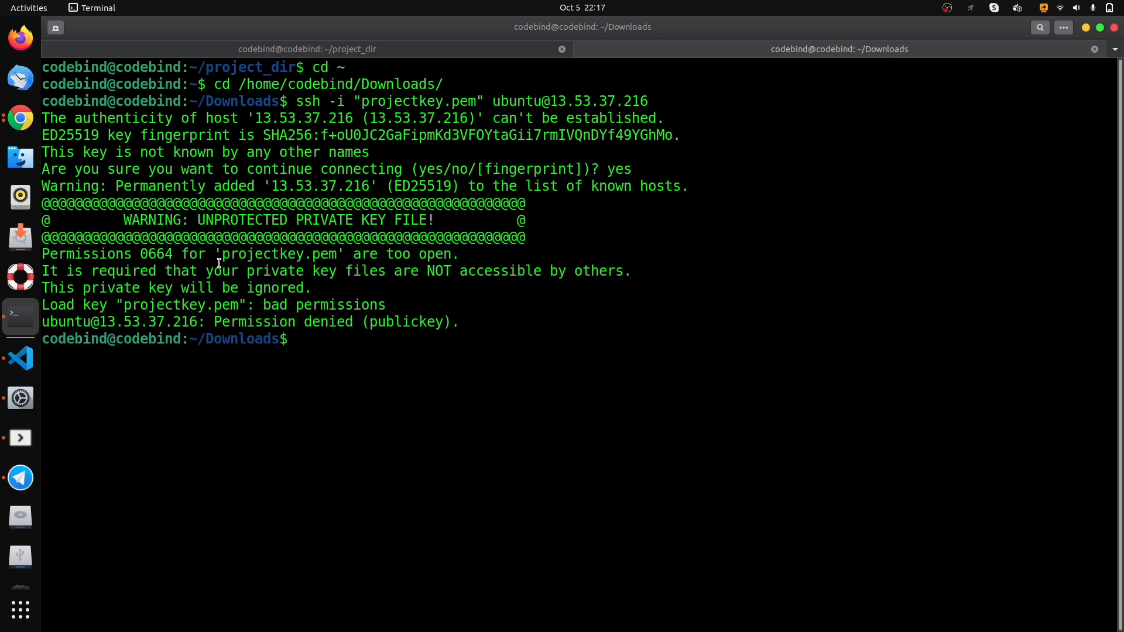
- Review the SSH permission error and restrict the key file with chmod 400 projectkey.pem
drag(454, 321, 50, 305)
double_click(99, 288)
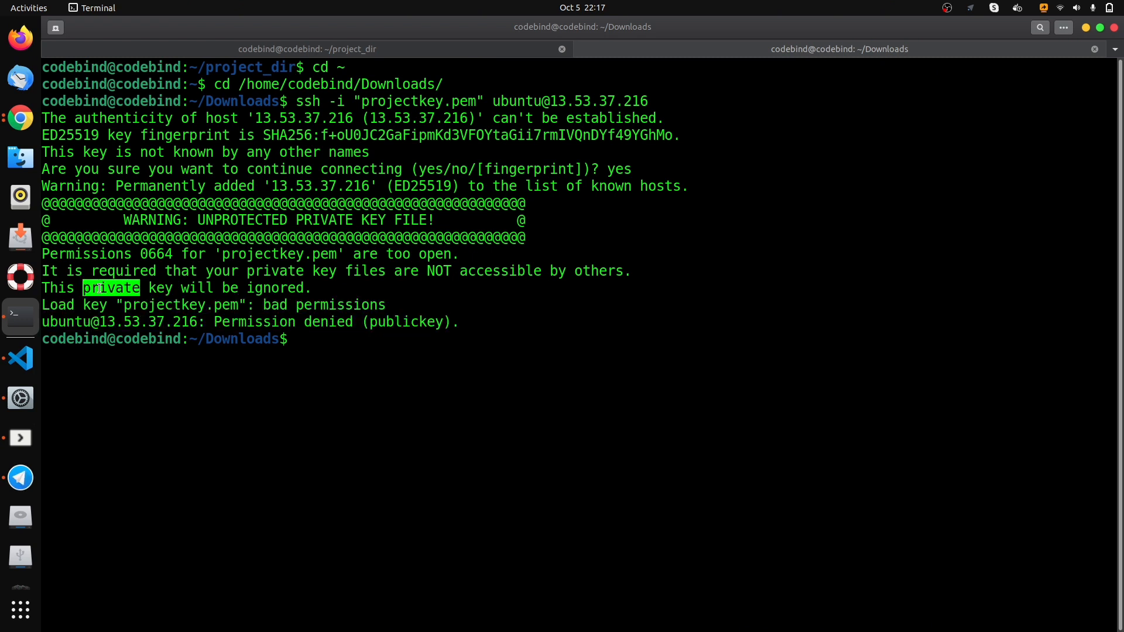
click(321, 337)
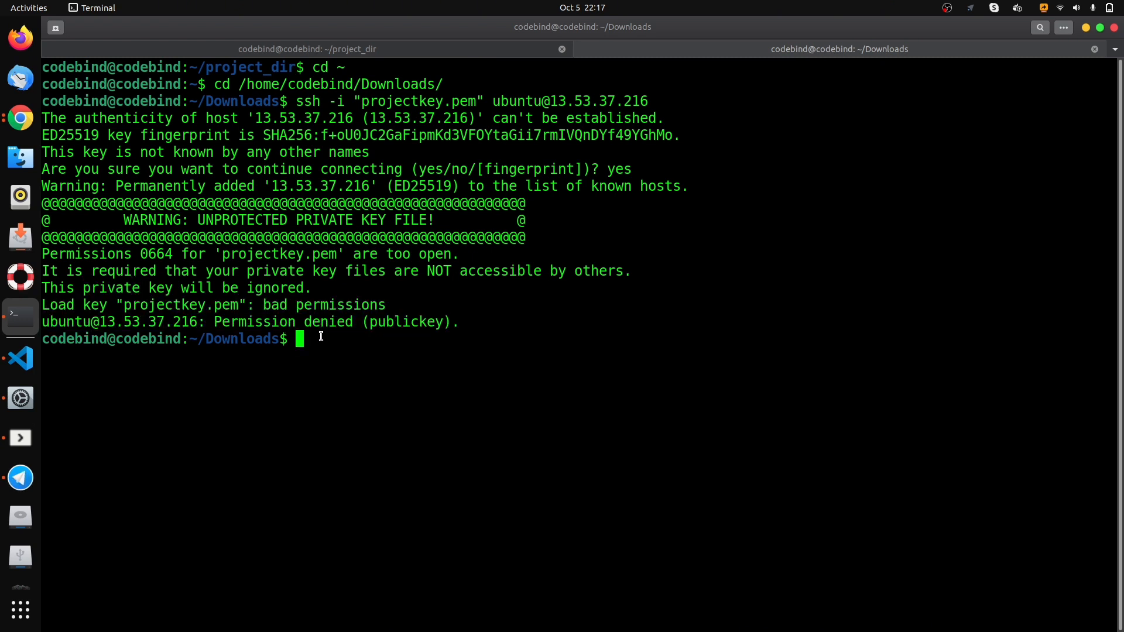
text(chmod 400 )
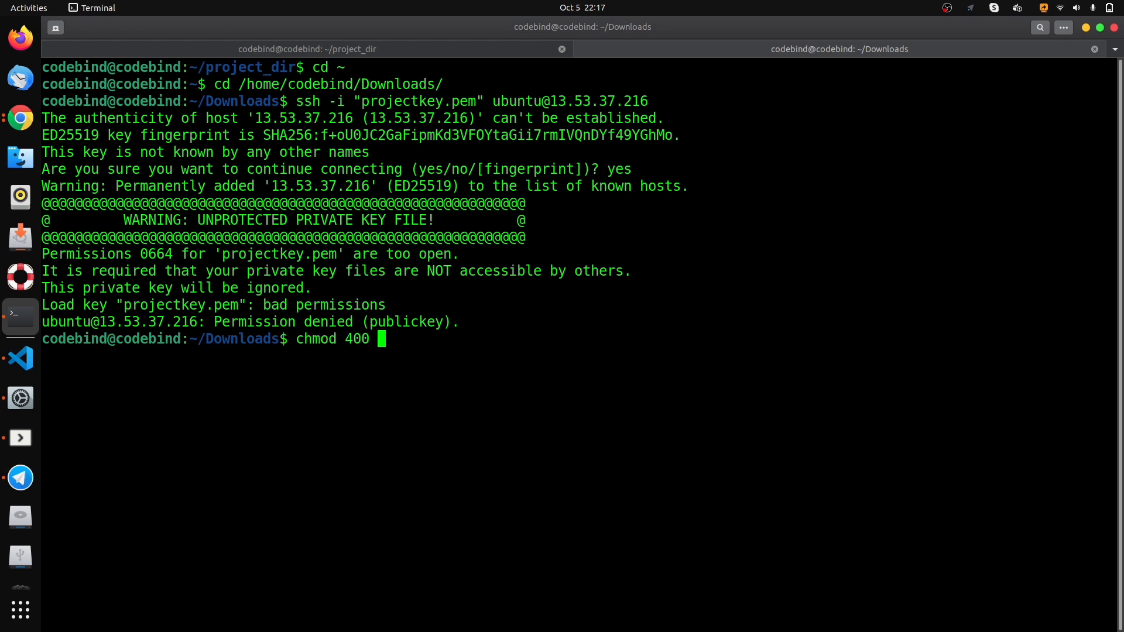
text(pe)
text(rojectk)
text(ey.pem)
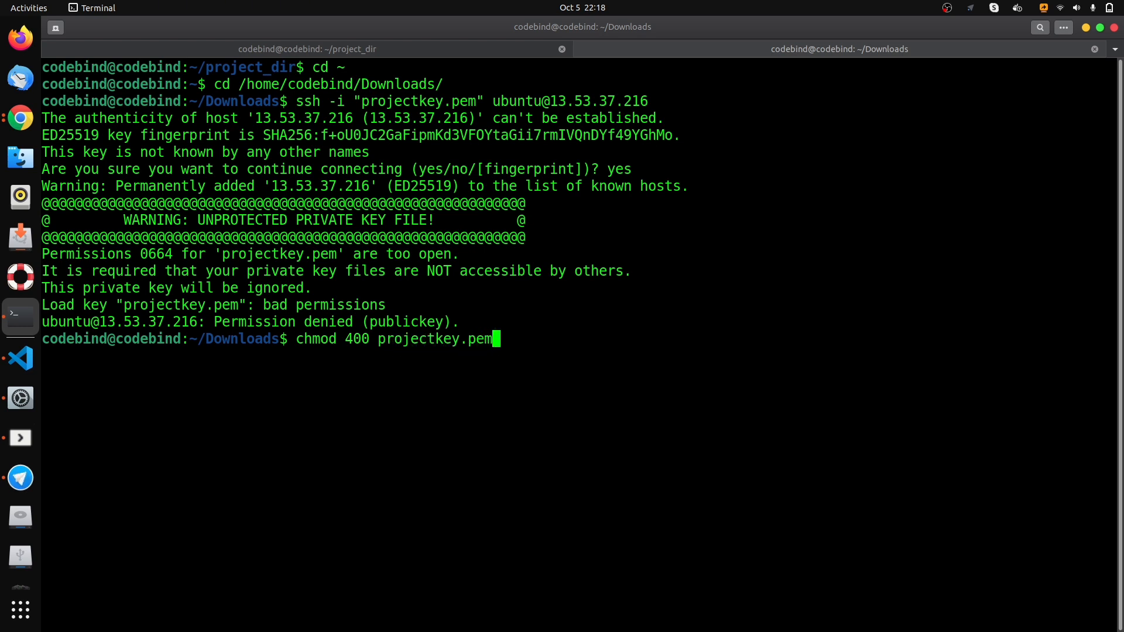
key(Return)
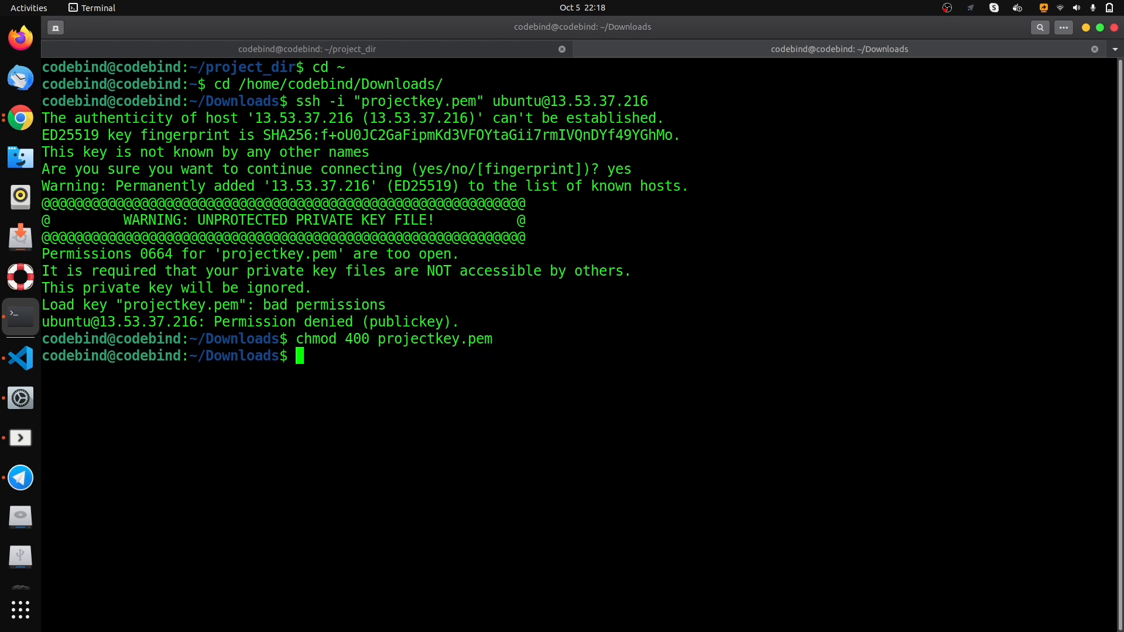
key(Up)
key(Up)
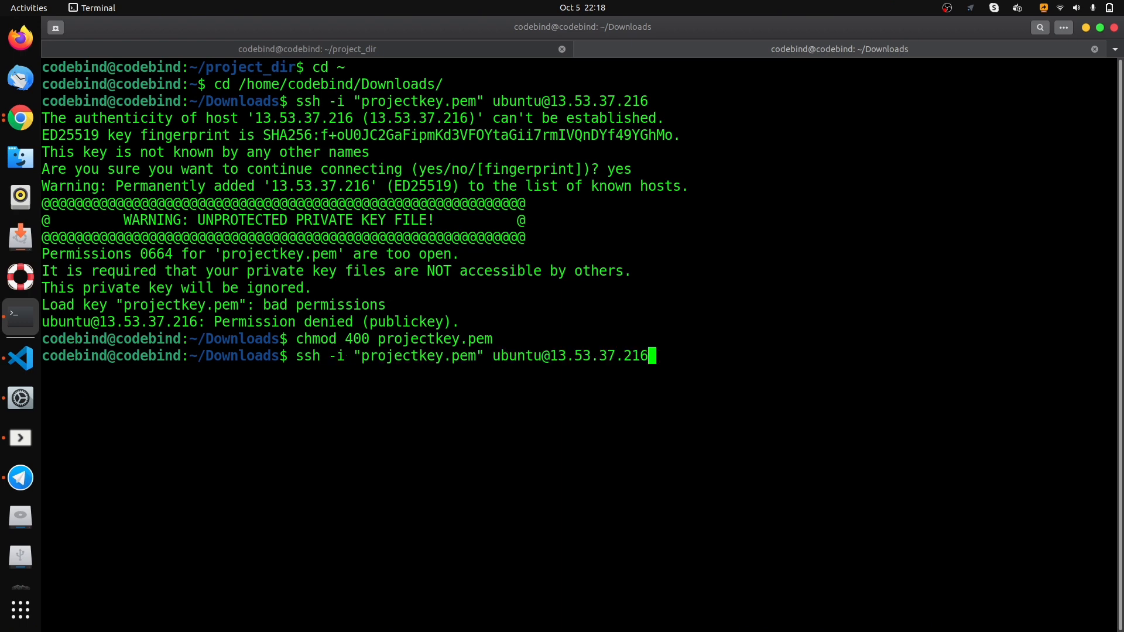
key(Return)
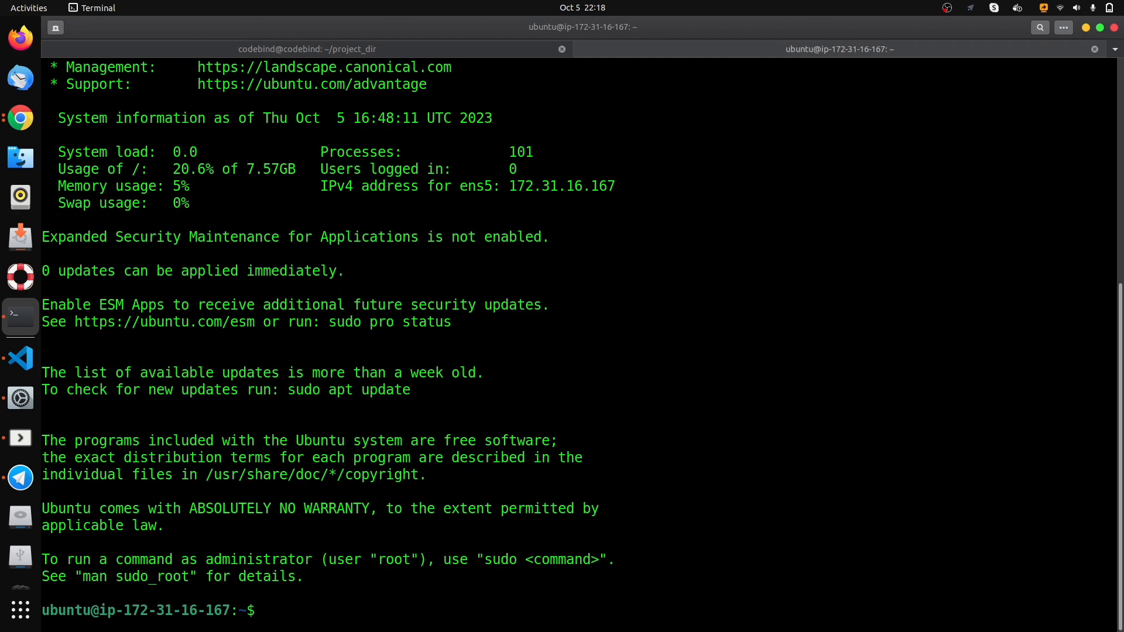
text(clear)
key(Return)
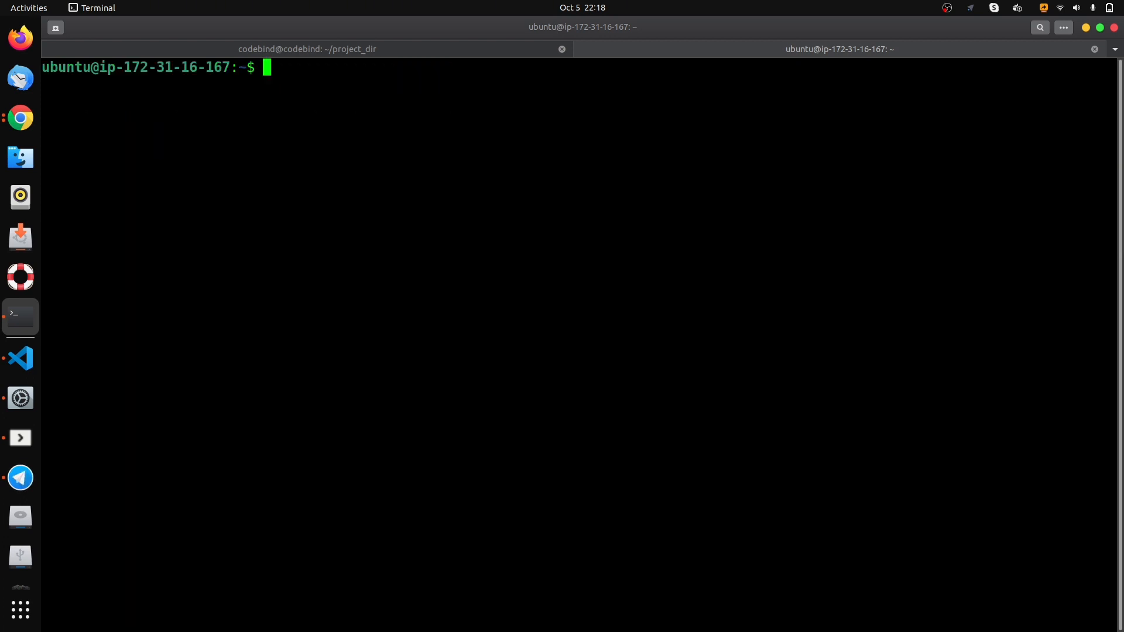
- Update the package lists on the Jenkins server with sudo apt update
text(sudo apt update)
key(Return)
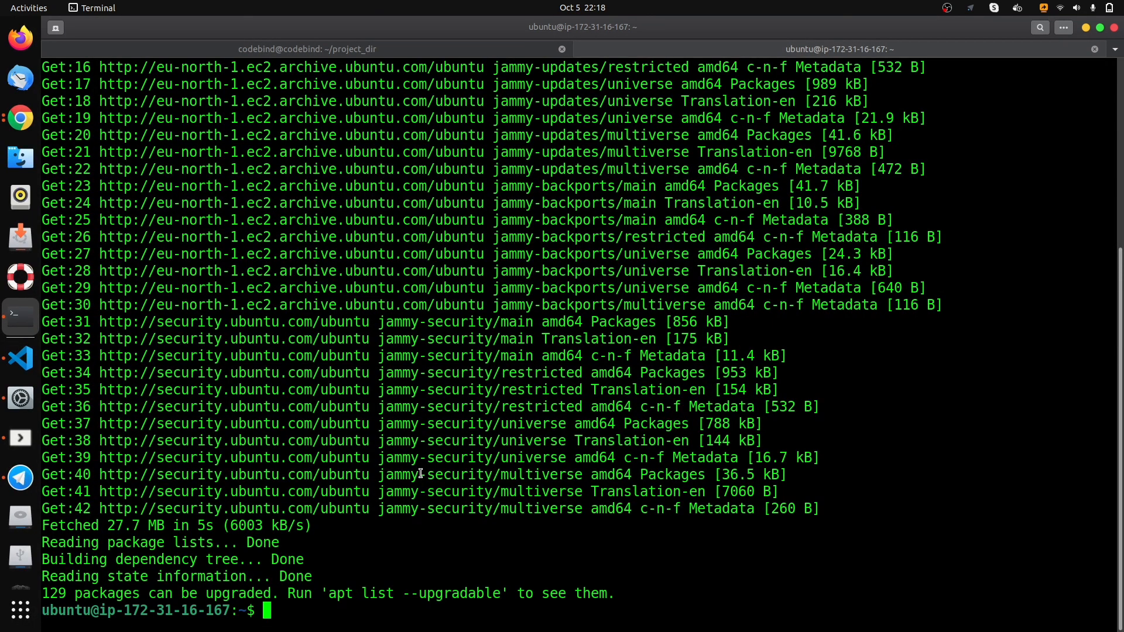
- Install the openjdk-17-jre package on the Jenkins server with sudo apt install, agreeing to continue
text(sudo a)
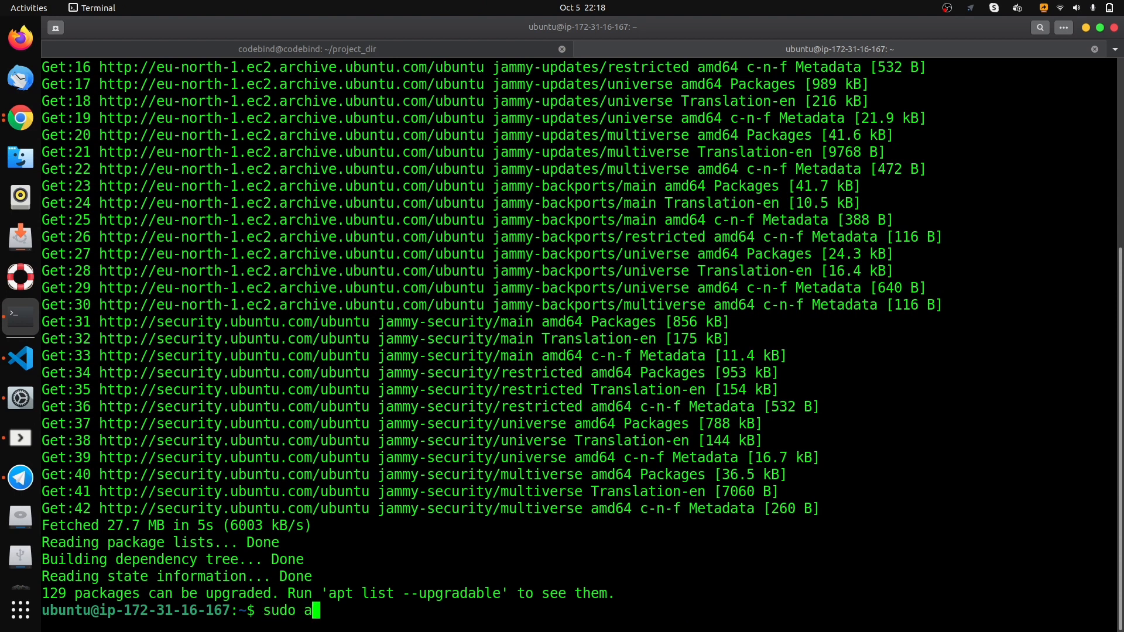
text(pt insta)
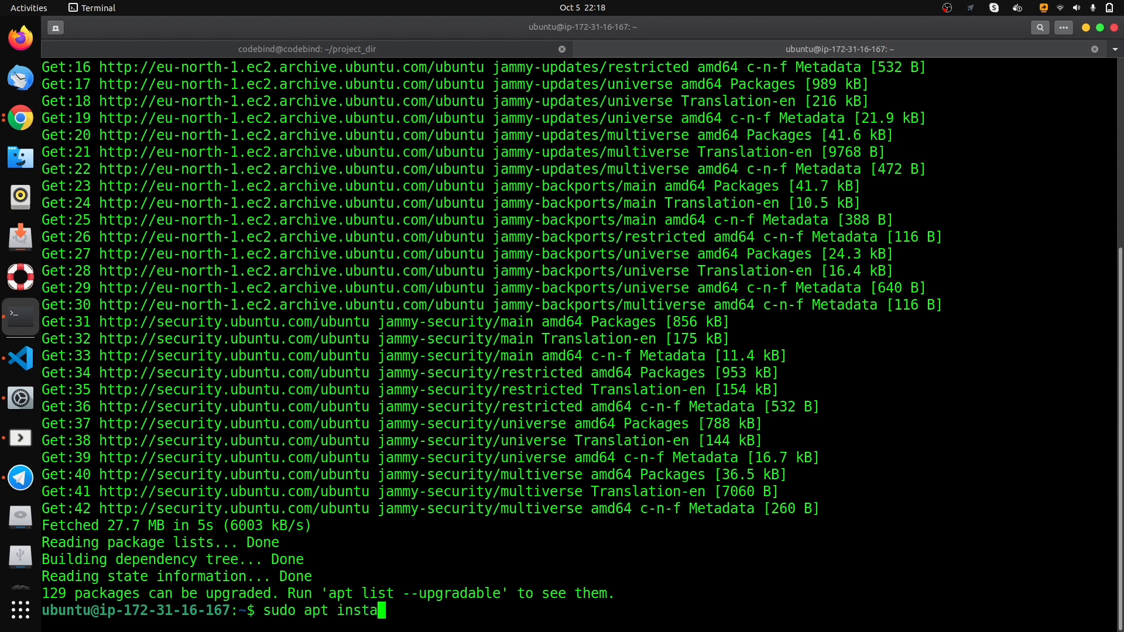
text(ll openjdk-17-jre)
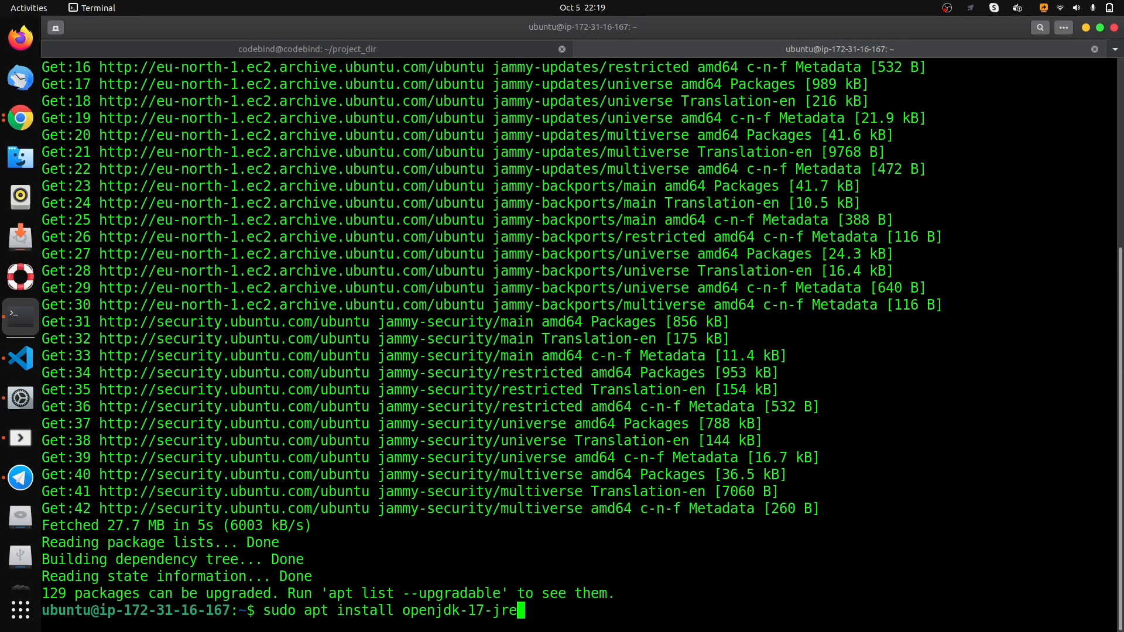
key(Return)
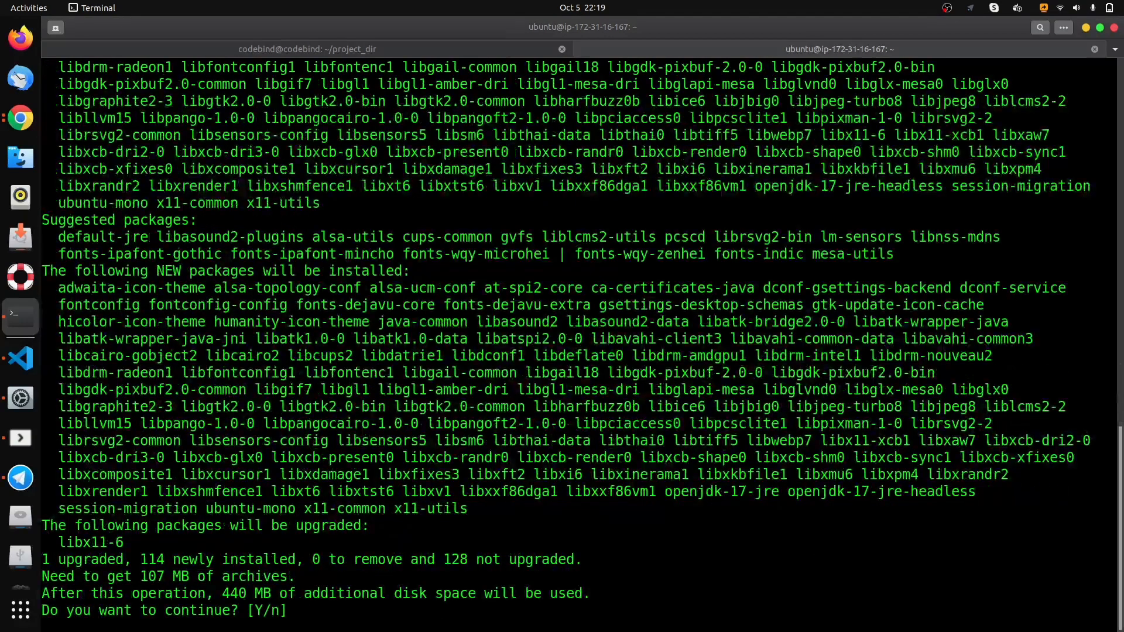
text(y)
key(Return)
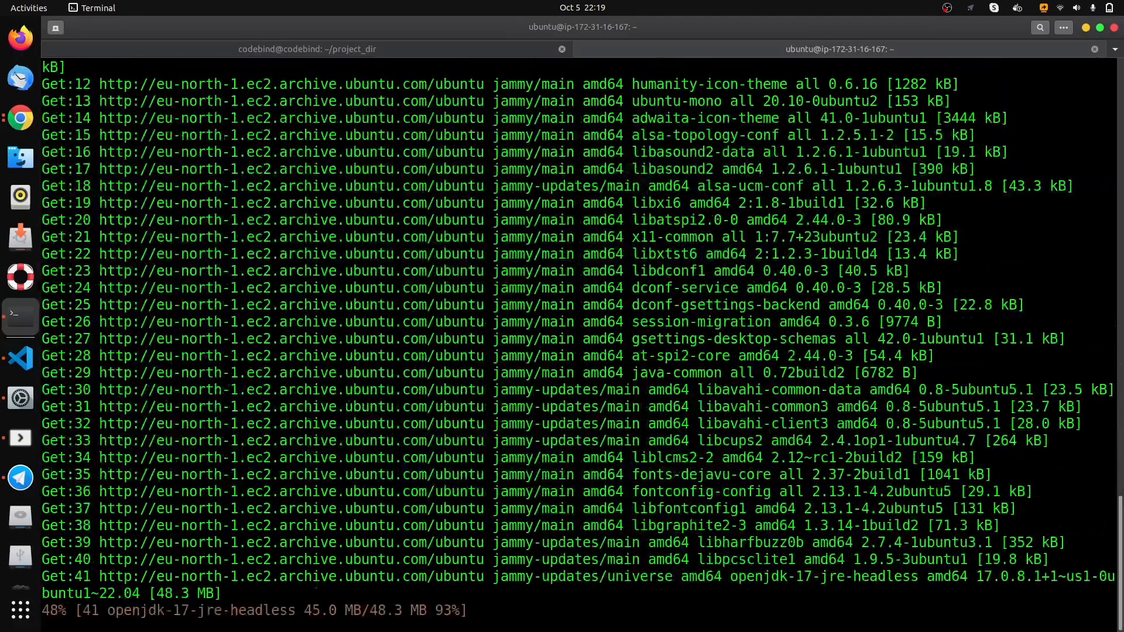
- Switch to Chrome and copy the Long Term Support release installation commands from the Jenkins Linux documentation
click(9, 125)
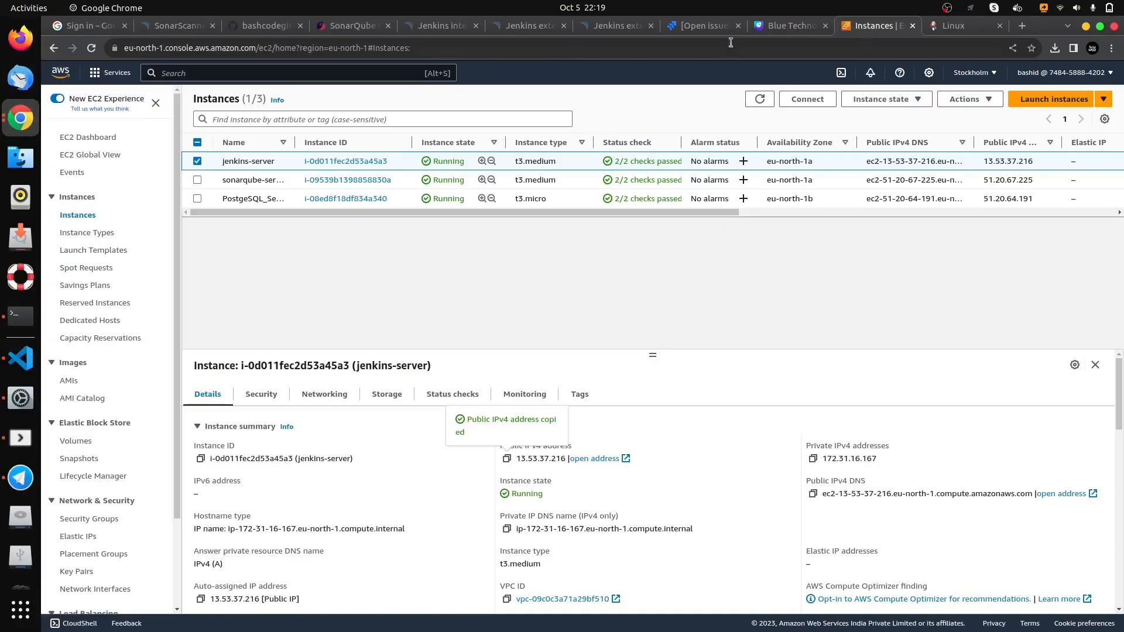
click(956, 30)
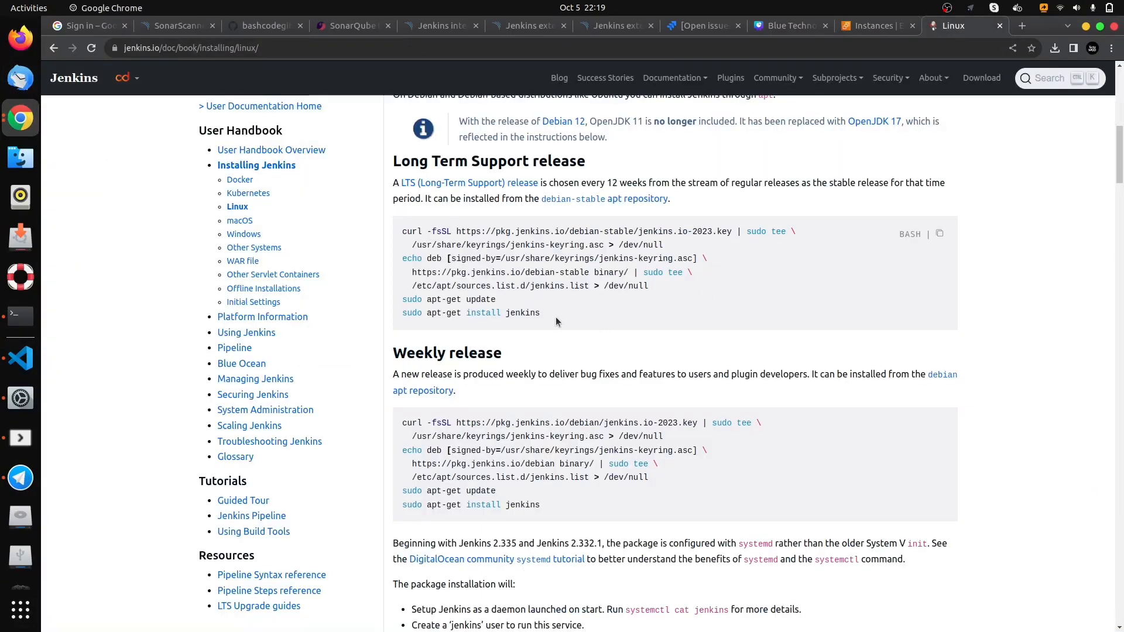
drag(540, 313, 394, 234)
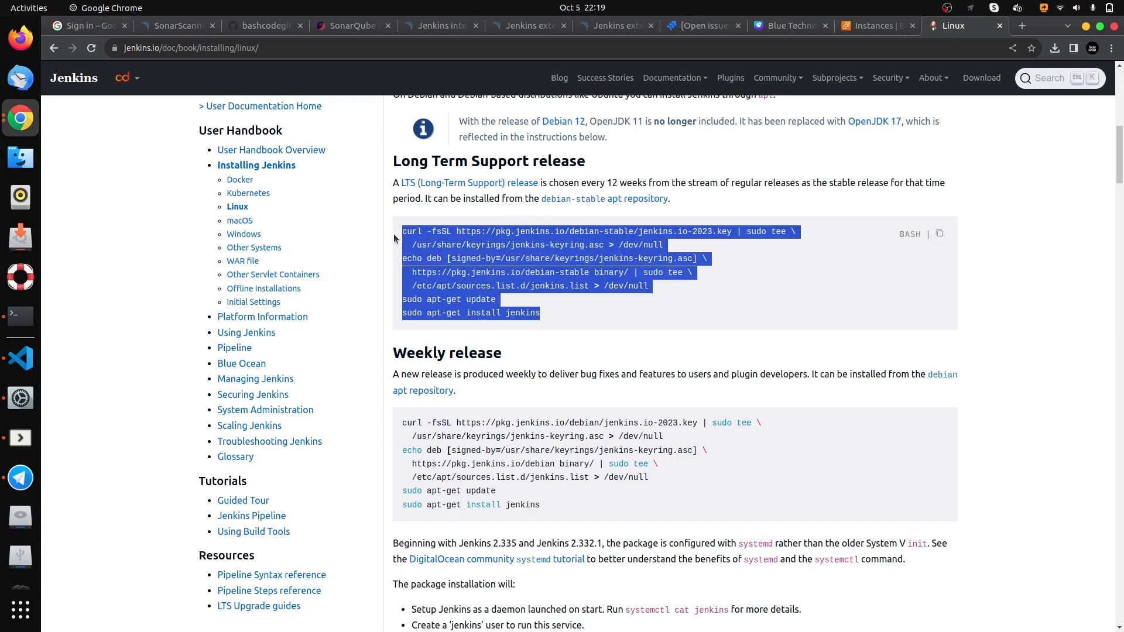
right_click(418, 241)
click(434, 248)
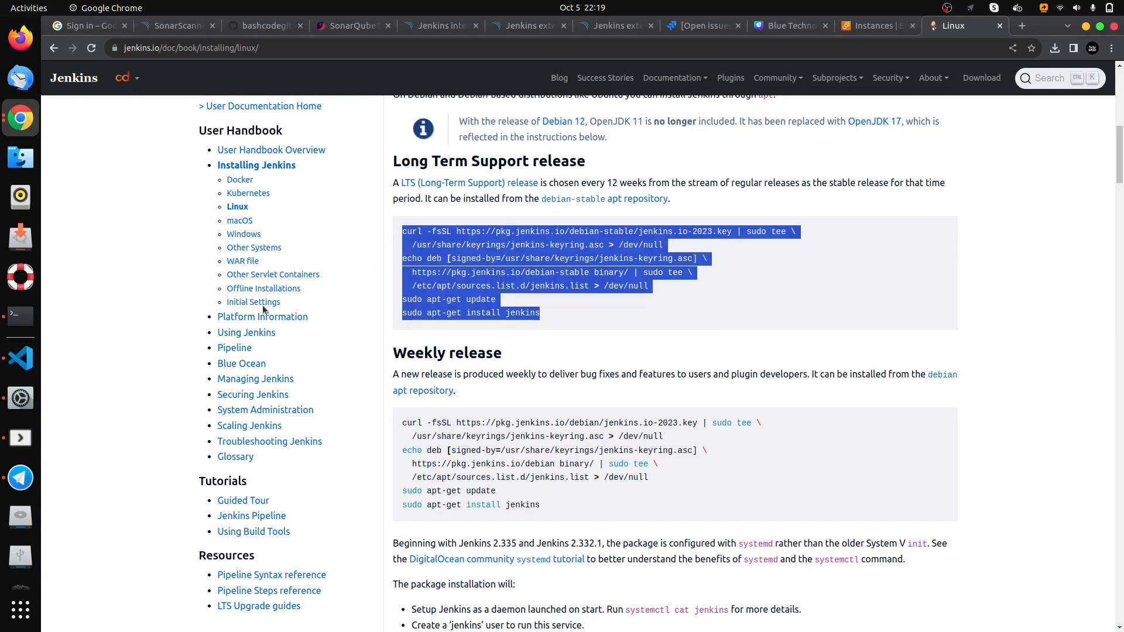
- Return to the Terminal, check the installed Java with java --version, and clear the screen
click(4, 319)
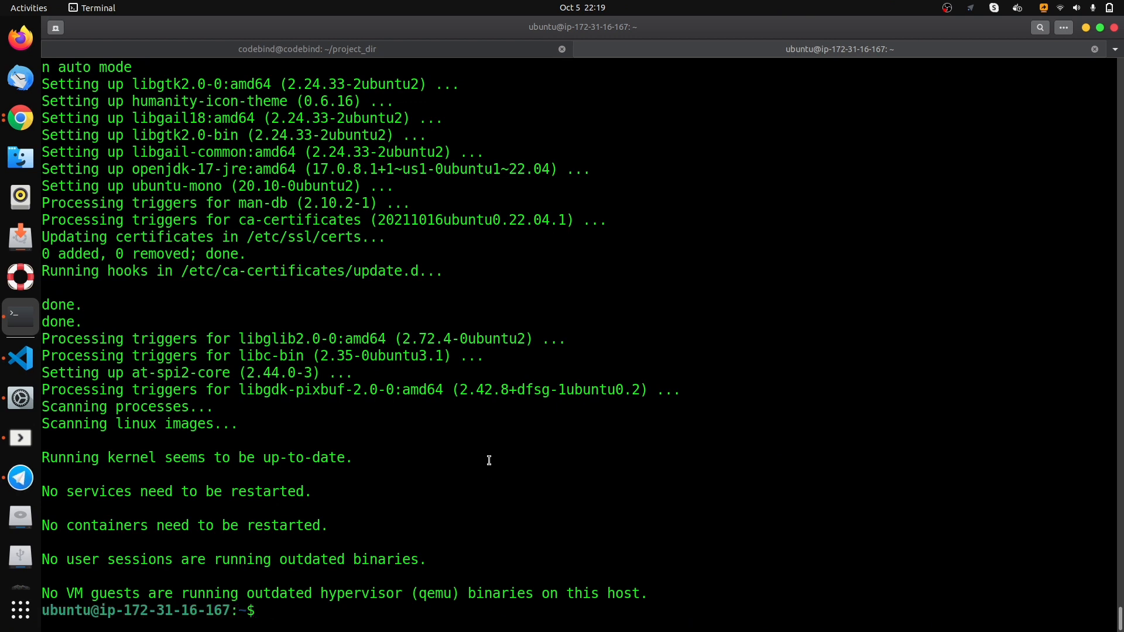
text(java --version)
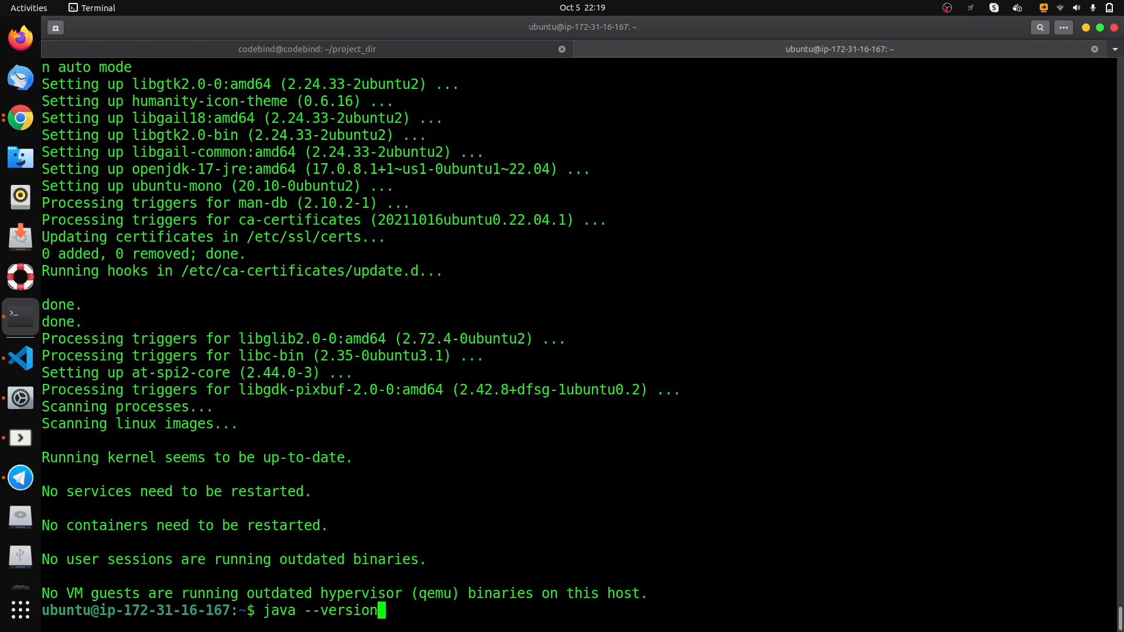
key(Return)
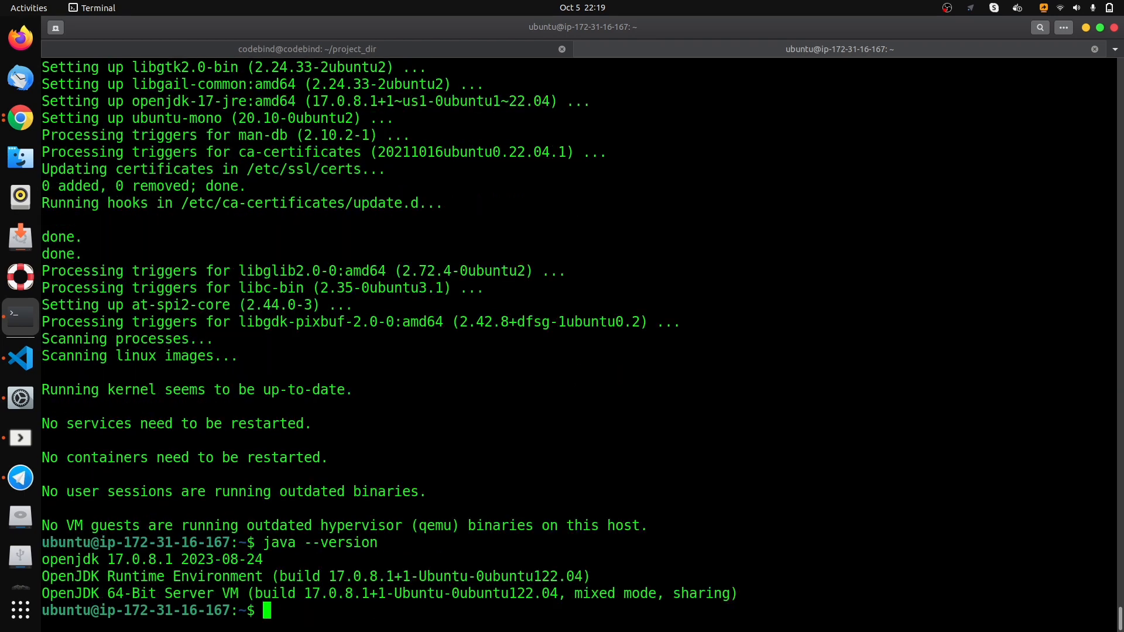
triple_click(90, 557)
click(328, 611)
text(clear)
key(Return)
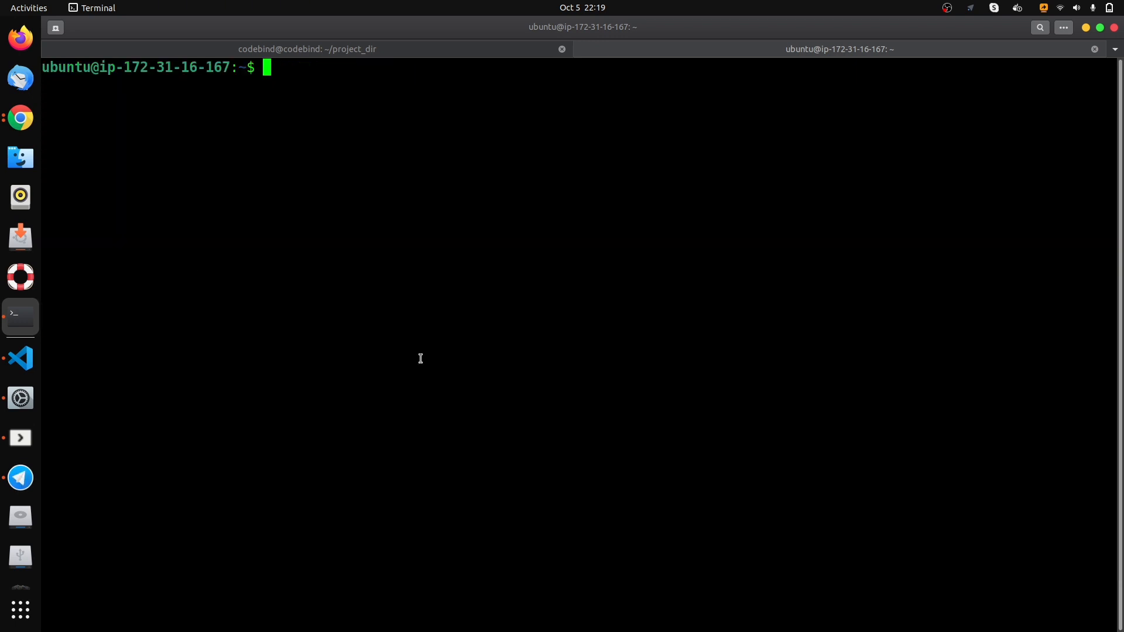
- Run the copied repository and apt-get commands to install jenkins on the server, agreeing to continue
key(ctrl+shift+v)
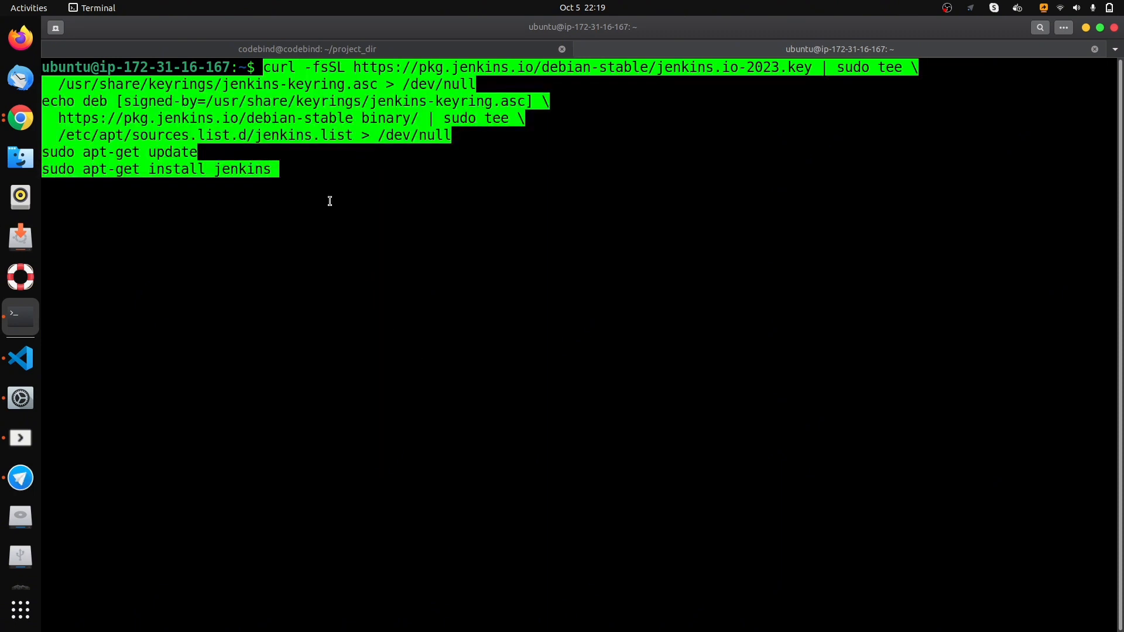
key(BackSpace)
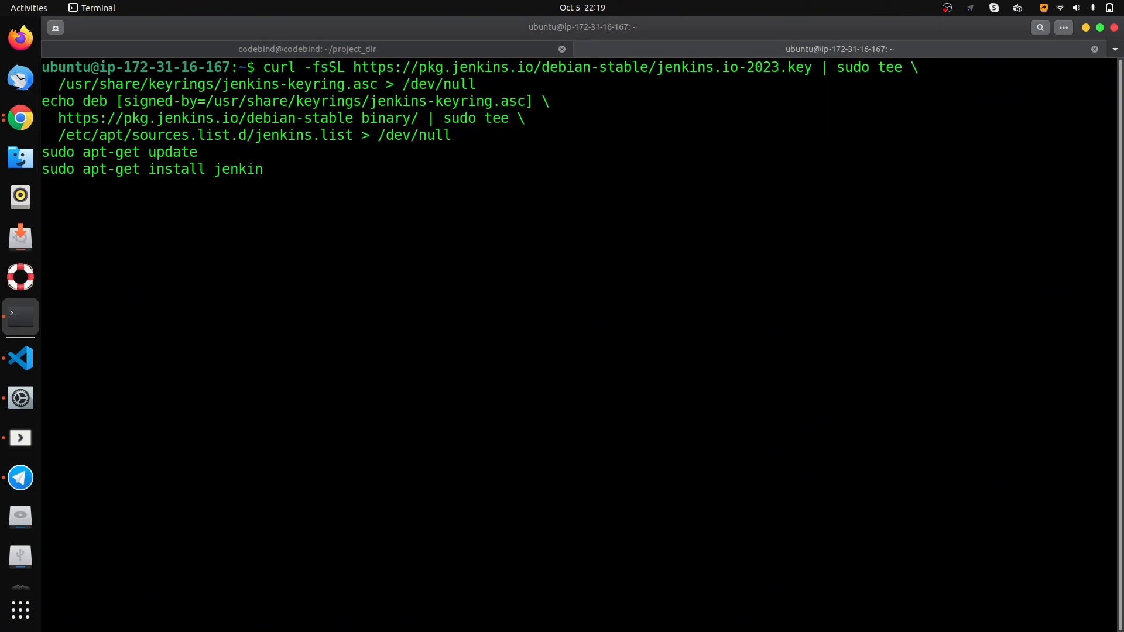
text(s)
key(Return)
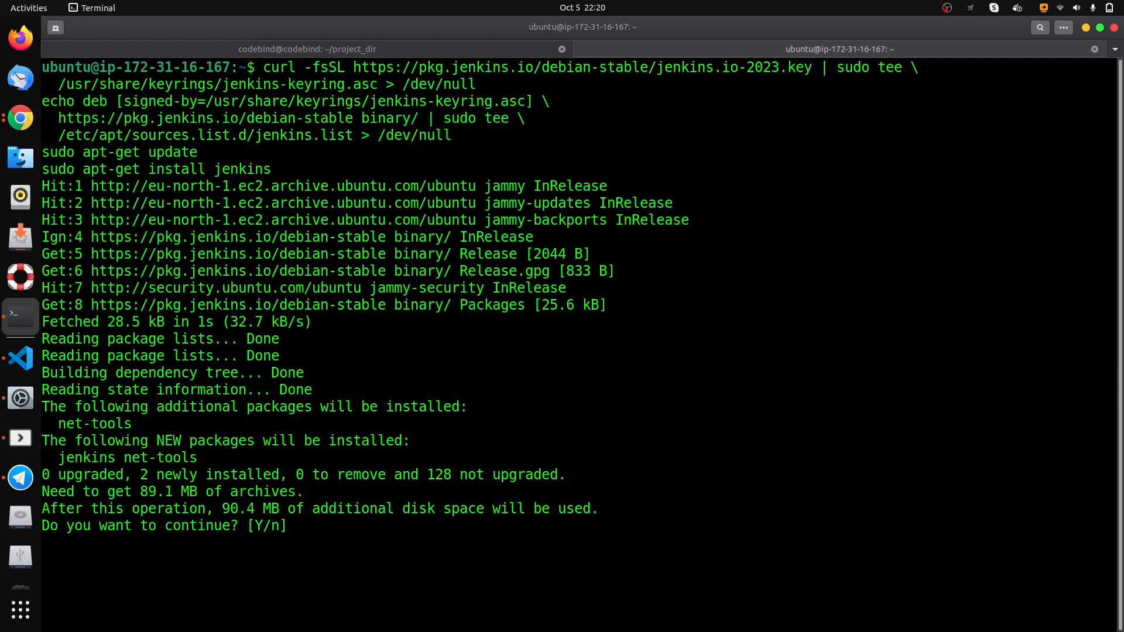
text(y)
key(Return)
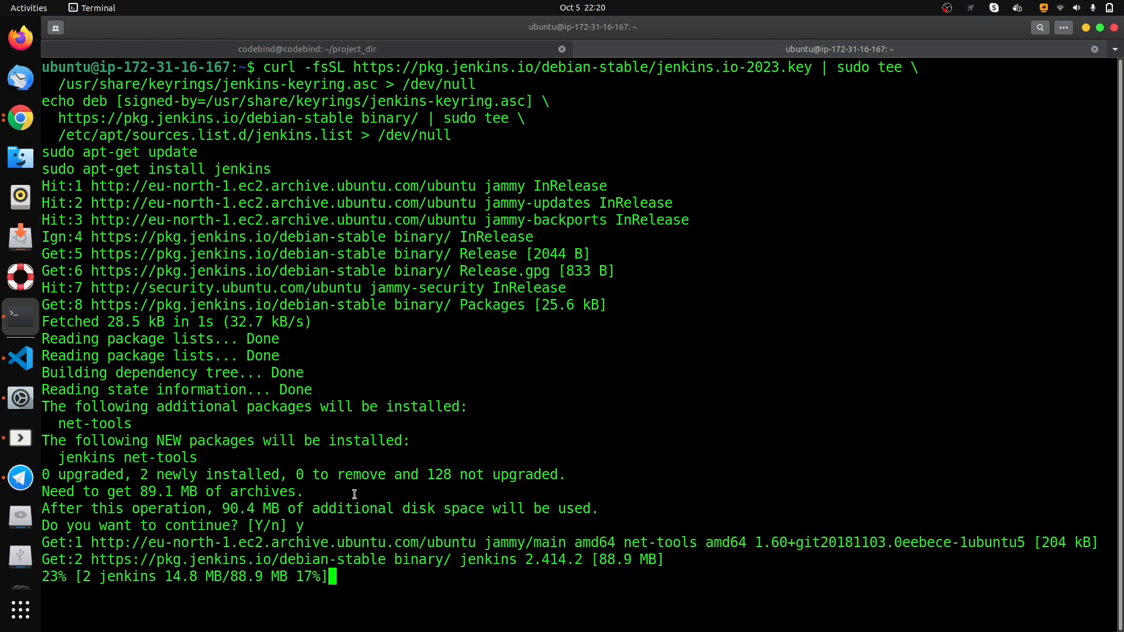
- In Chrome, open the inbound rules of the jenkins-server instance's security group launch-wizard-15 for editing
click(4, 120)
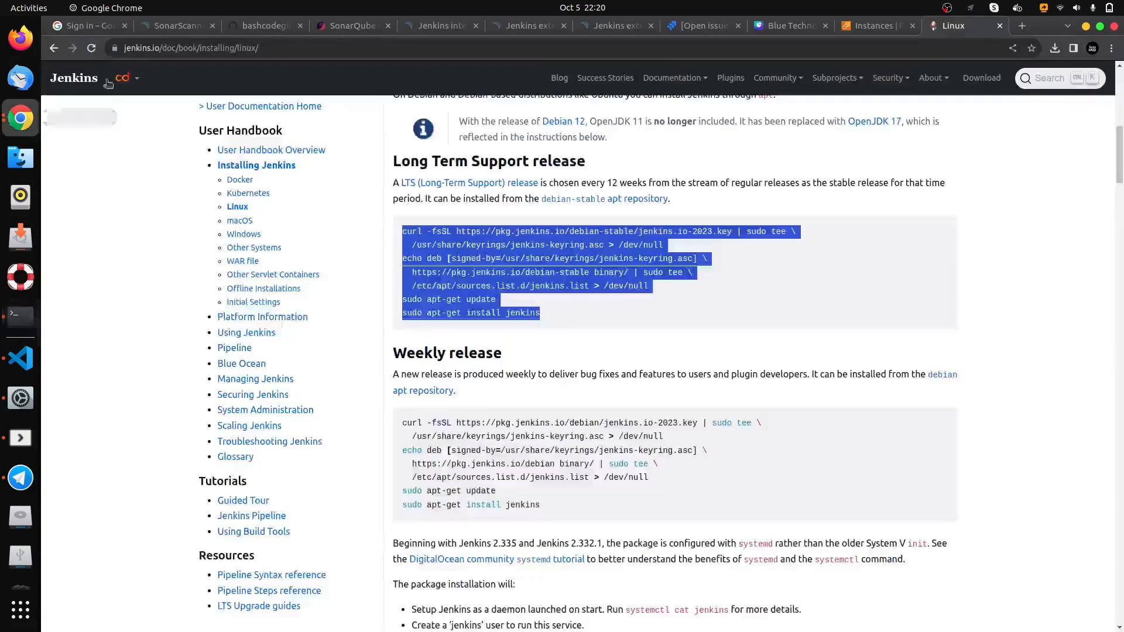
click(858, 26)
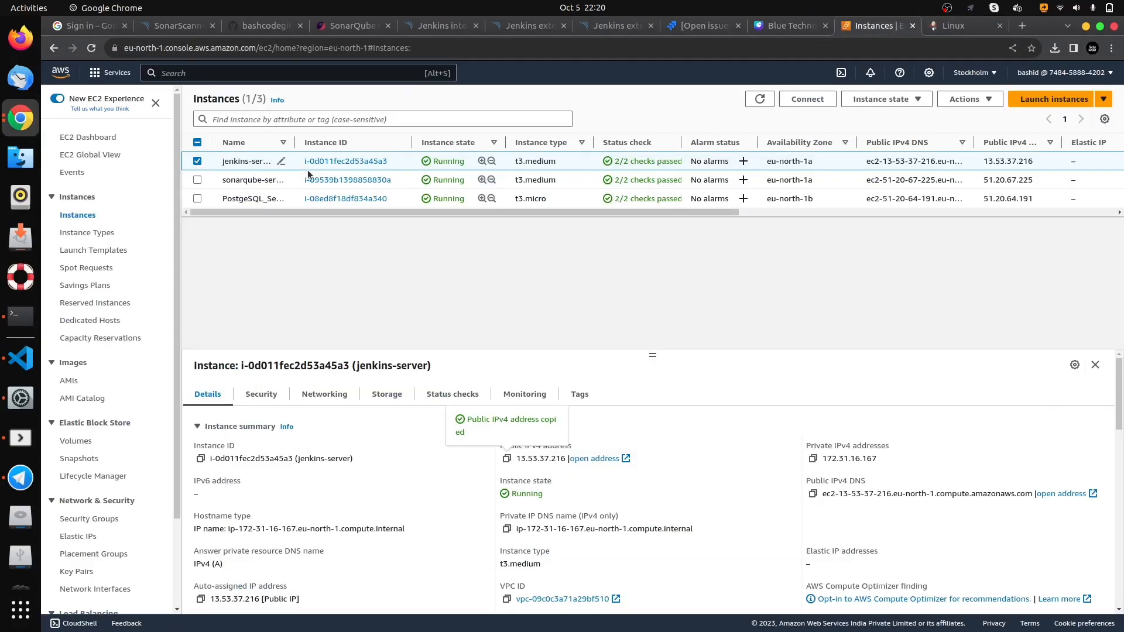
click(261, 394)
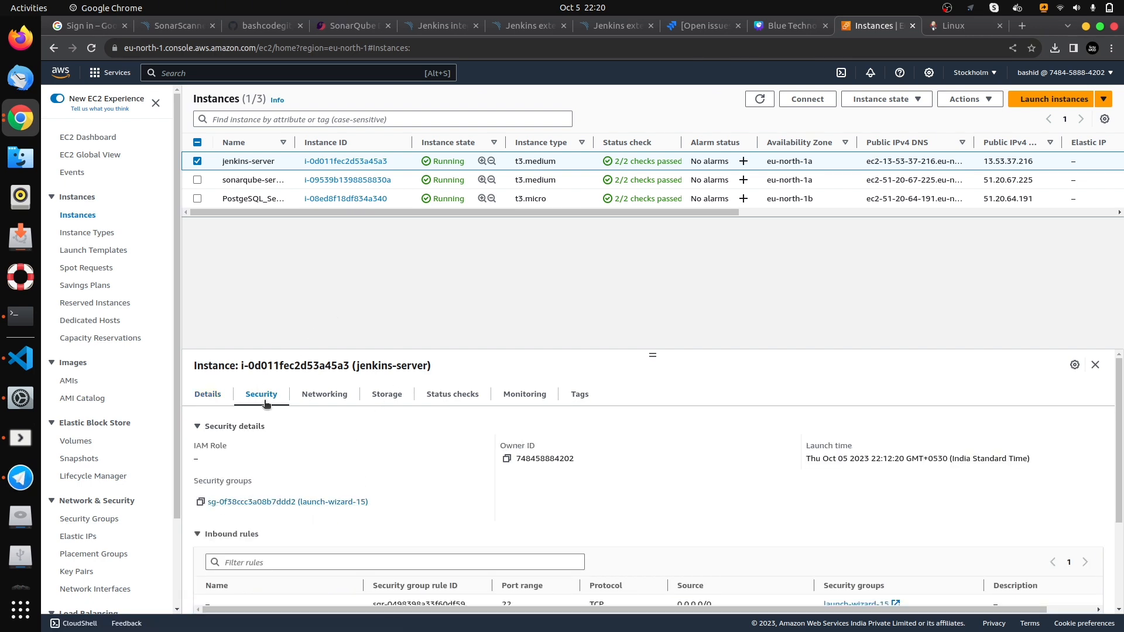
click(290, 502)
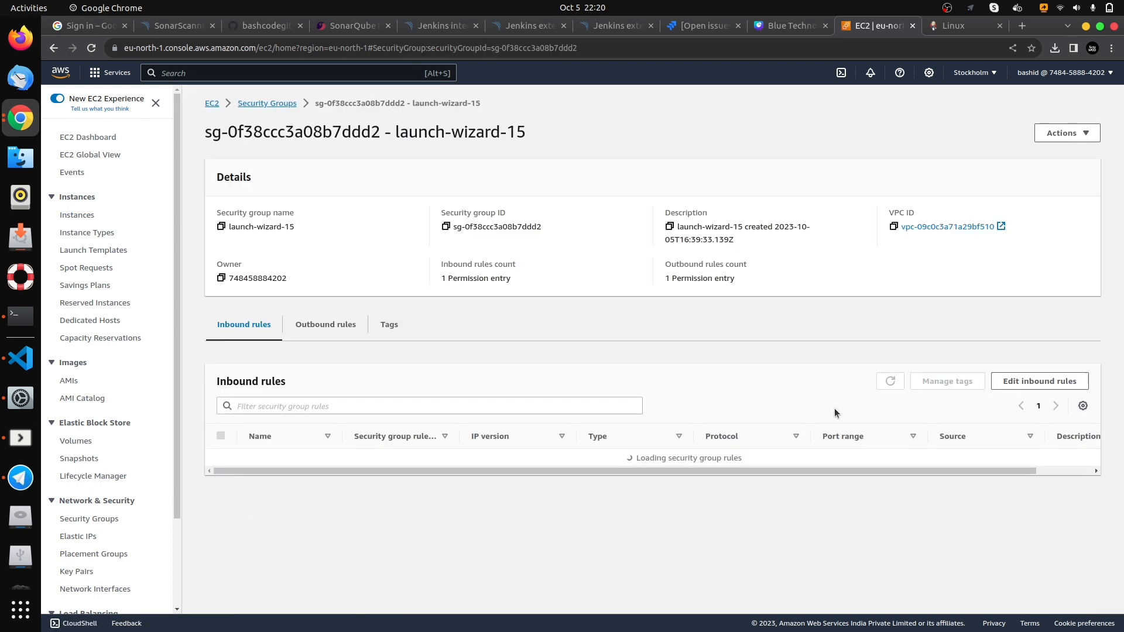
click(1045, 382)
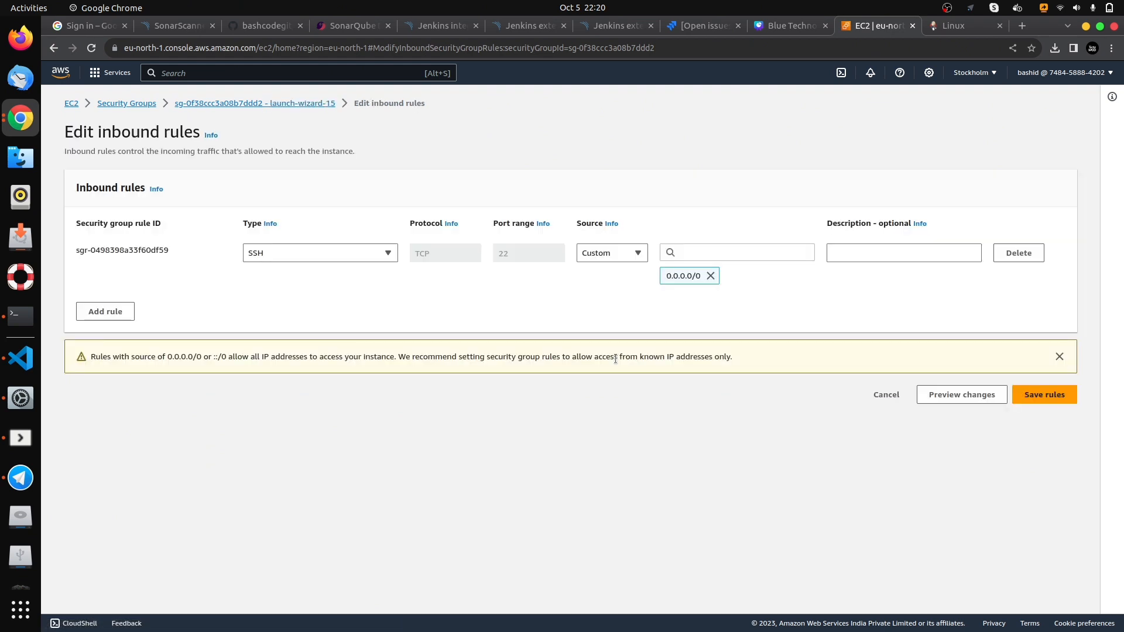
- Add a Custom TCP inbound rule for port 8080 with source 0.0.0.0/0 and save the rules
click(97, 311)
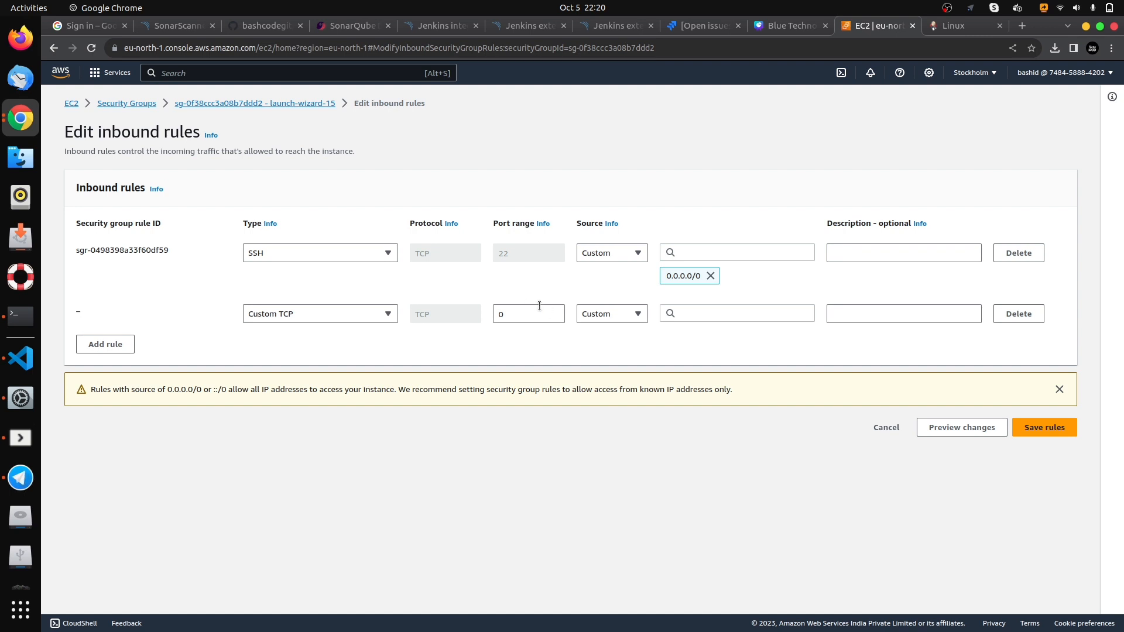
click(536, 317)
key(BackSpace)
text(80)
click(717, 315)
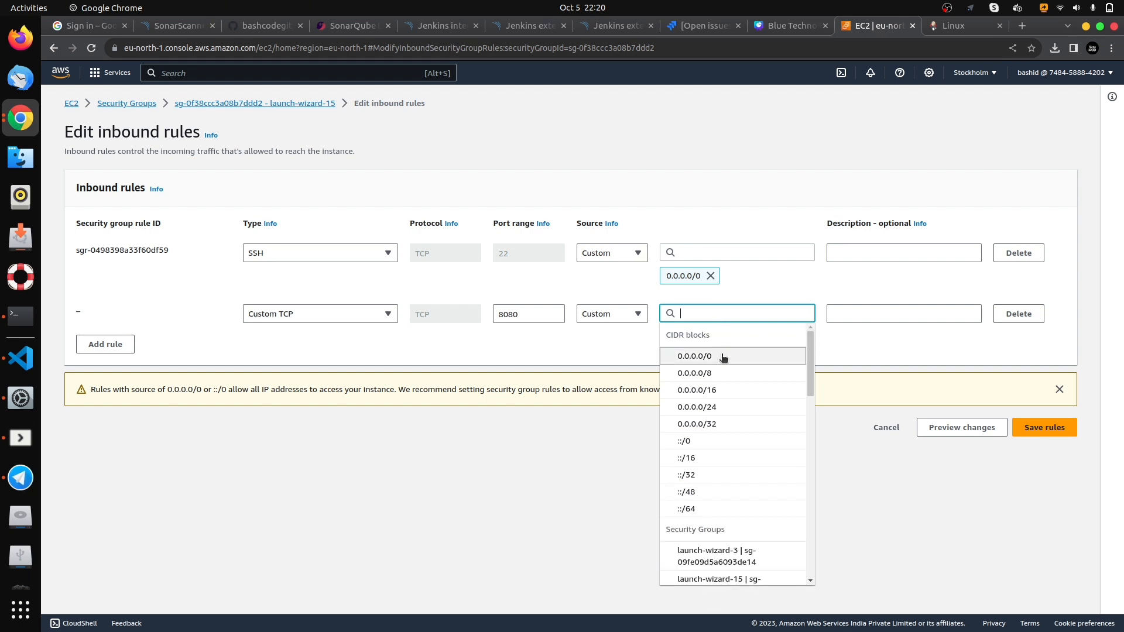
click(722, 356)
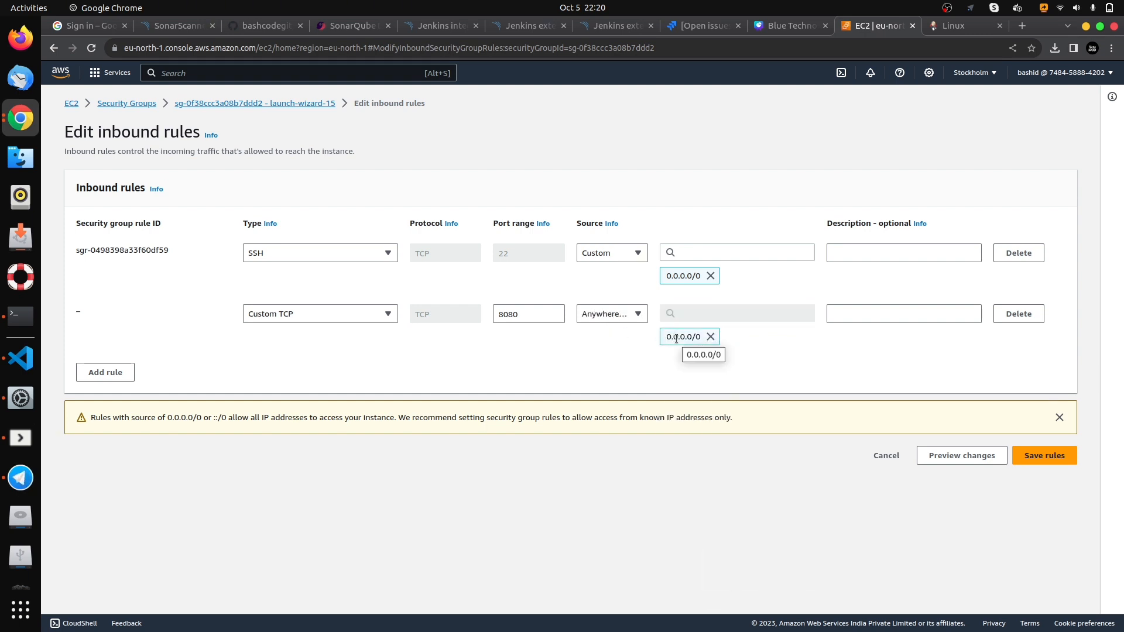
click(638, 321)
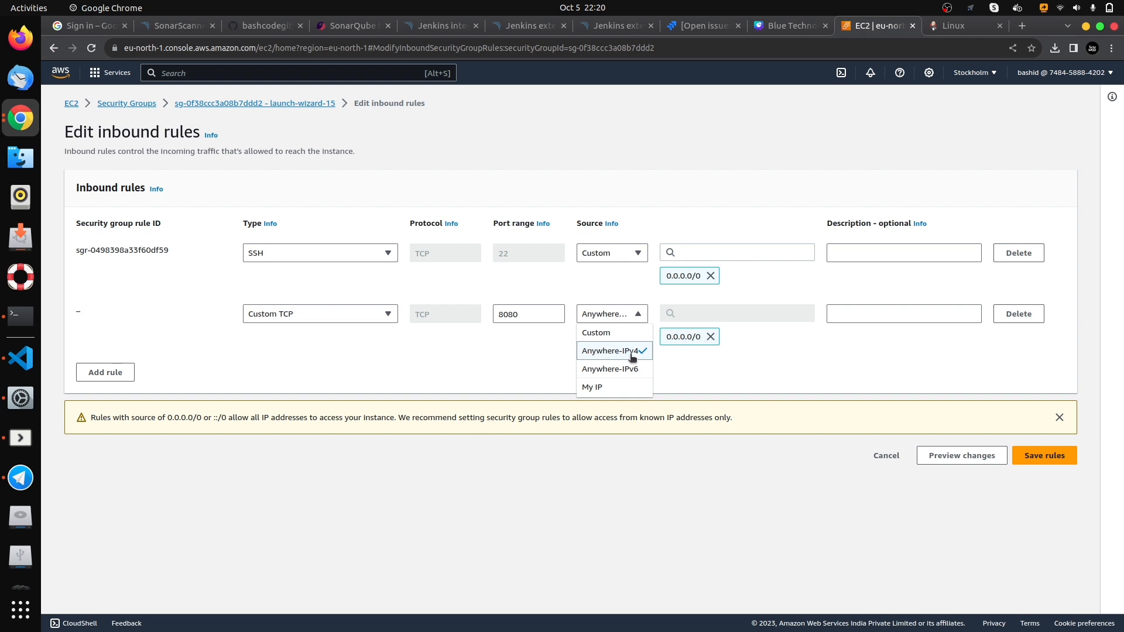
click(638, 312)
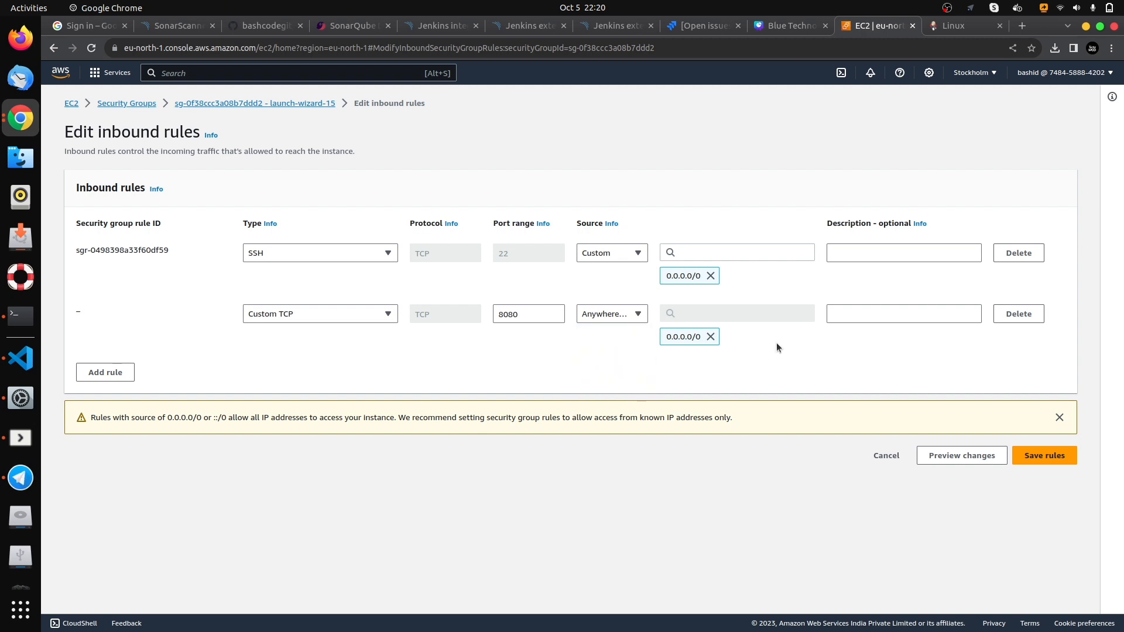
click(1044, 456)
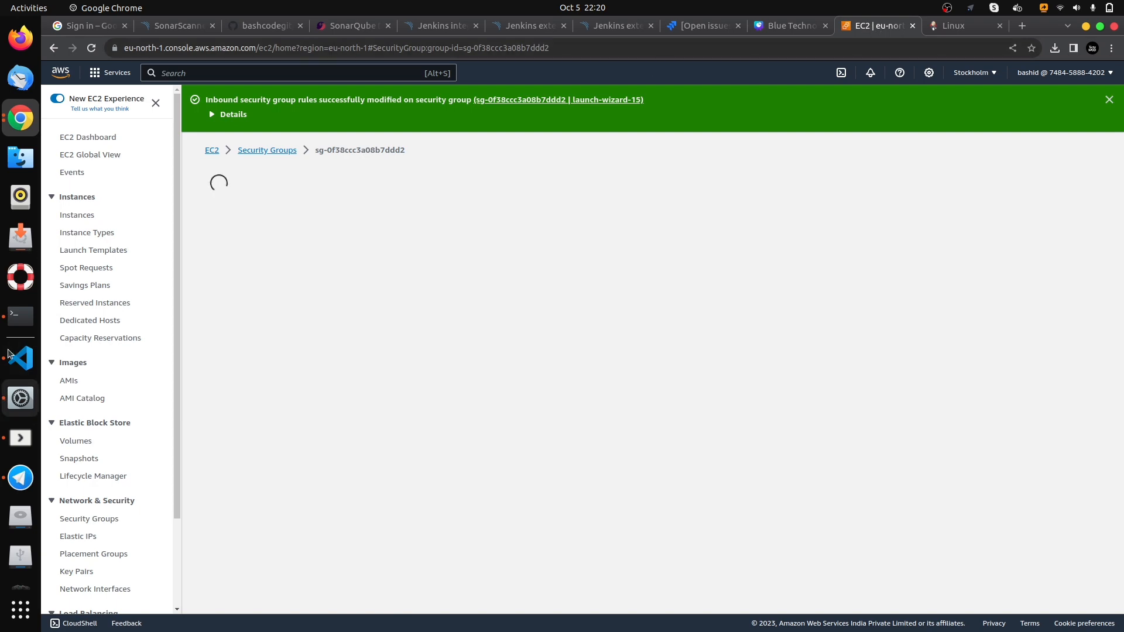
- Switch to the Terminal and check the Jenkins service with sudo systemctl status jenkins, examining its Active line
click(21, 316)
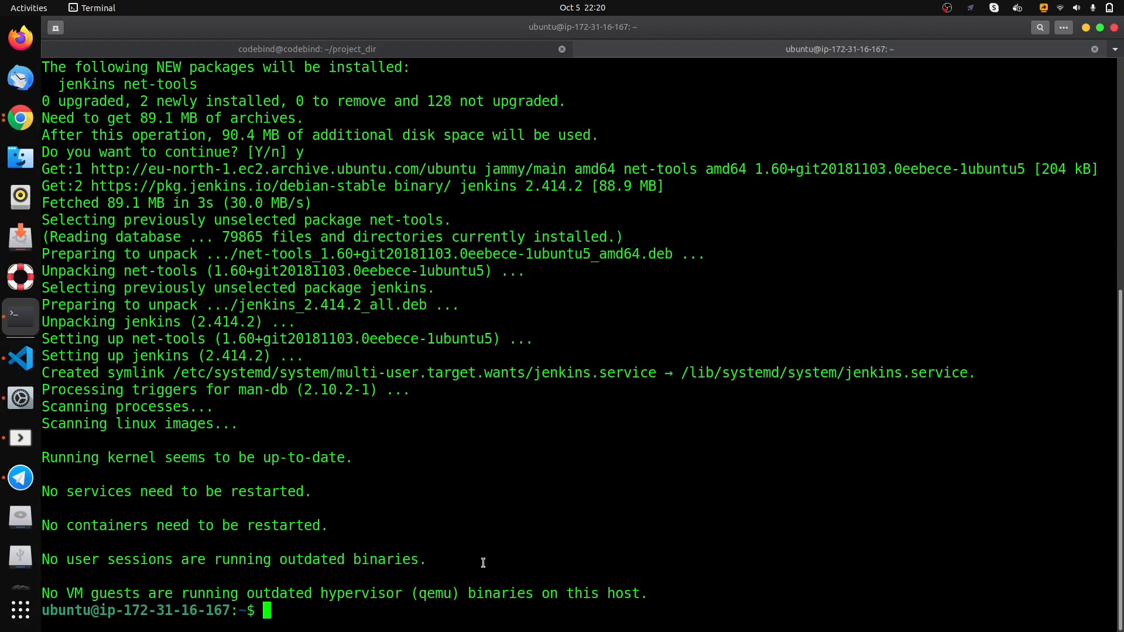
text(sud)
text(o s)
text(y)
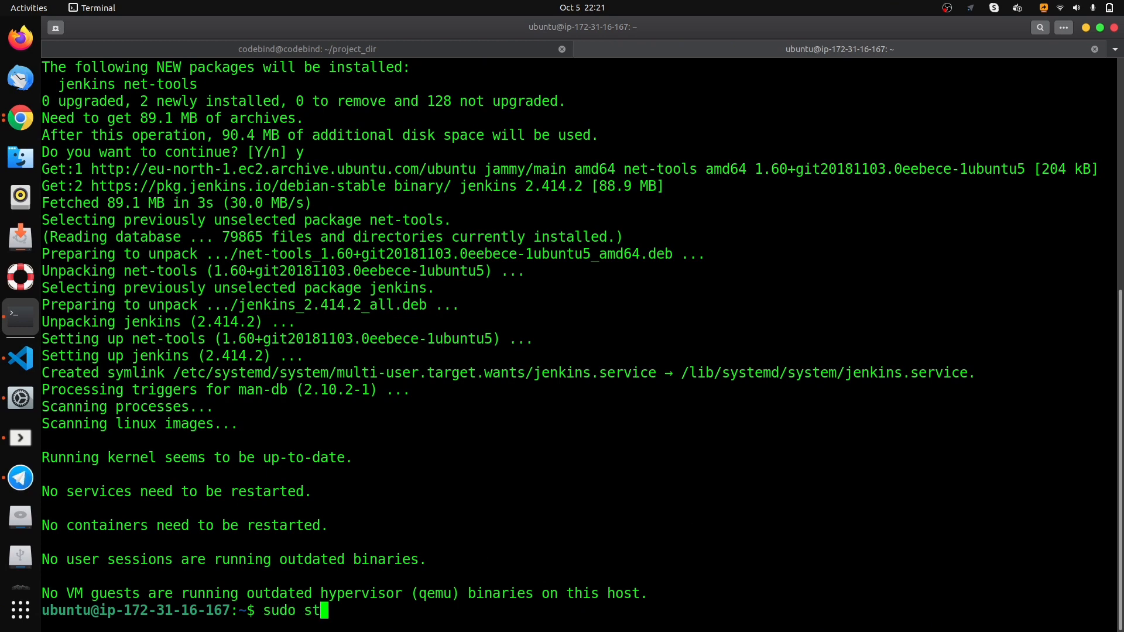
text(stemctl status)
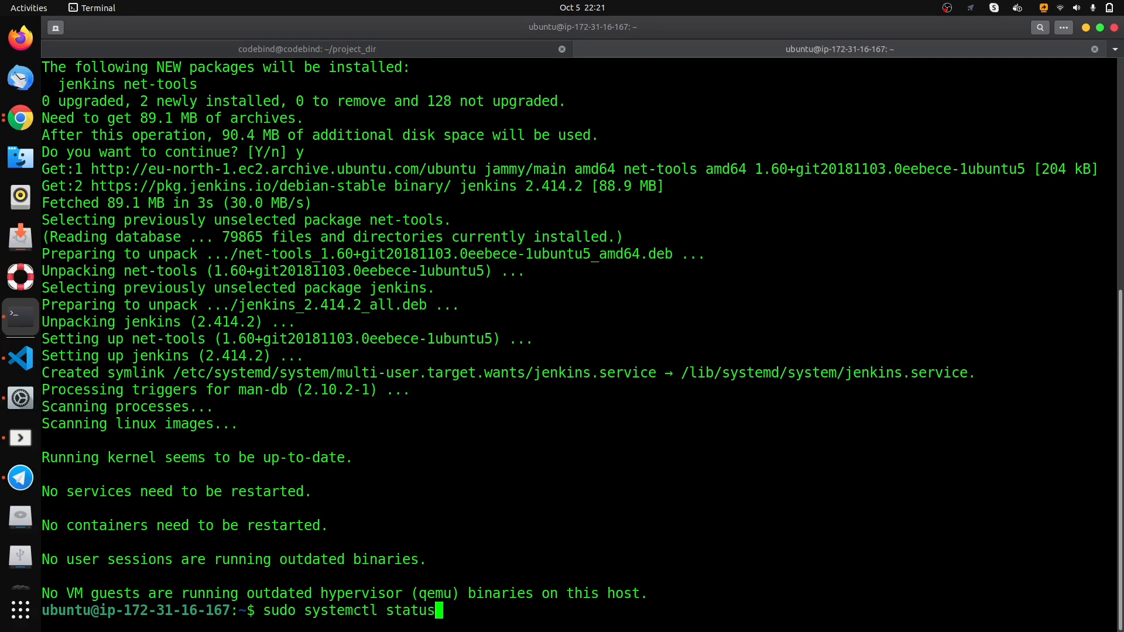
text( jenkins)
key(Return)
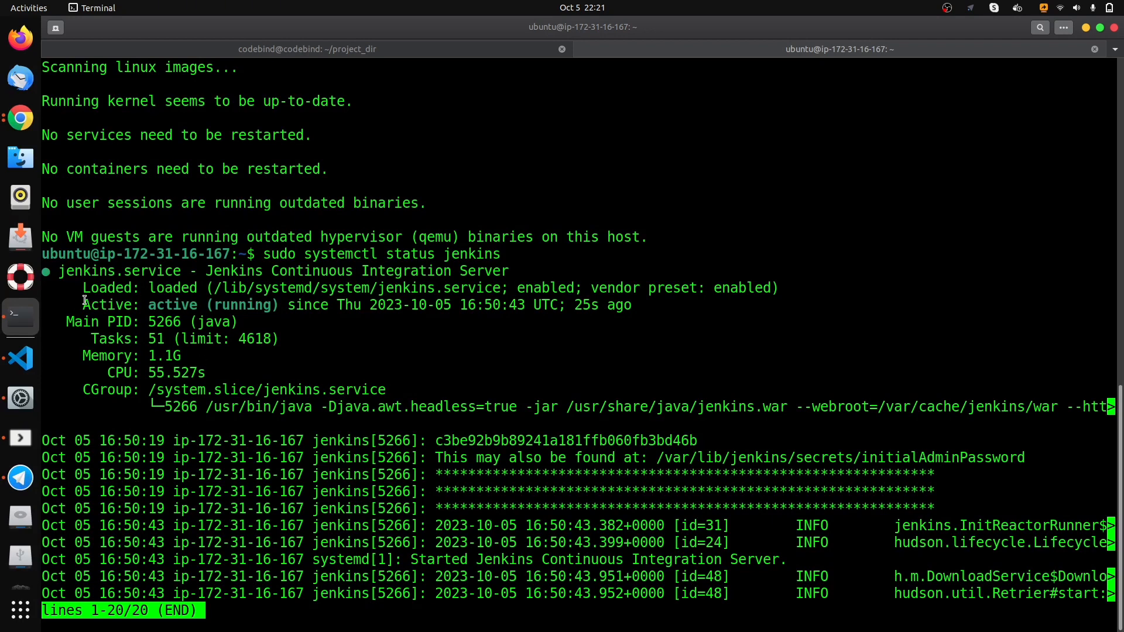
drag(84, 301, 288, 305)
click(470, 419)
- Switch to Chrome and copy the public IPv4 address from the jenkins-server instance's details
key(alt+Tab)
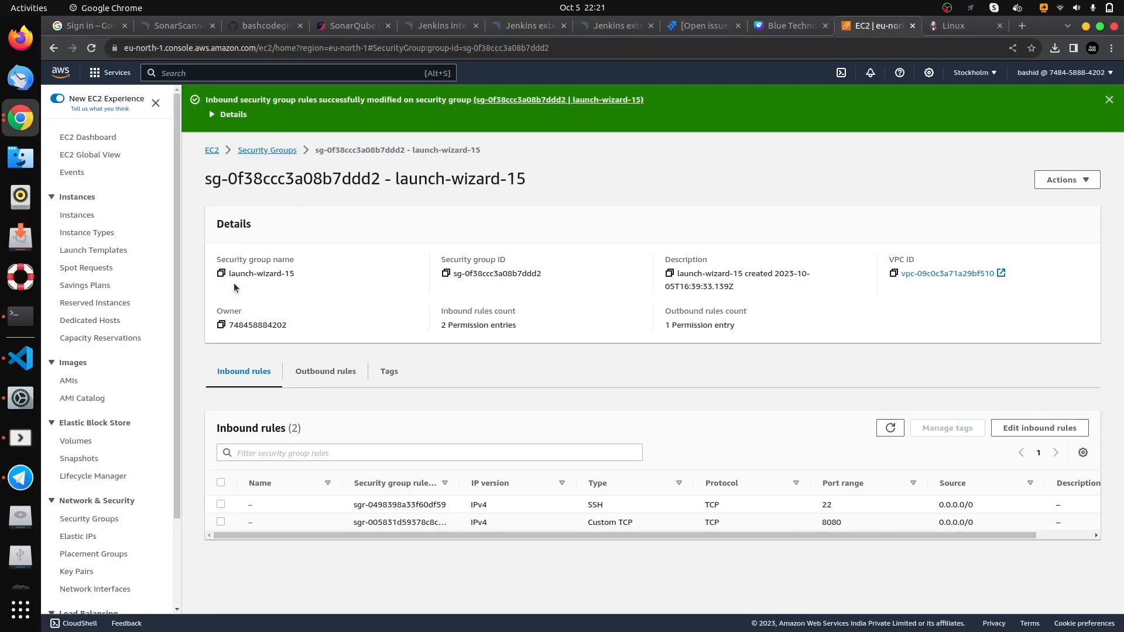
click(77, 215)
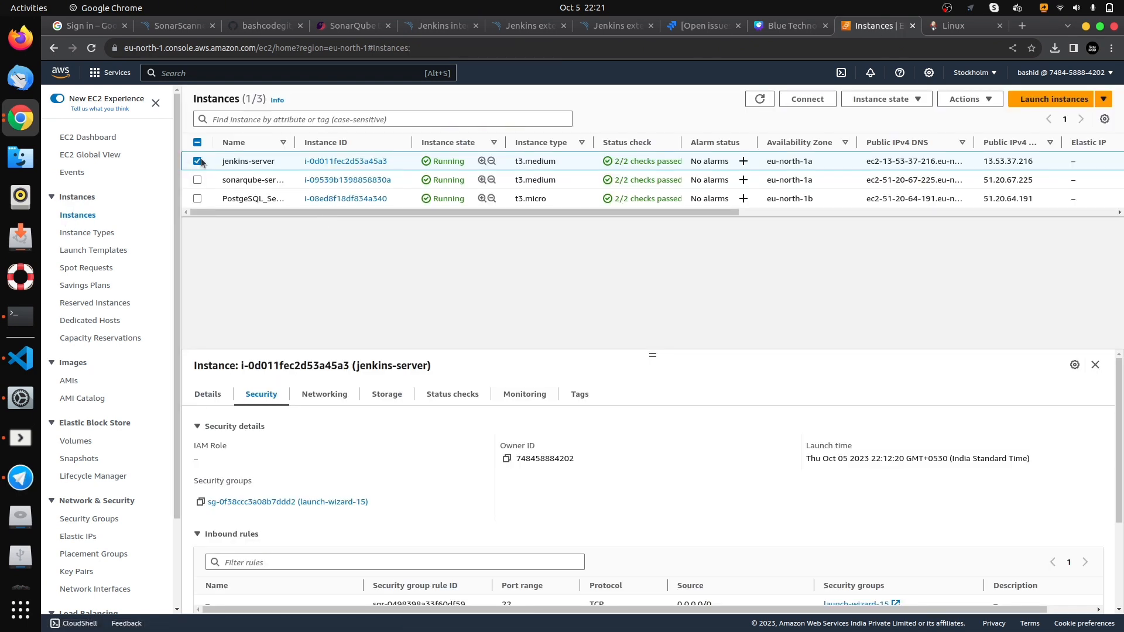
click(207, 397)
click(506, 458)
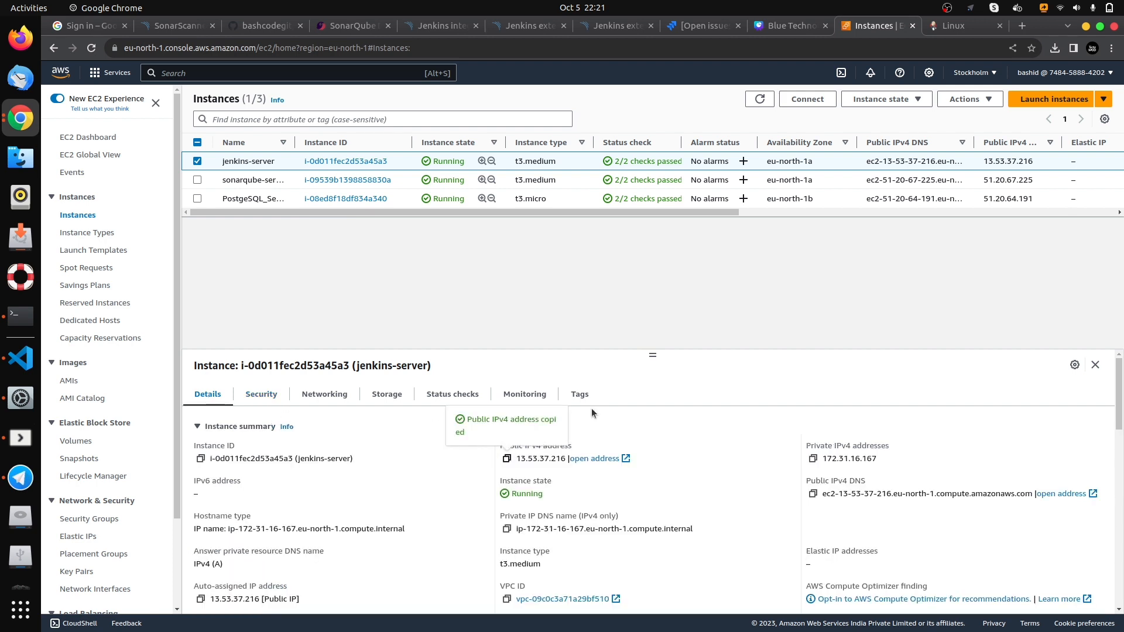
- Load the Jenkins web interface at 13.53.37.216:8080 in a new browser tab
click(1023, 29)
key(ctrl+v)
text(:8080)
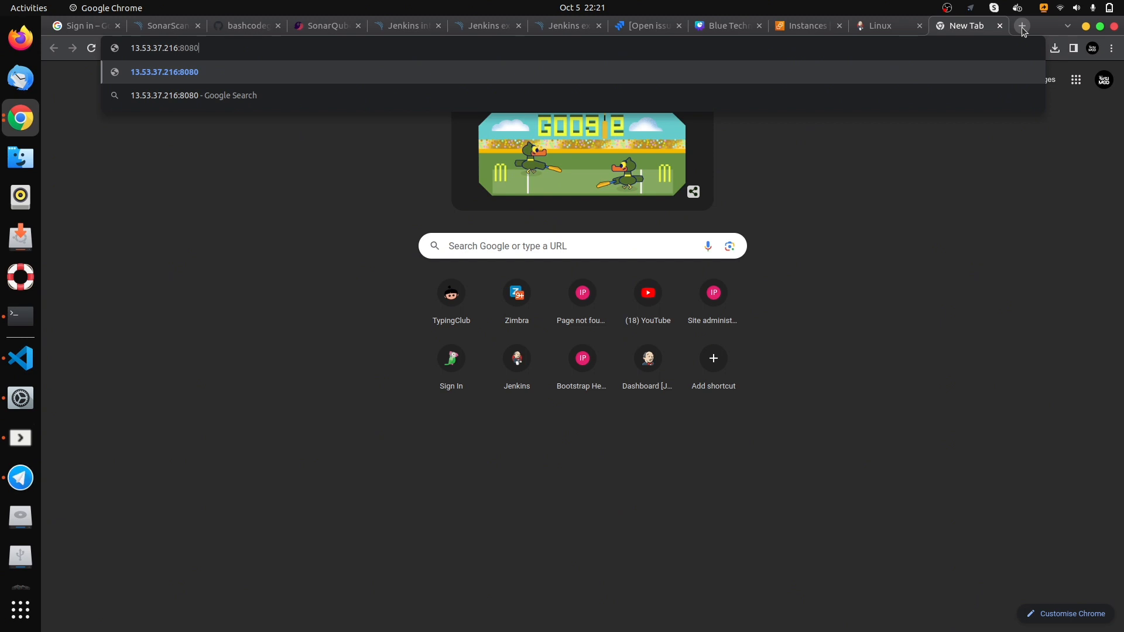
key(Return)
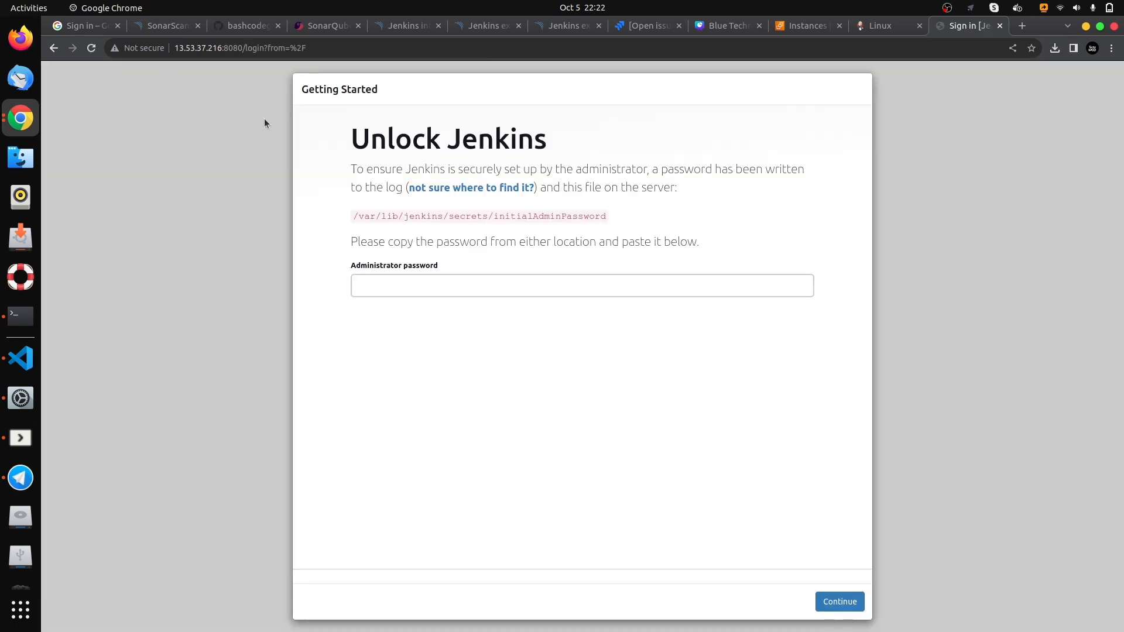
- Examine the file path for the initial administrator password on the Unlock Jenkins page
click(434, 281)
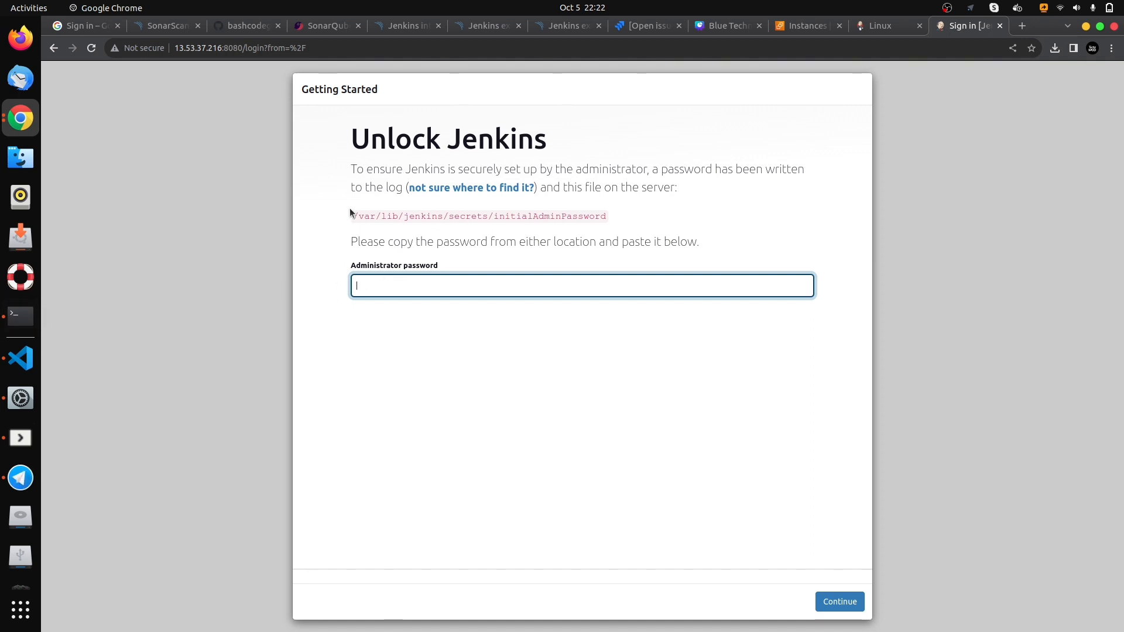
drag(353, 222, 589, 212)
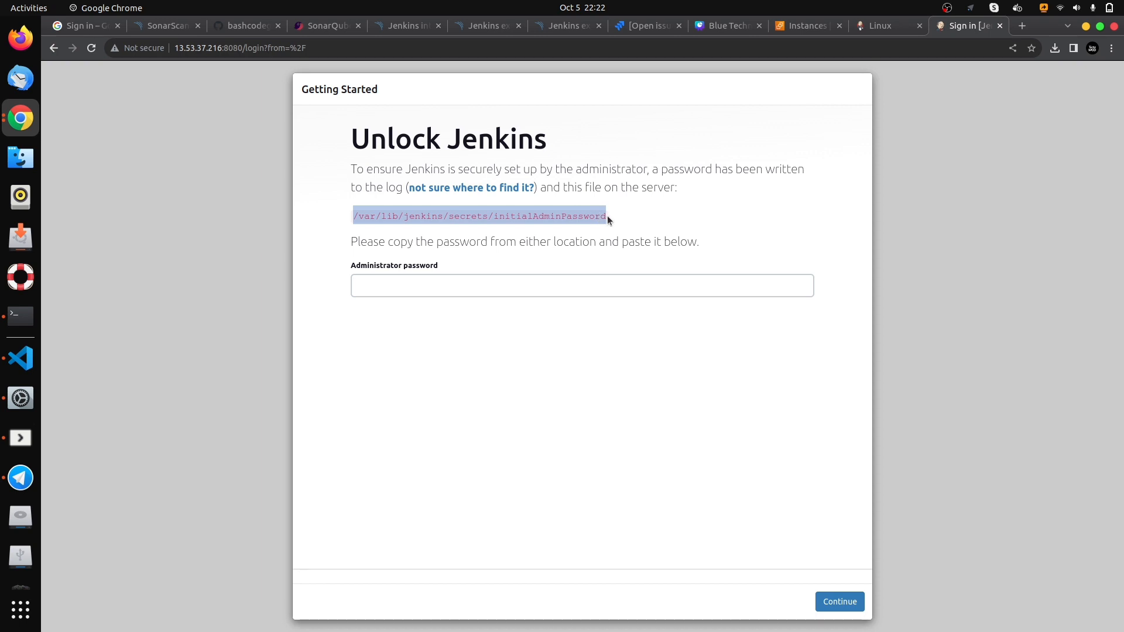
click(564, 216)
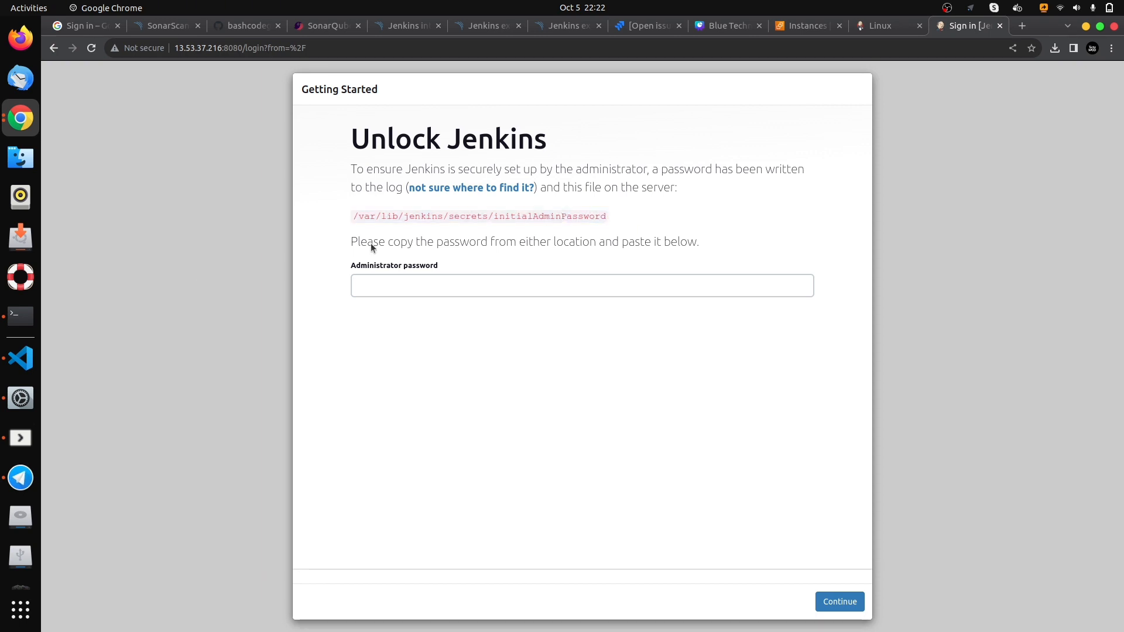
- Switch to the Terminal and copy the initial administrator password from the Jenkins service log
click(20, 316)
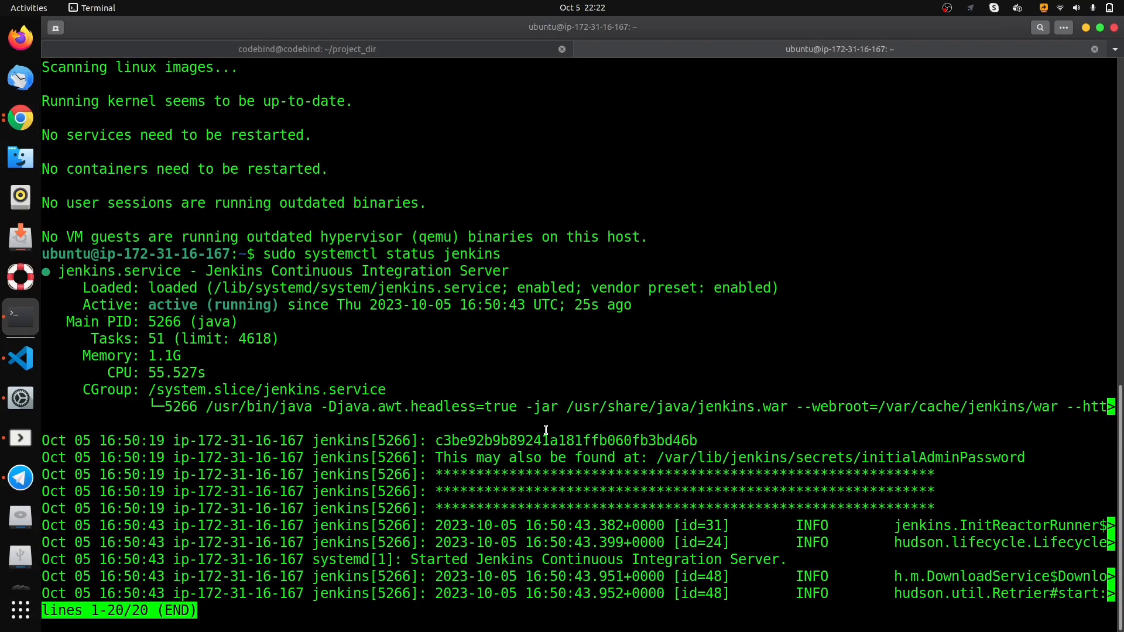
double_click(549, 439)
right_click(554, 442)
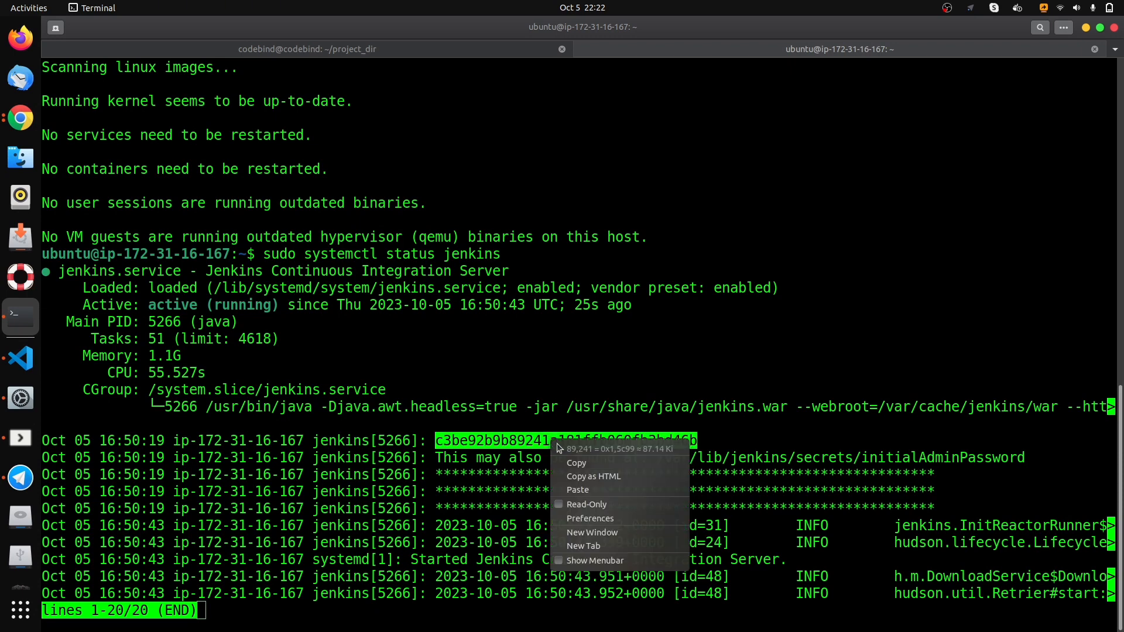
click(579, 458)
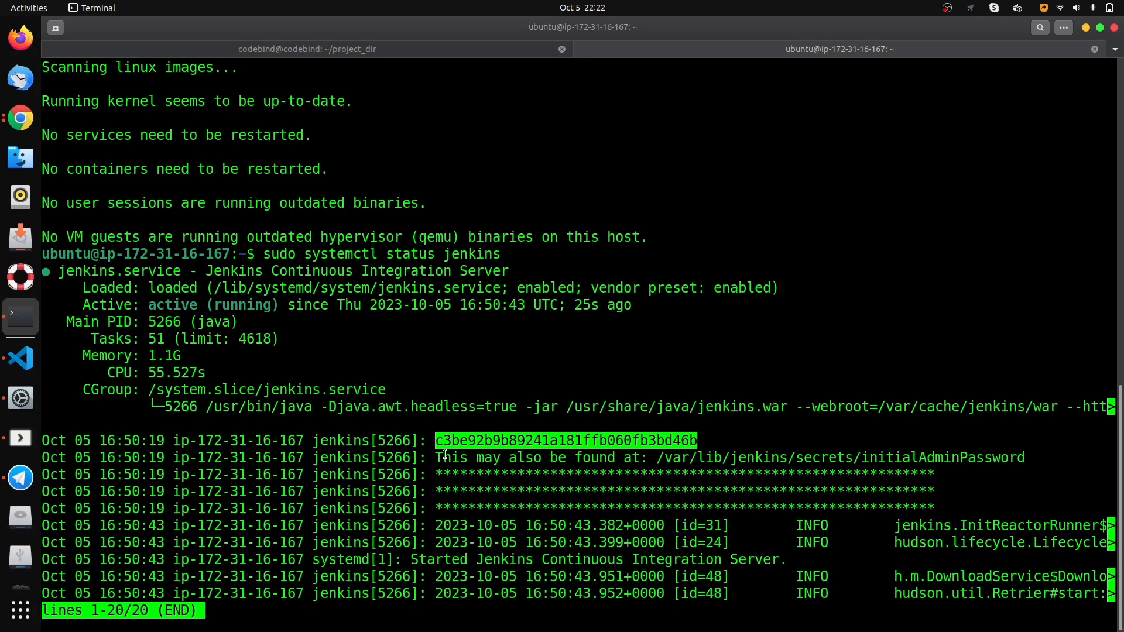
- Copy the path /var/lib/jenkins/secrets/initialAdminPassword from the log and leave the service status view
drag(436, 454, 1028, 457)
right_click(1011, 461)
click(1030, 468)
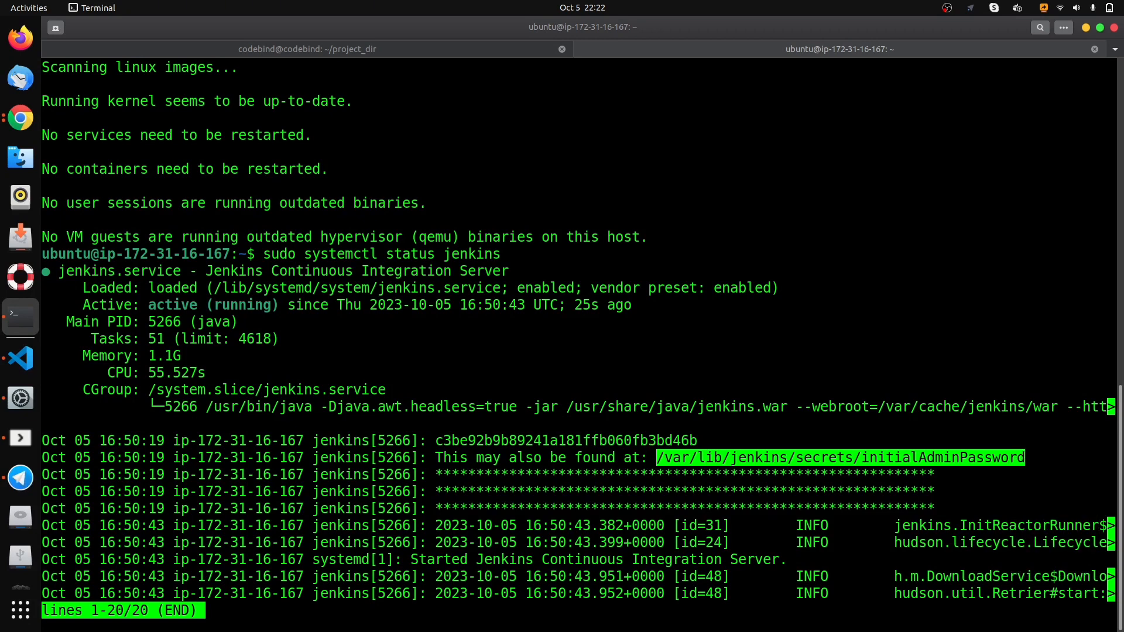
key(q)
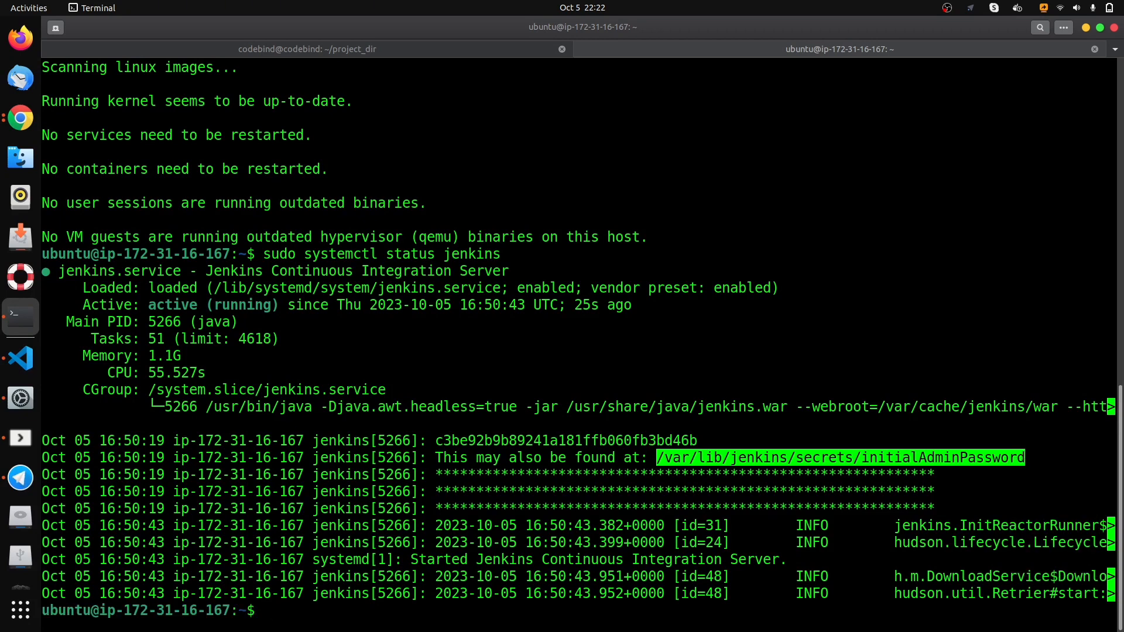
- Try to display the initial administrator password file with cat /var/lib/jenkins/secrets/initialAdminPassword
key(Return)
key(Return)
key(Return)
key(Return)
text(cat)
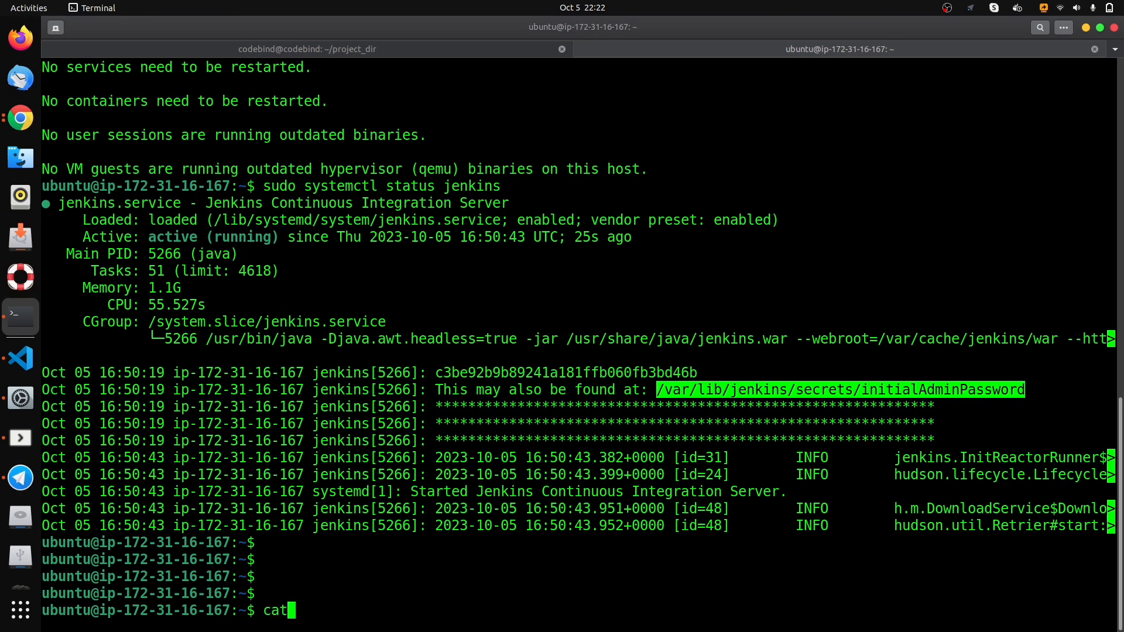
key(ctrl+shift+v)
key(Return)
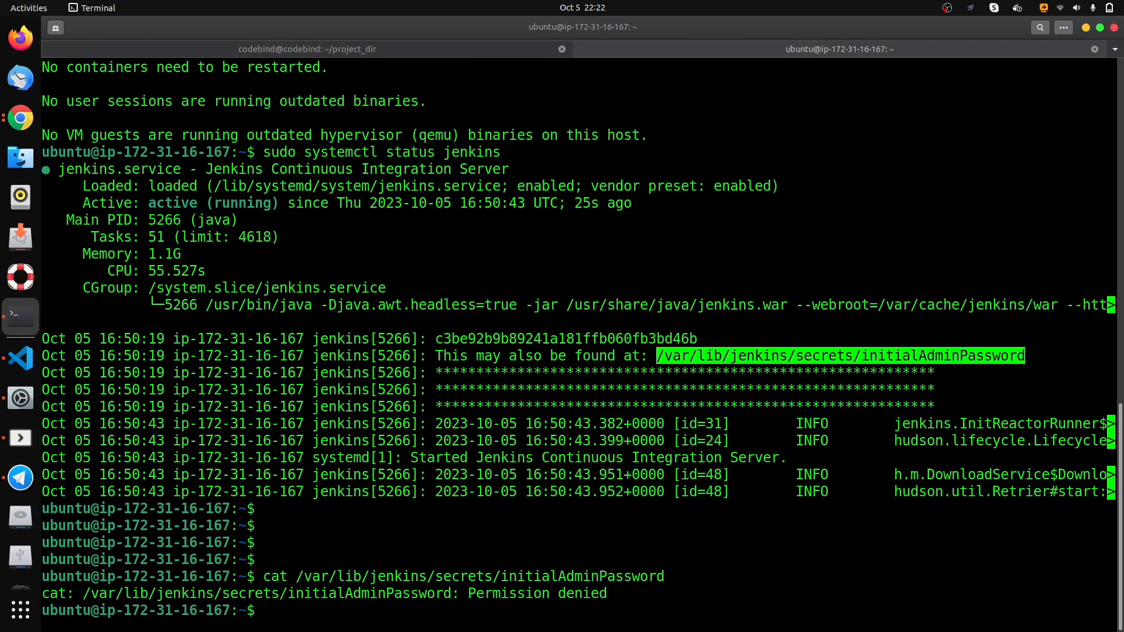
- Display the password file with root rights using sudo cat /var/lib/jenkins/secrets/initialAdminPassword
text(sudo cat)
key(ctrl+shift+v)
key(Return)
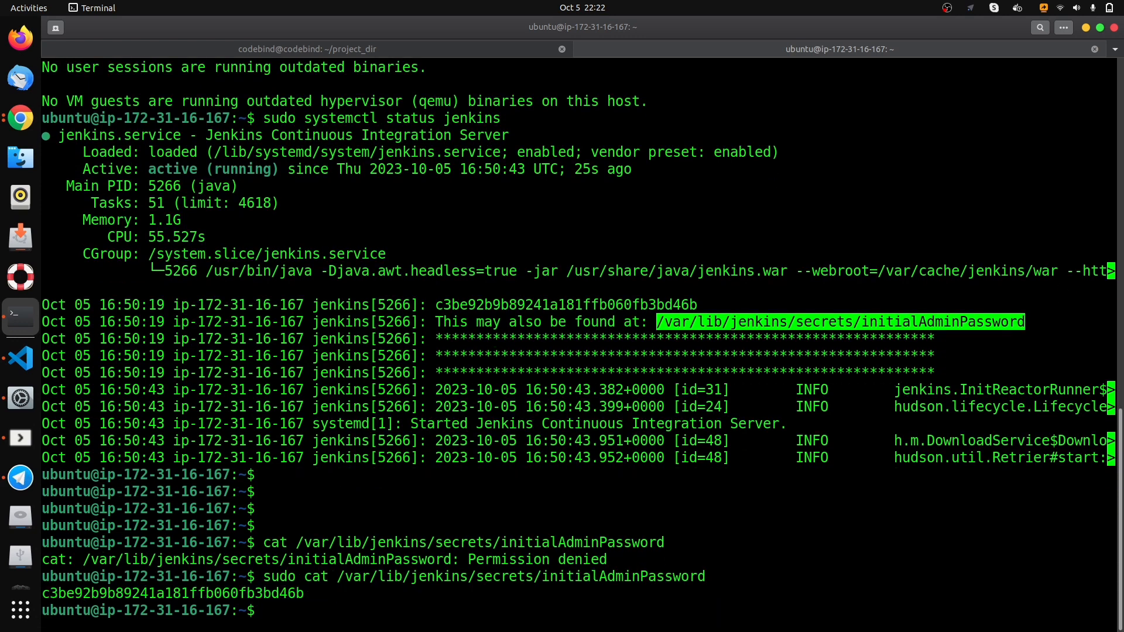
- Compare the displayed administrator password with the one in the Jenkins service log and copy it
double_click(174, 596)
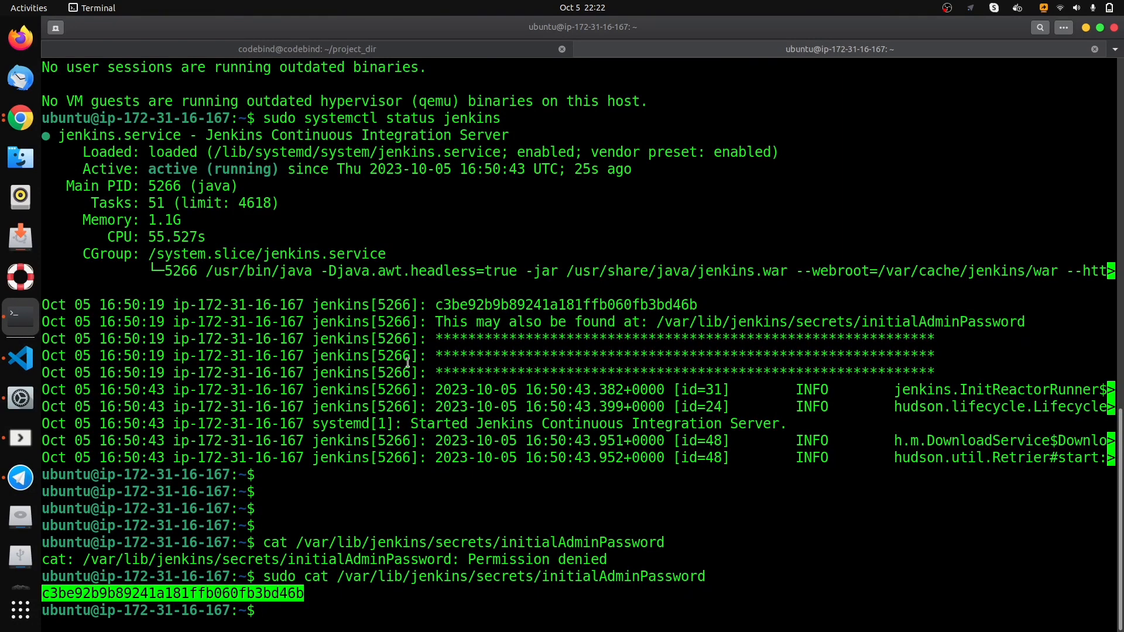
double_click(510, 302)
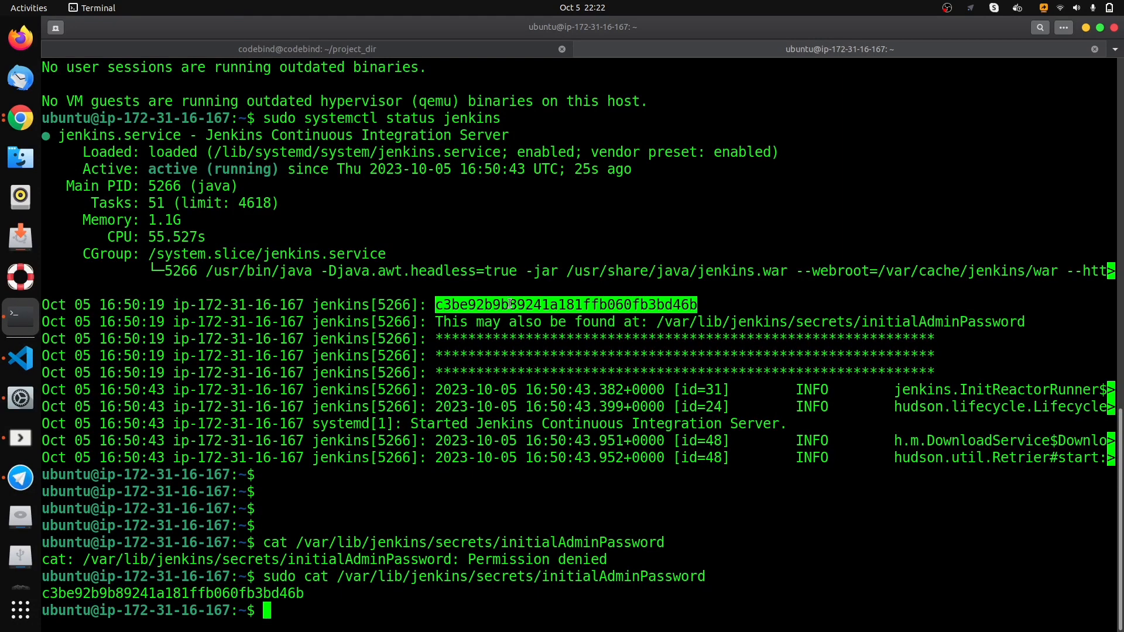
right_click(494, 310)
click(505, 317)
drag(655, 322, 1022, 322)
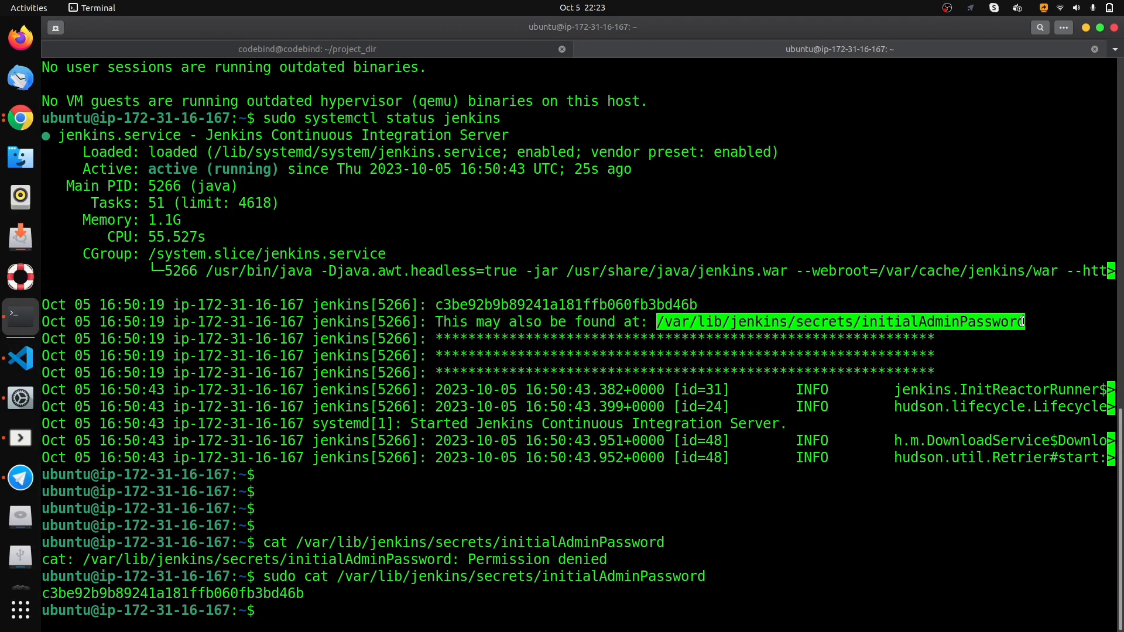
- Switch to Chrome, unlock Jenkins with the copied administrator password without saving it in the browser, and install the suggested plugins
click(16, 137)
click(480, 284)
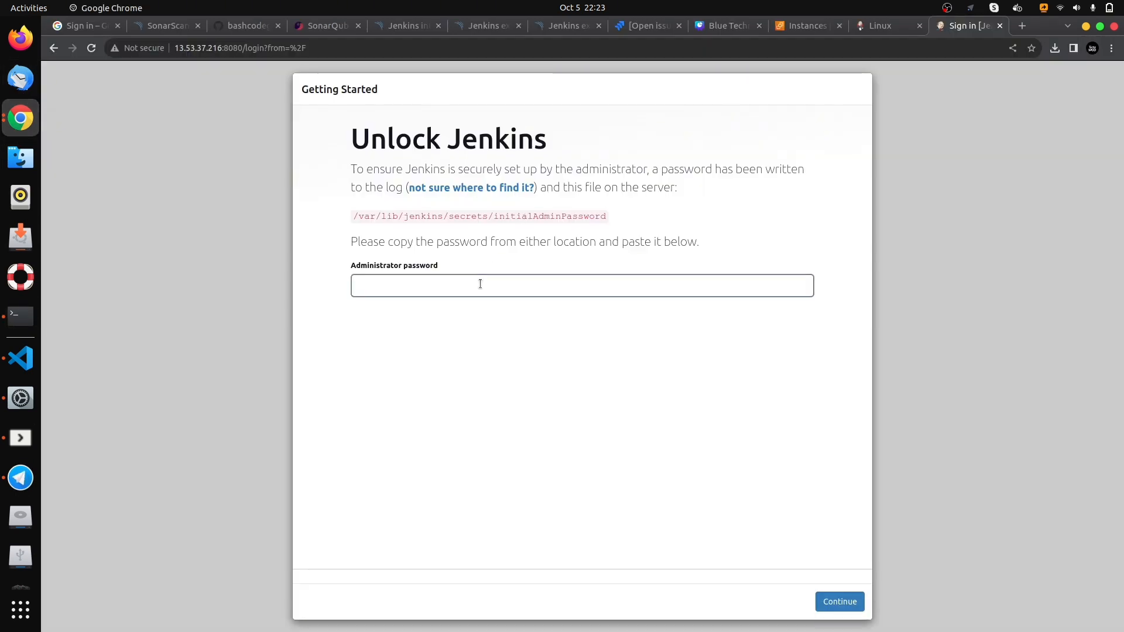
key(ctrl+v)
key(Return)
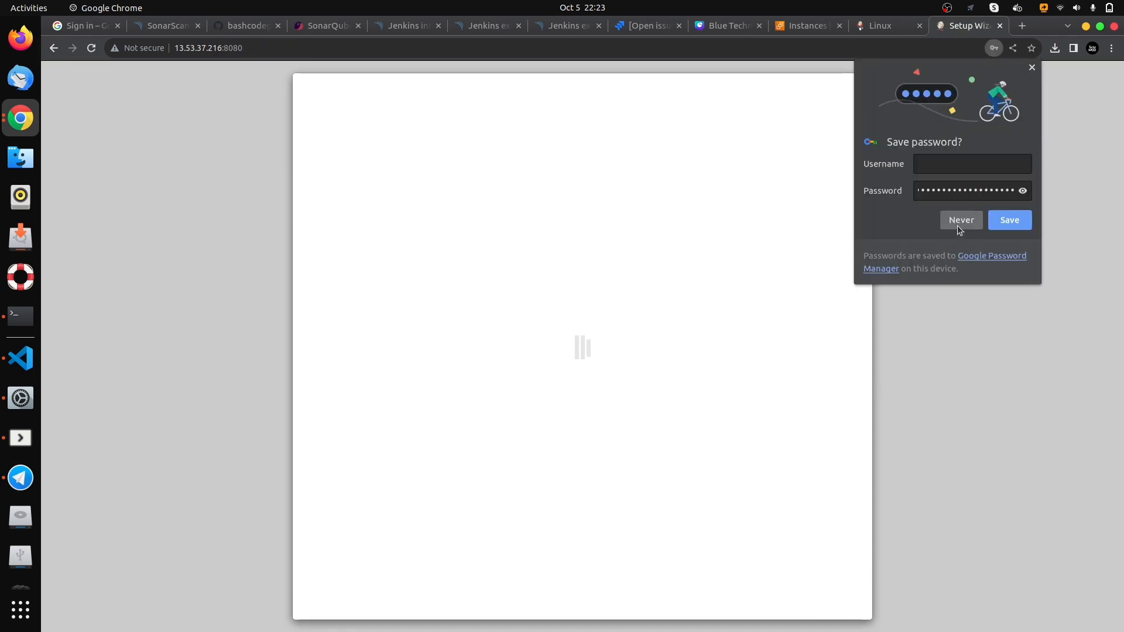
click(957, 223)
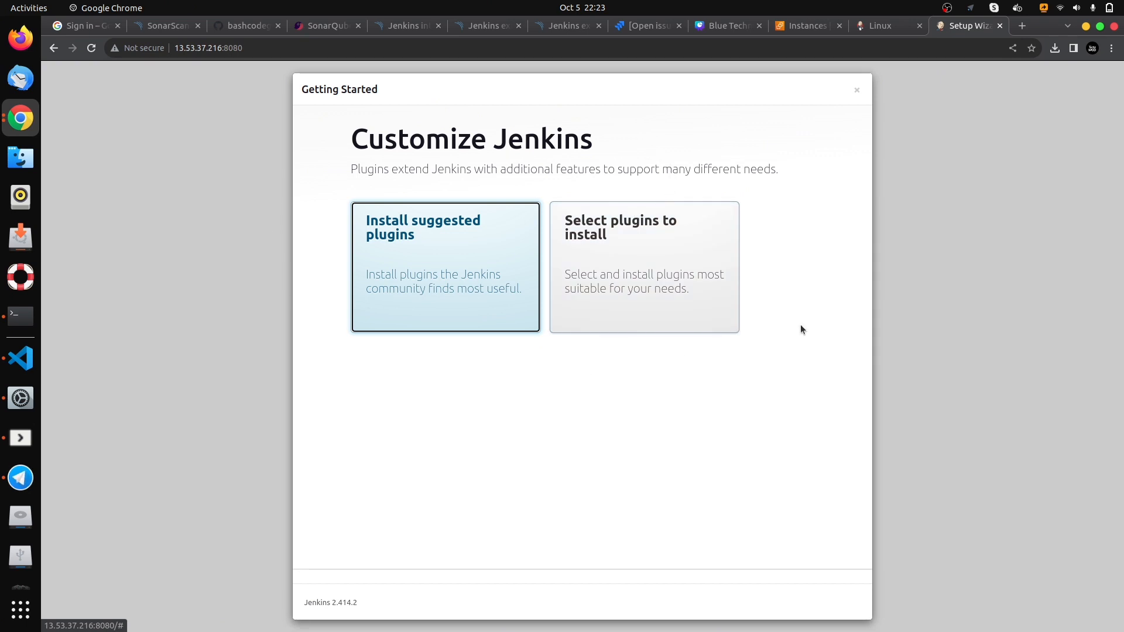
click(432, 255)
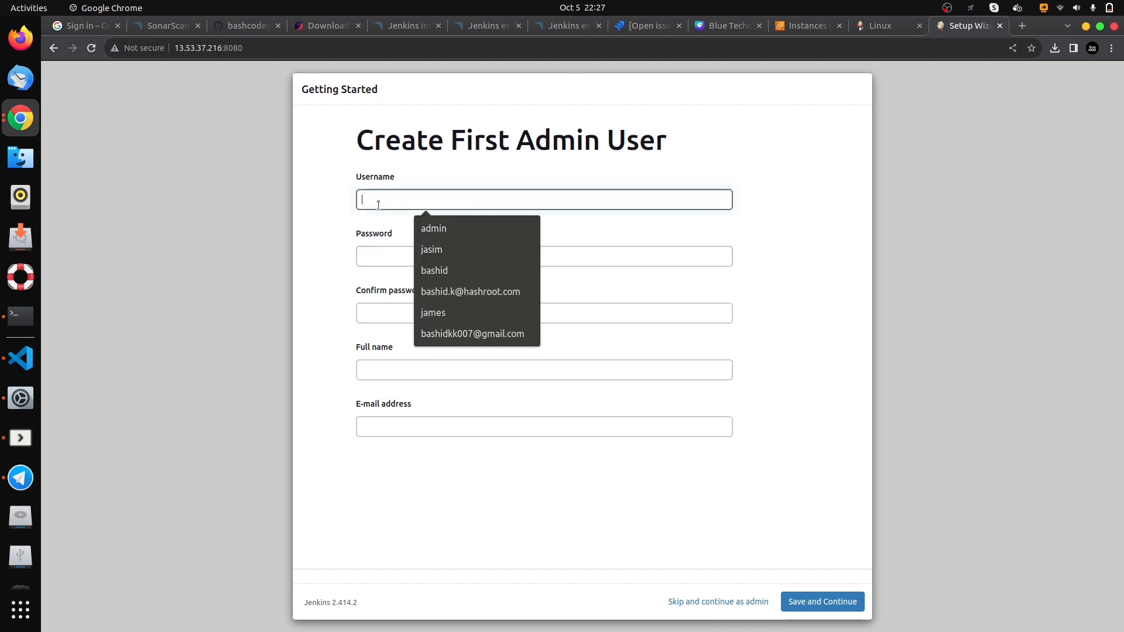
text(bashid)
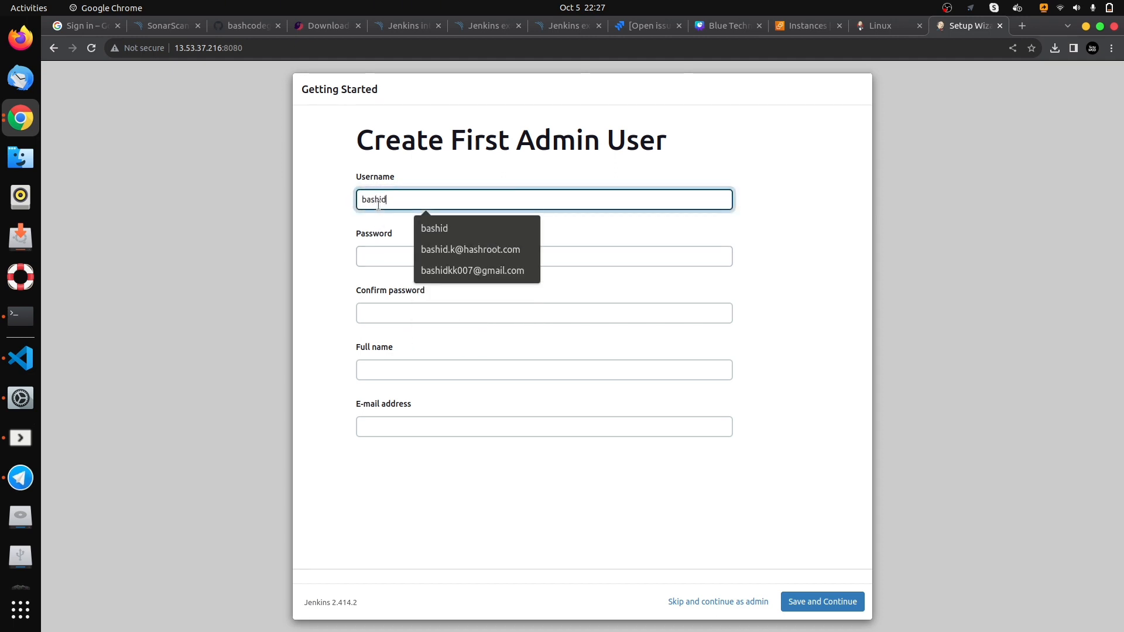
key(BackSpace)
key(BackSpace)
key(BackSpace)
key(BackSpace)
key(BackSpace)
key(BackSpace)
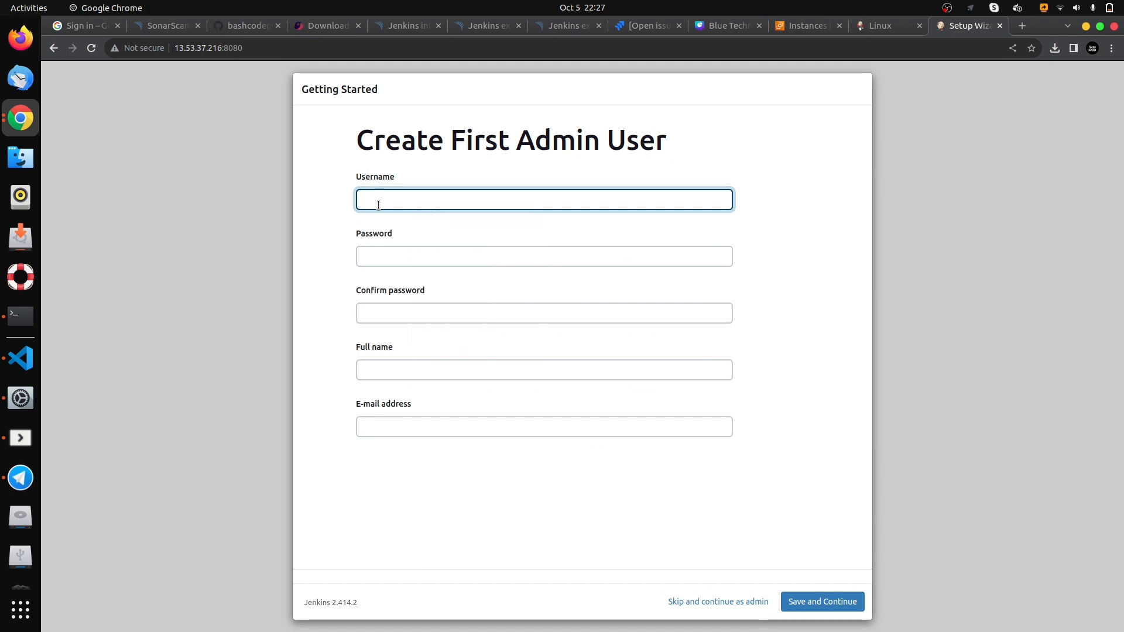
- Set the first admin user's username to admin and fill in the password and its confirmation
text(admin)
click(371, 255)
text(••••)
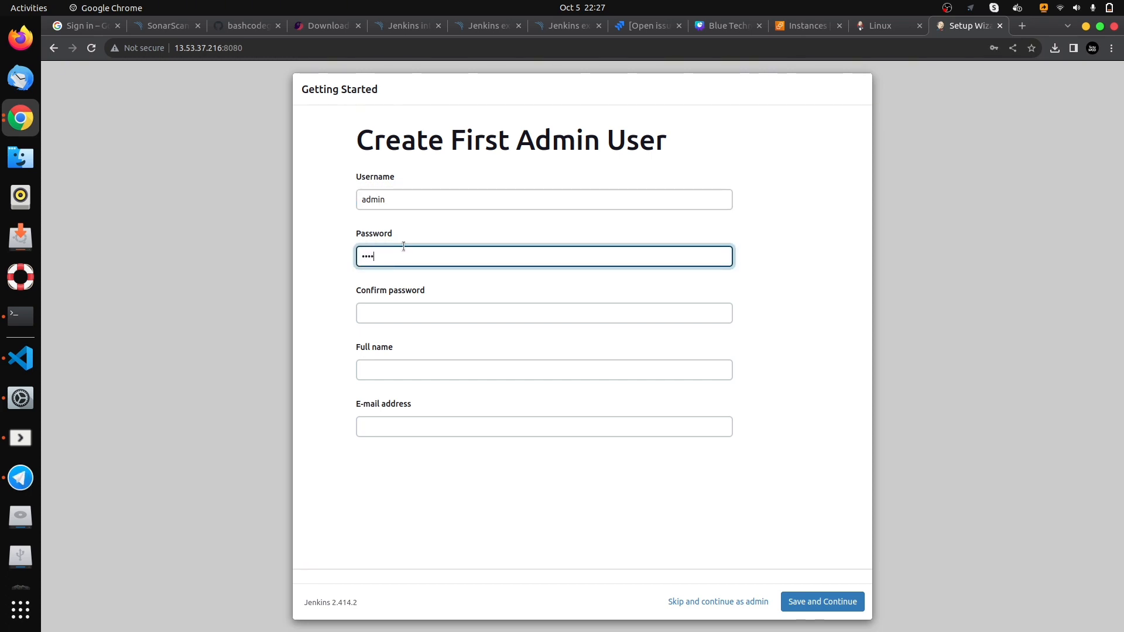
click(448, 316)
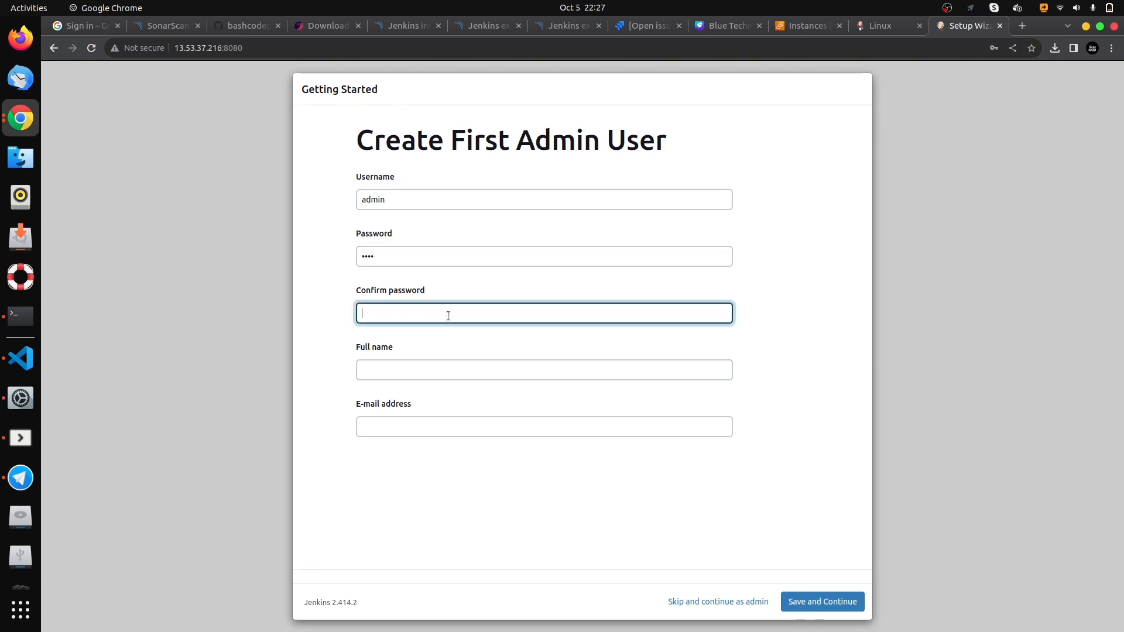
- Enter the admin user's full name and e-mail address and save the account
click(395, 371)
text(bashid)
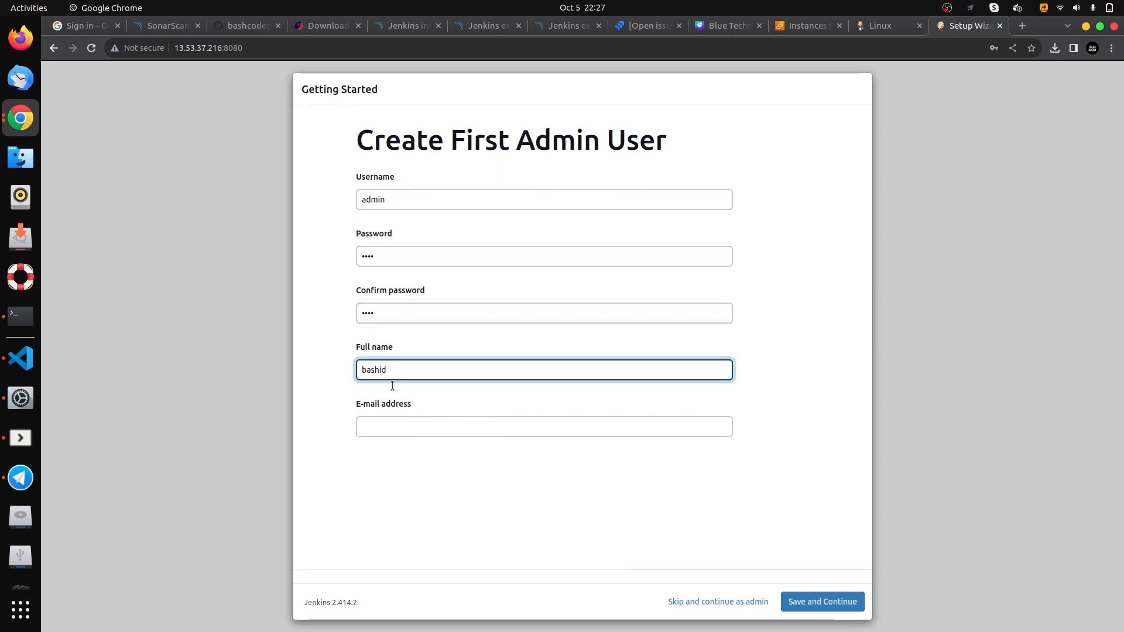
click(395, 417)
text(abc@gmail.com)
click(453, 456)
click(829, 603)
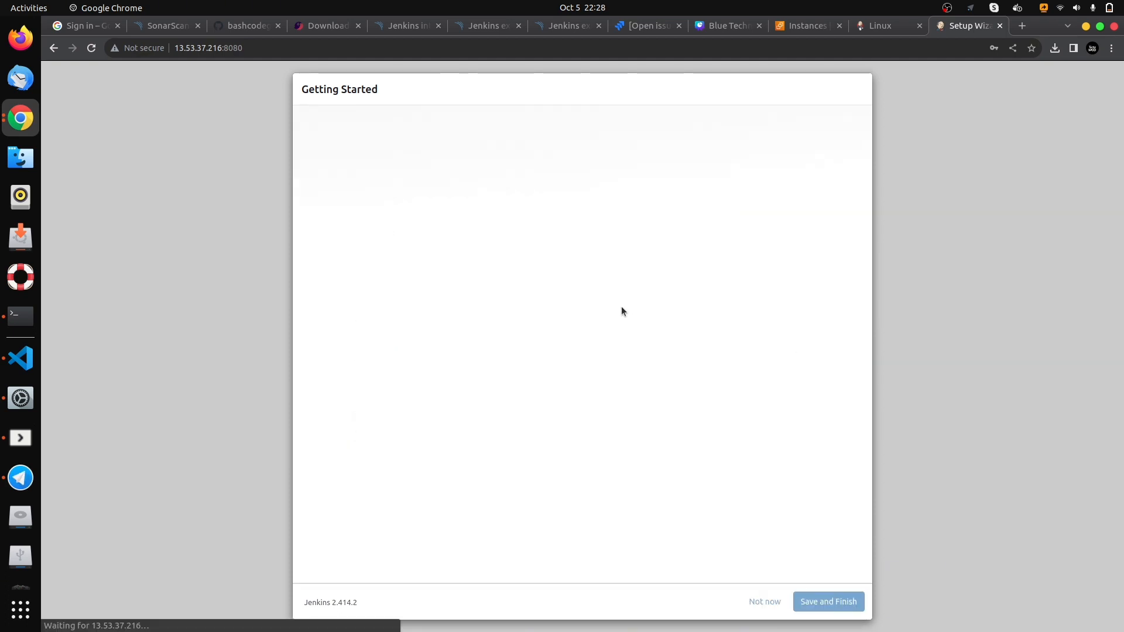
click(683, 225)
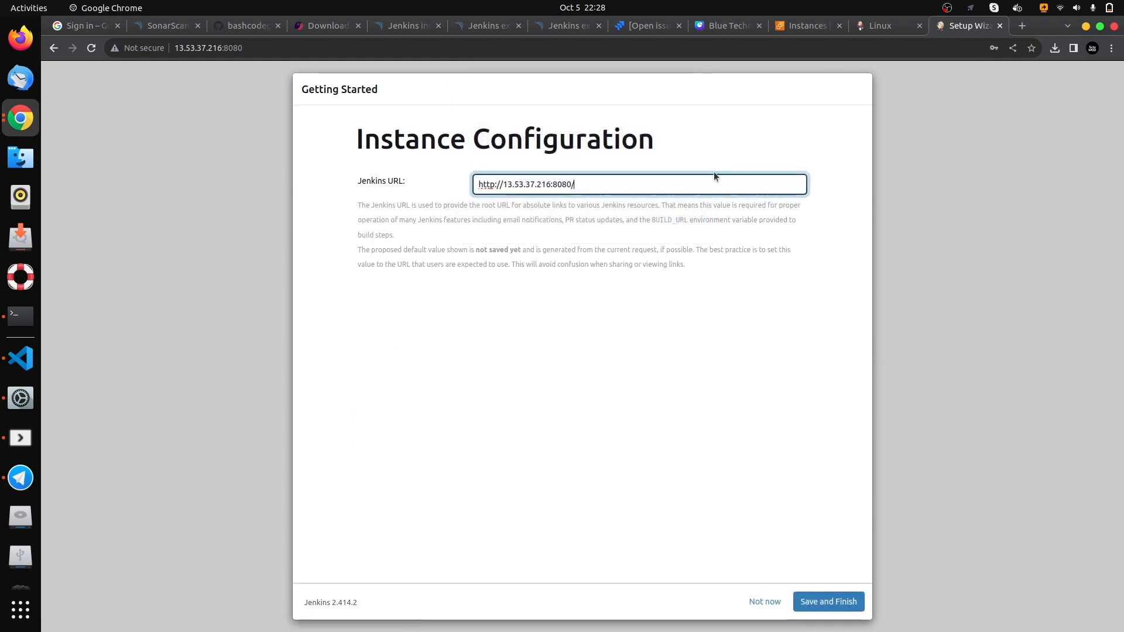
click(828, 601)
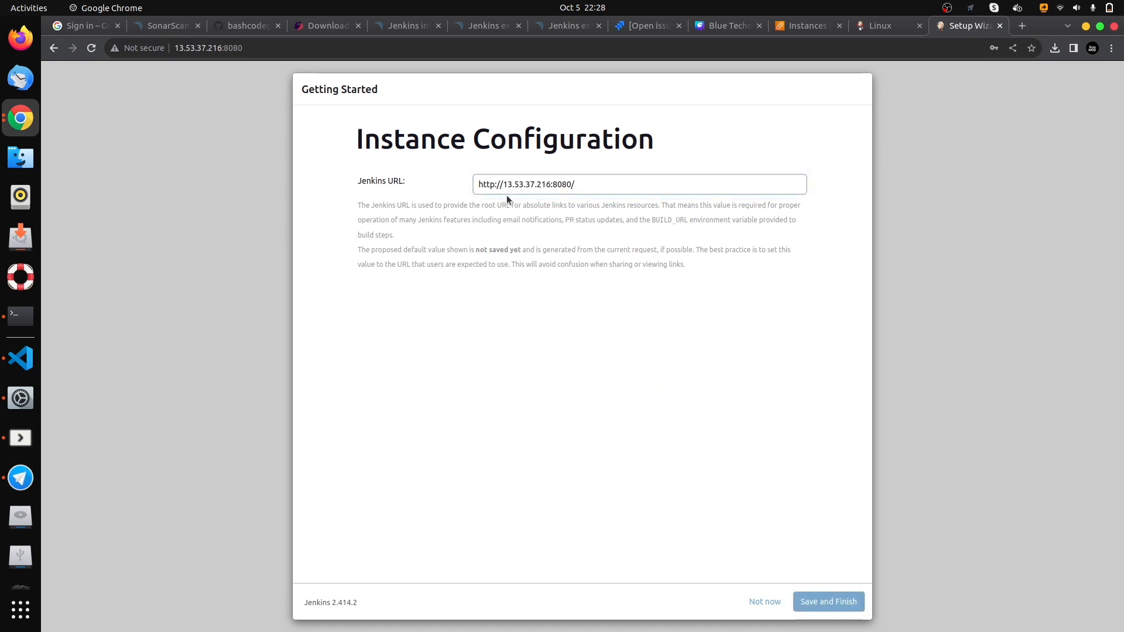
click(401, 214)
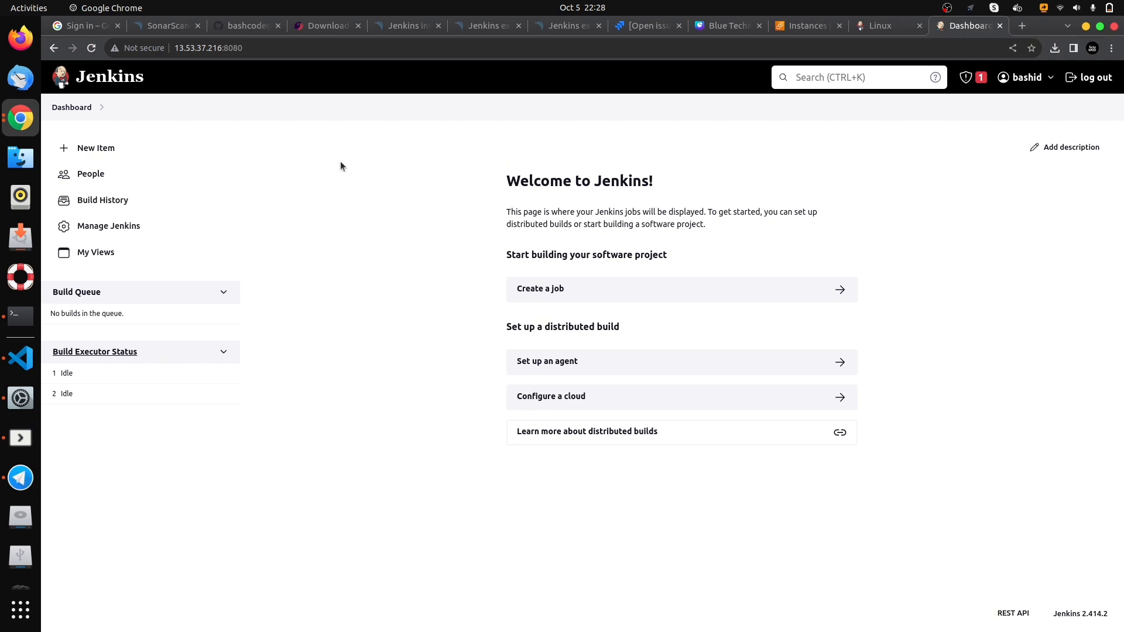
- Create a new Freestyle project named Automated-pipeline
click(120, 146)
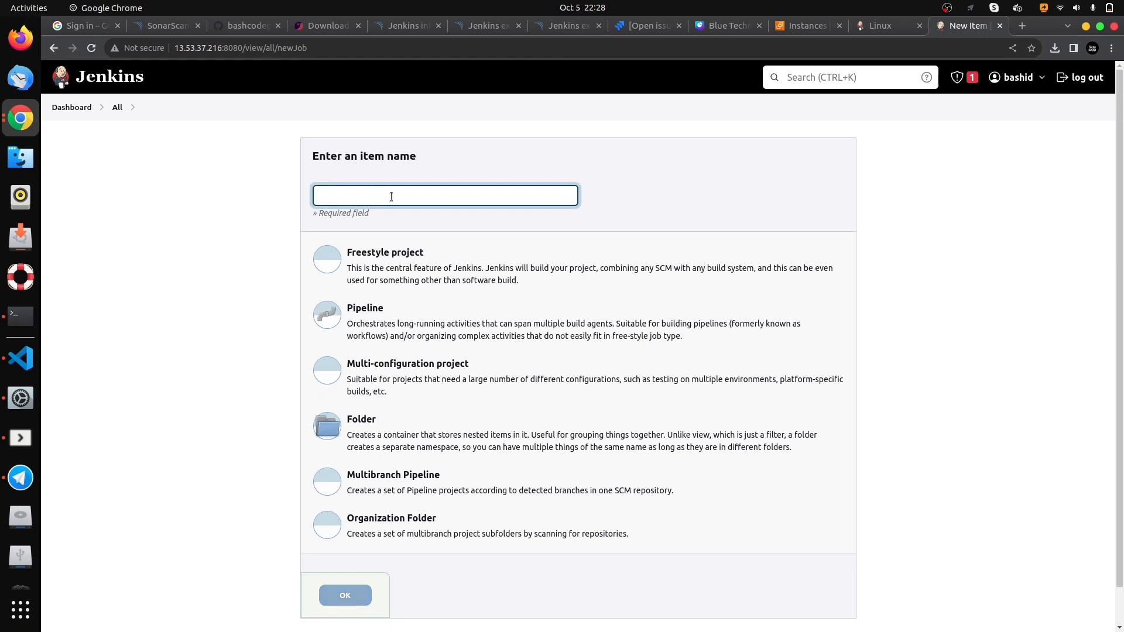
text(auri)
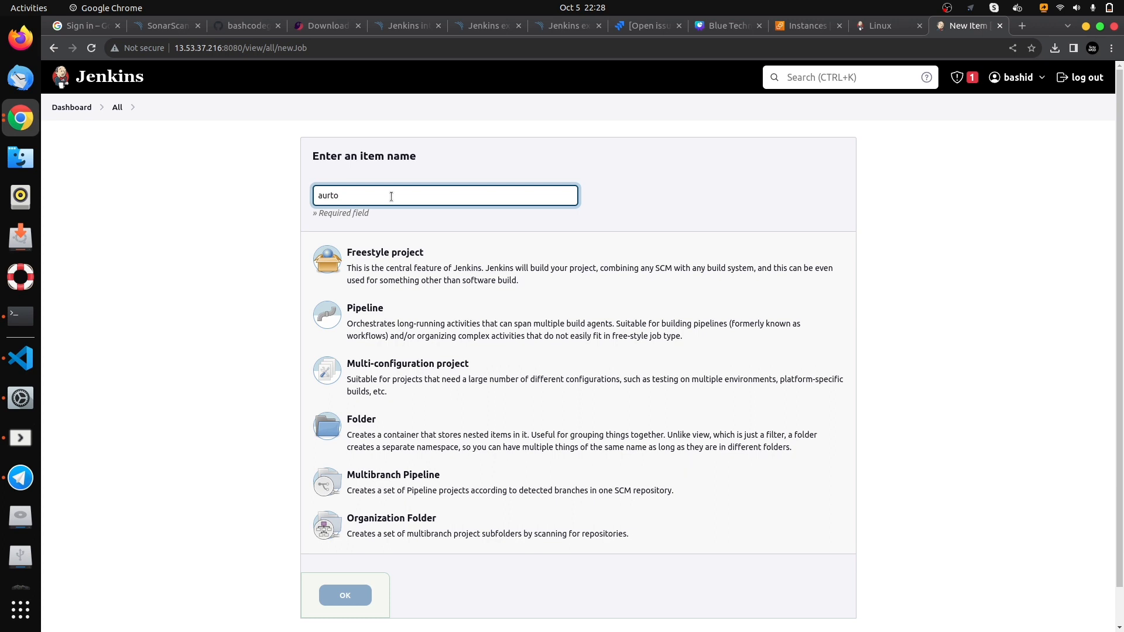
key(BackSpace)
key(BackSpace)
key(BackSpace)
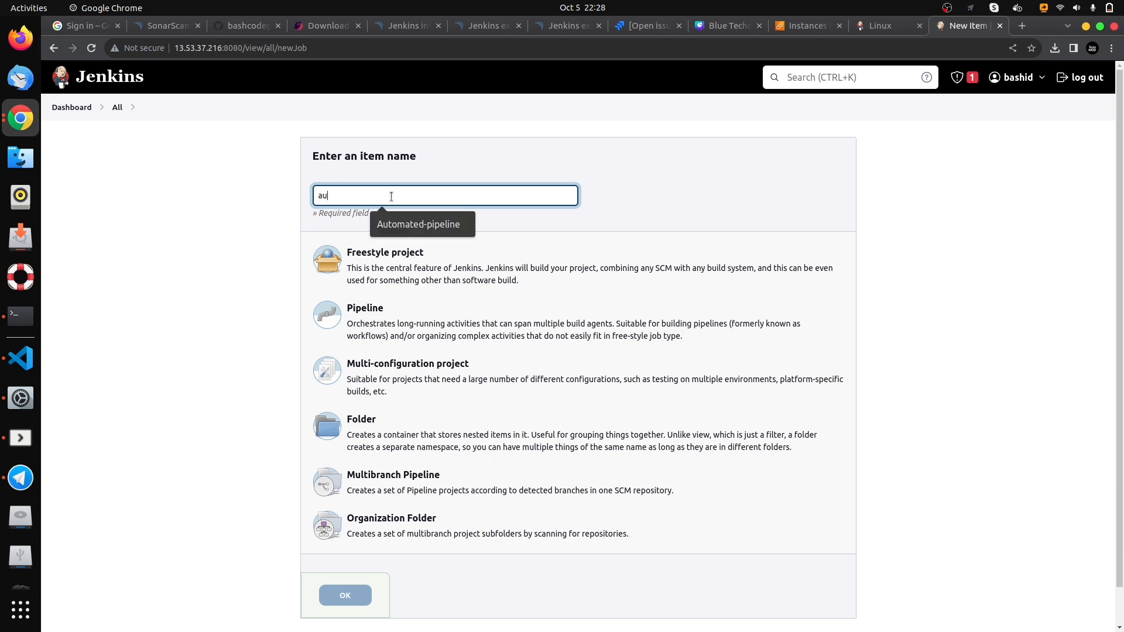
text(tomated-pipeline)
click(419, 223)
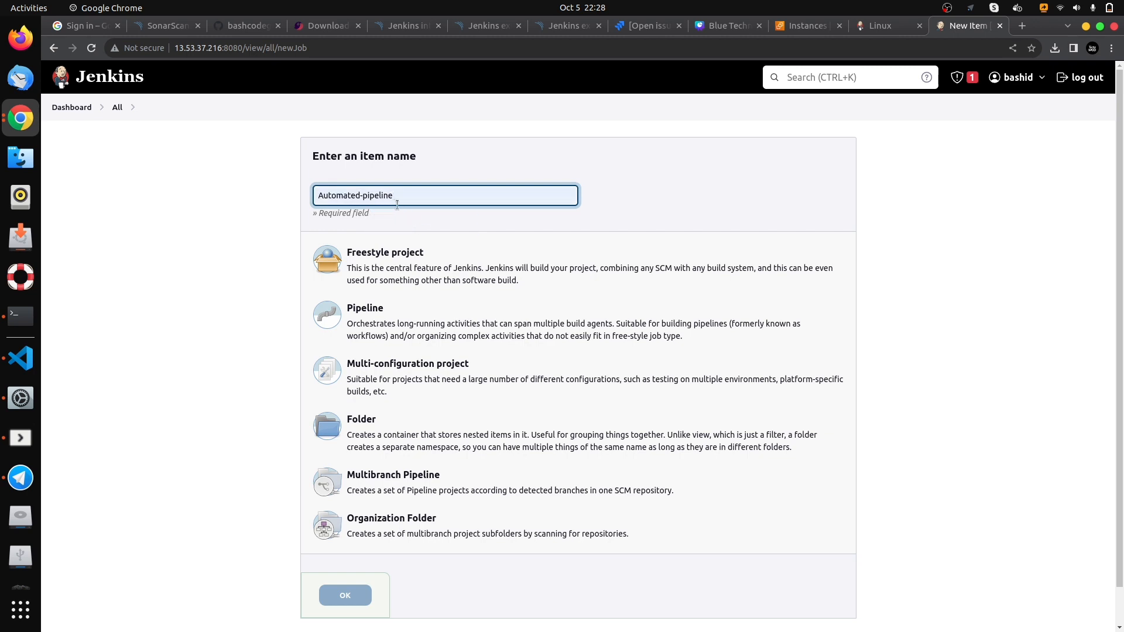
click(406, 267)
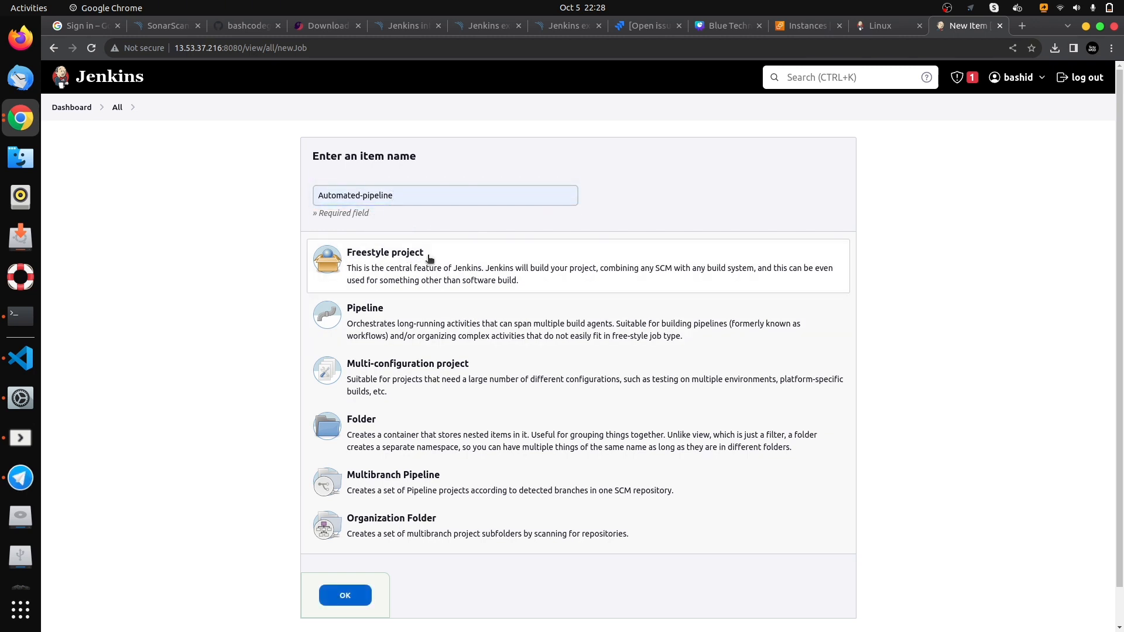
click(350, 593)
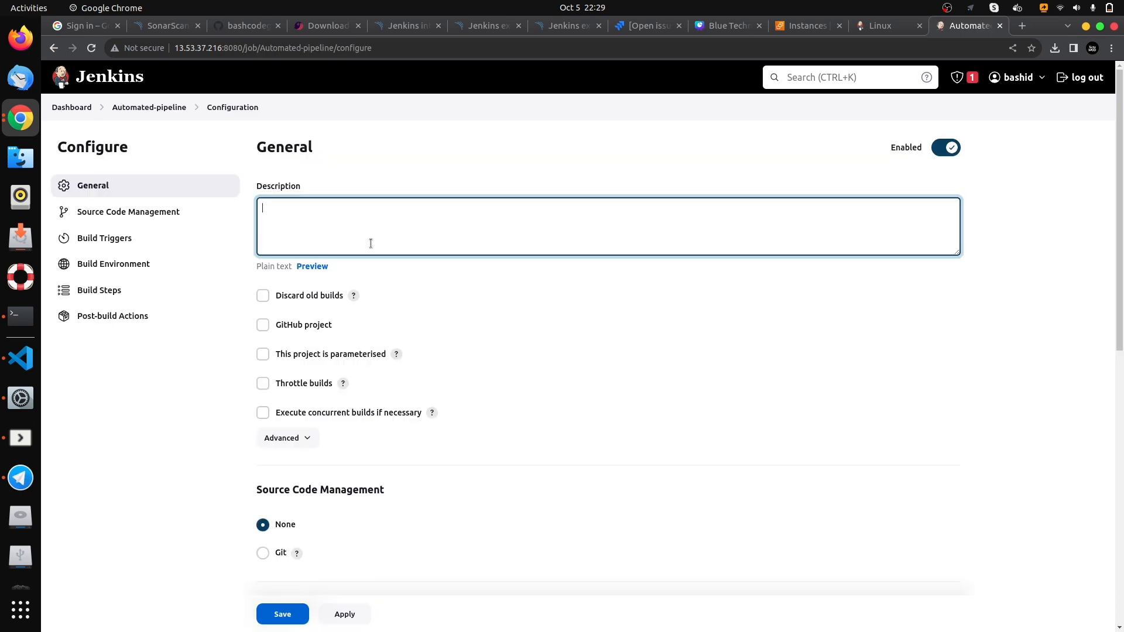
- Set the project's Source Code Management to Git
scroll(476, 297, down, 2)
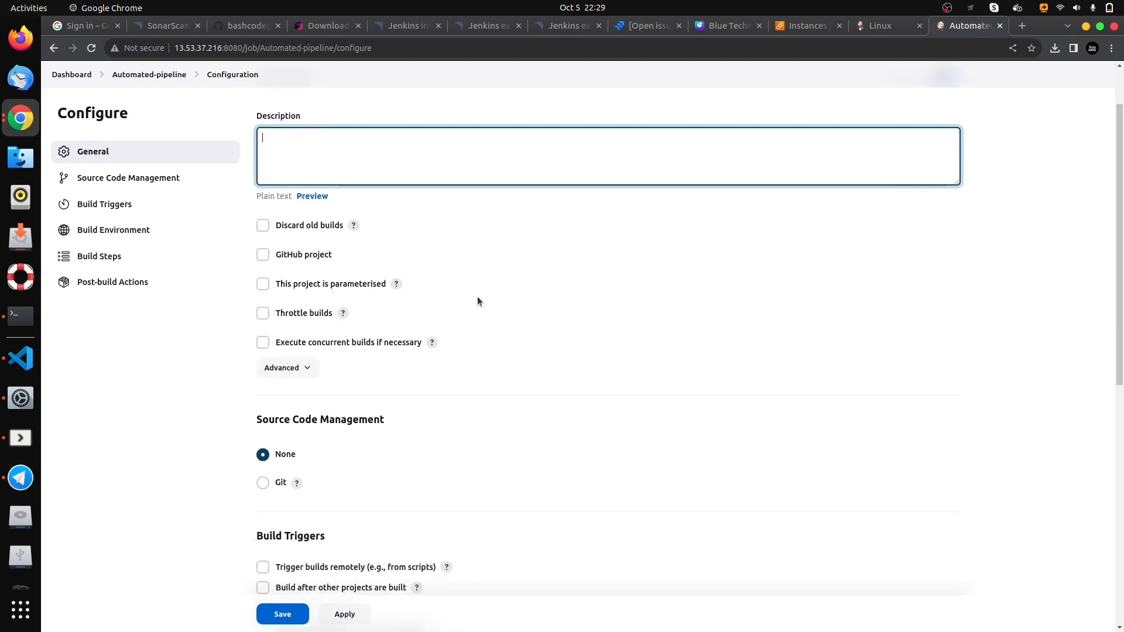
scroll(477, 298, down, 4)
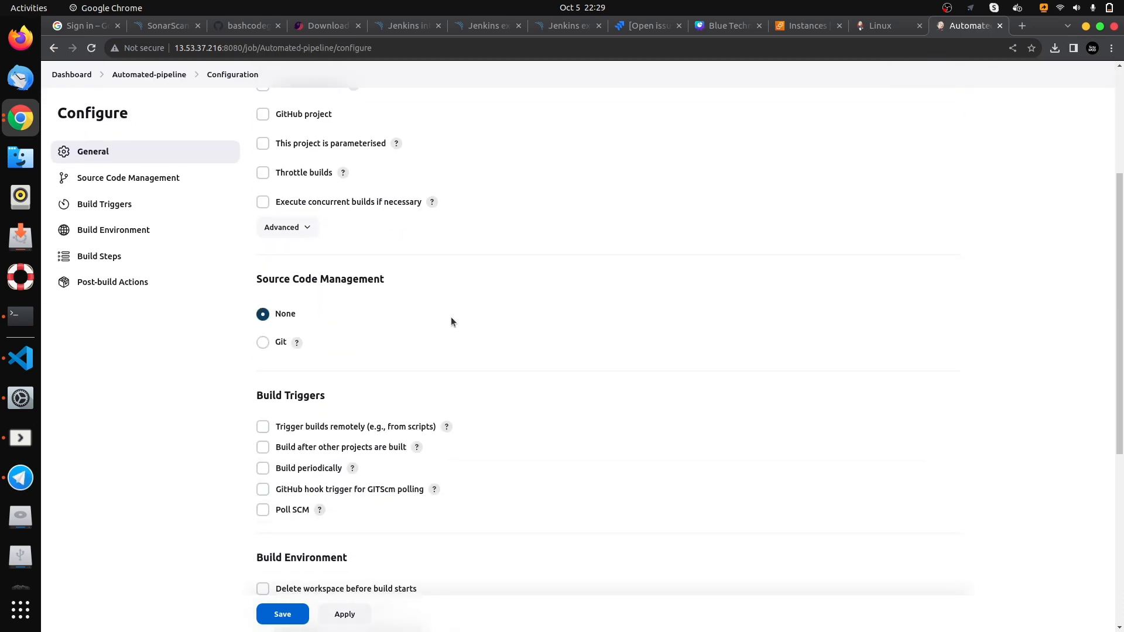
triple_click(260, 280)
click(260, 279)
click(263, 342)
scroll(381, 335, down, 2)
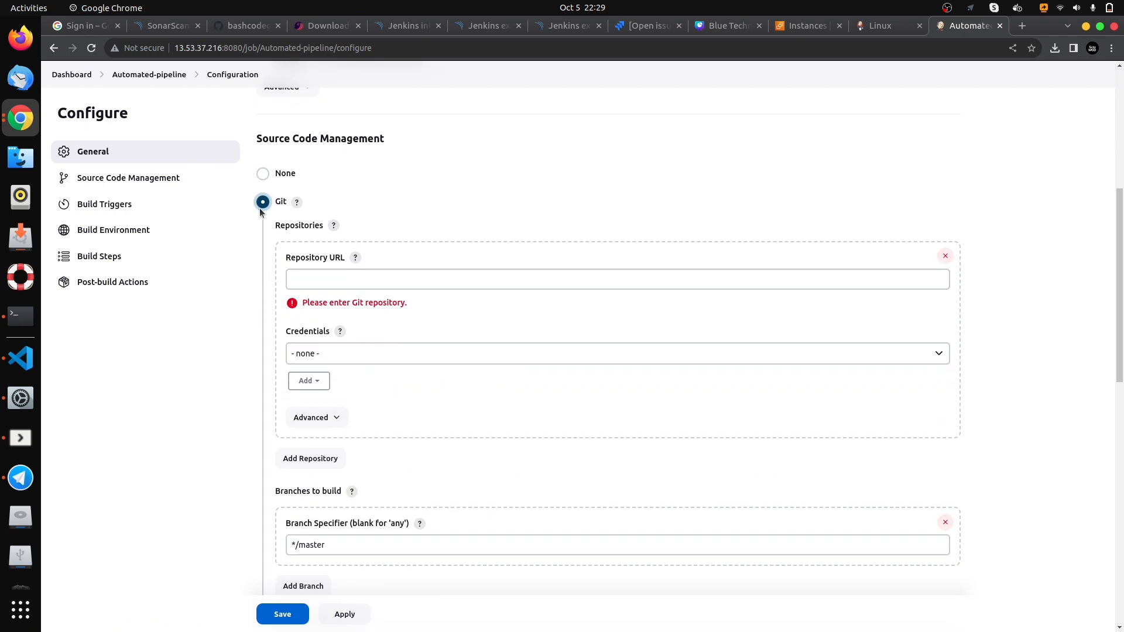
- Copy the HTTPS clone URL of the jenkins-project repository on GitHub and set it as the Jenkins project's Repository URL
click(314, 278)
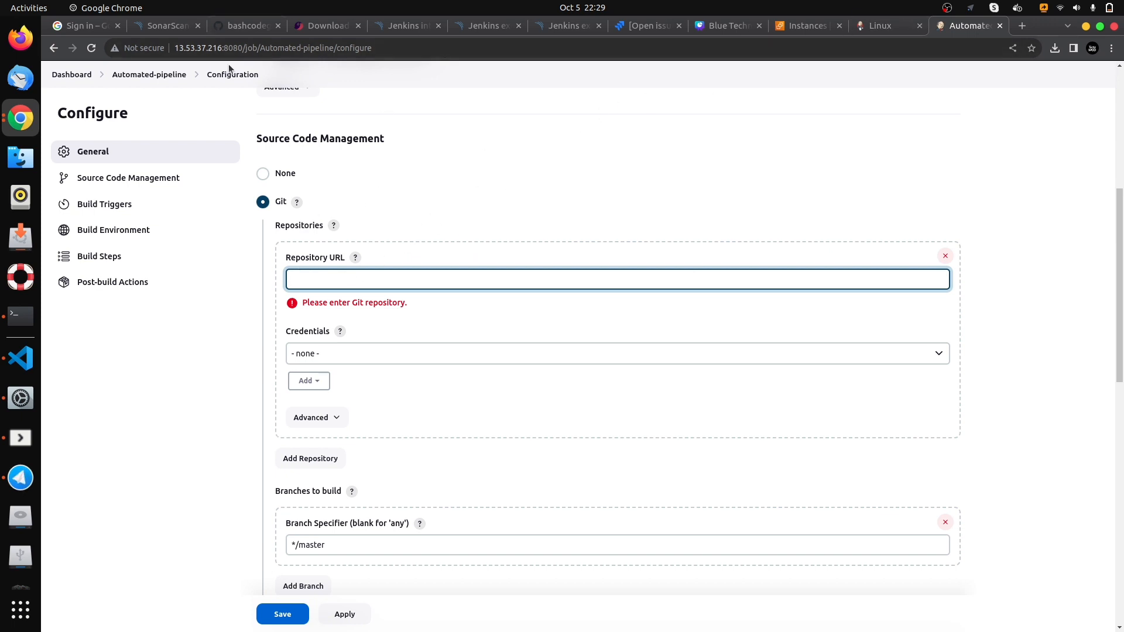
click(226, 28)
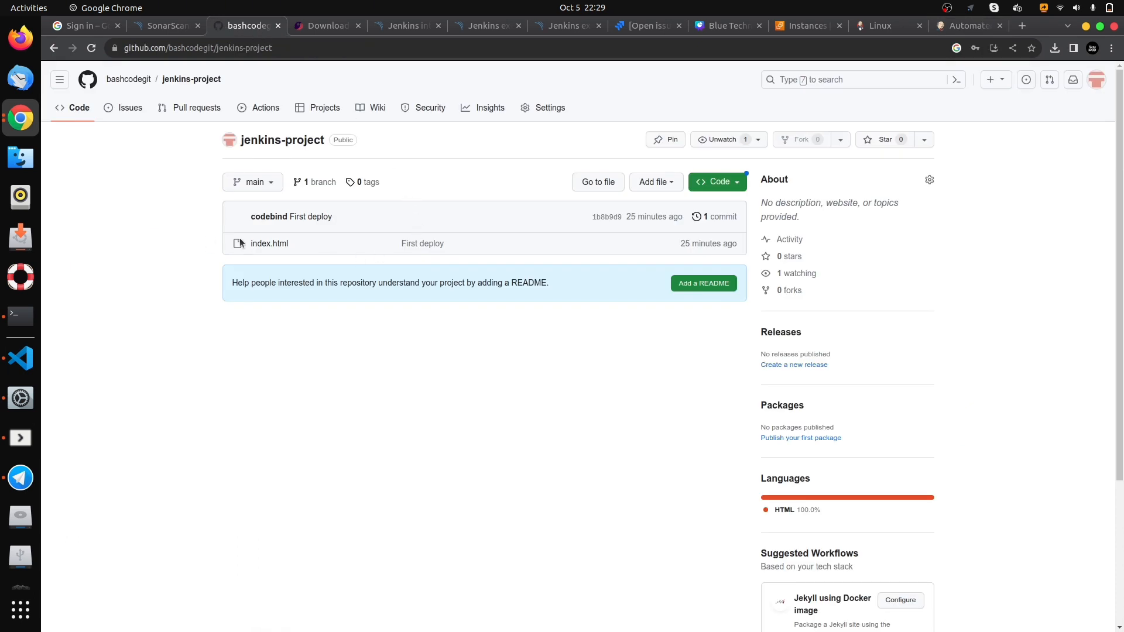
click(735, 184)
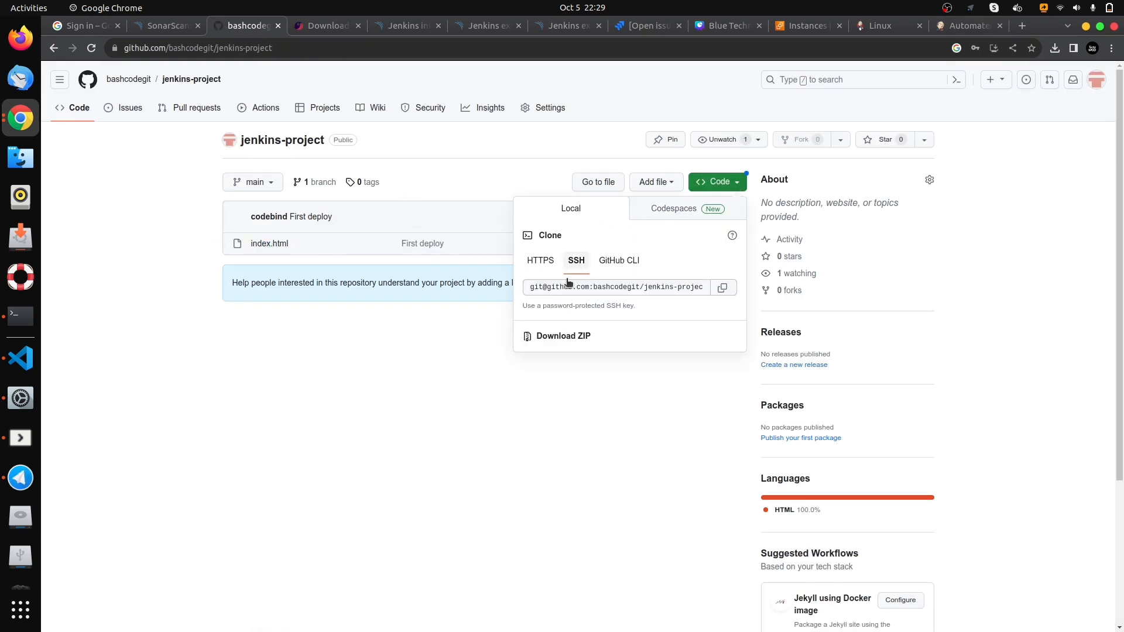
click(537, 259)
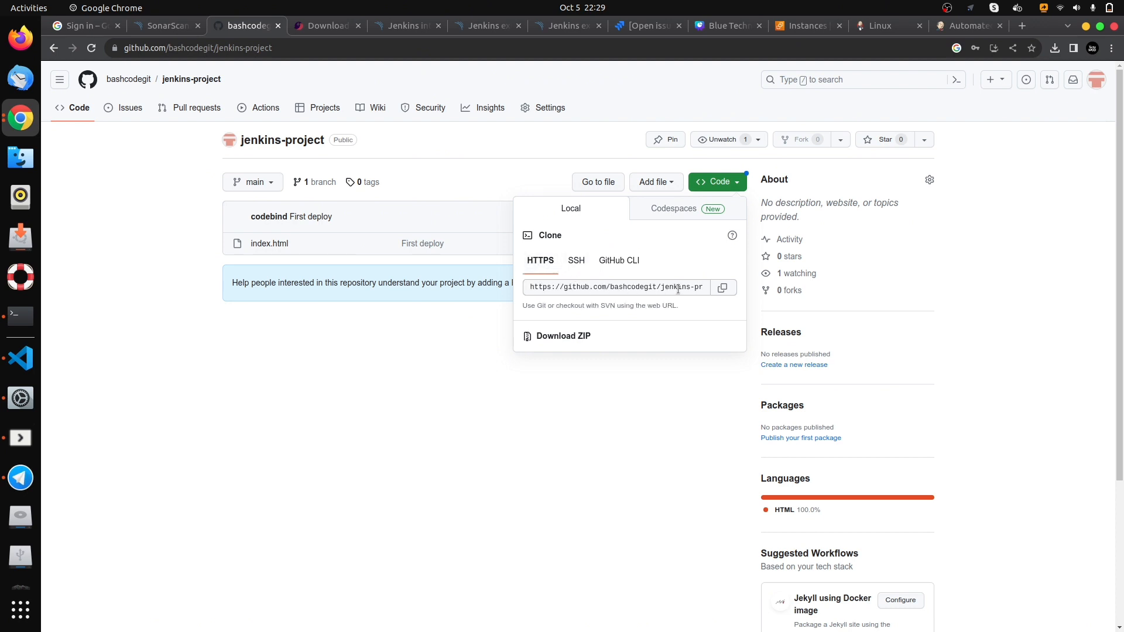
click(723, 288)
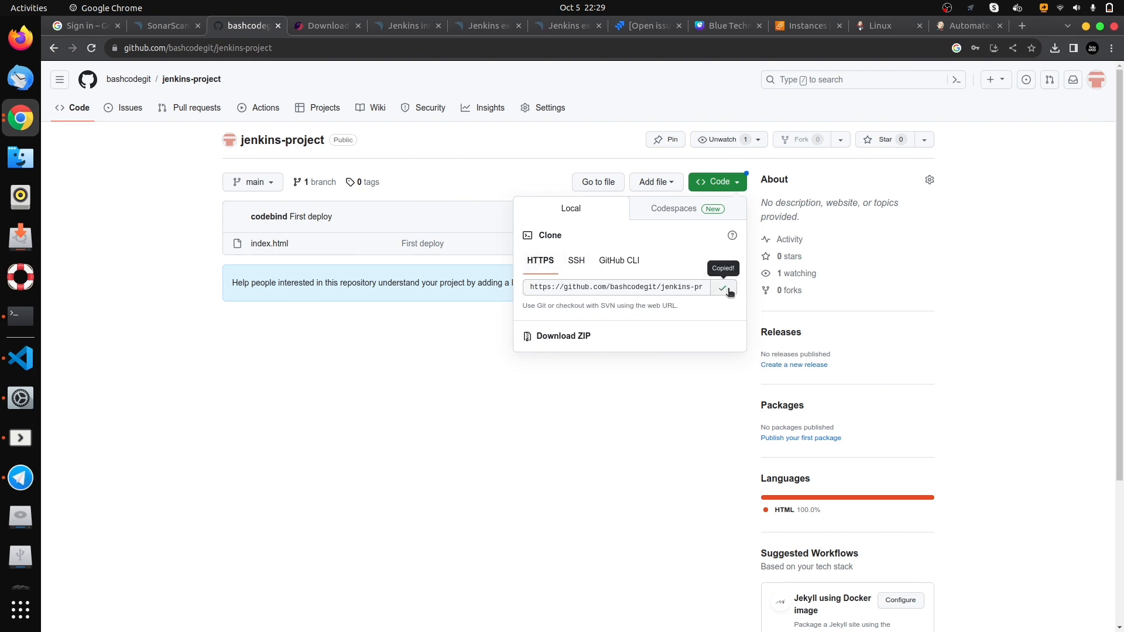
click(948, 26)
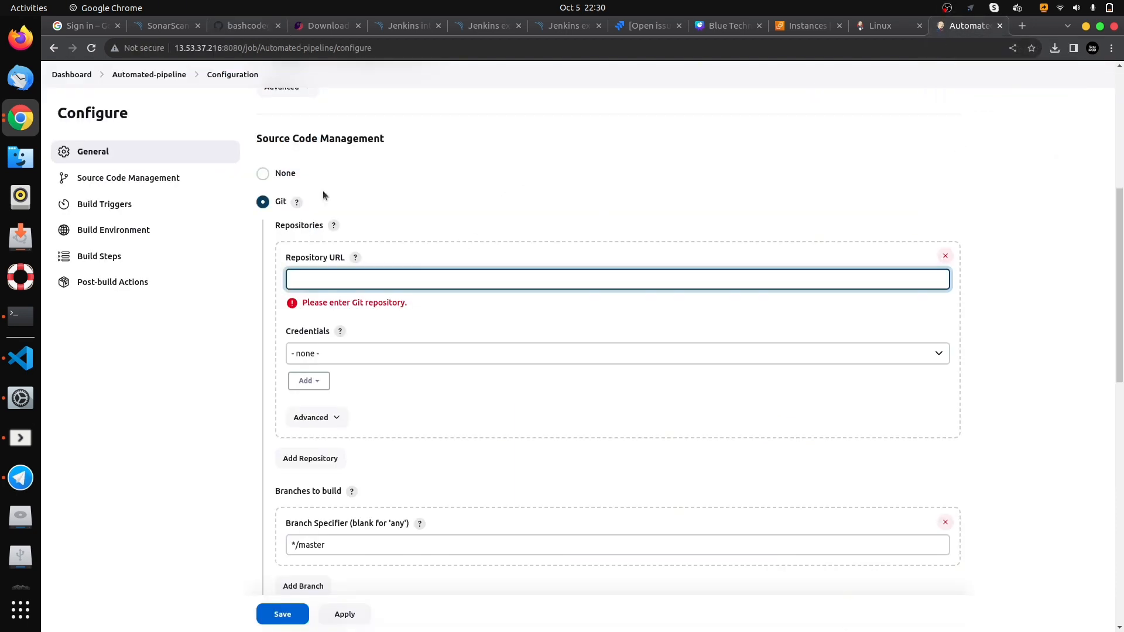
key(ctrl+v)
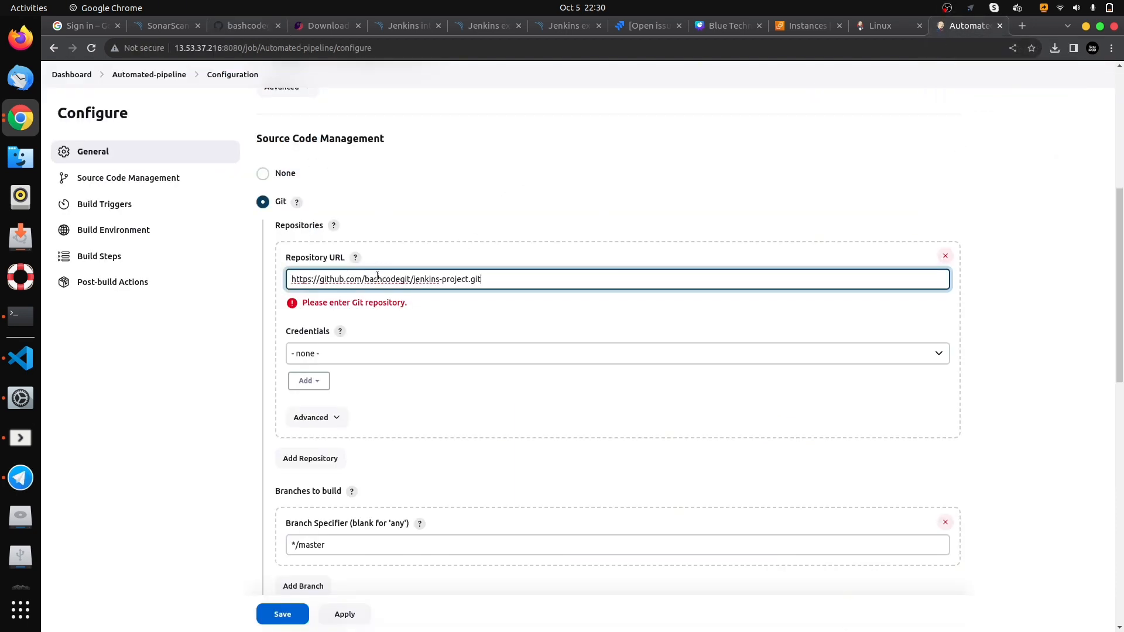
- Check the default branch name of jenkins-project on GitHub and set the Jenkins Branch Specifier to */main
scroll(500, 319, down, 5)
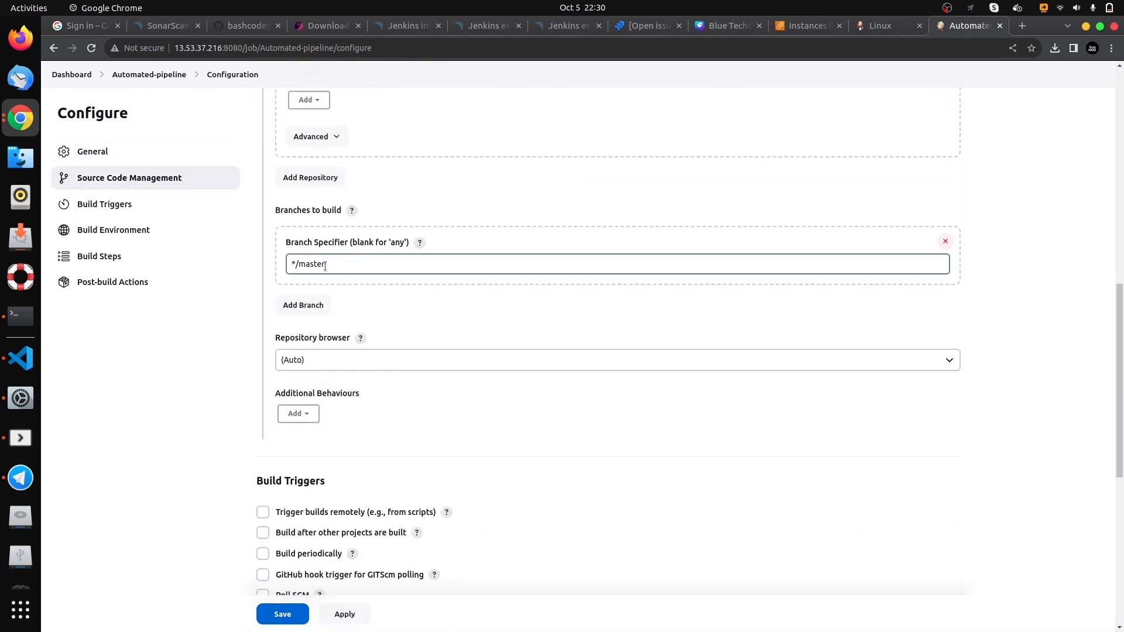
click(234, 26)
click(273, 184)
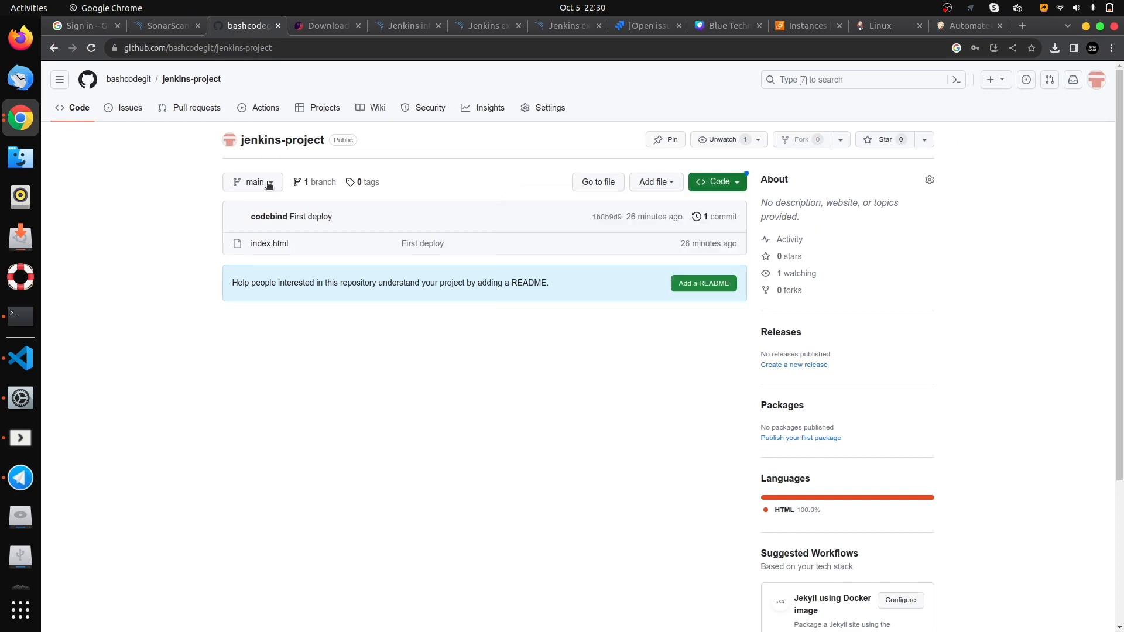
click(269, 183)
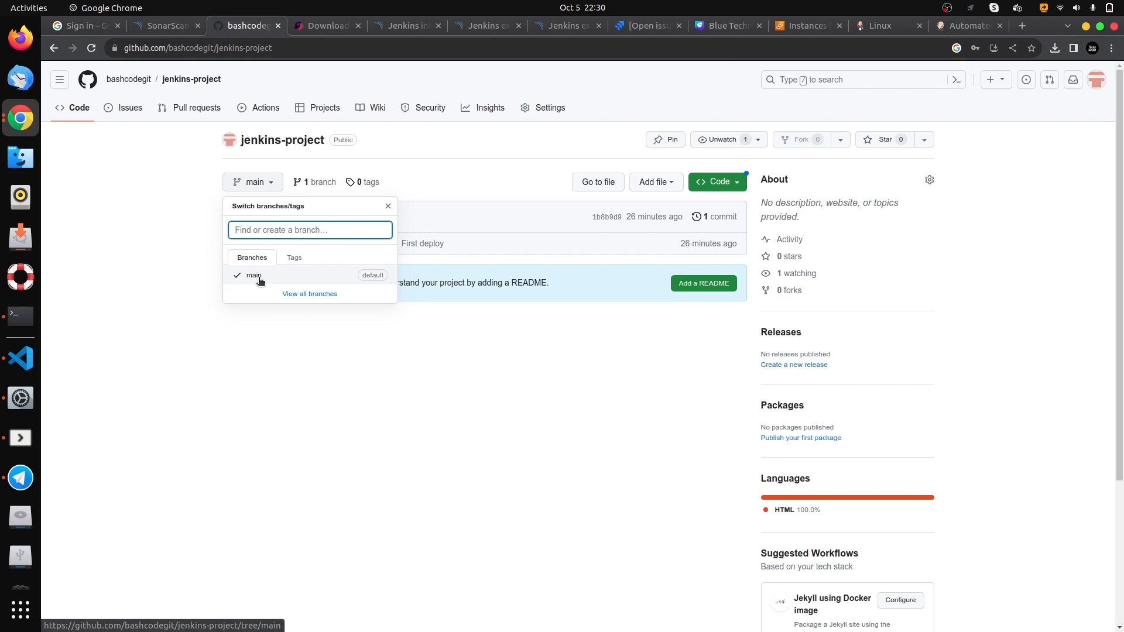
click(953, 28)
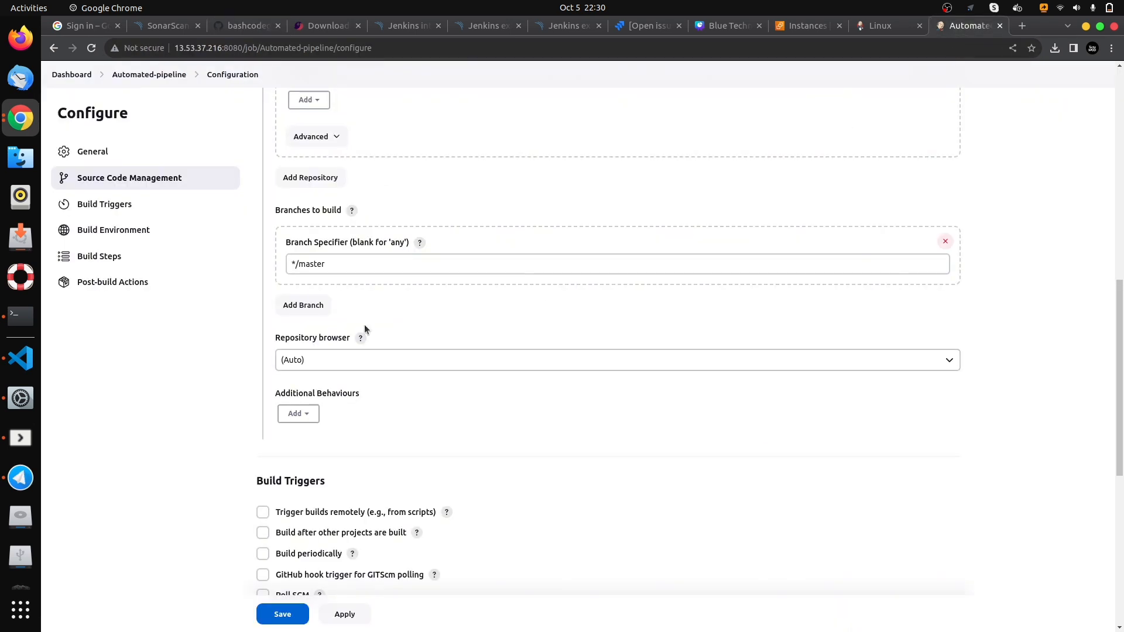
click(361, 270)
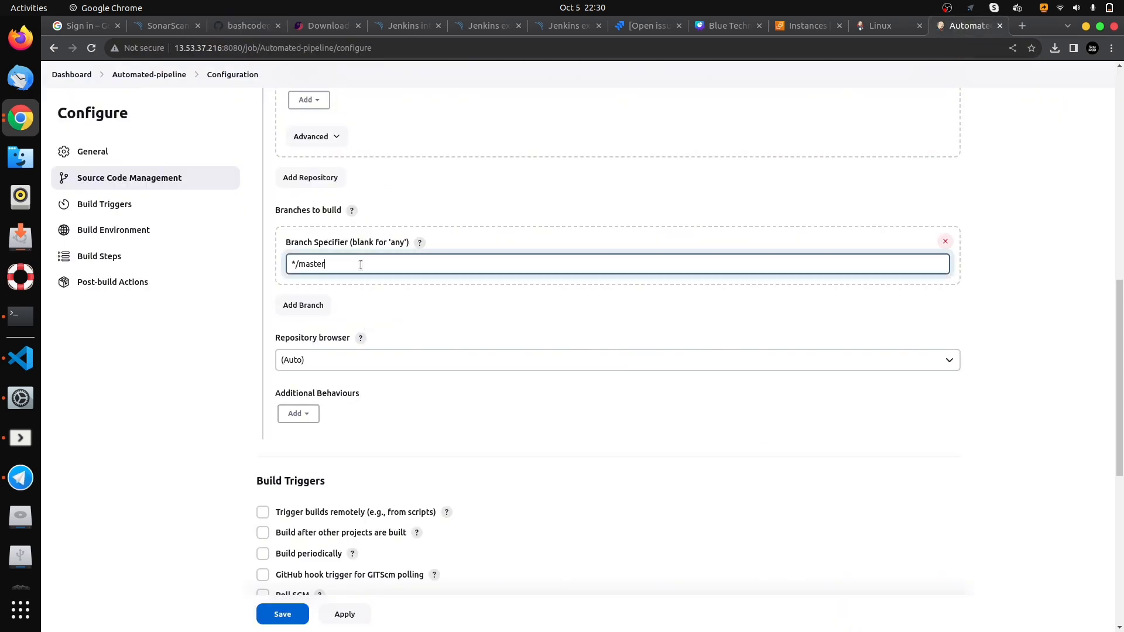
key(BackSpace)
key(BackSpace)
key(BackSpace)
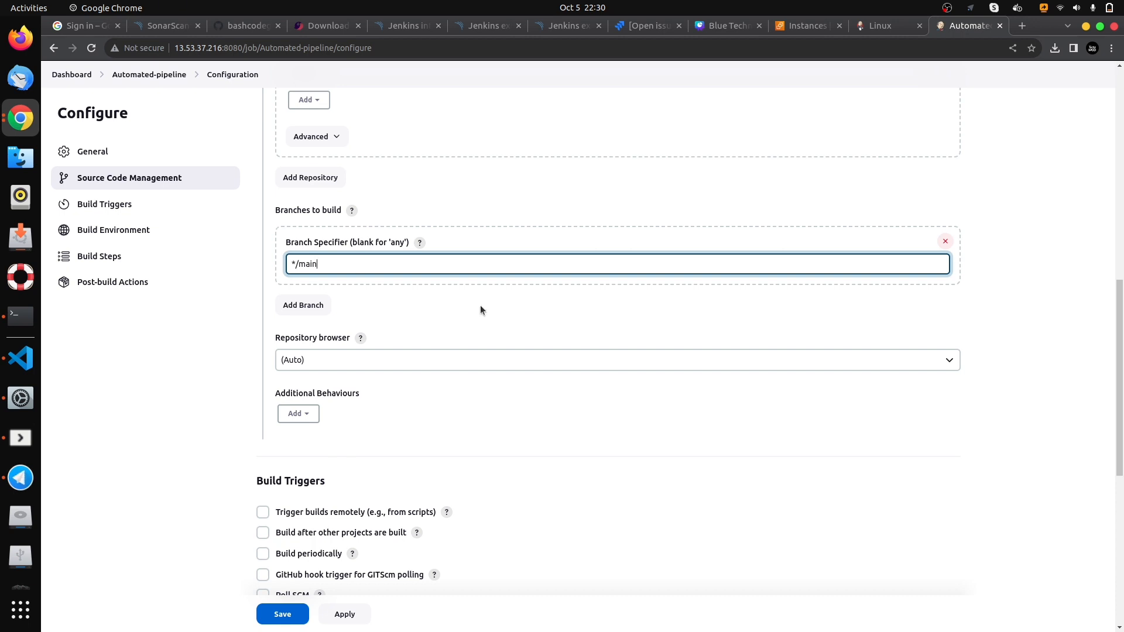
- Enable the GitHub hook trigger for GITScm polling and save the project configuration
scroll(480, 304, down, 5)
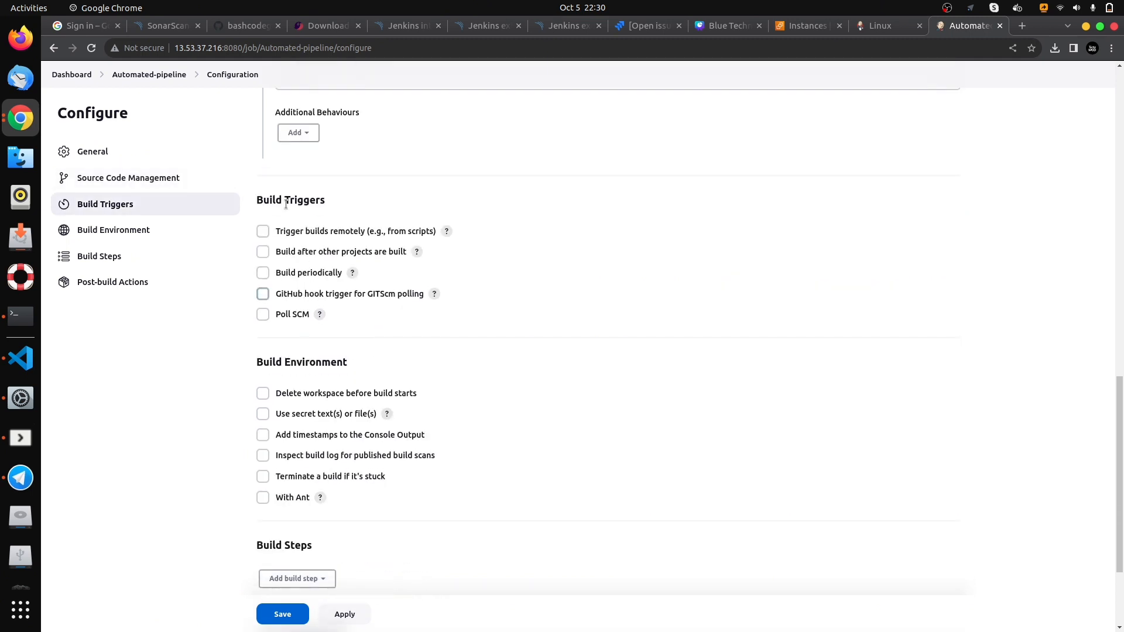
click(264, 296)
scroll(500, 311, down, 2)
scroll(499, 311, down, 1)
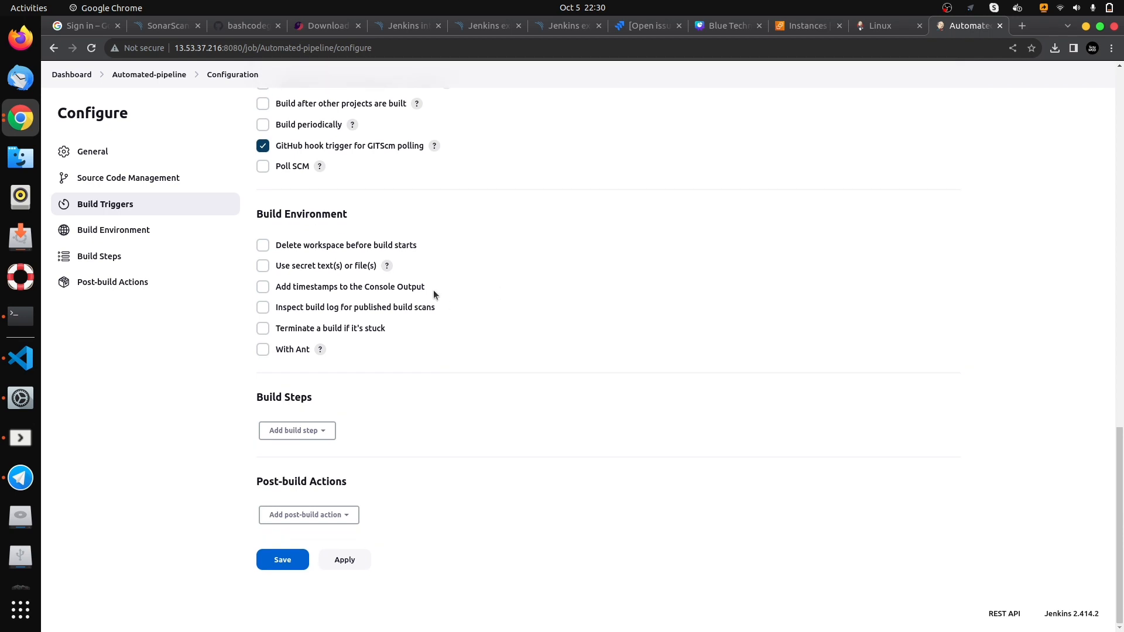
click(283, 560)
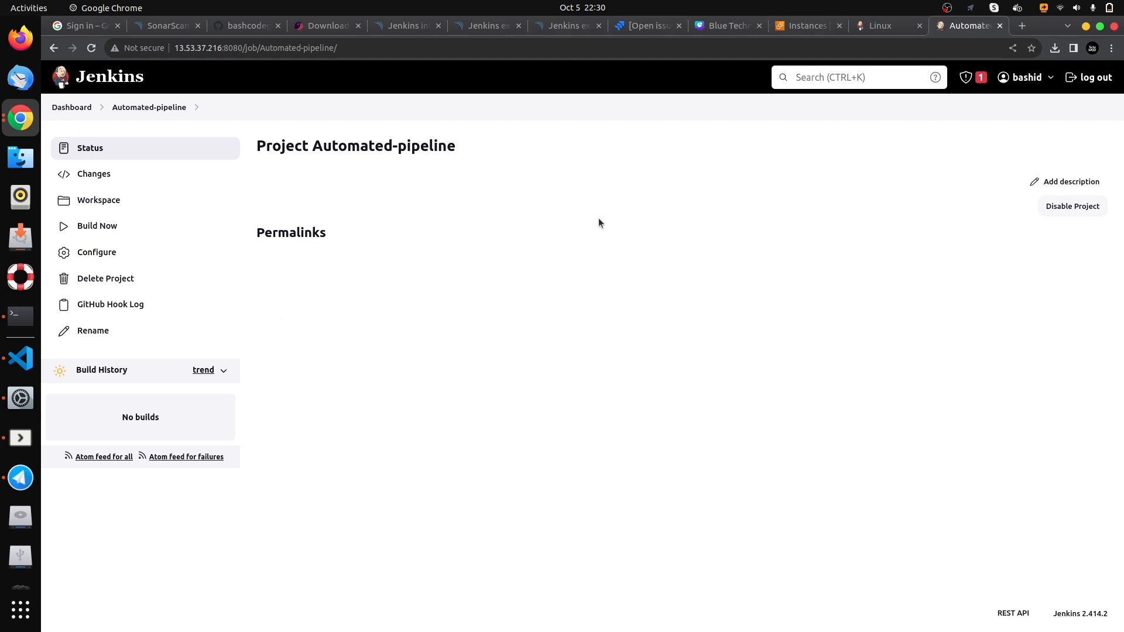
- Run a build of Automated-pipeline and review the console output of build #1 through to its final status line
click(94, 227)
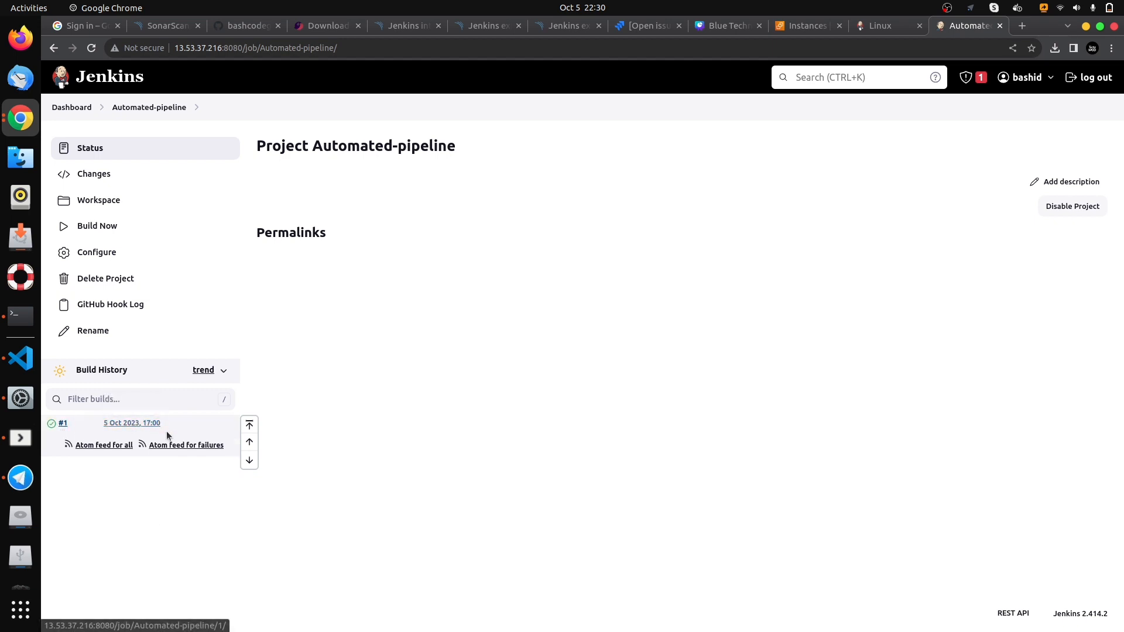
click(63, 425)
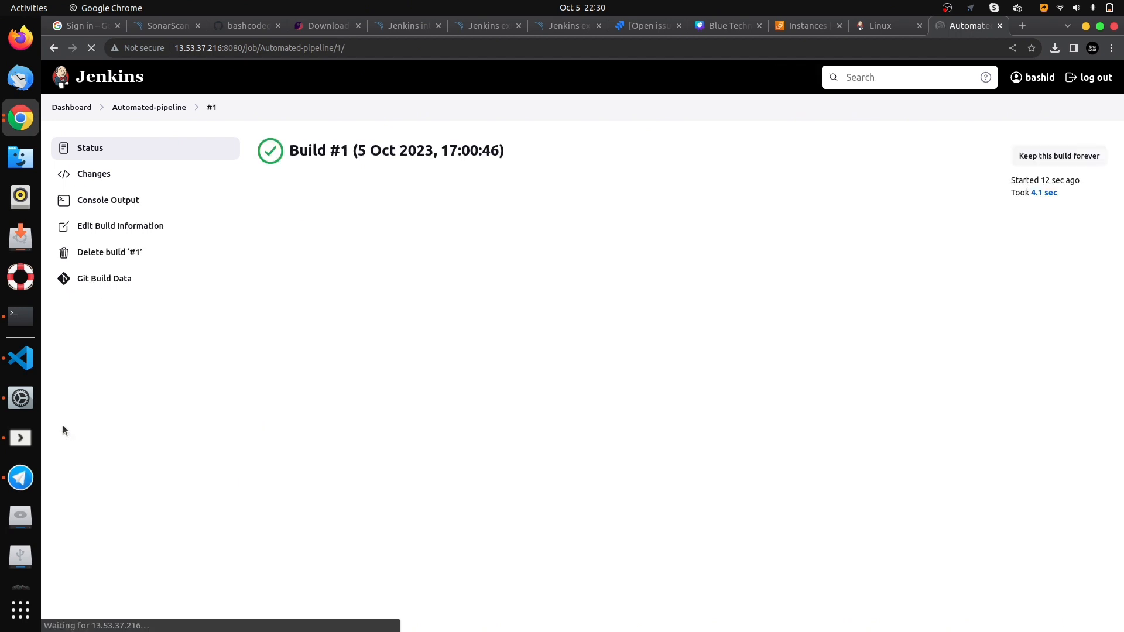
click(123, 201)
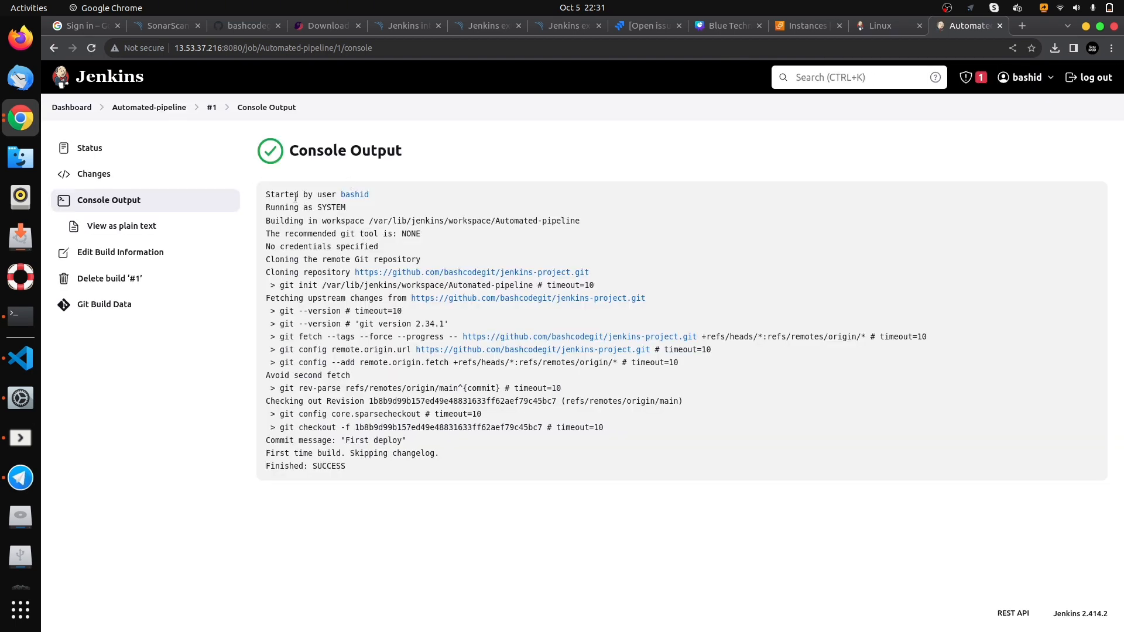
drag(310, 194, 394, 194)
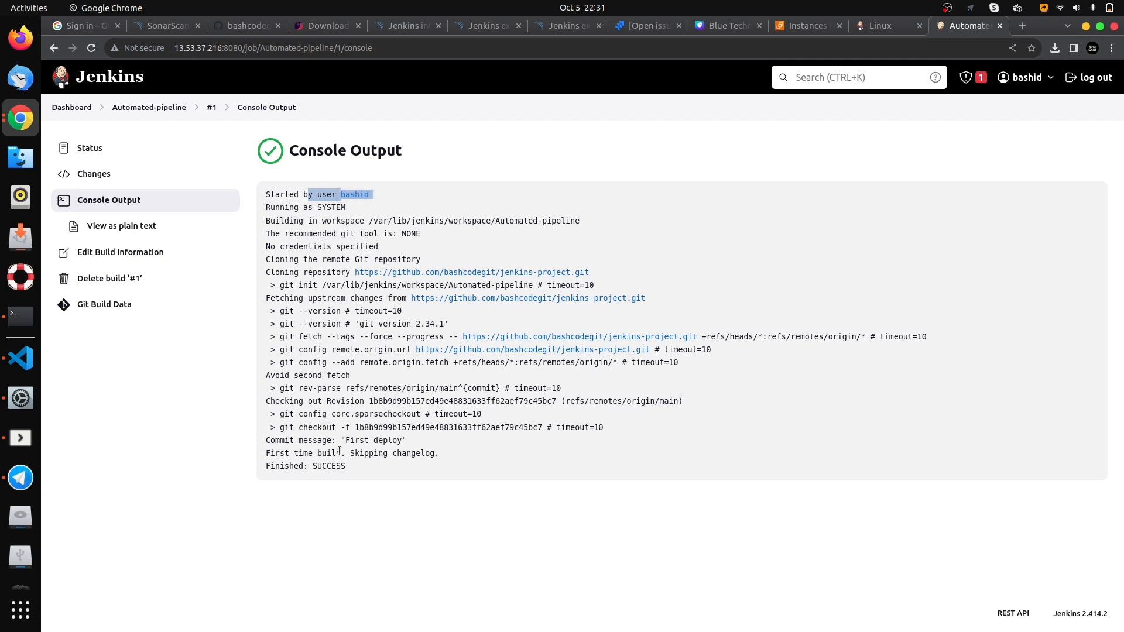
triple_click(323, 465)
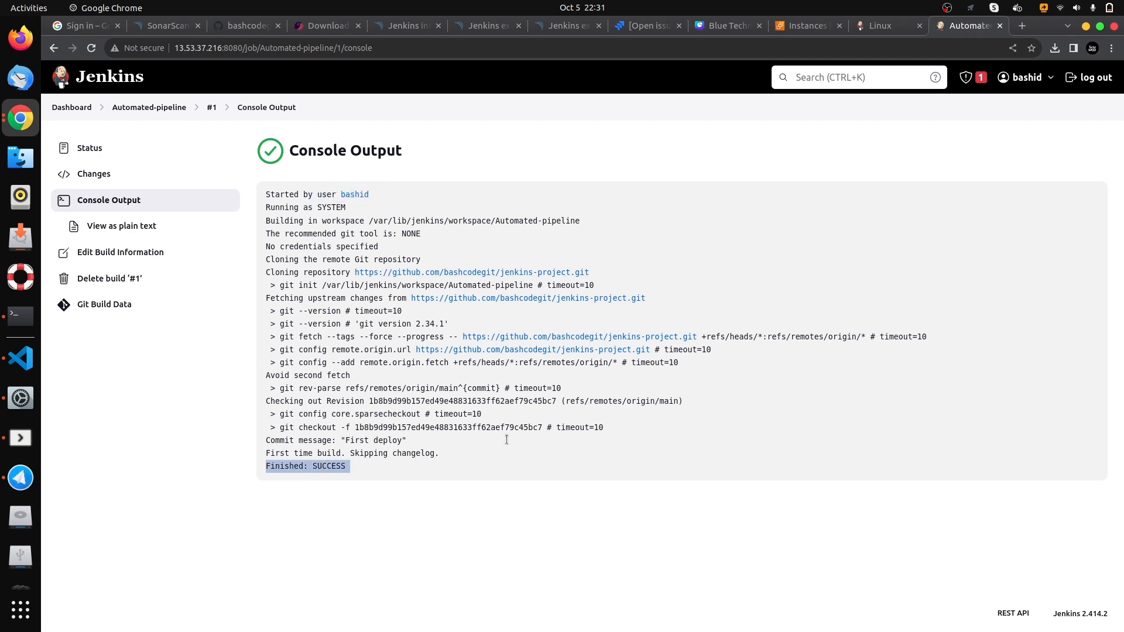
click(498, 460)
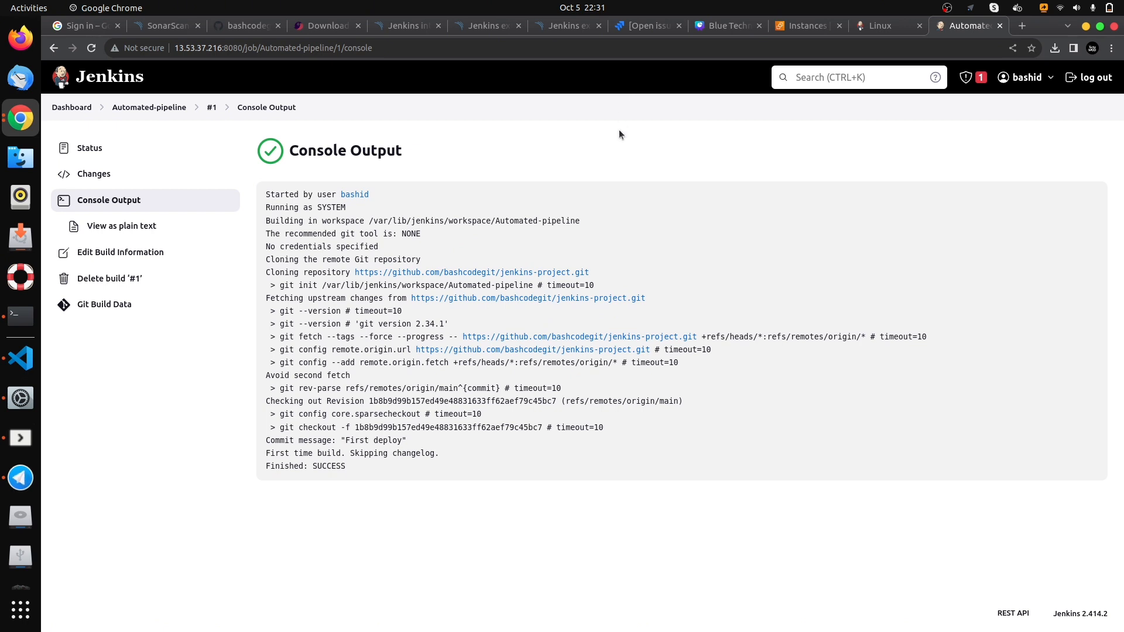
- Open the form for adding a new webhook in the settings of the jenkins-project repository on GitHub
click(237, 25)
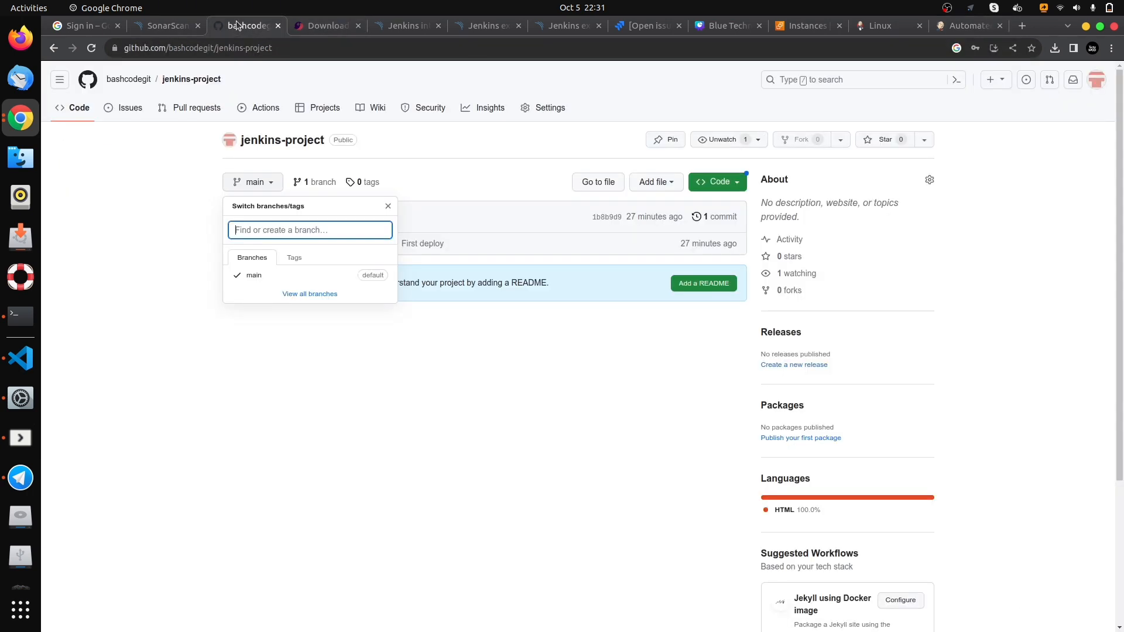
click(567, 138)
click(545, 110)
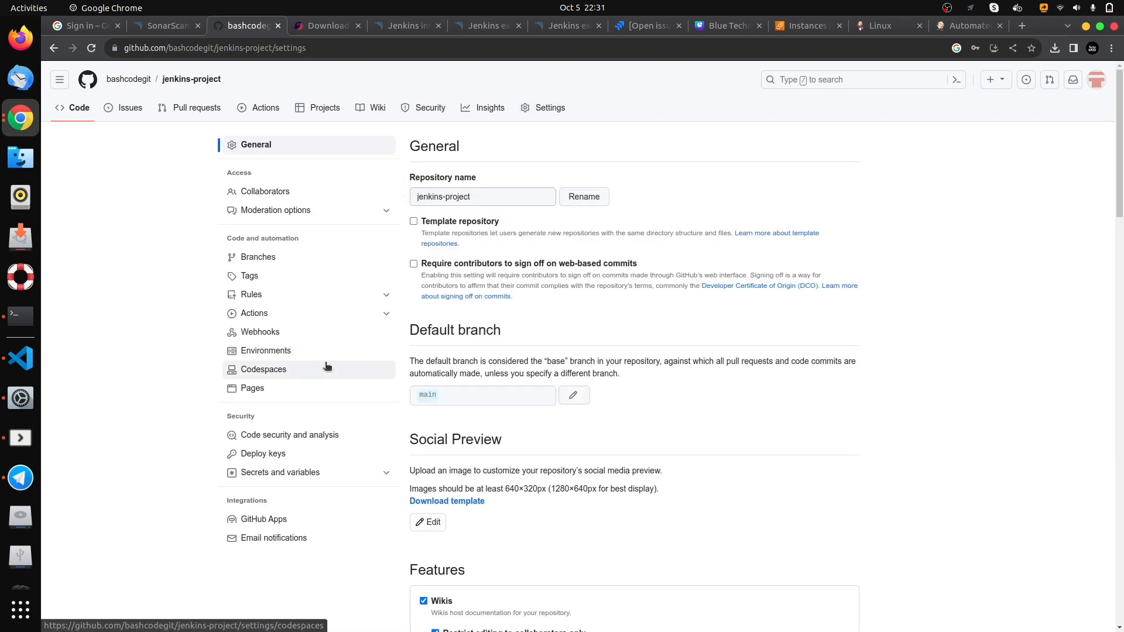
click(312, 334)
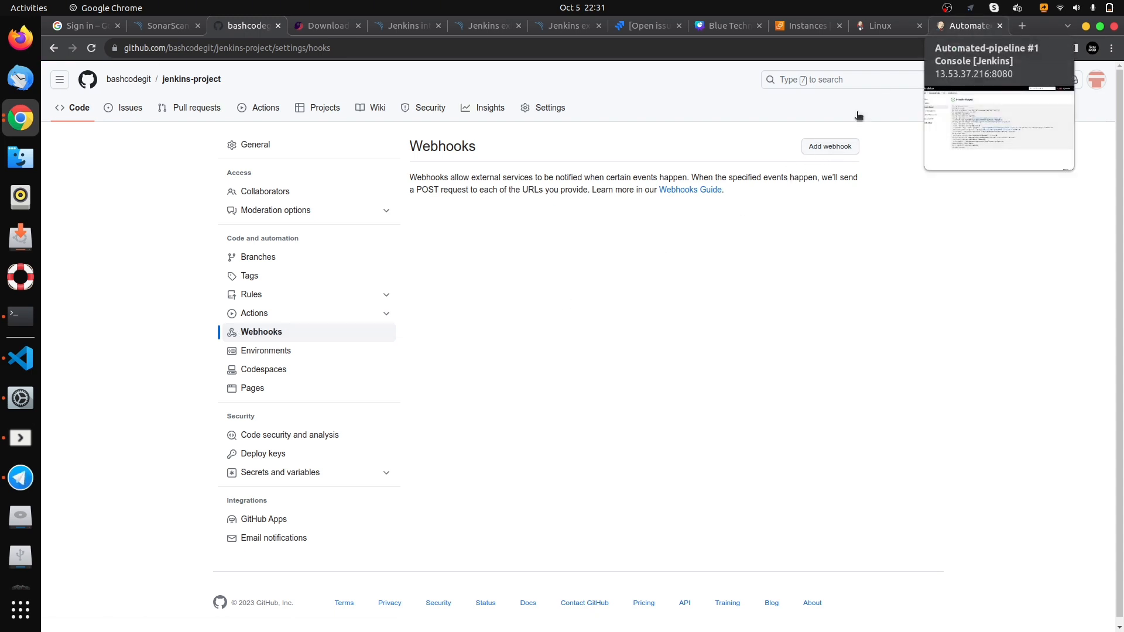
click(828, 148)
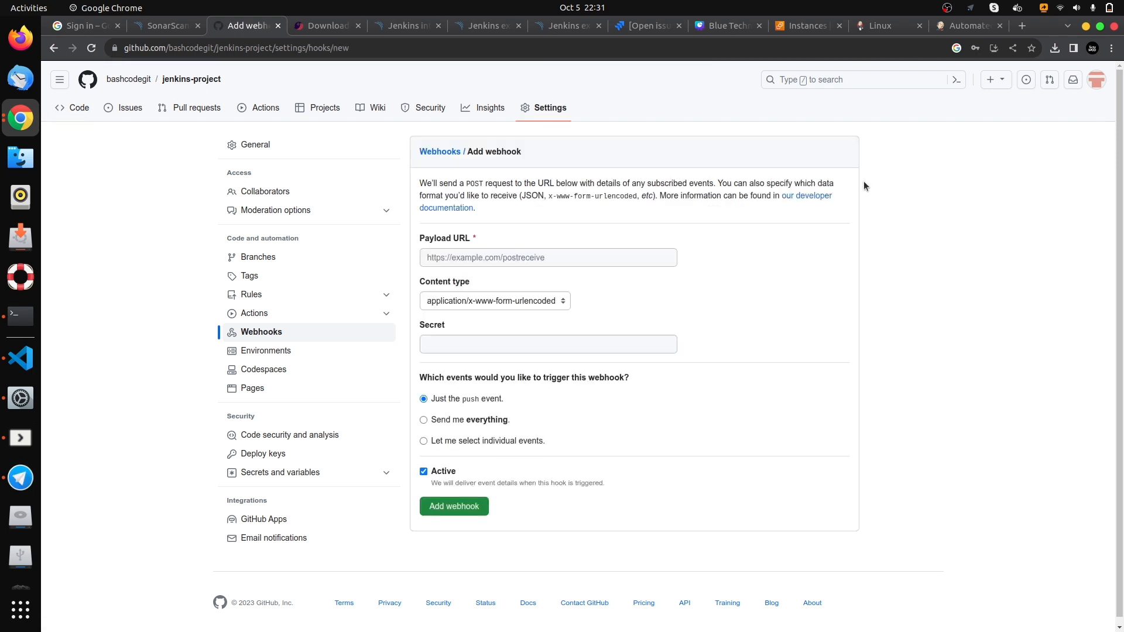
click(528, 256)
click(948, 25)
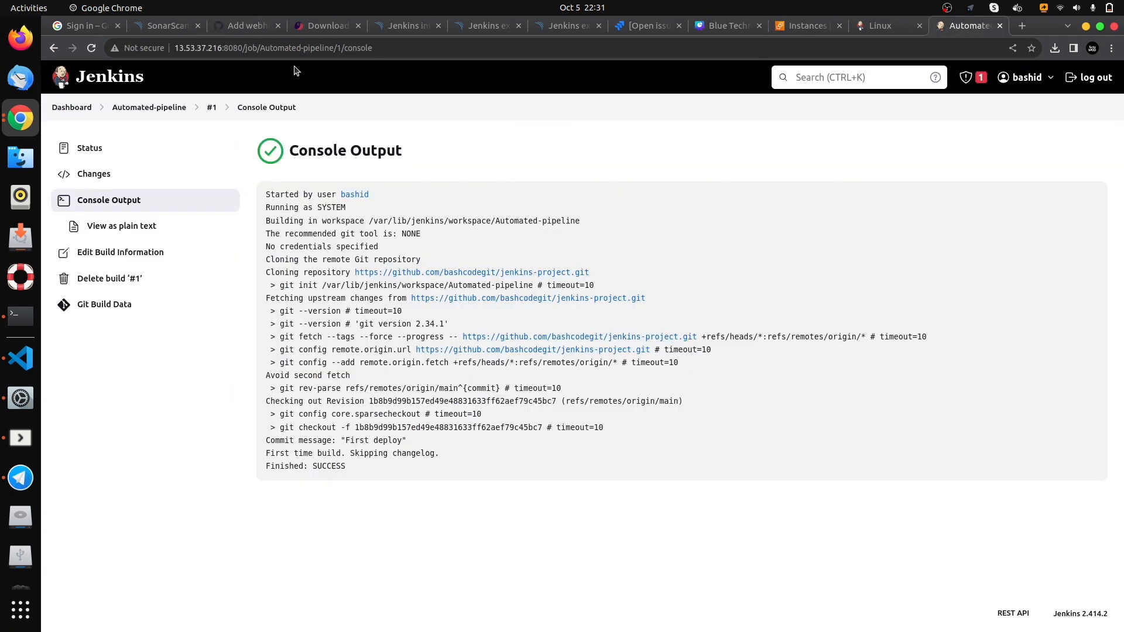
drag(245, 47, 144, 41)
key(ctrl+c)
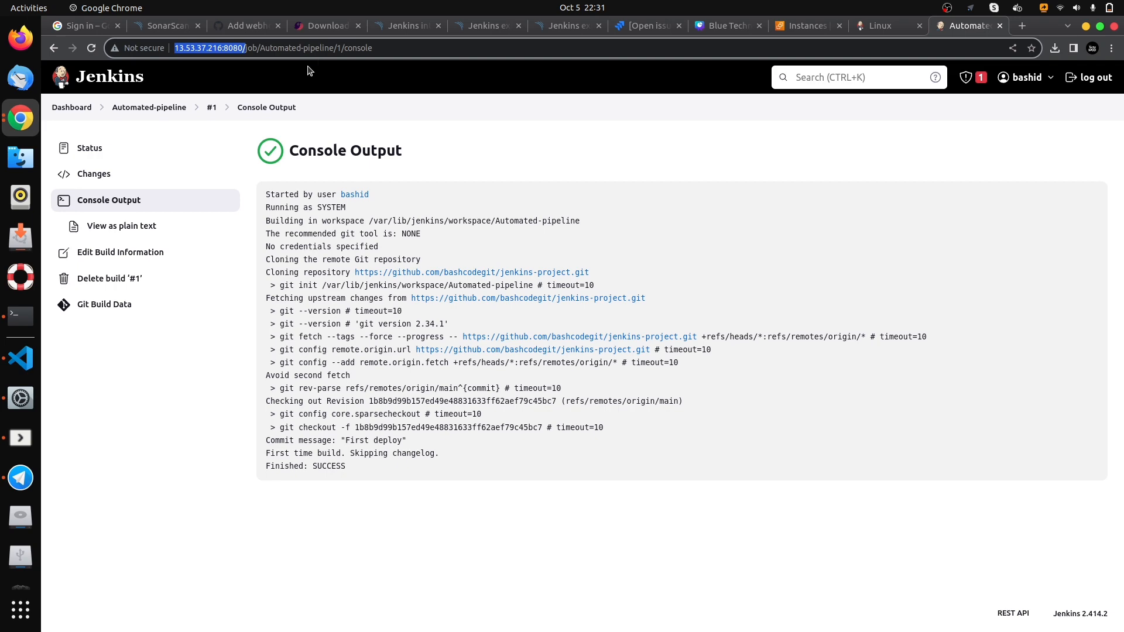
click(241, 25)
key(ctrl+v)
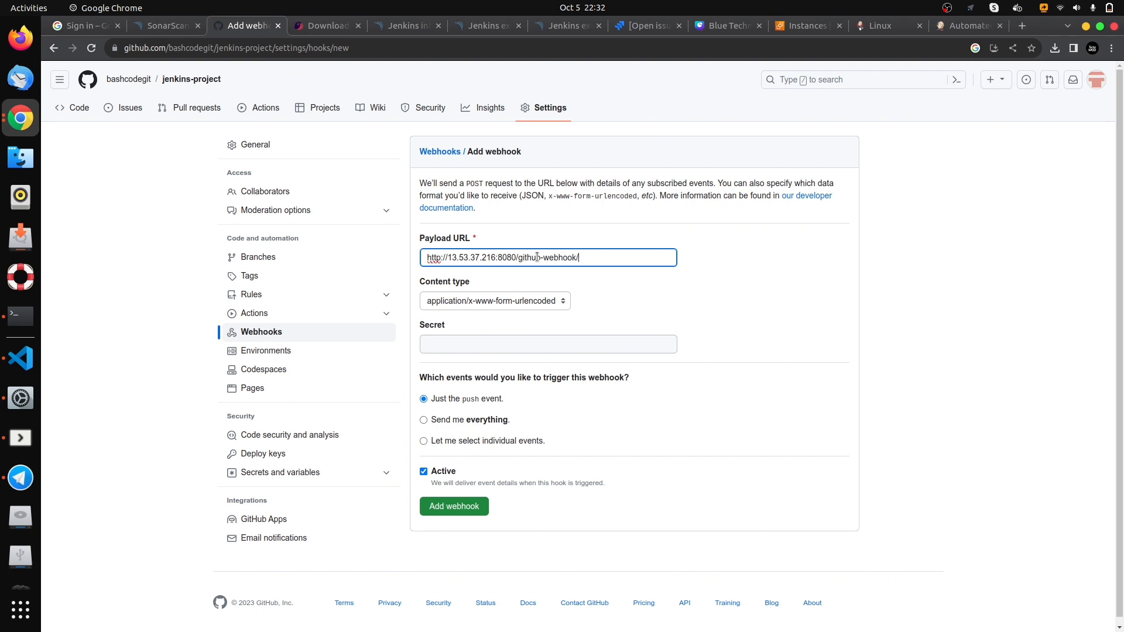
double_click(537, 257)
triple_click(536, 257)
click(550, 257)
scroll(500, 355, down, 1)
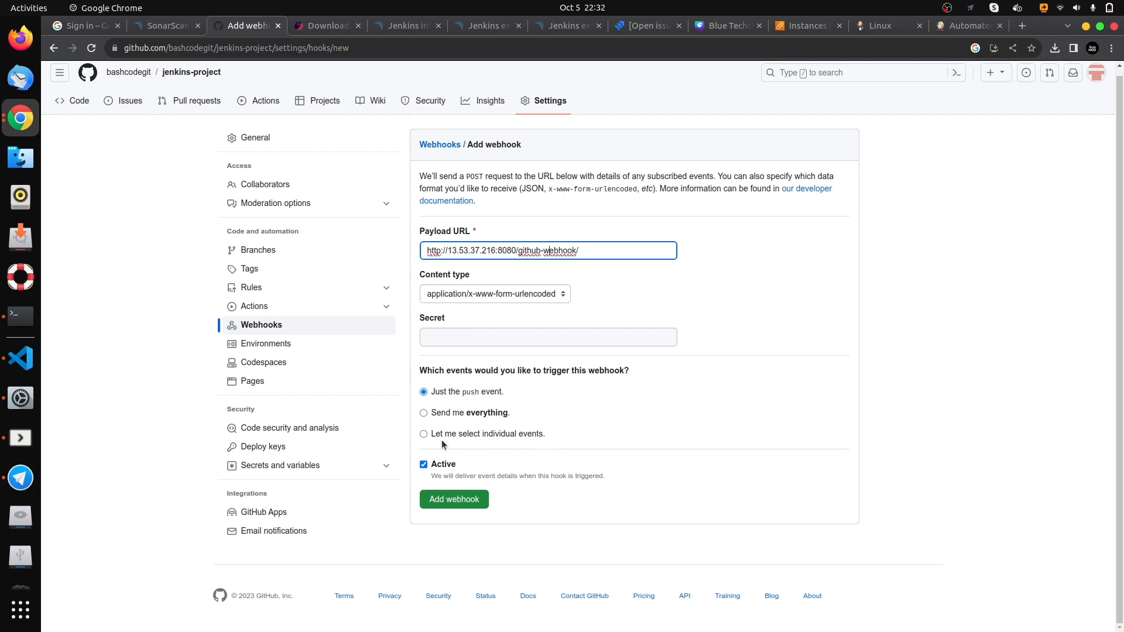
- Choose individual trigger events for the webhook, include Pull requests alongside Pushes, and add the webhook
click(423, 435)
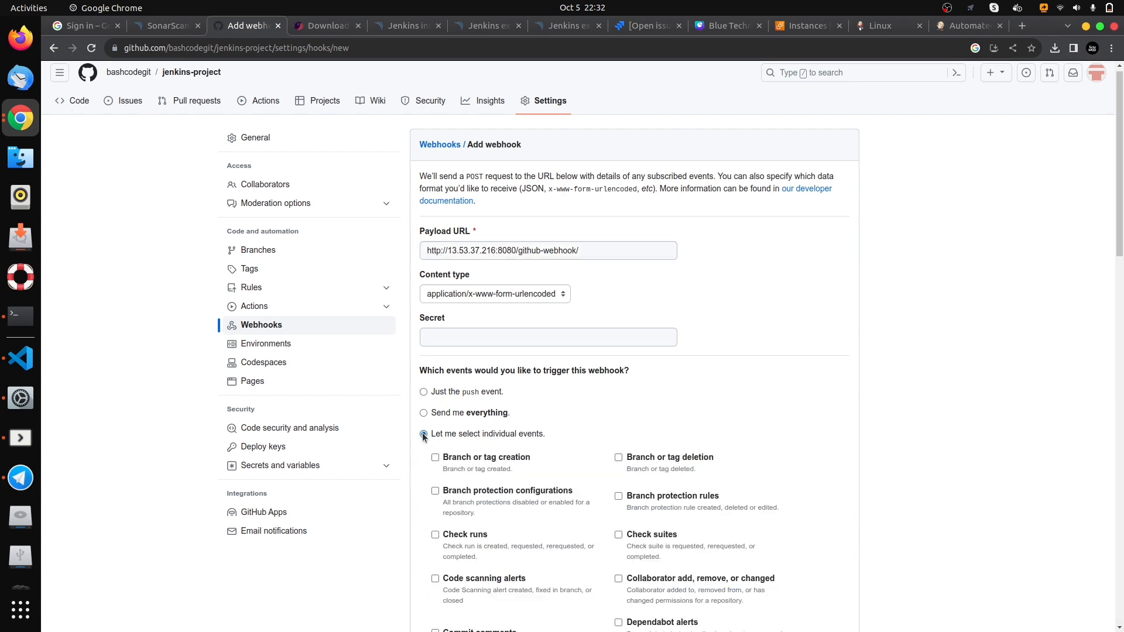
scroll(709, 340, down, 6)
scroll(709, 340, down, 8)
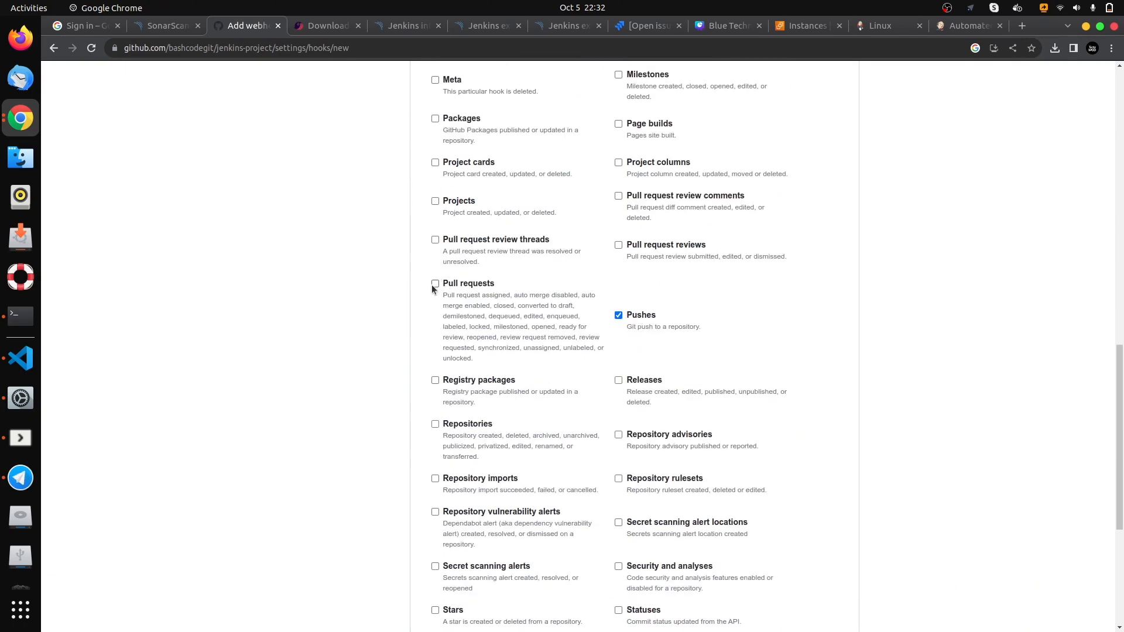
click(434, 284)
scroll(542, 281, down, 5)
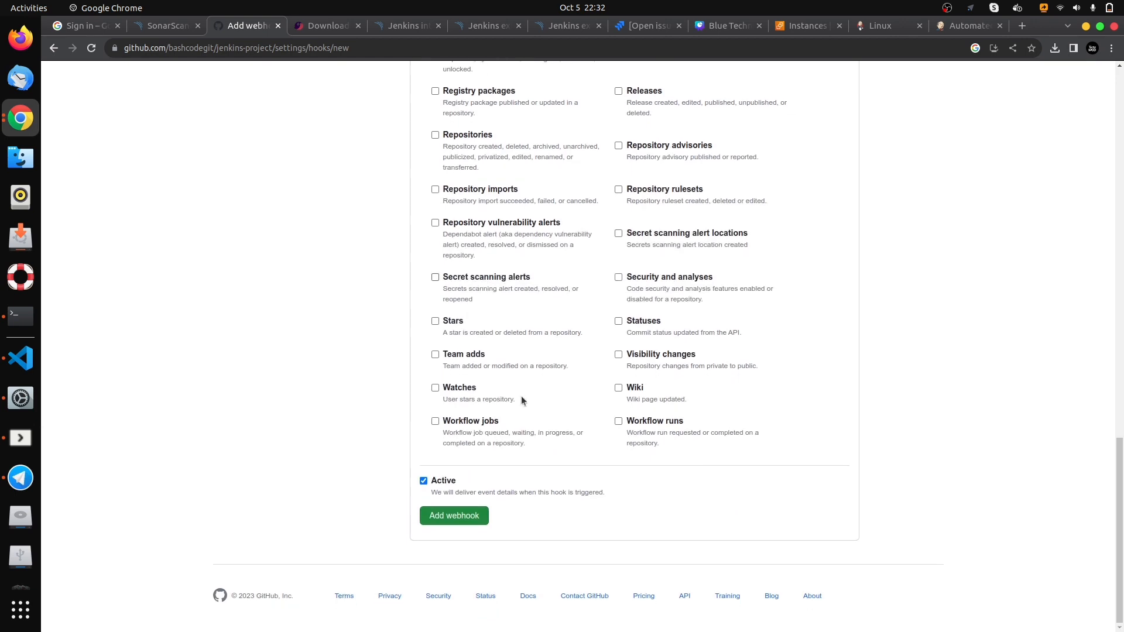
click(452, 514)
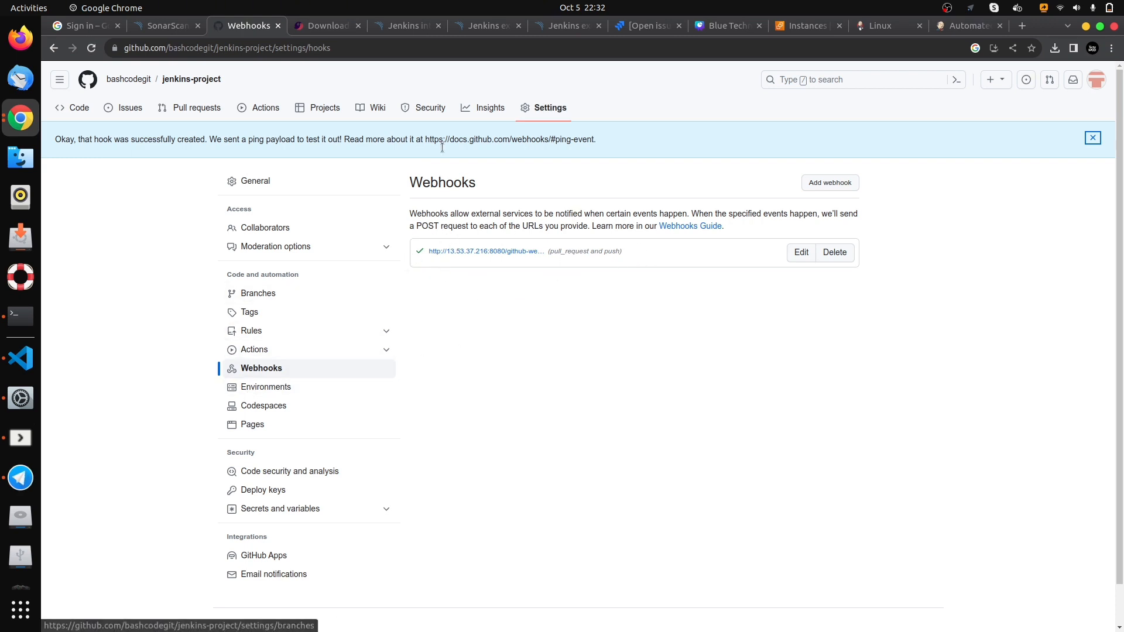
- Return to the jenkins-project repository's main page, then switch to the local project_dir terminal session, list its files and clear the screen
click(182, 87)
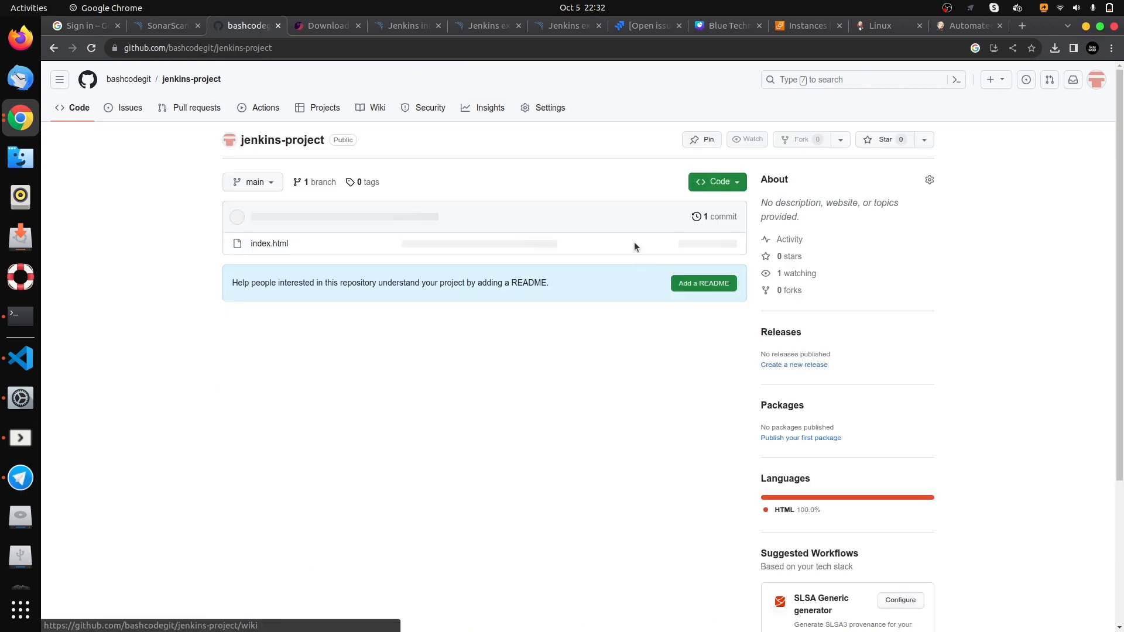
click(5, 327)
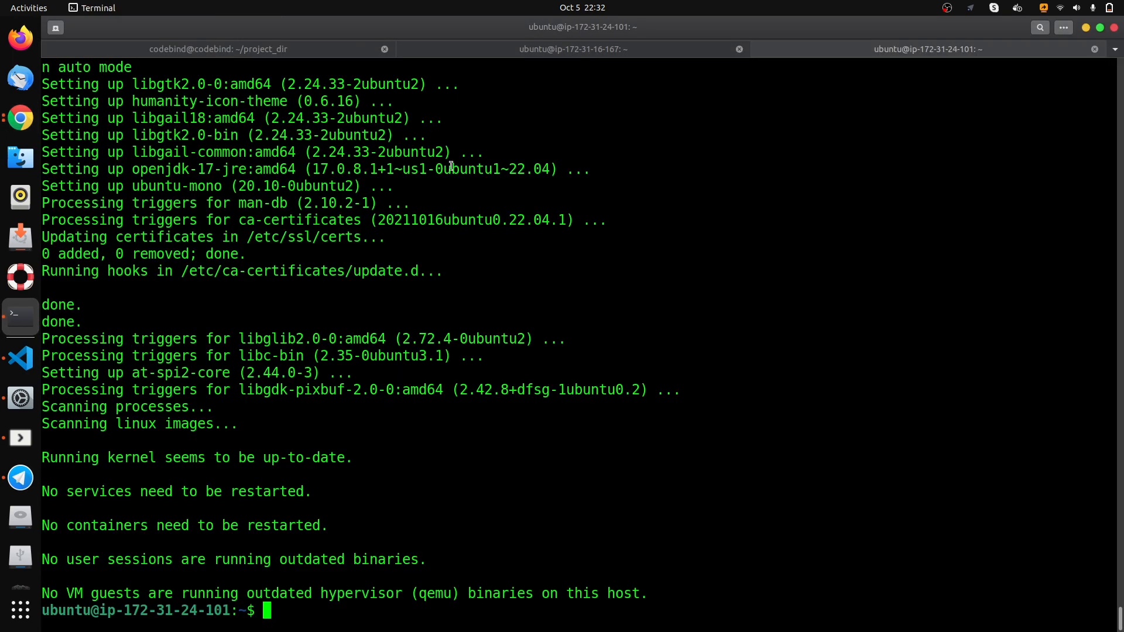
click(561, 49)
click(193, 51)
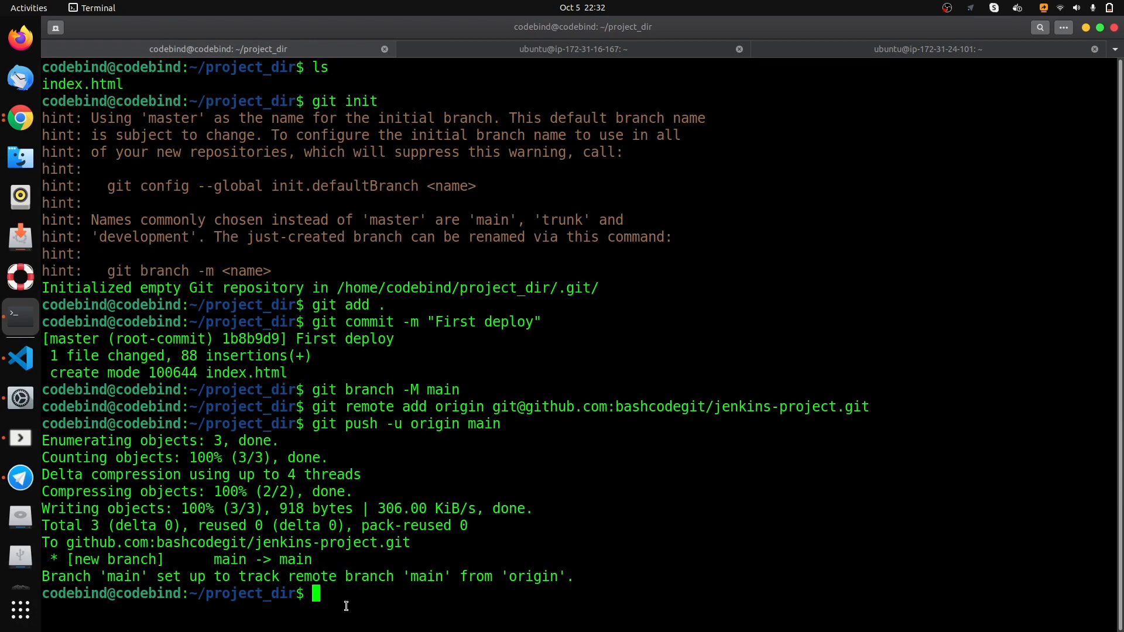
text(ls)
key(Return)
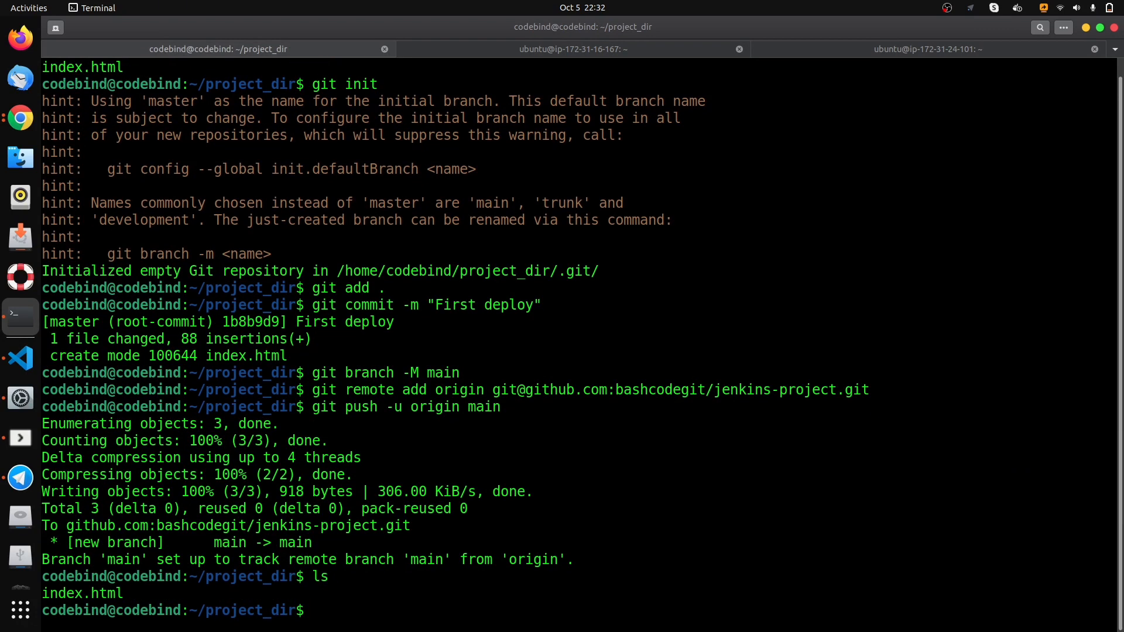
double_click(56, 591)
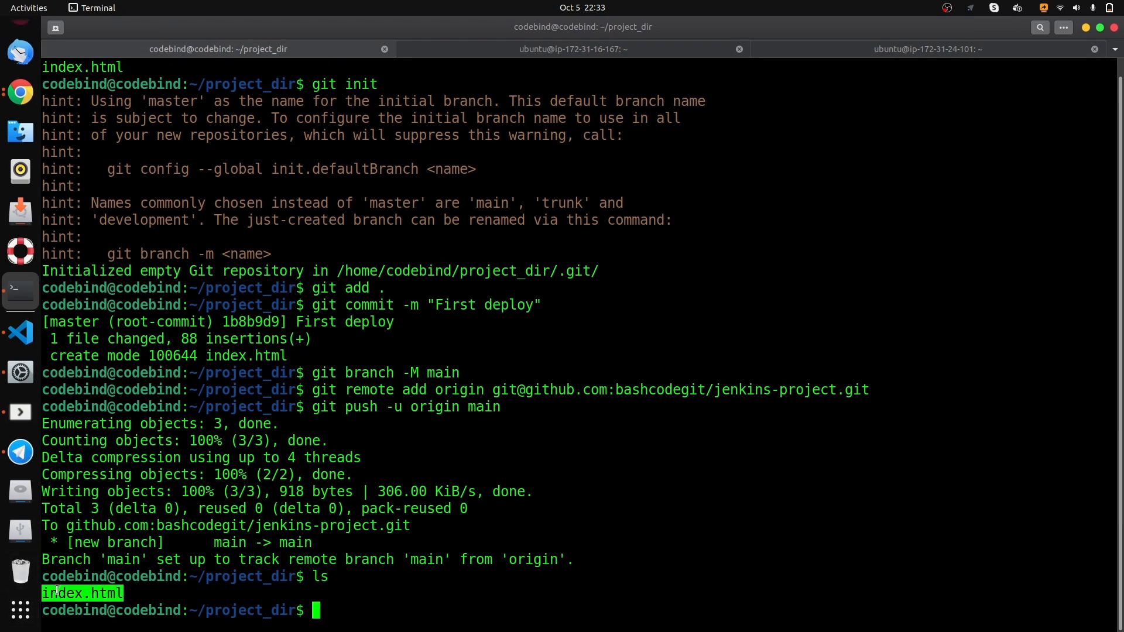
text(clear)
key(Return)
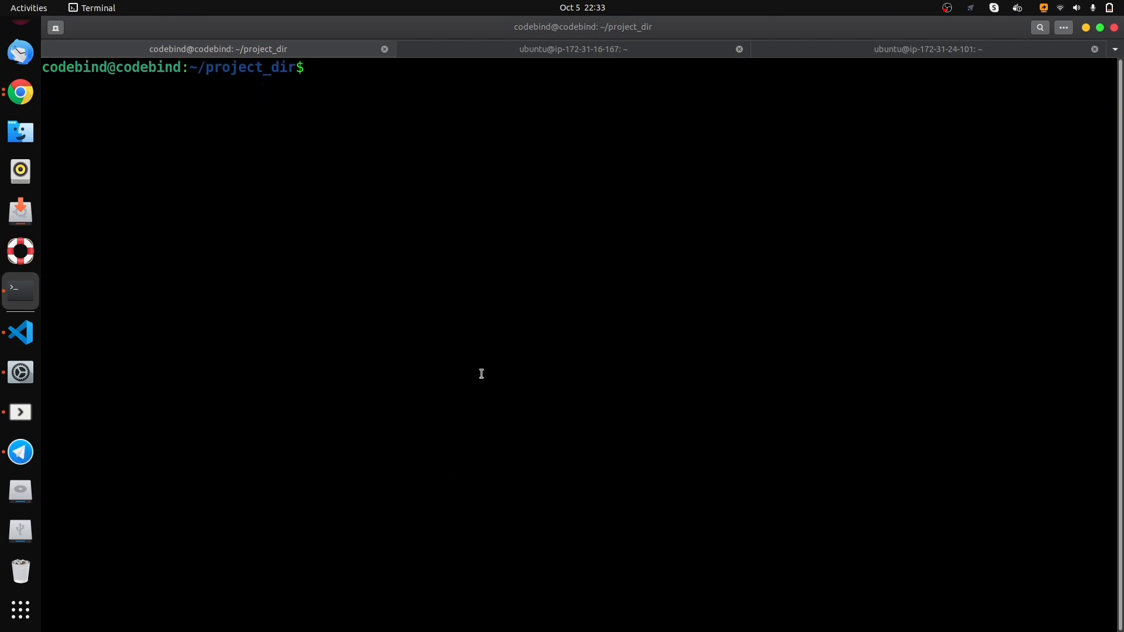
- In Visual Studio Code, change the footer text of index.html after the copyright symbol to "2023 YouTube Channel" and save the file
click(4, 329)
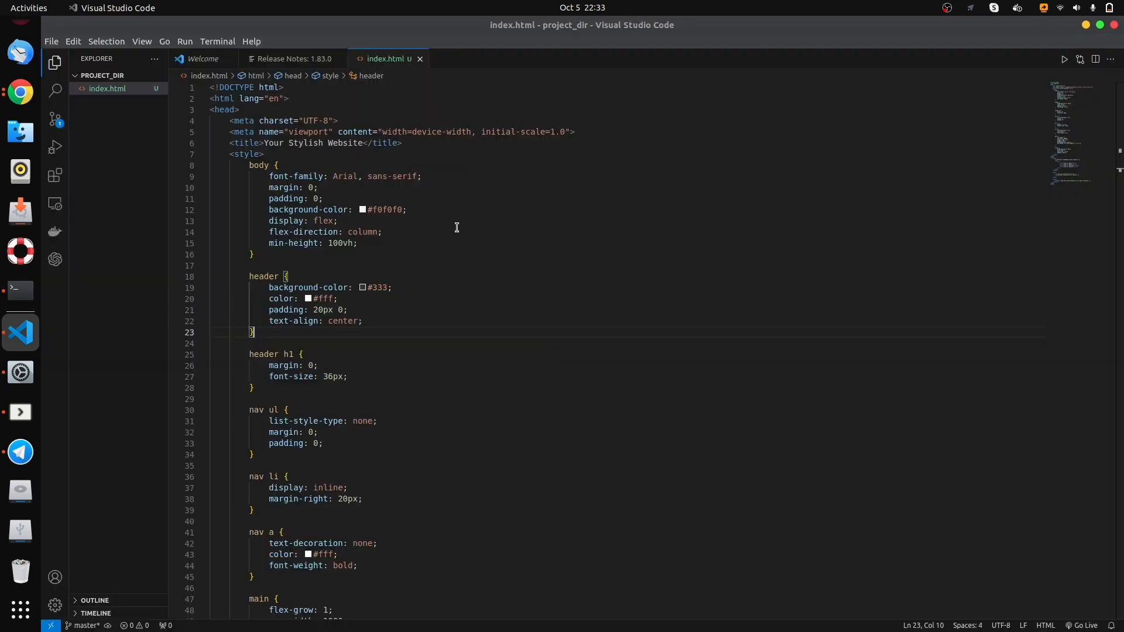
scroll(426, 332, down, 19)
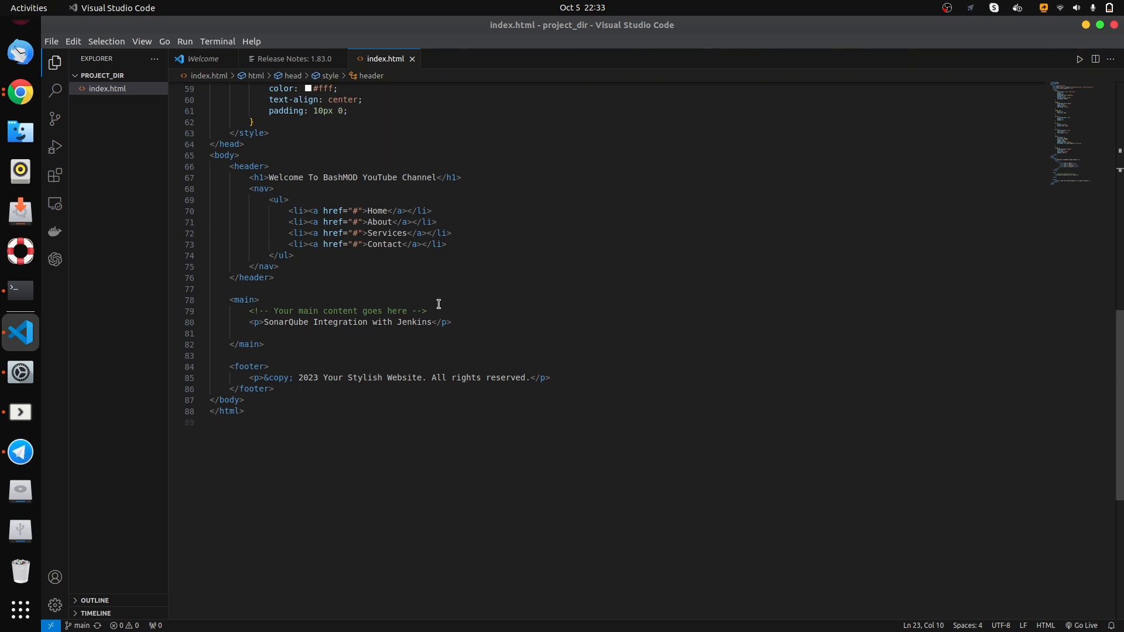
drag(529, 377, 350, 378)
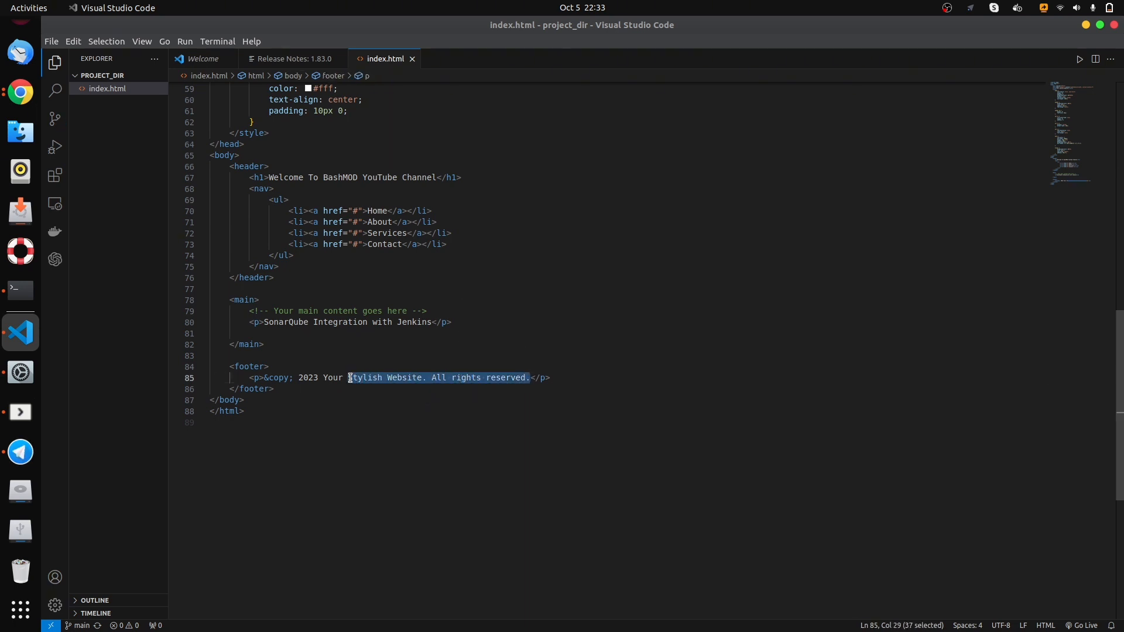
key(BackSpace)
key(BackSpace)
key(BackSpace)
key(BackSpace)
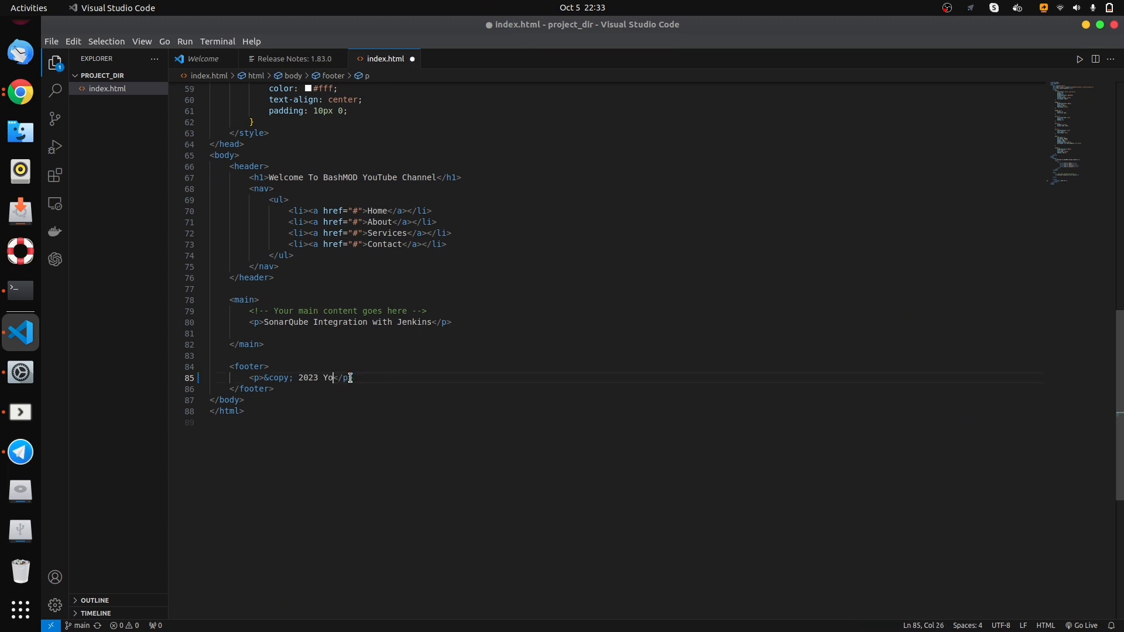
text(uT)
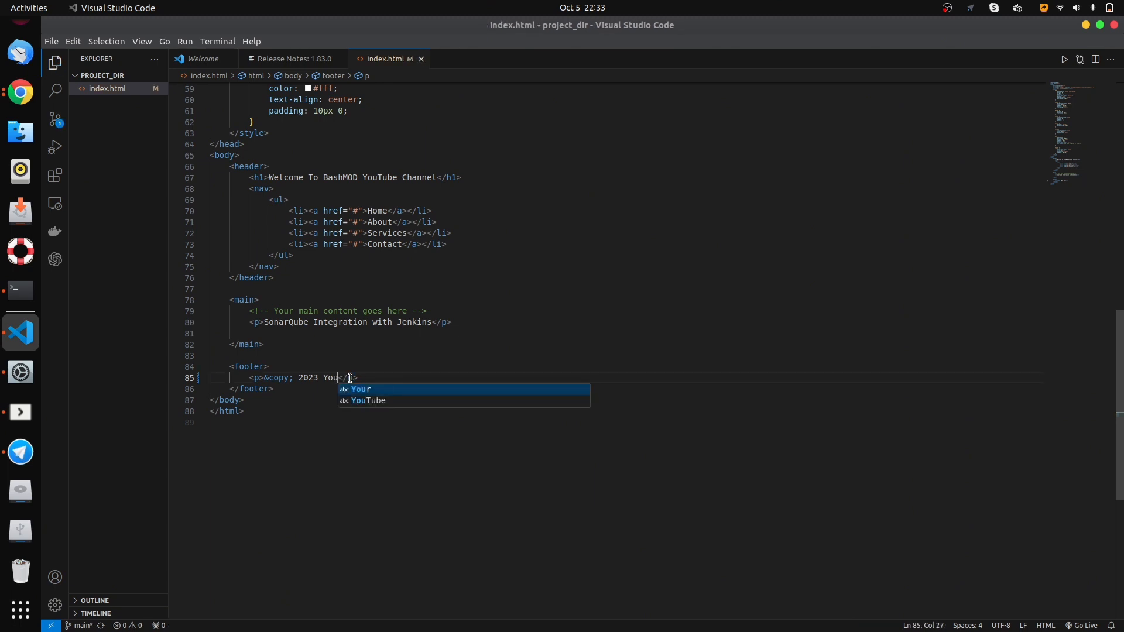
text(ube Chann)
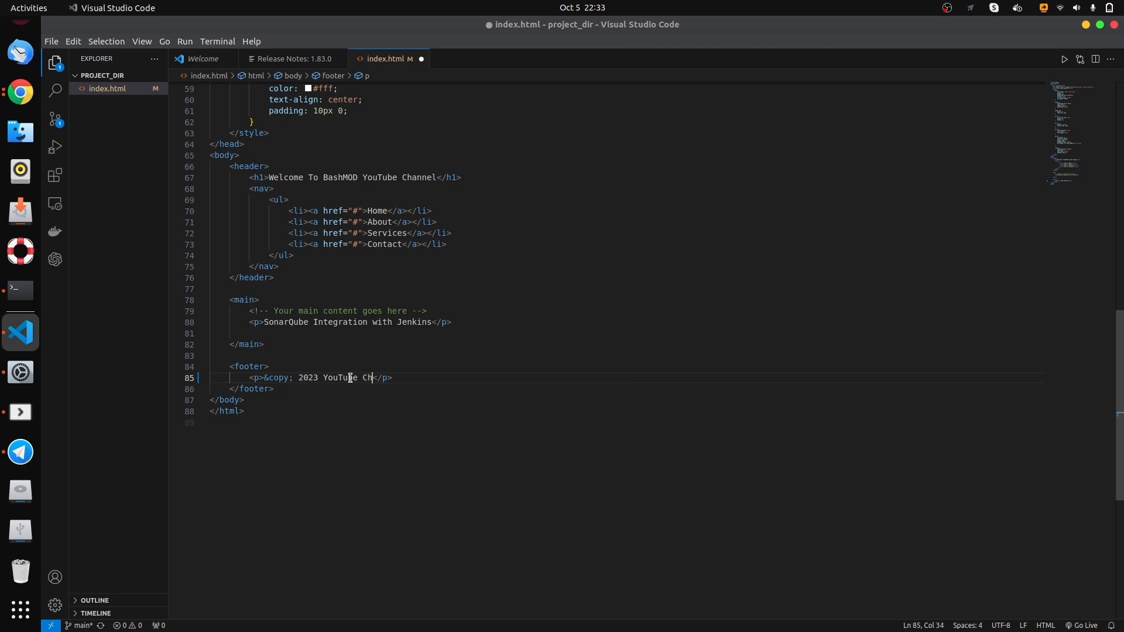
text(el)
key(ctrl+s)
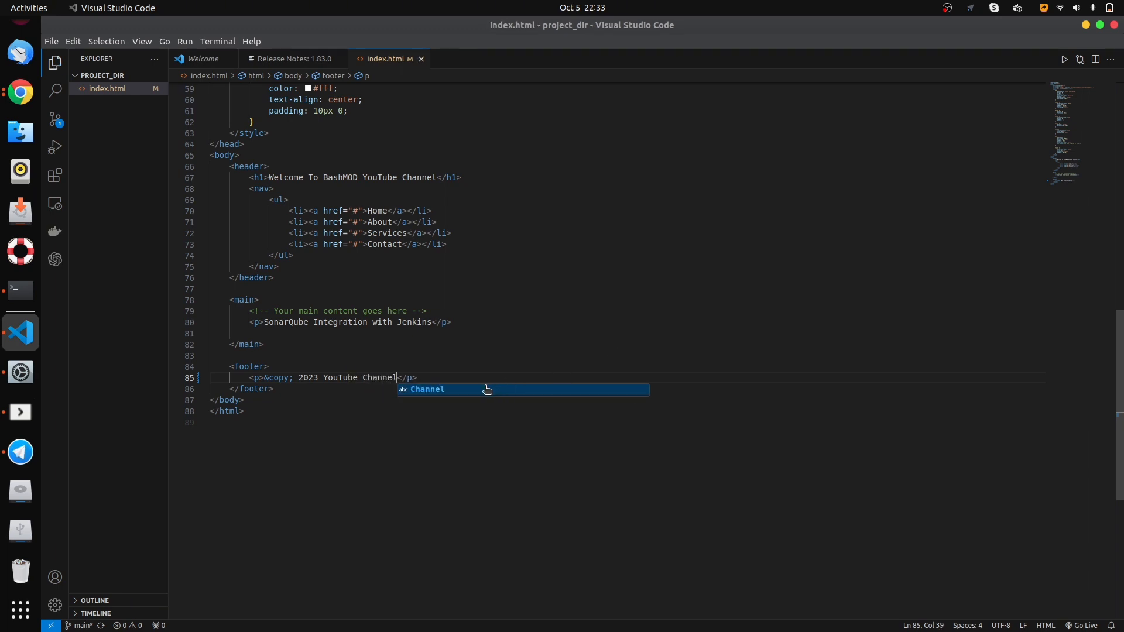
key(End)
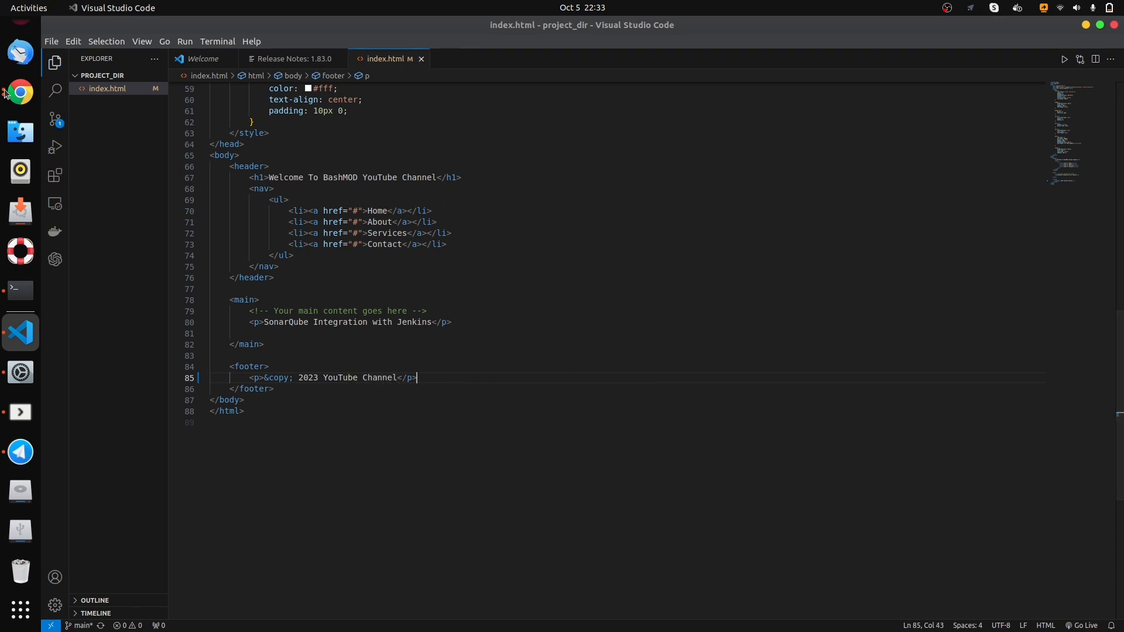
- In the project_dir terminal, check the Git status and stage all changes with git add
click(21, 290)
text(git status)
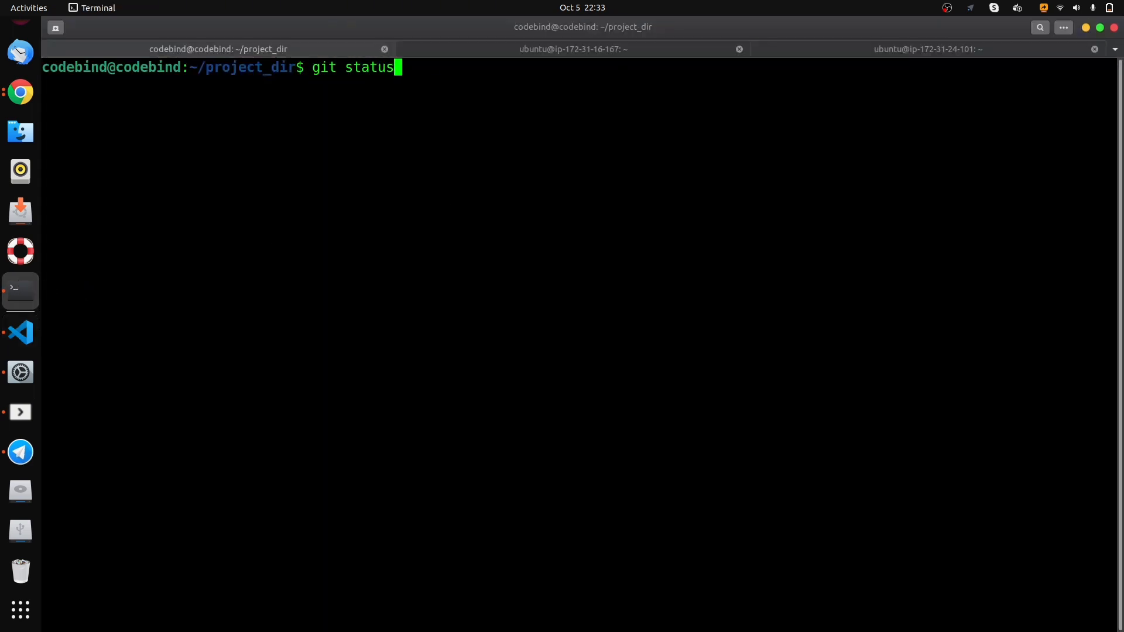
key(Return)
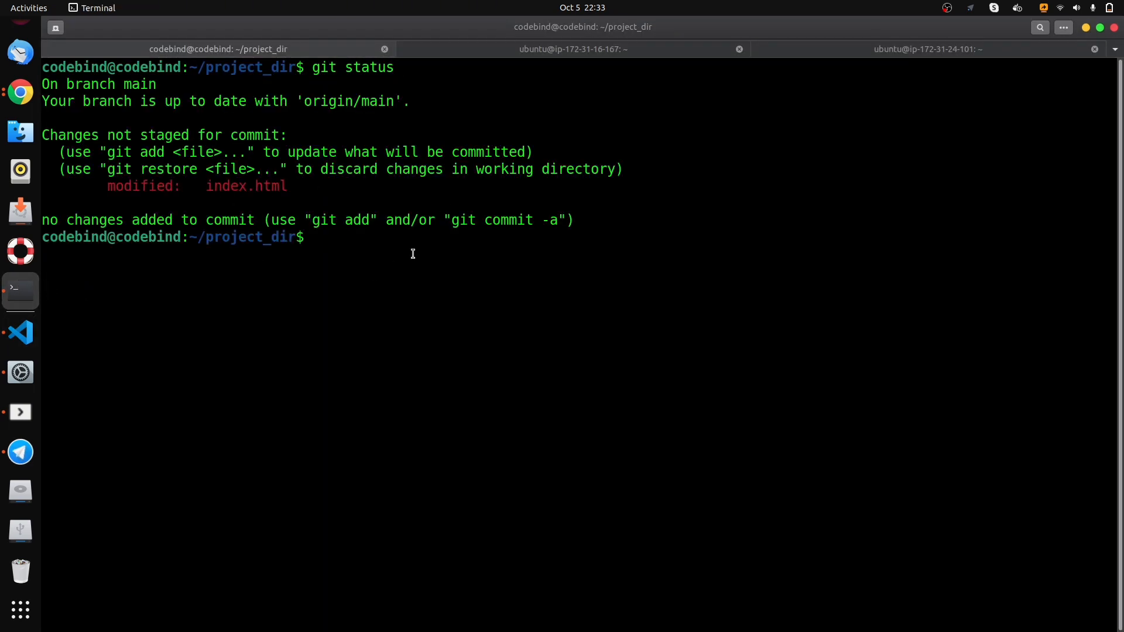
text(git add .)
key(Return)
- Commit the staged change with git commit, using the message "edited"
text(g)
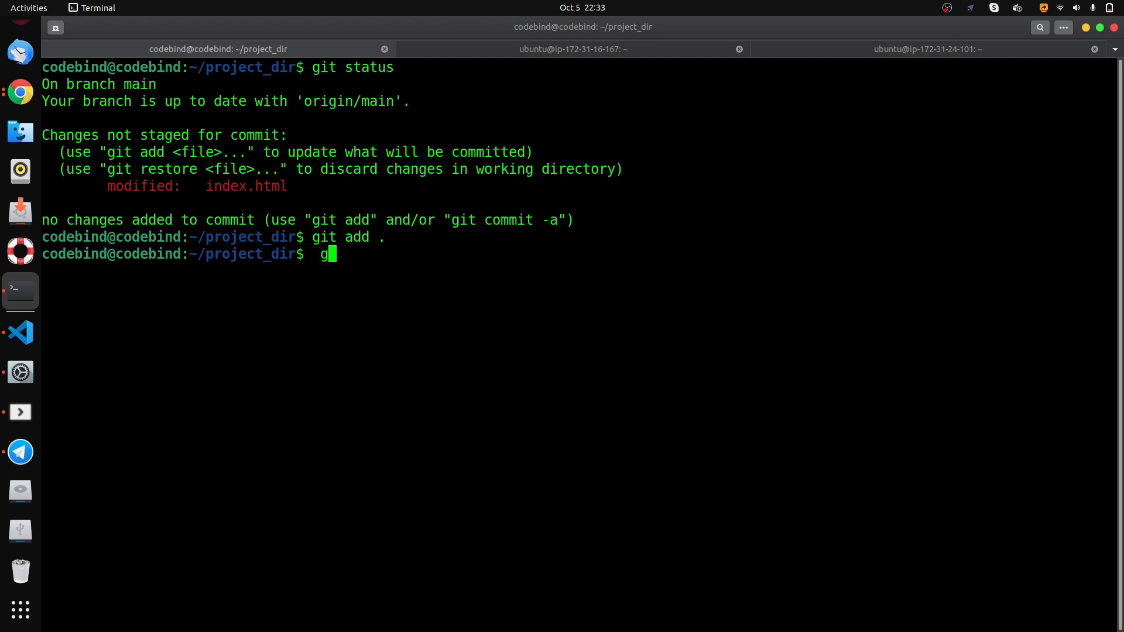
text(it a)
key(BackSpace)
text(comm)
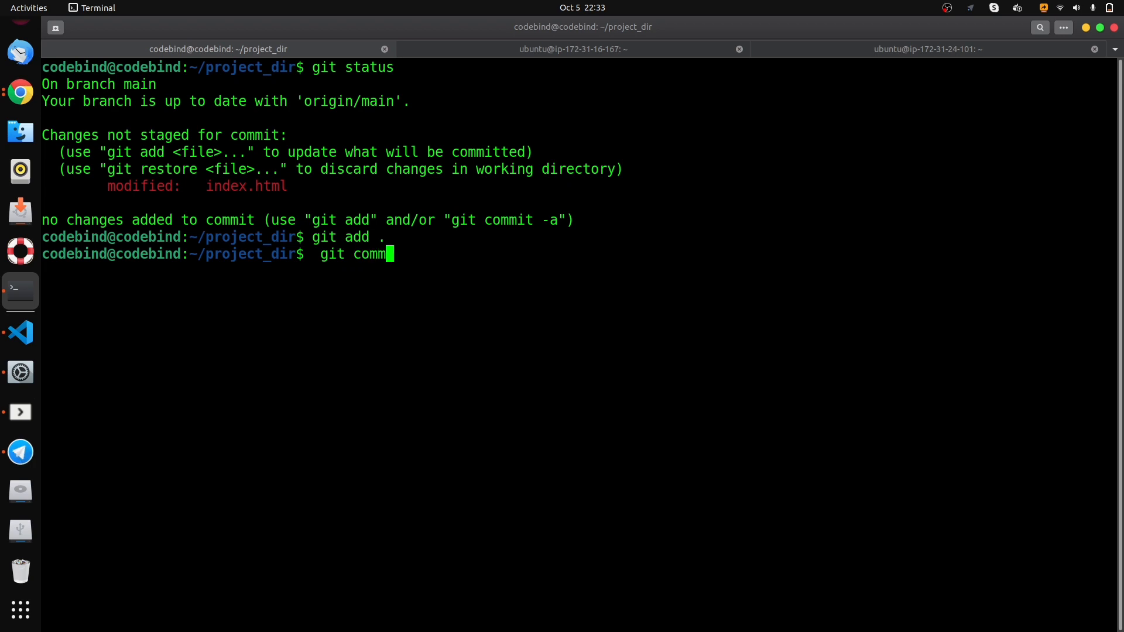
text(it -m "edited")
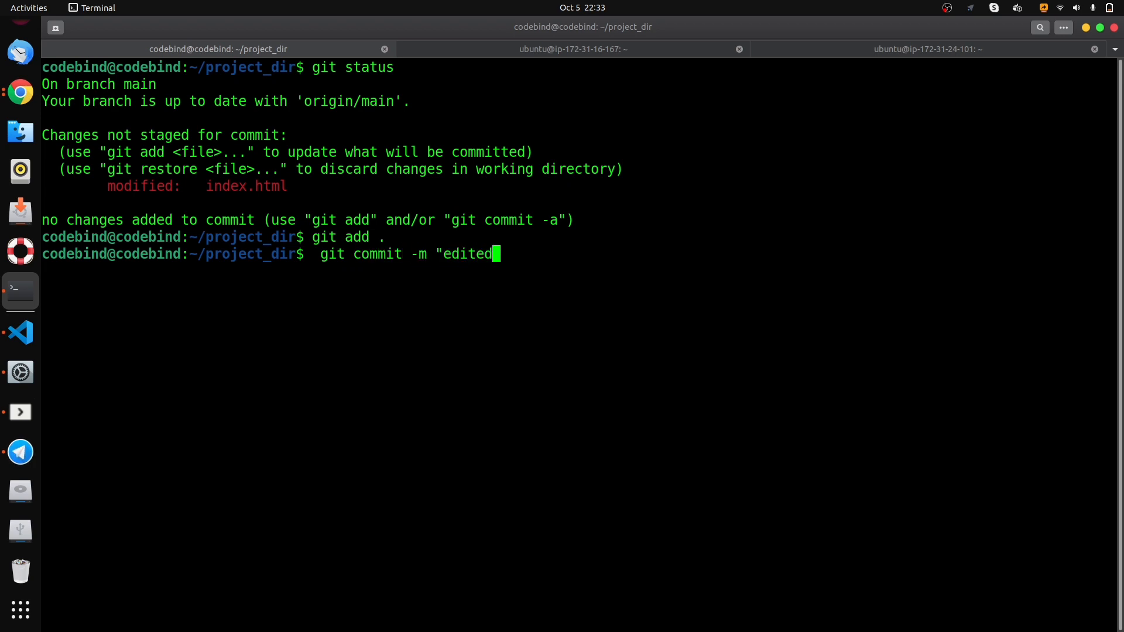
key(Return)
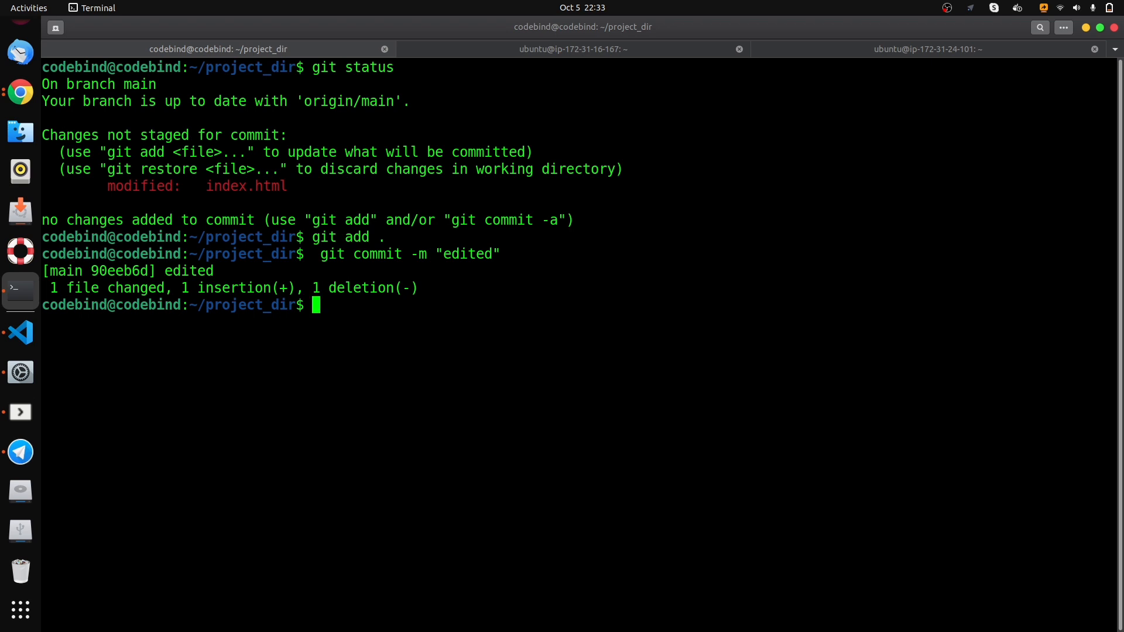
- Push the commit to GitHub with git push -u origin main
text(git add .)
key(Up)
key(Up)
key(Up)
key(Up)
key(Down)
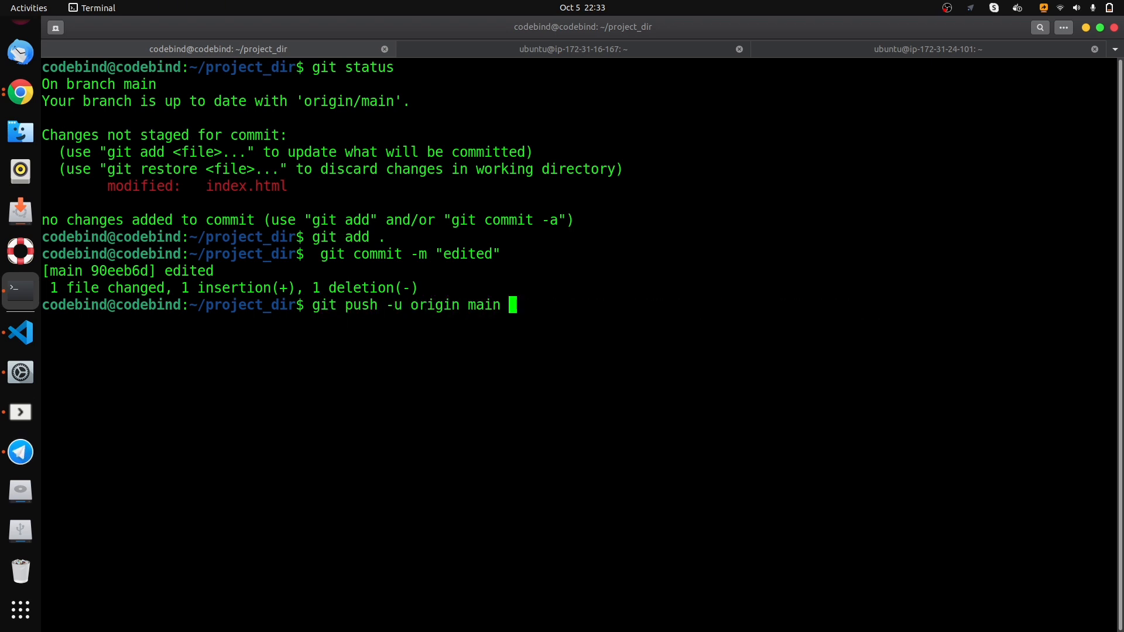
key(Return)
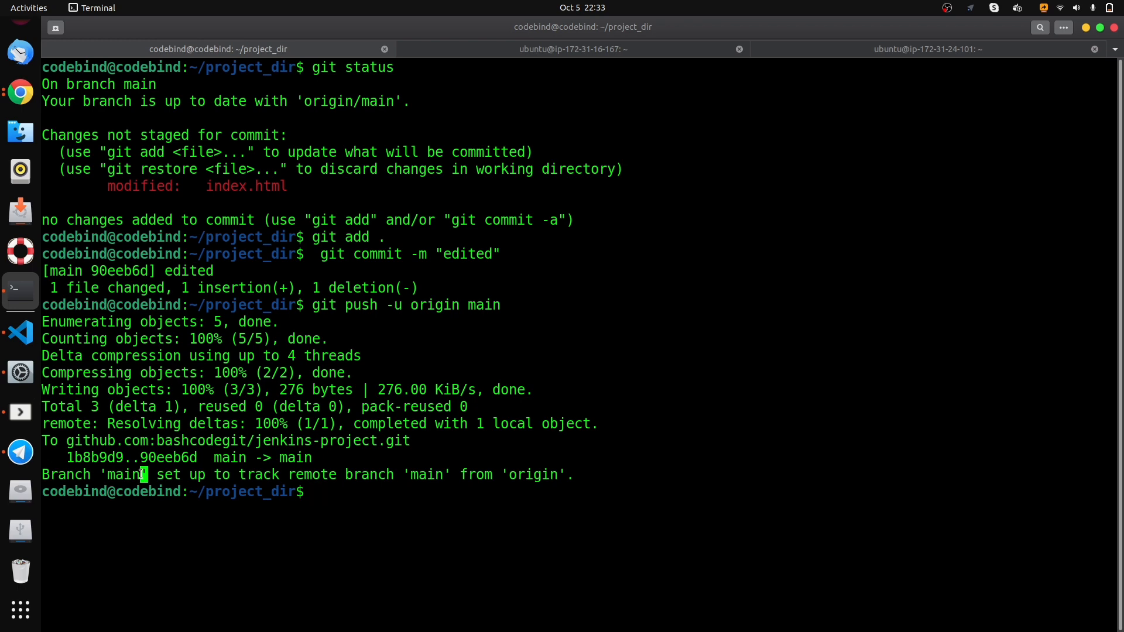
triple_click(142, 471)
click(157, 456)
- Open index.html in the jenkins-project repository on GitHub and check the footer line for the pushed edit
click(20, 92)
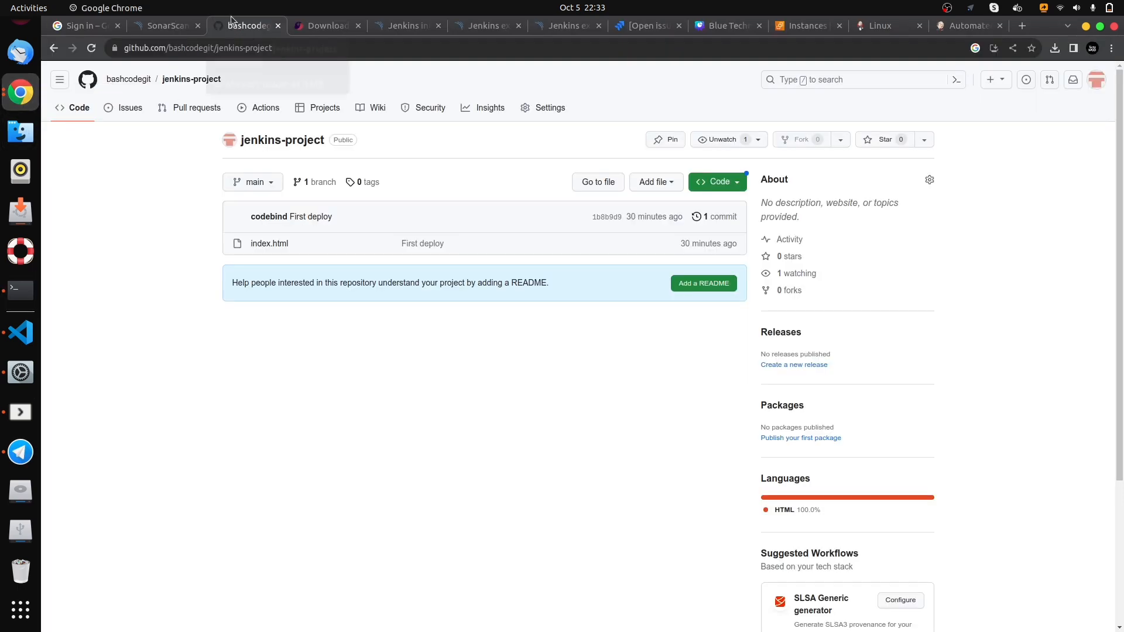
click(263, 244)
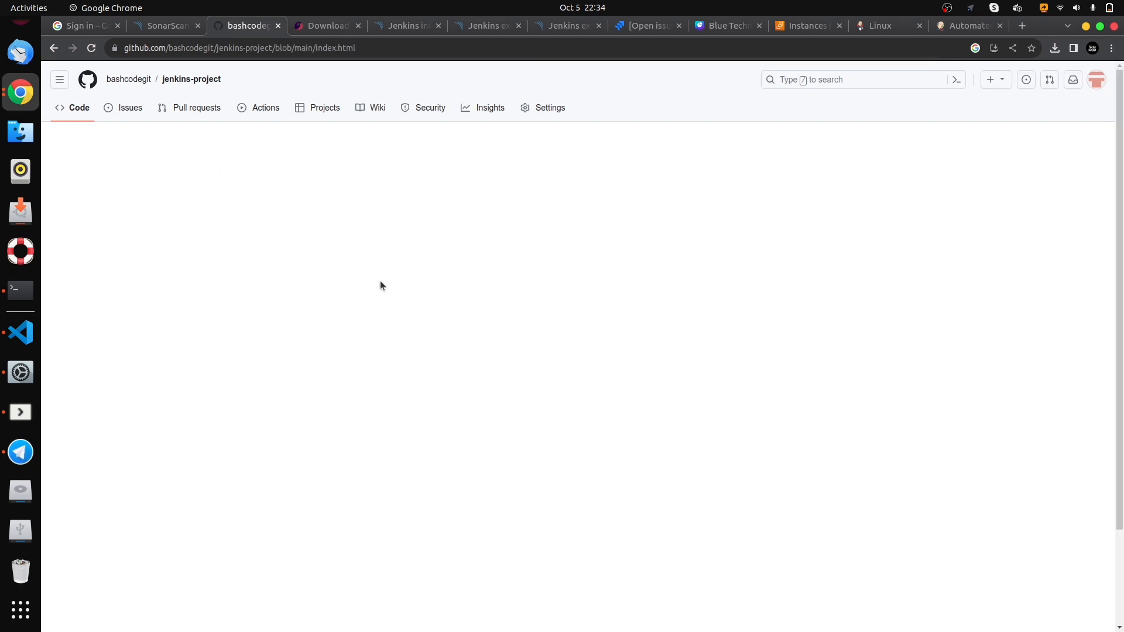
scroll(557, 336, down, 10)
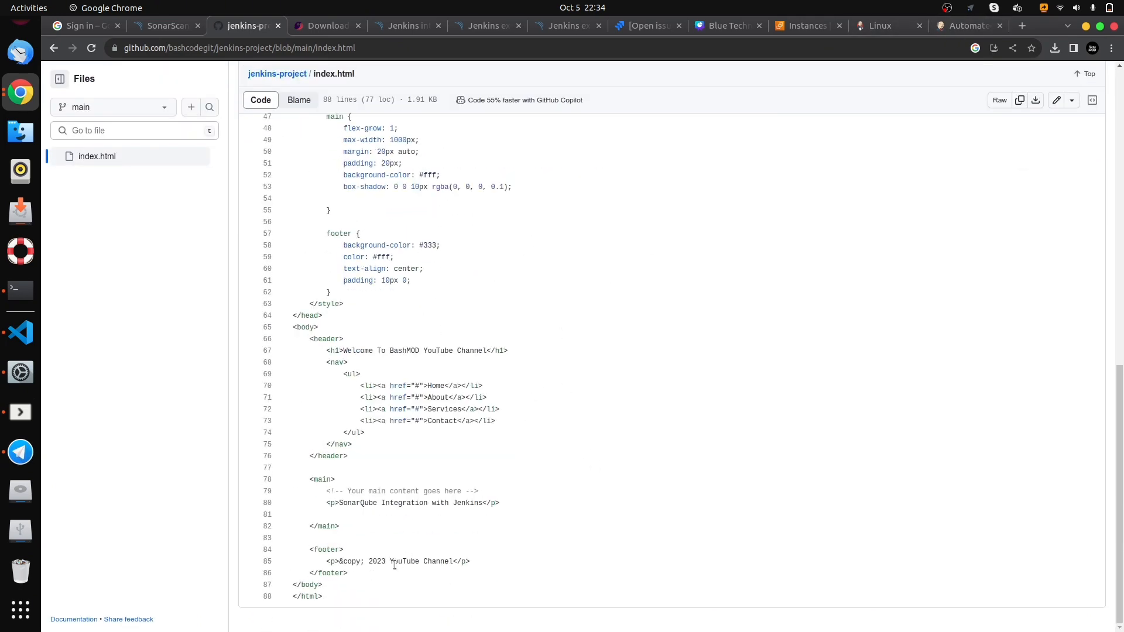
triple_click(395, 565)
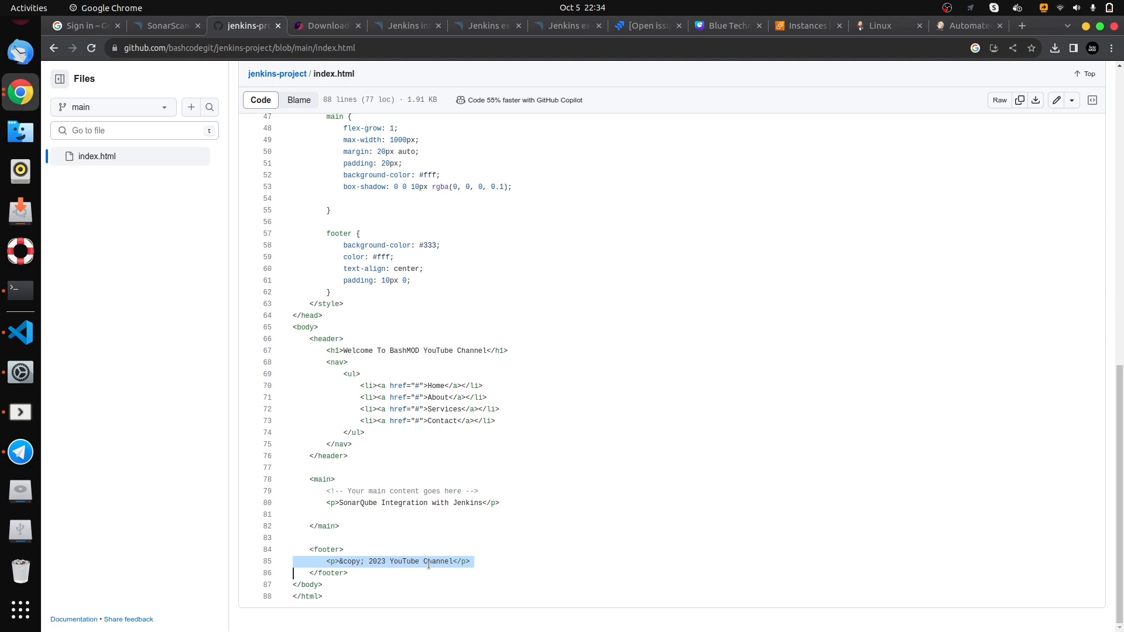
click(485, 559)
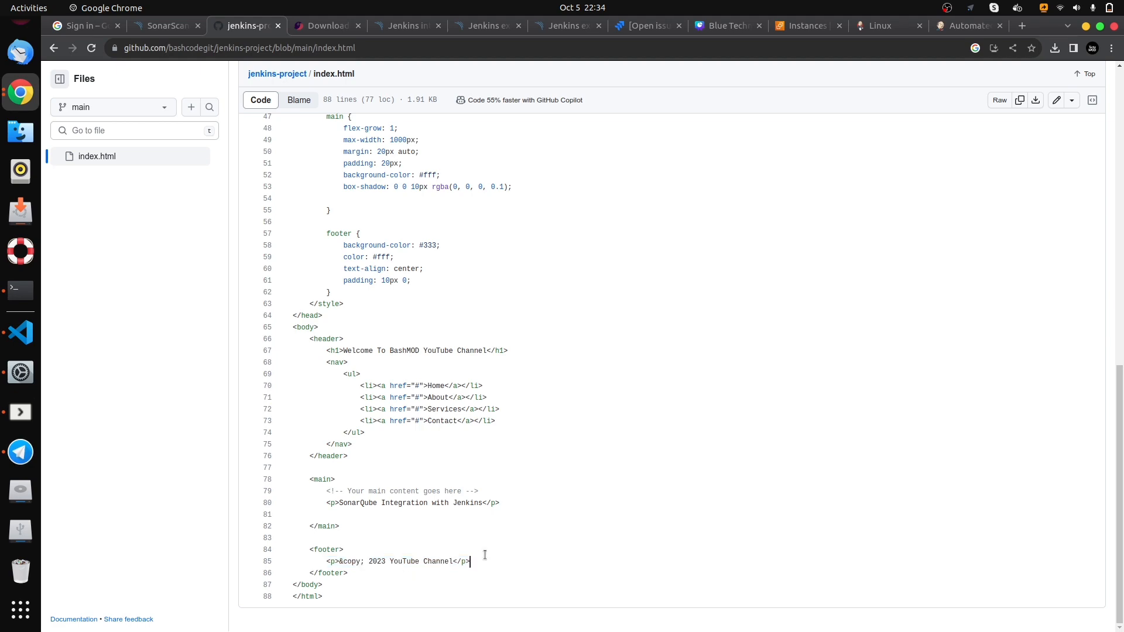
- Switch to Jenkins and open the Automated-pipeline project page to check its build history for a webhook-triggered build
click(881, 32)
click(944, 23)
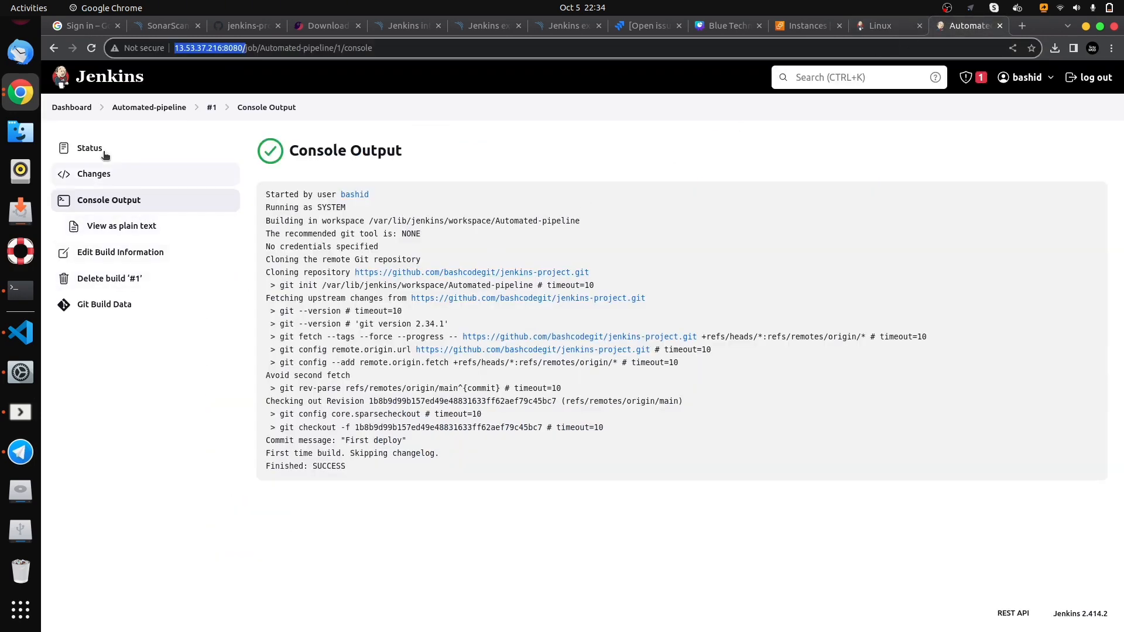
click(147, 108)
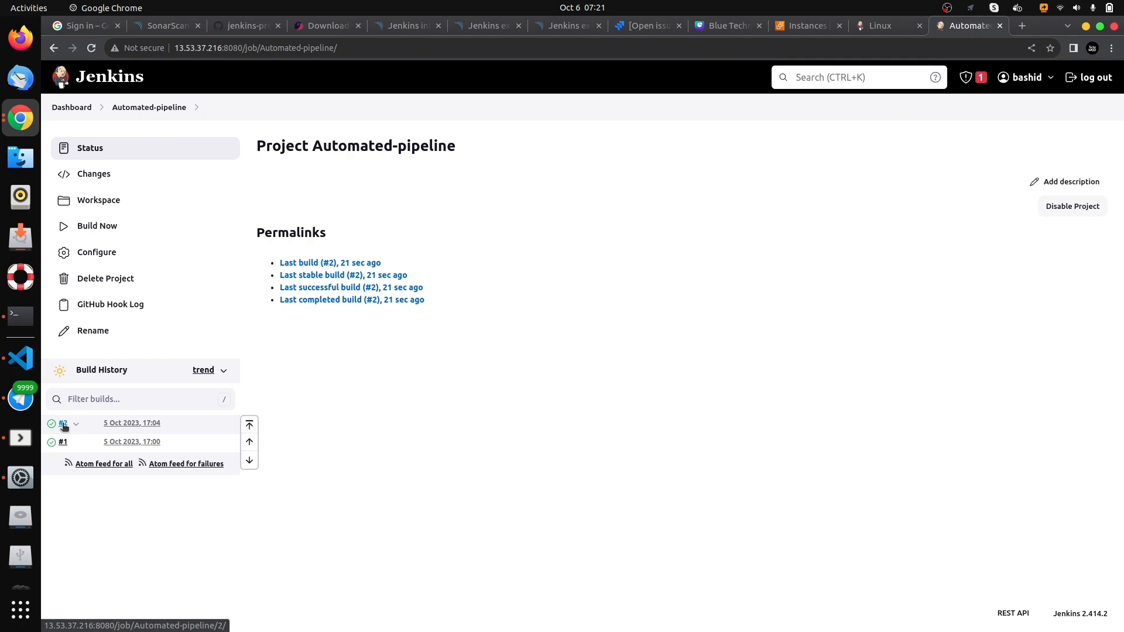
- Open the existing github-webhook entry for editing in the settings of the jenkins-project repository on GitHub
click(237, 28)
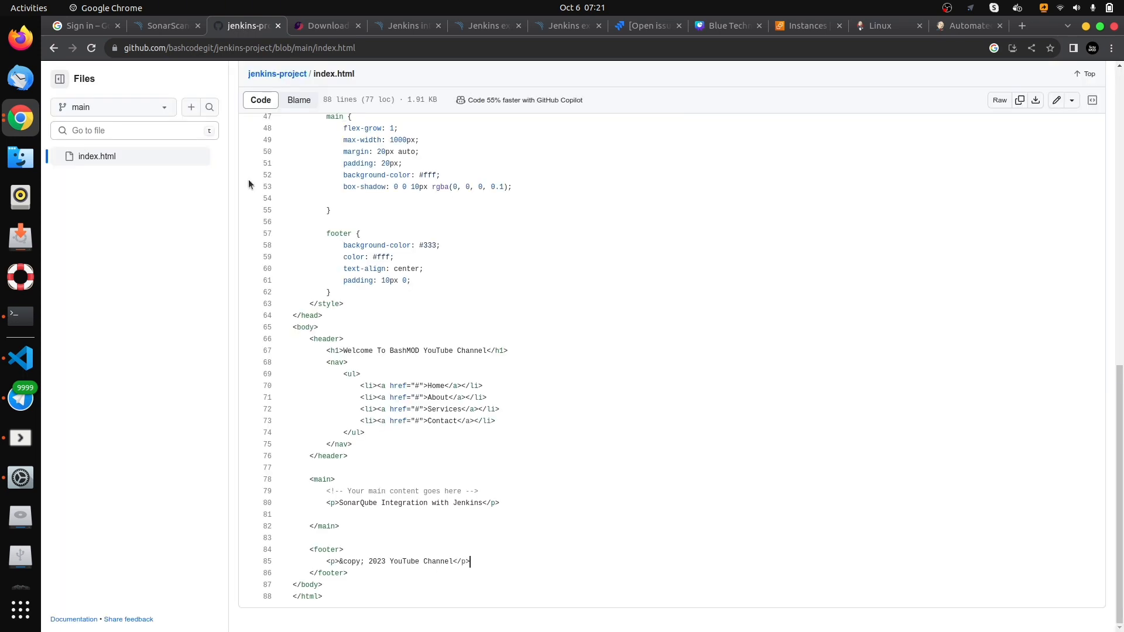
scroll(249, 179, up, 8)
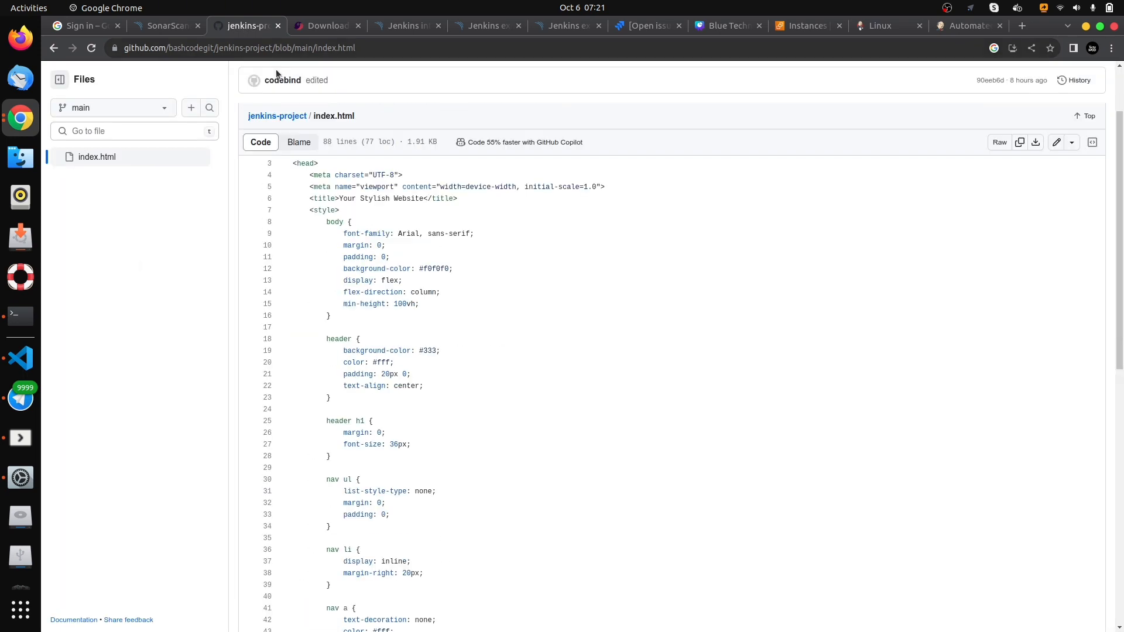
click(54, 49)
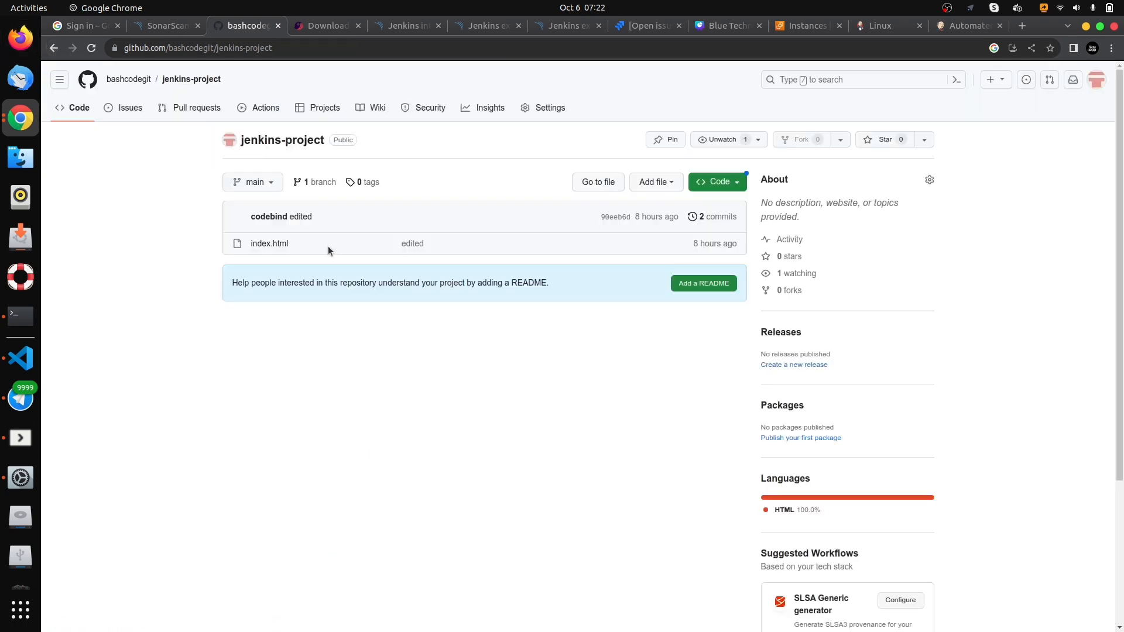
click(547, 118)
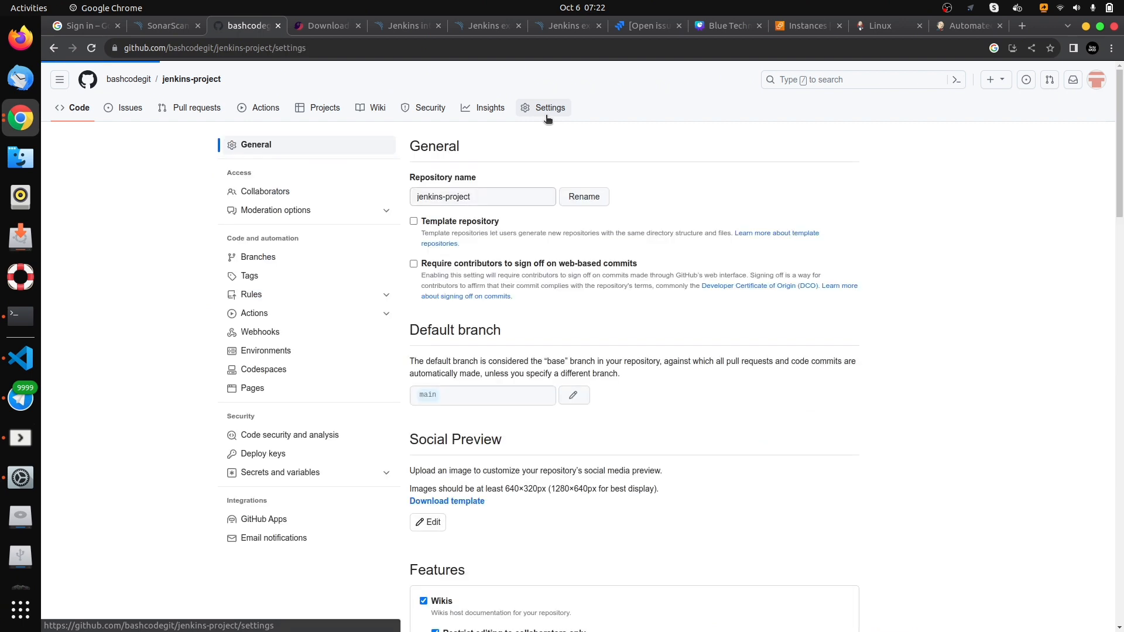
click(261, 335)
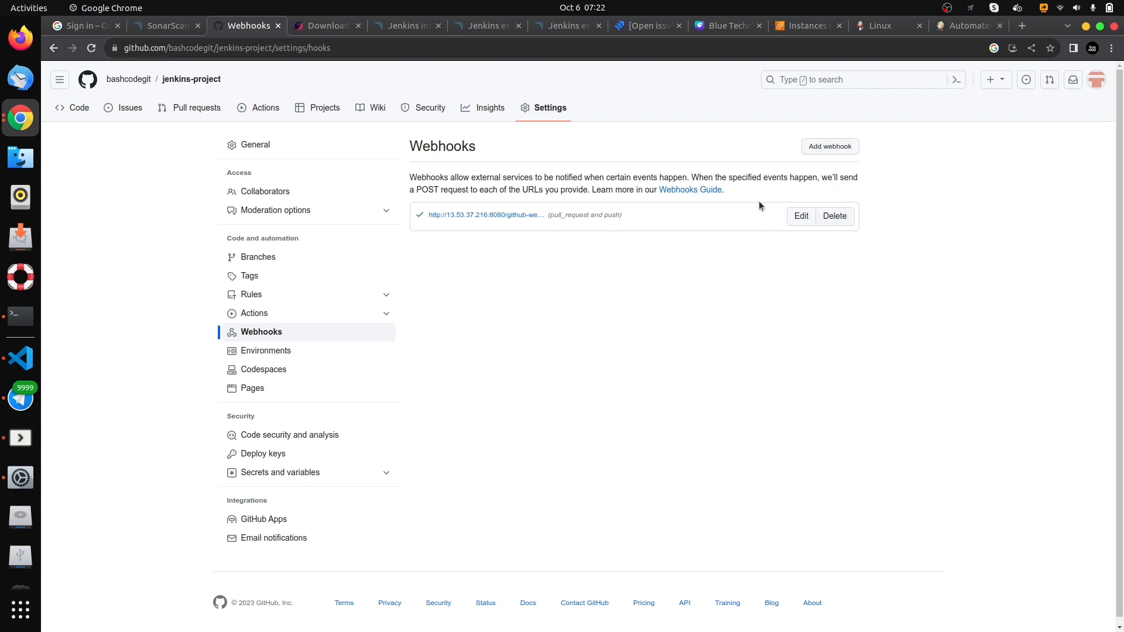
click(799, 216)
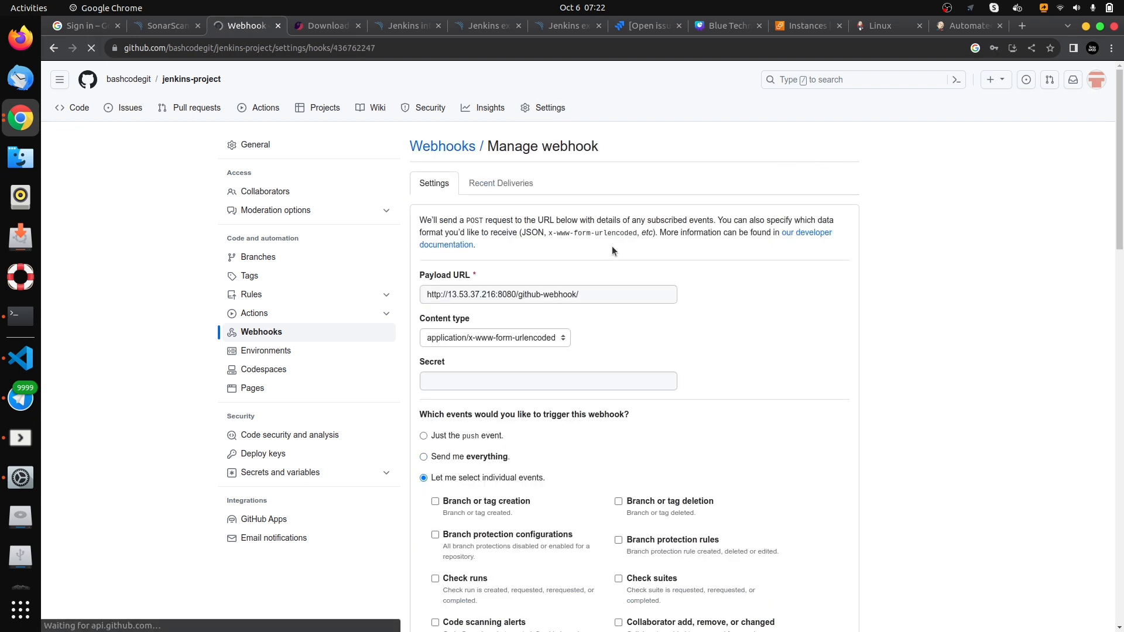
- Review the github-webhook settings on GitHub, checking the payload URL and the individual events selected to trigger it
scroll(612, 246, down, 1)
scroll(516, 421, down, 3)
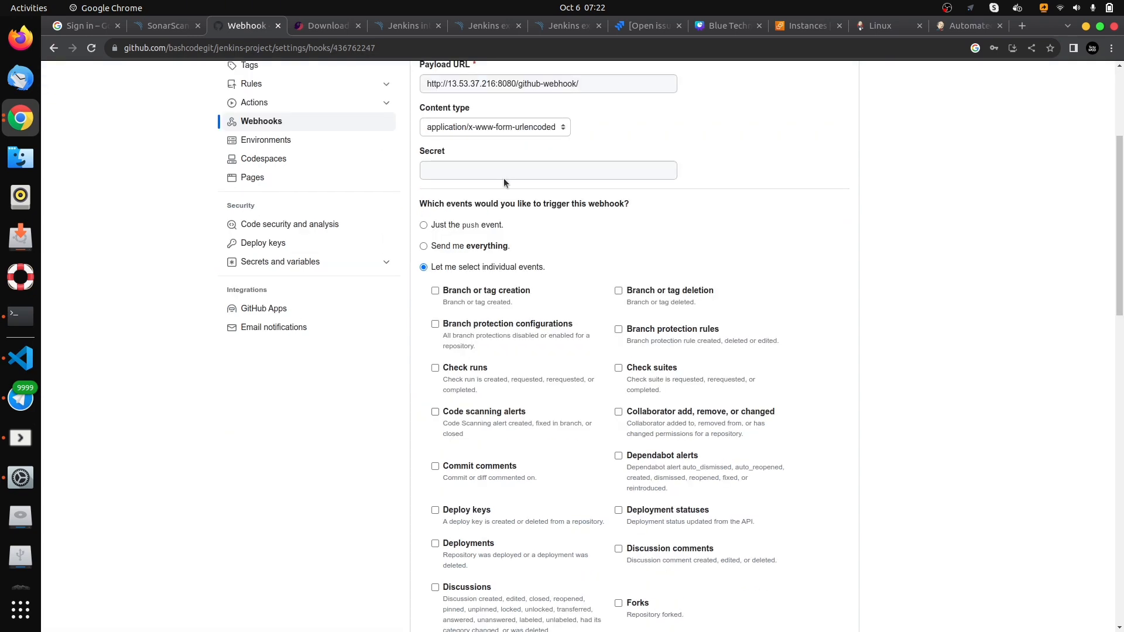
scroll(538, 351, down, 6)
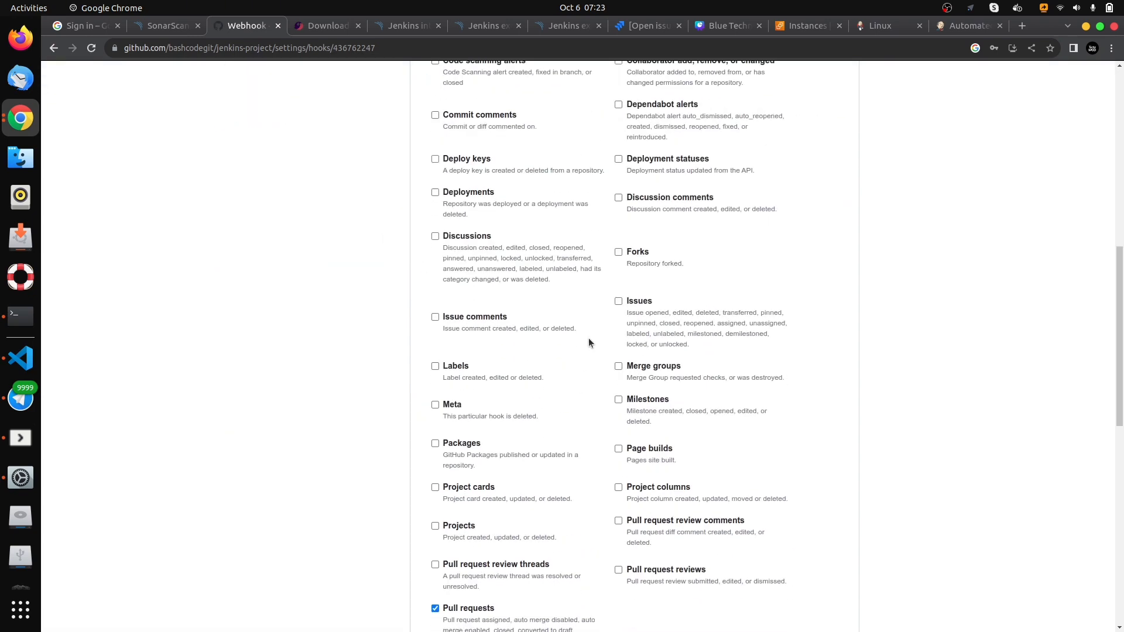
scroll(589, 342, down, 5)
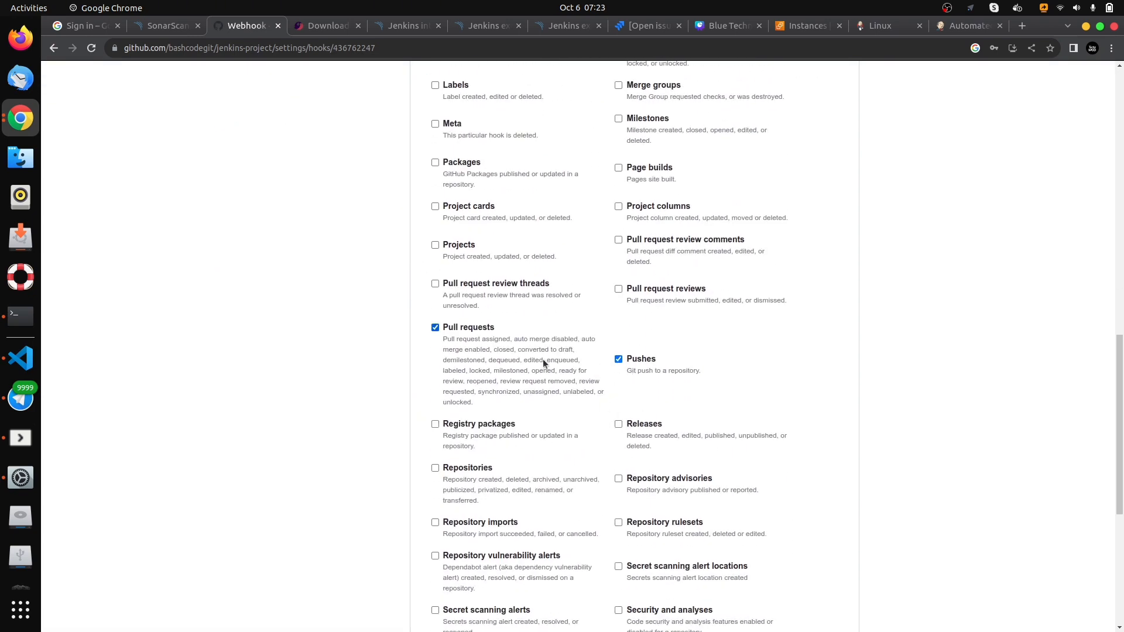
scroll(508, 296, up, 11)
scroll(508, 297, down, 2)
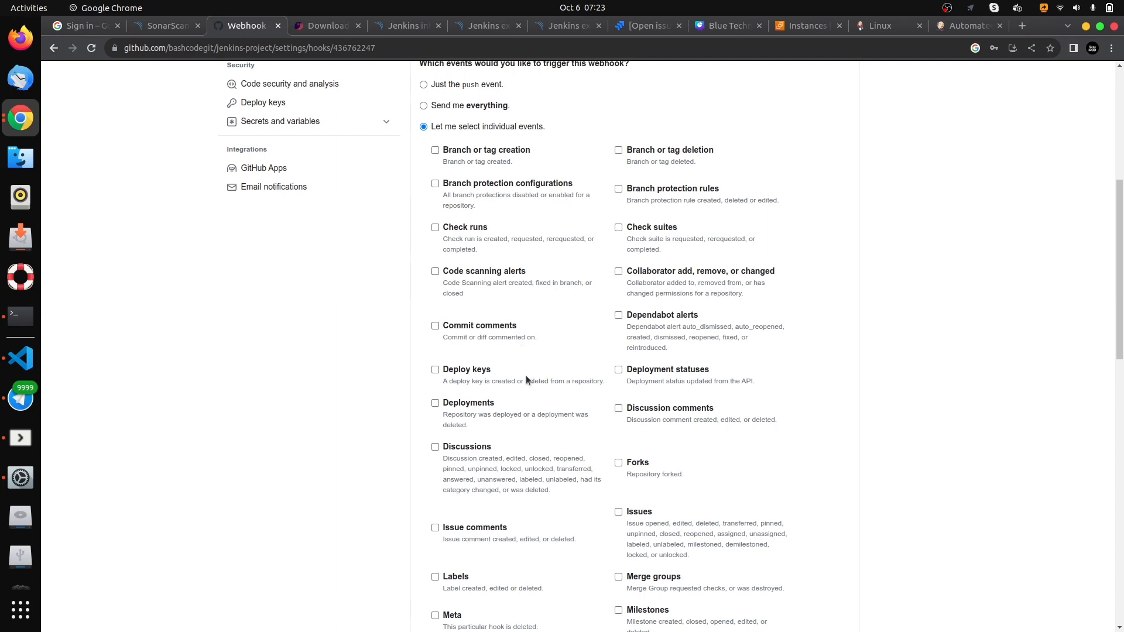
scroll(525, 307, up, 3)
scroll(526, 310, down, 8)
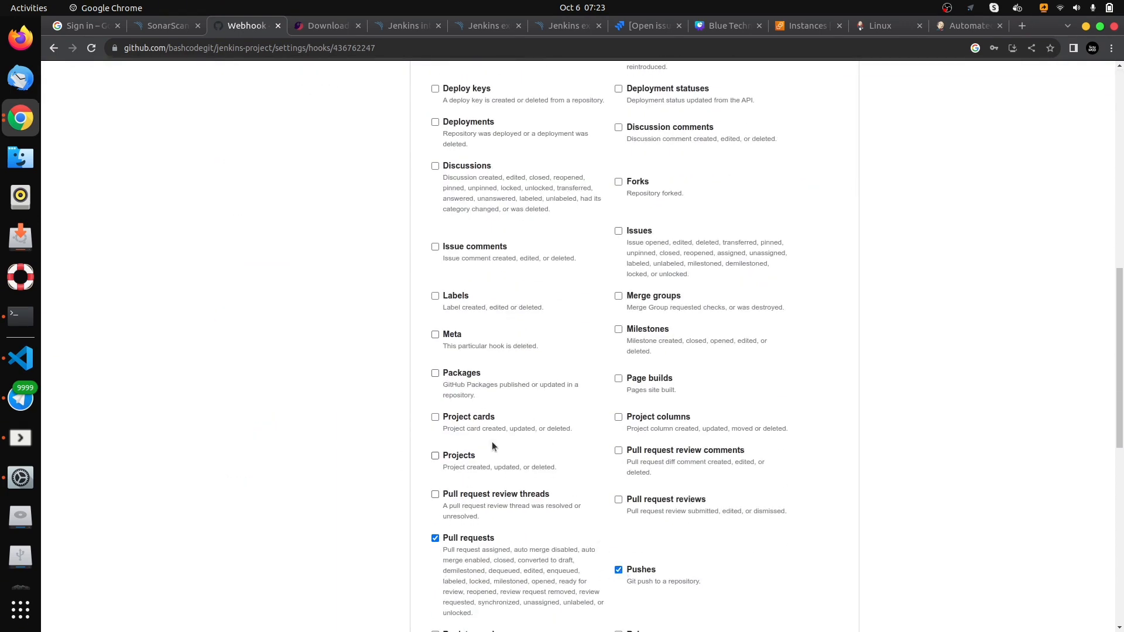
scroll(505, 424, up, 12)
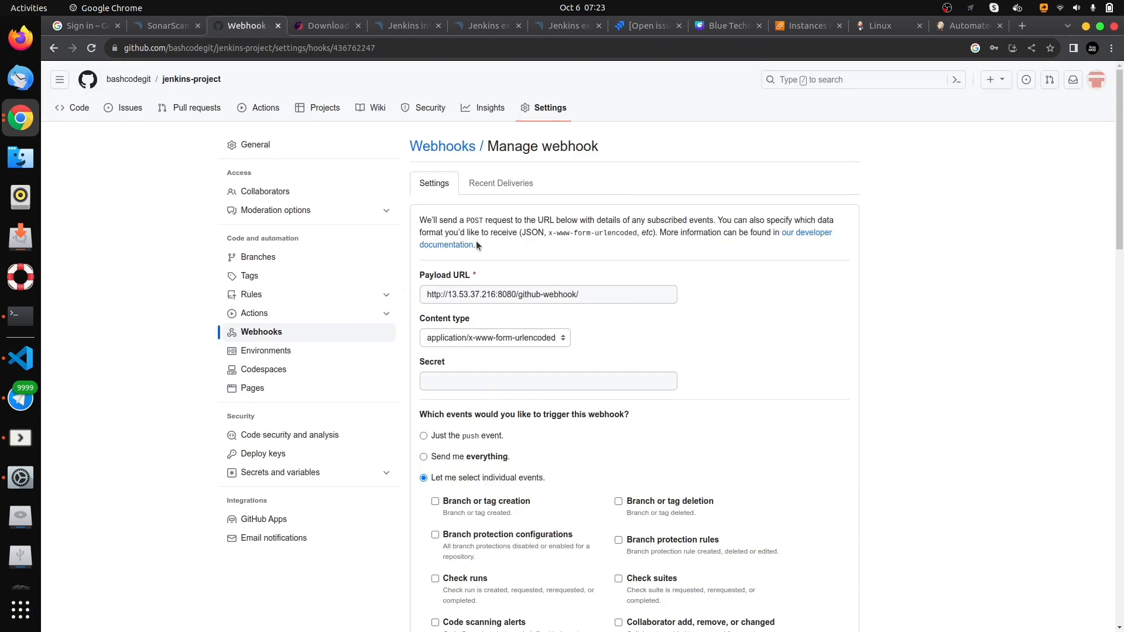
- Switch to Jenkins and check the build history on the Automated-pipeline project page
click(950, 27)
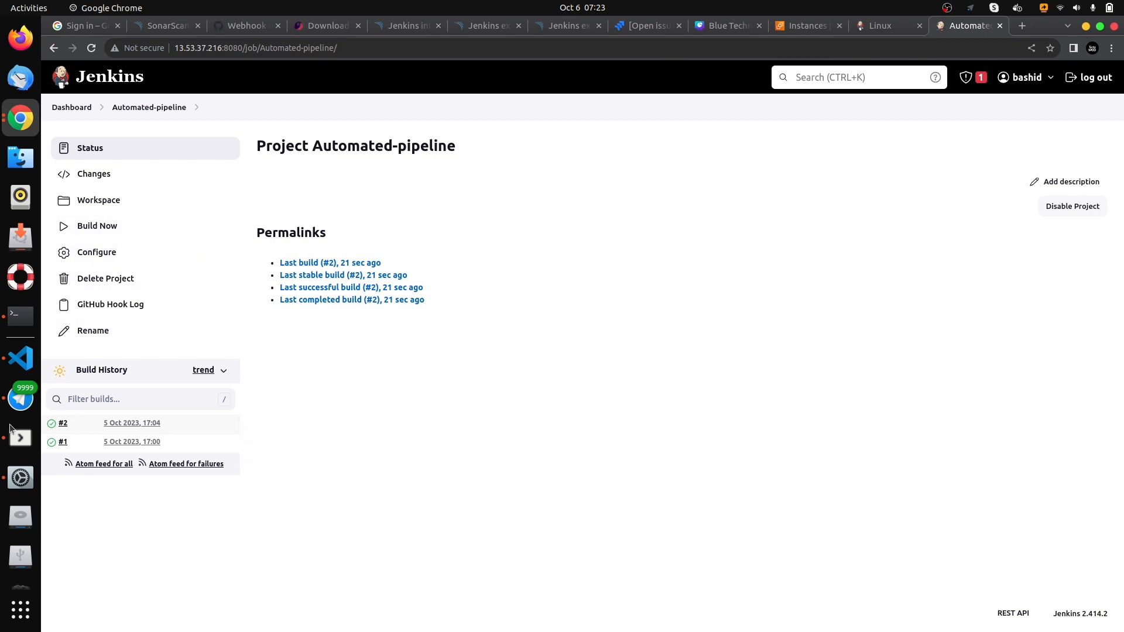
click(18, 368)
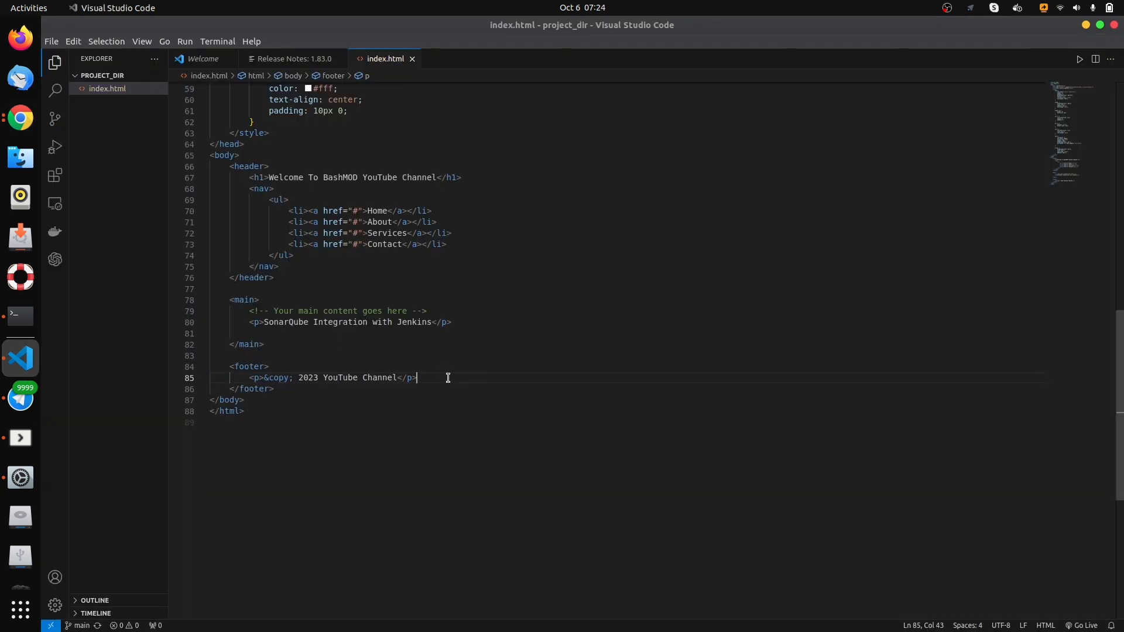
click(21, 118)
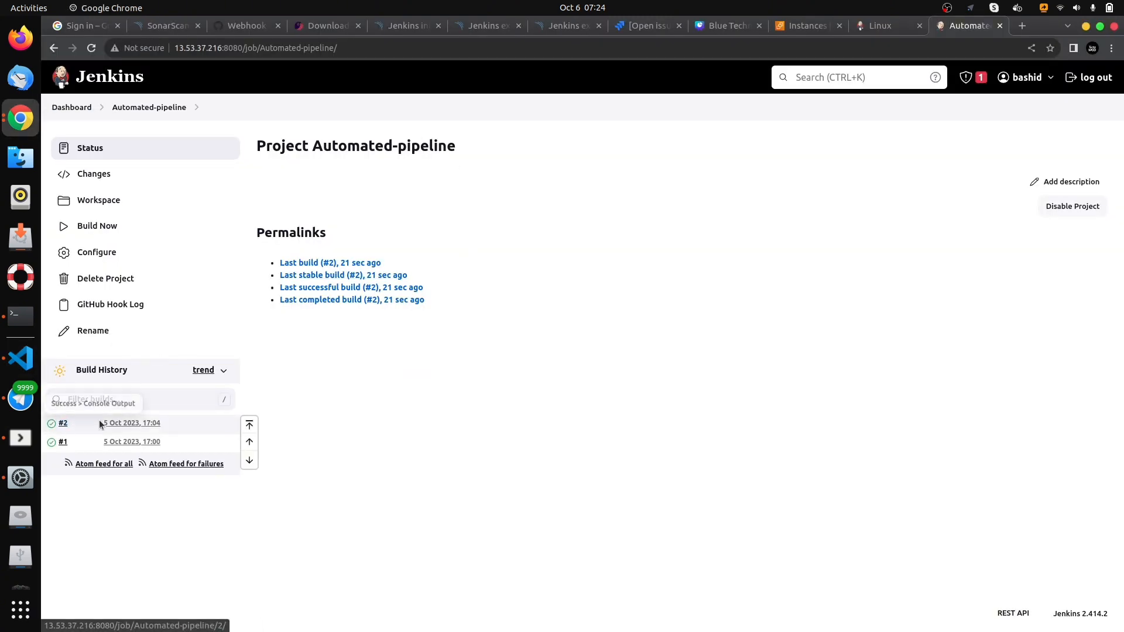
- Switch to Visual Studio Code, add the paragraph <p>Today's Video</p> below the SonarQube Integration paragraph in index.html, and save the file
click(1086, 27)
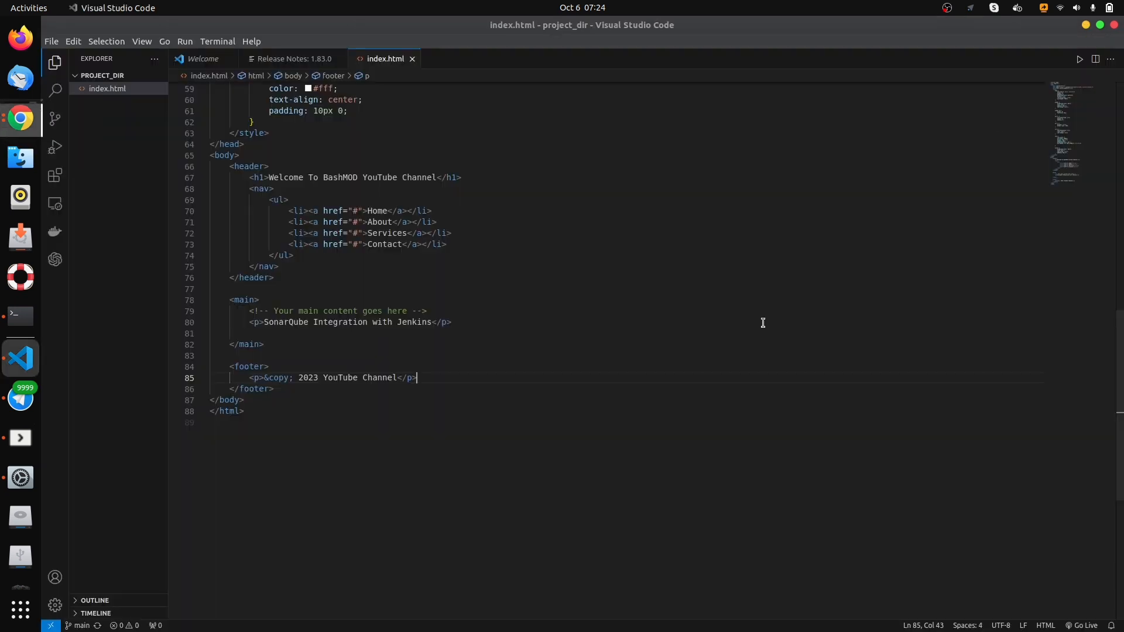
click(471, 320)
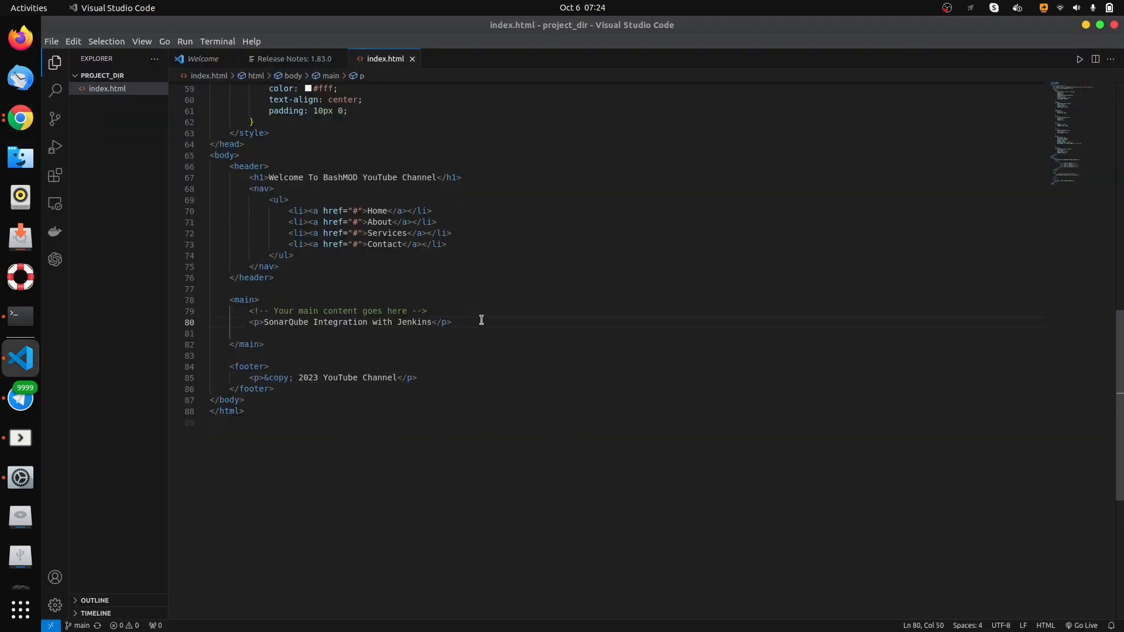
key(Return)
text(<)
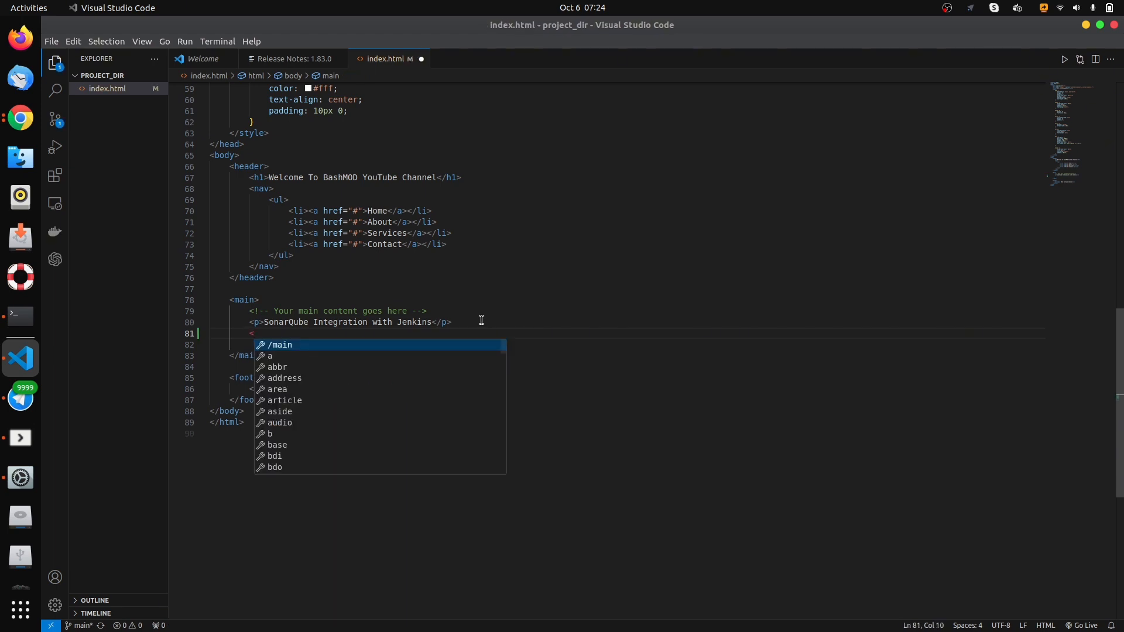
text(p>)
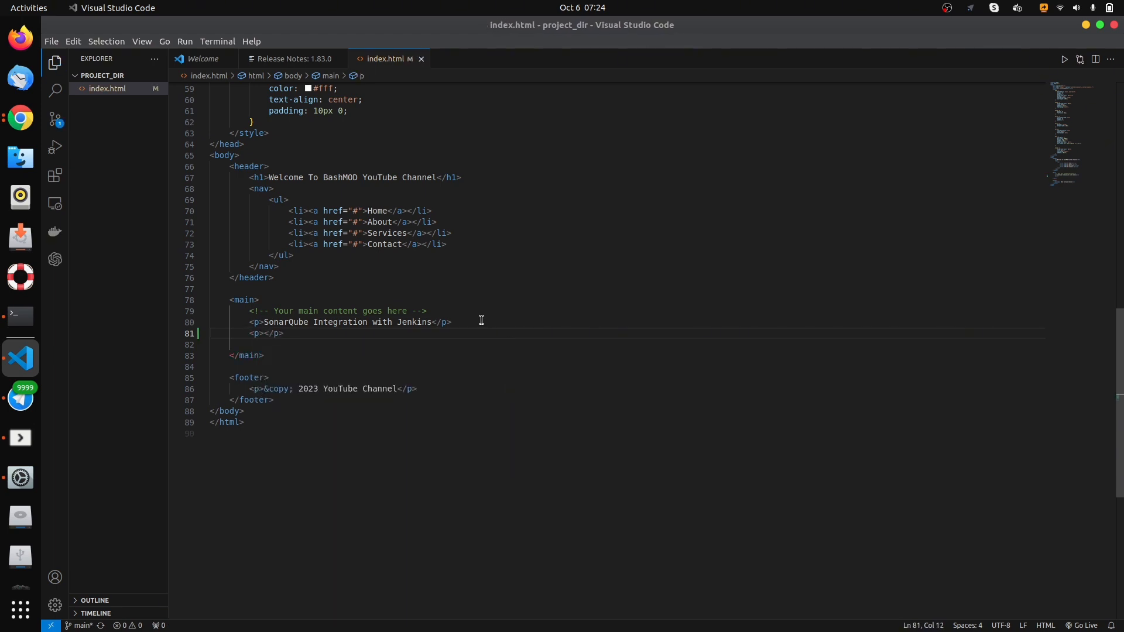
text(Today)
text('s Vi)
text(deo)
key(ctrl+s)
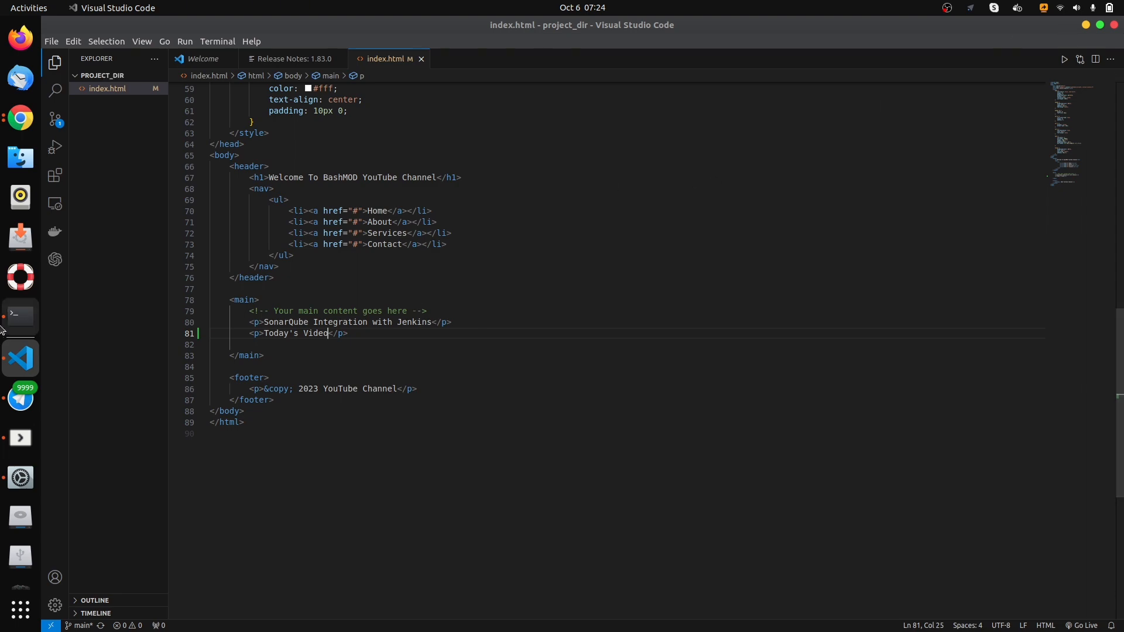
- Switch to the terminal session in ~/project_dir and check the repository's state with git status
click(20, 316)
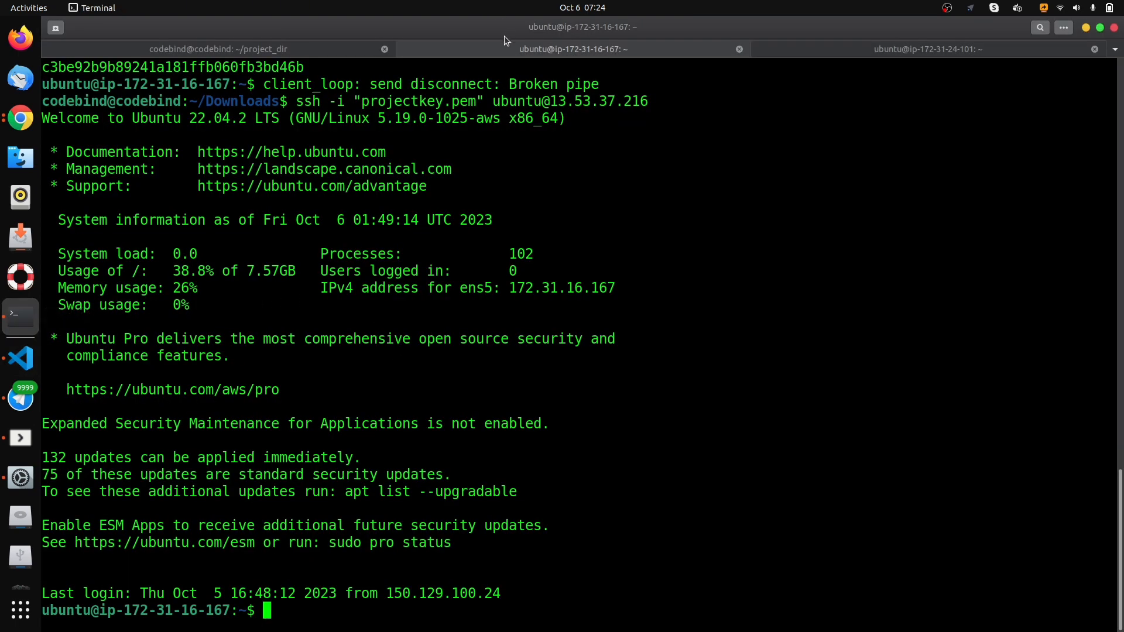
click(270, 51)
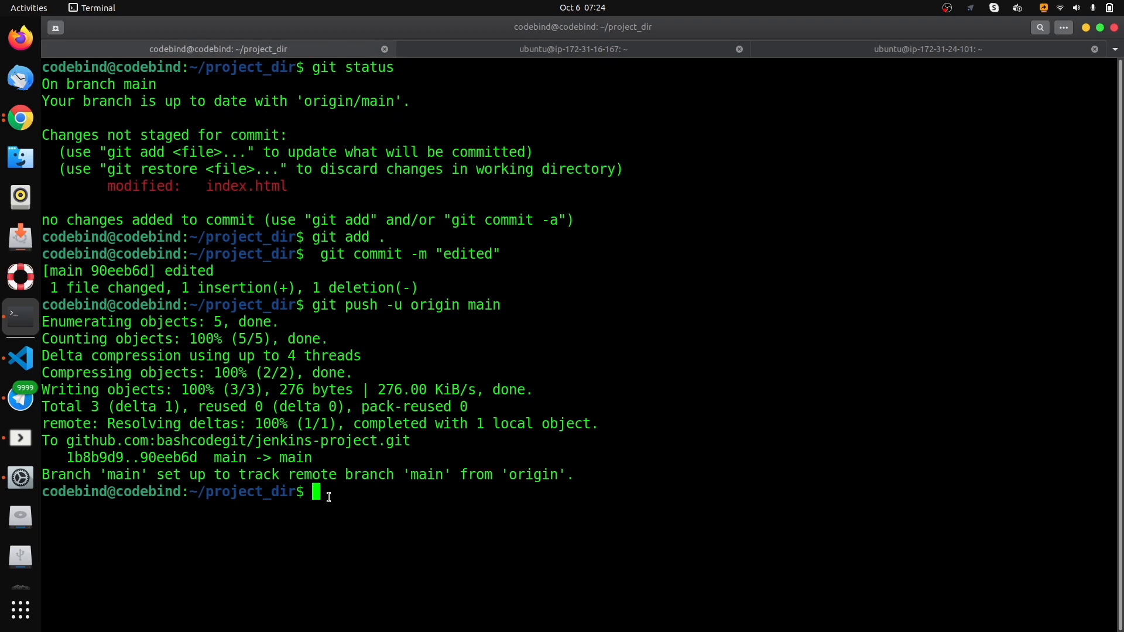
text(git status)
key(Return)
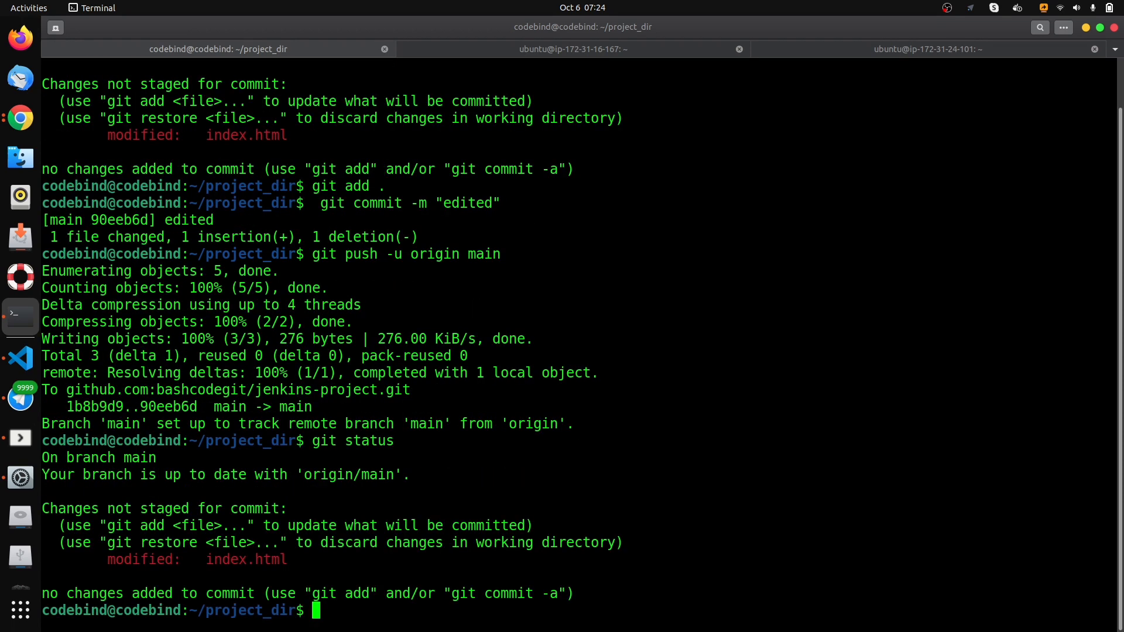
- Clear the terminal and stage all changes with git add
text(clear)
key(Return)
text(git add .)
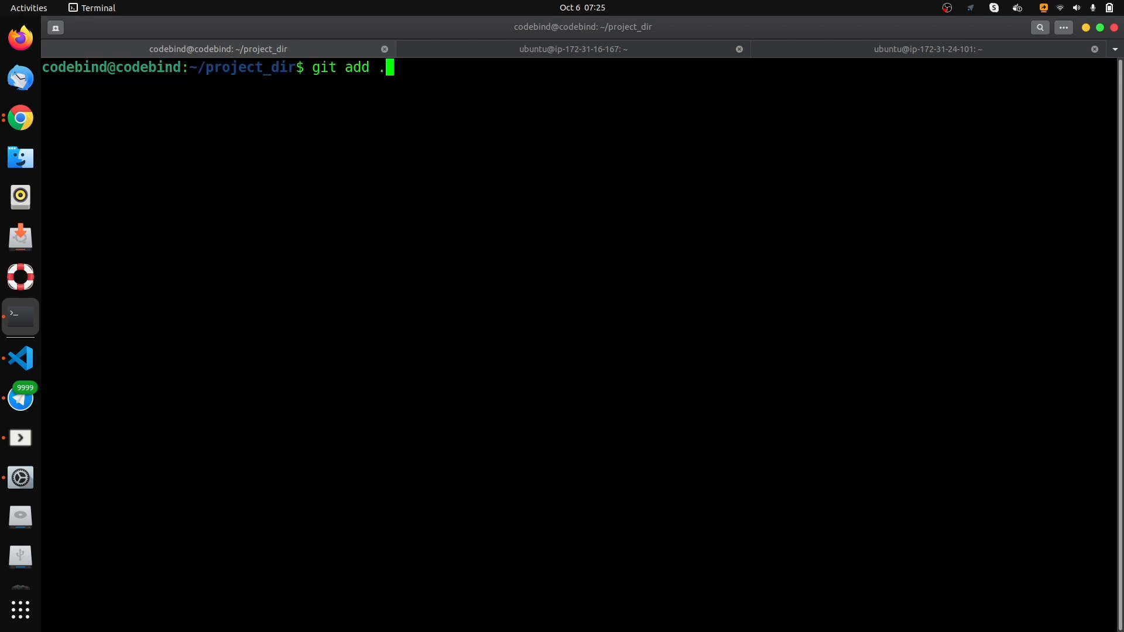
key(Return)
- Commit the staged change with git commit, using the message "modified"
text(git commit -m ")
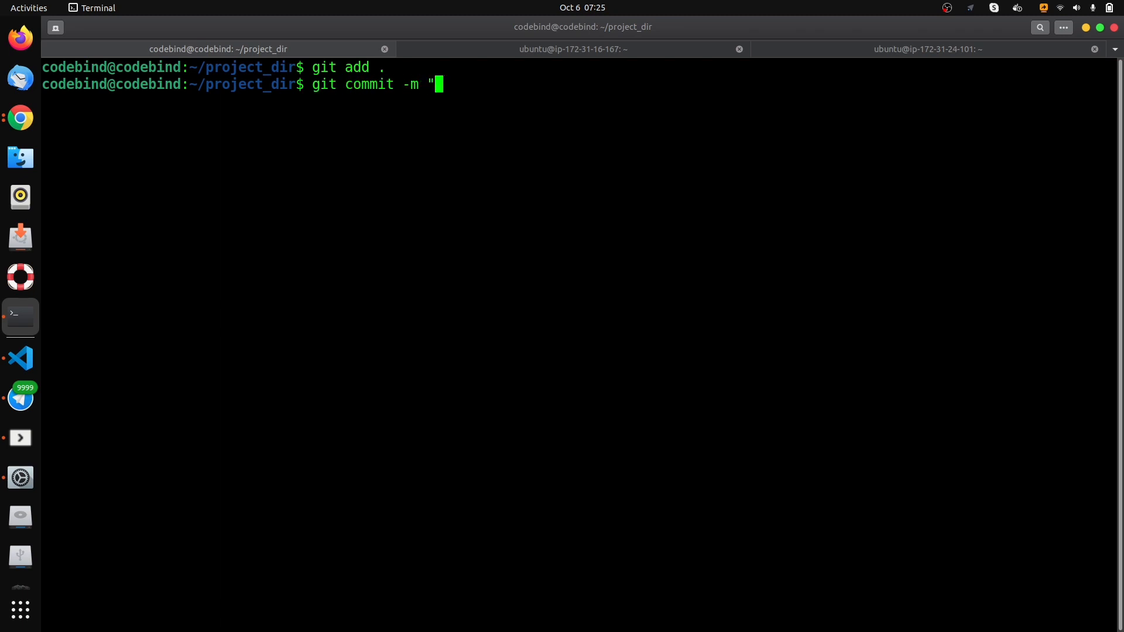
text(modified")
key(Return)
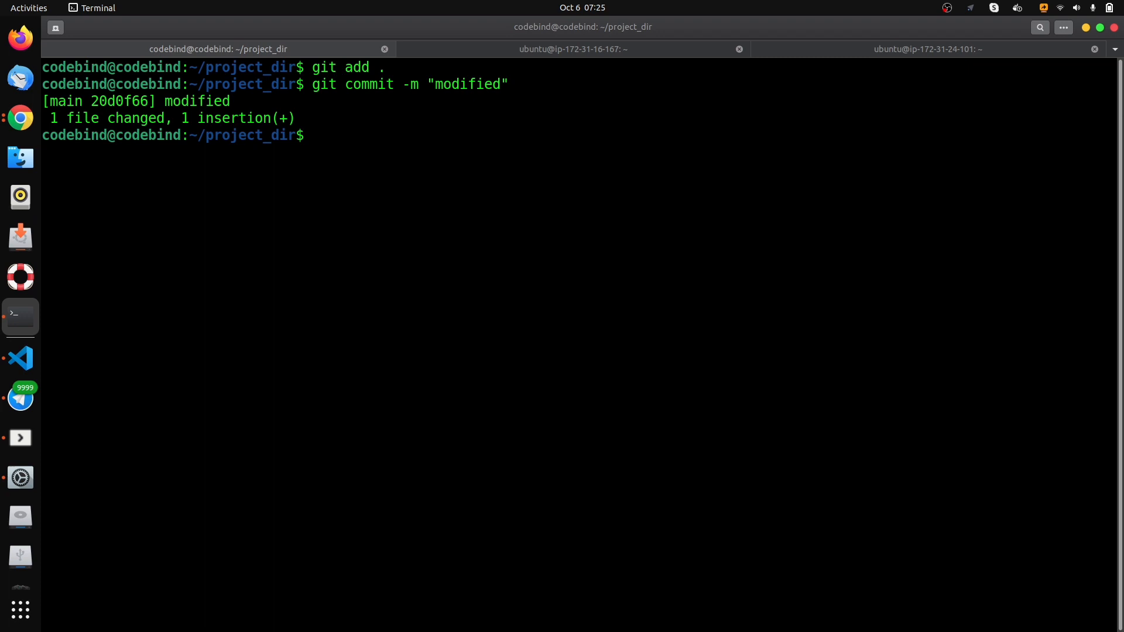
- Push the "modified" commit to GitHub with git push -u origin main
text(git pusg)
key(BackSpace)
text(h -u origin main)
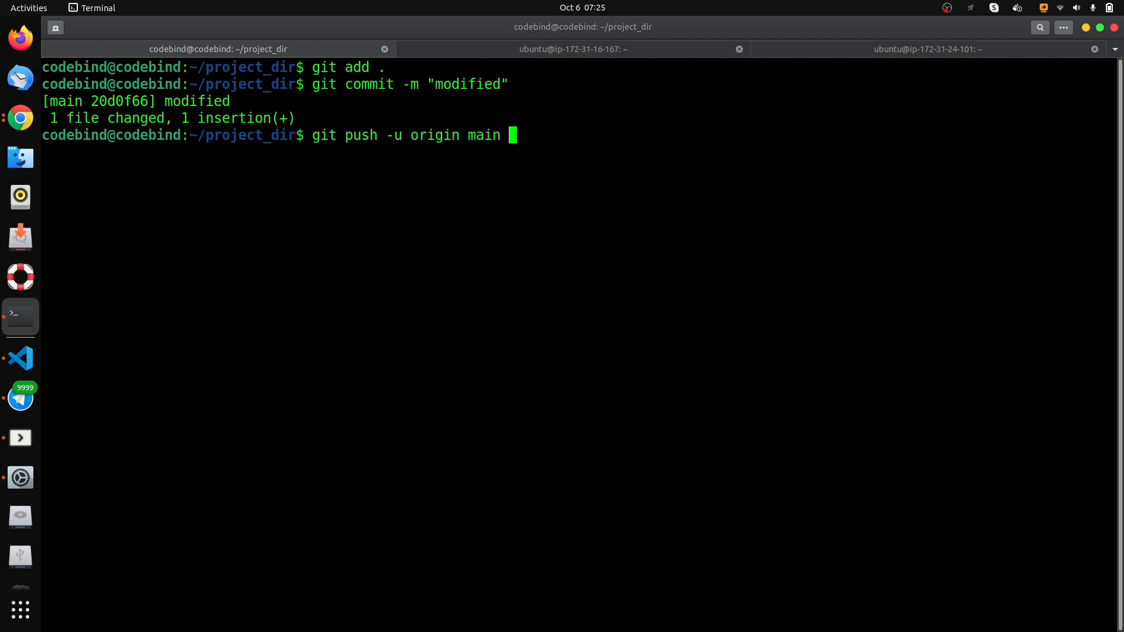
key(Return)
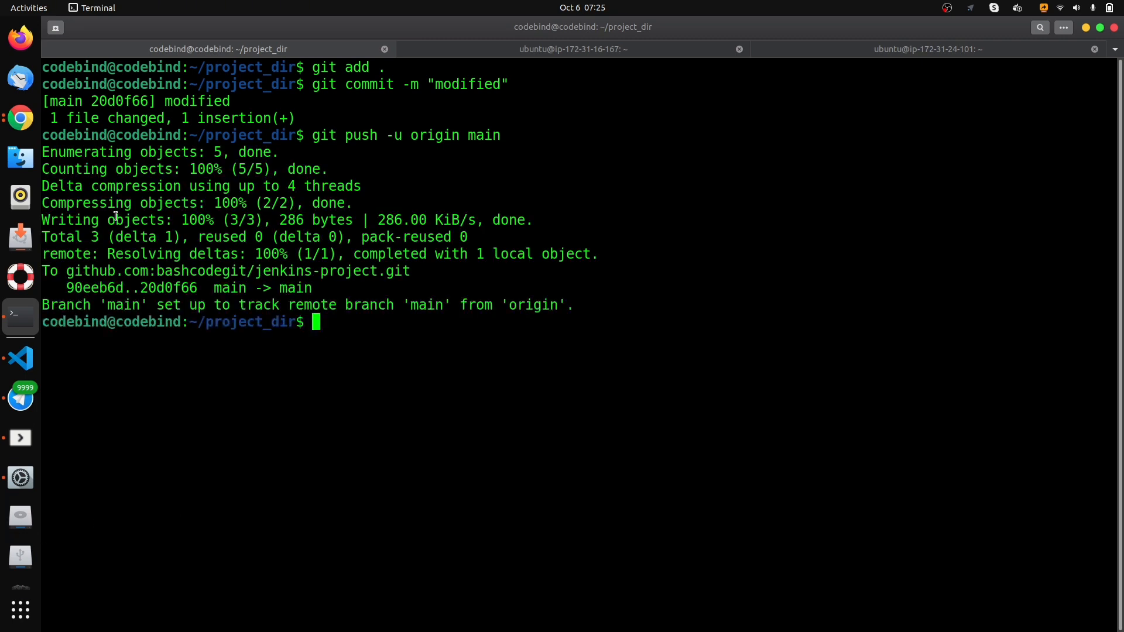
- Switch to Chrome to check the Automated-pipeline project page in Jenkins after the push
click(29, 120)
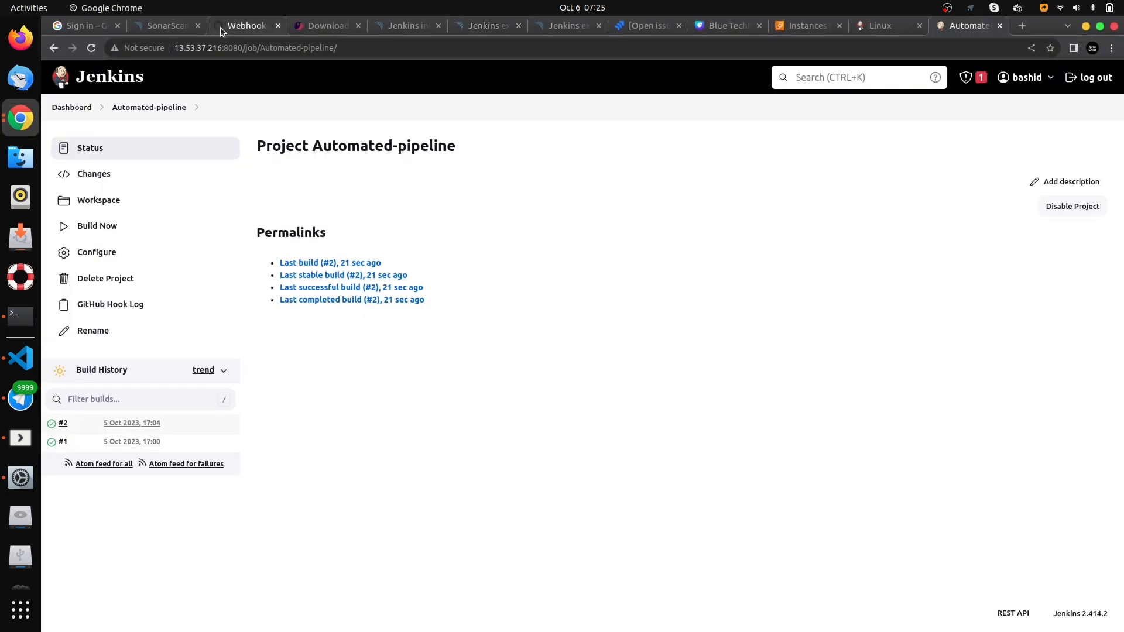
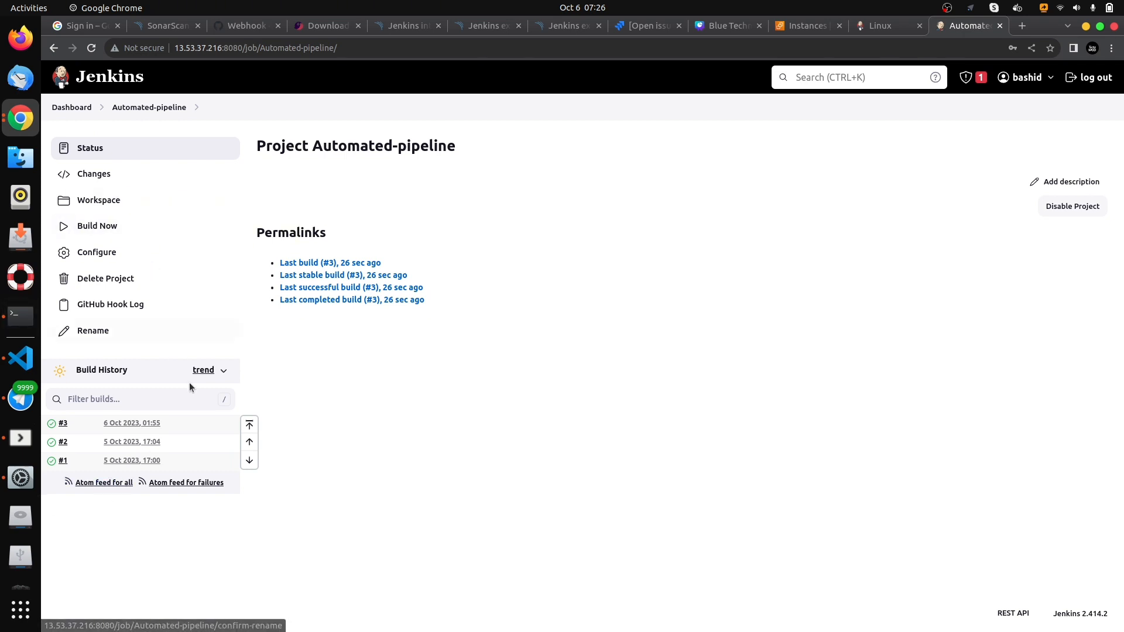
- Copy the public IPv4 address of the sonarqube-server instance from the EC2 Instances page
click(246, 26)
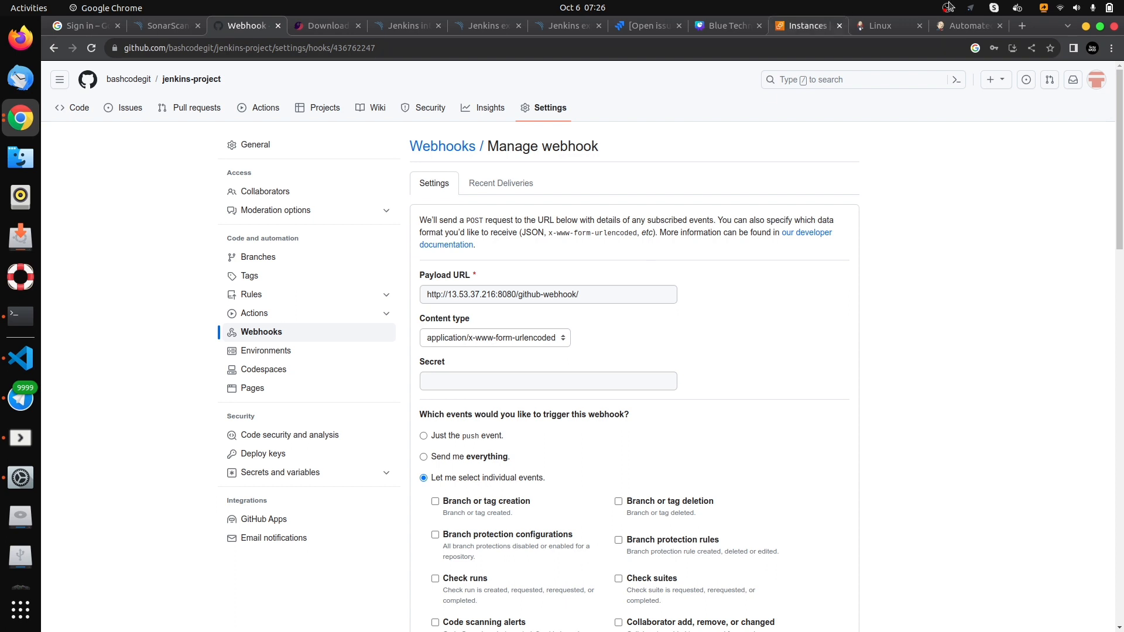
click(967, 29)
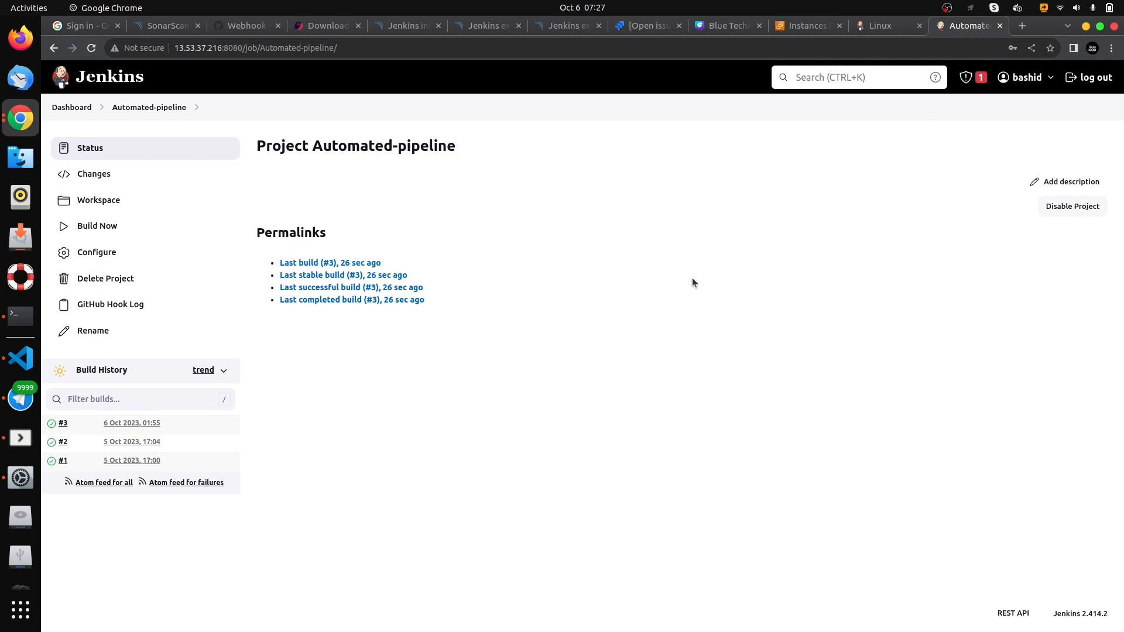
click(806, 25)
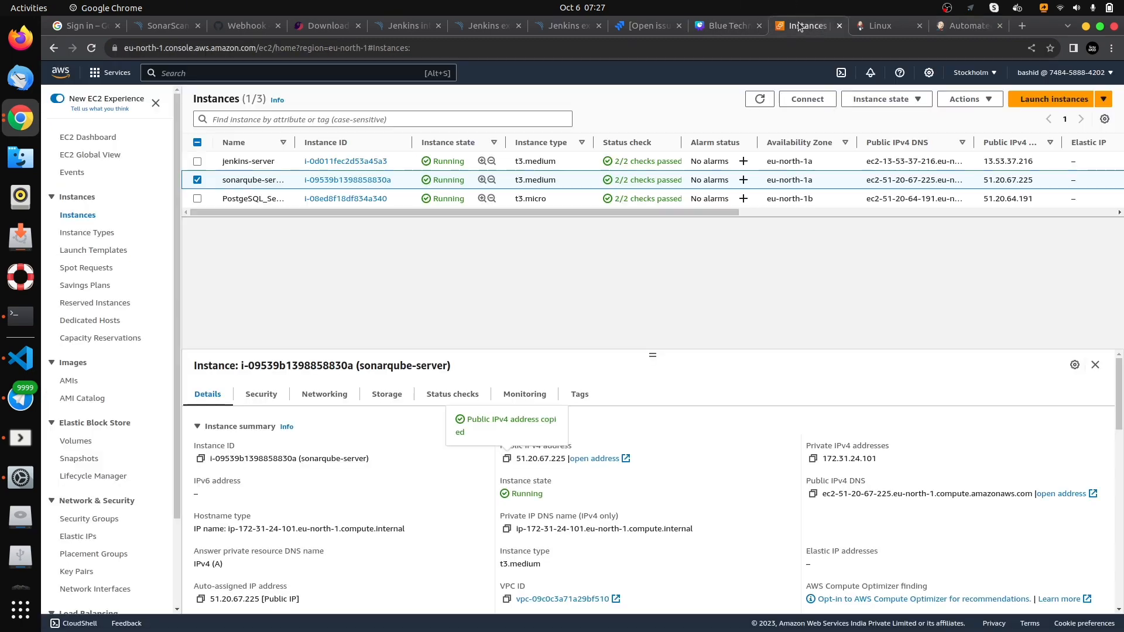
click(197, 179)
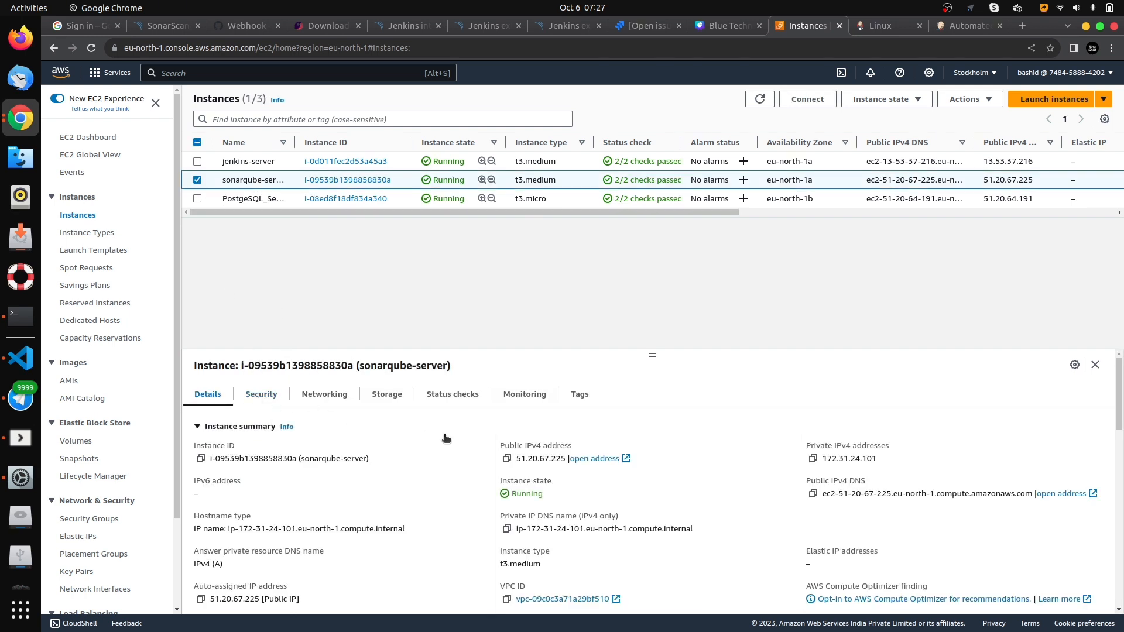
click(506, 459)
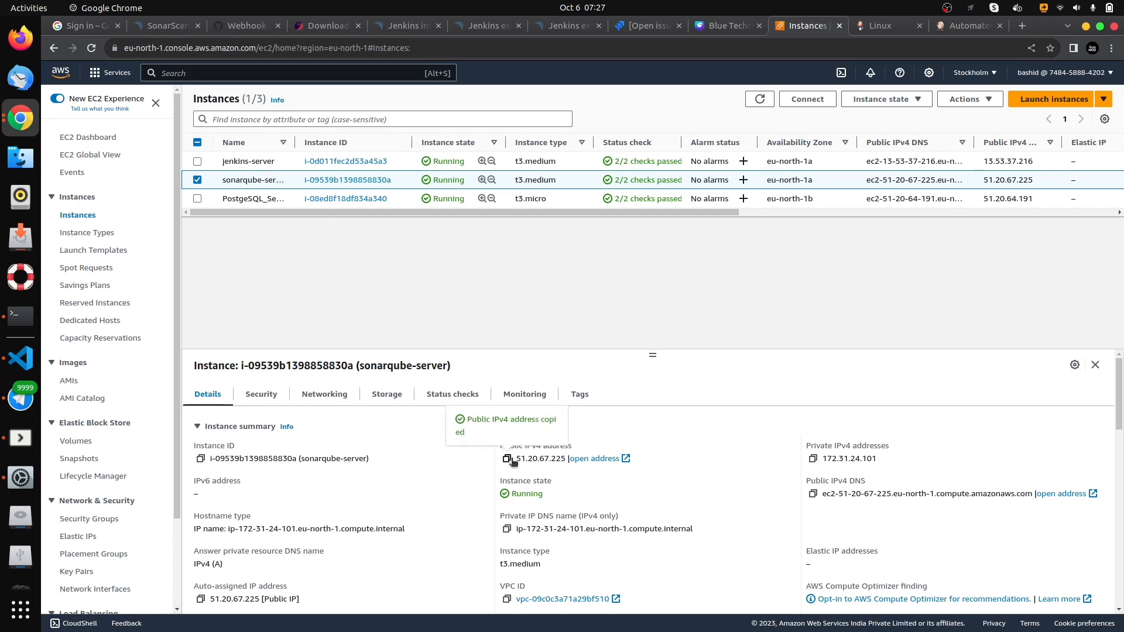
- Switch to the Terminal, open a new tab in ~/Downloads and run chmod 400 projectkey.pem
click(16, 311)
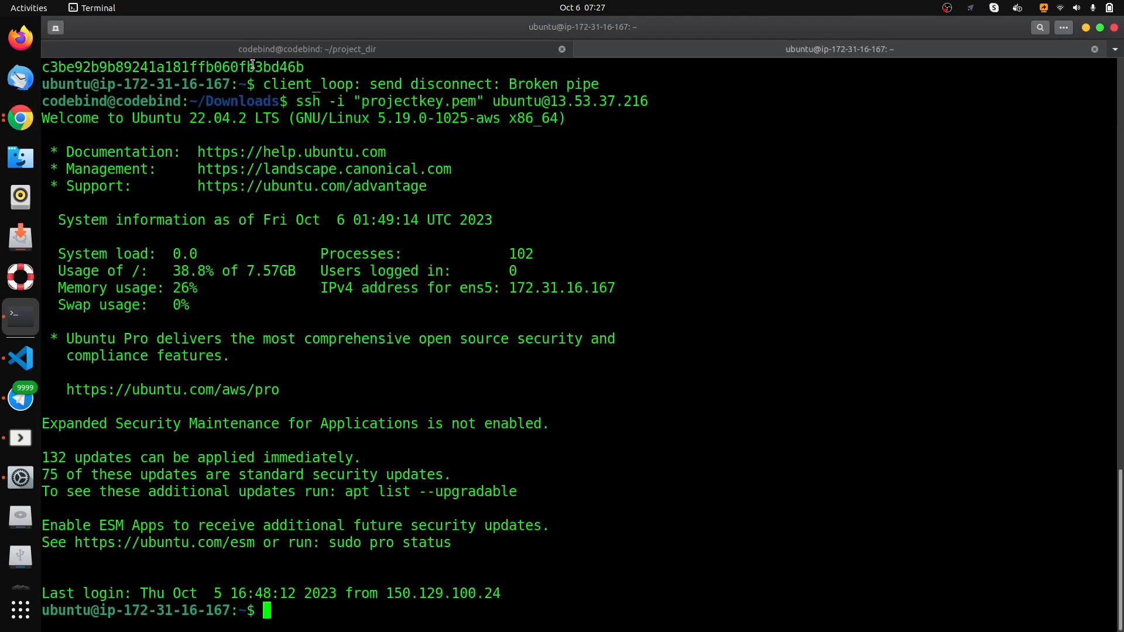
click(55, 28)
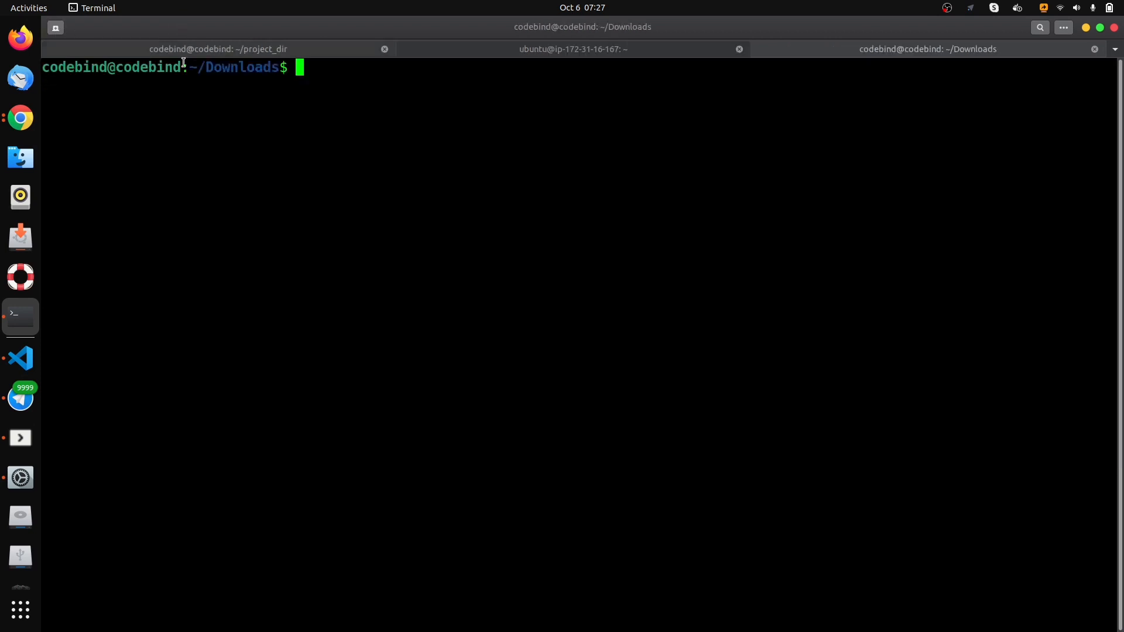
text(chmod 400 projectkey.pem)
key(Return)
key(ctrl+shift+v)
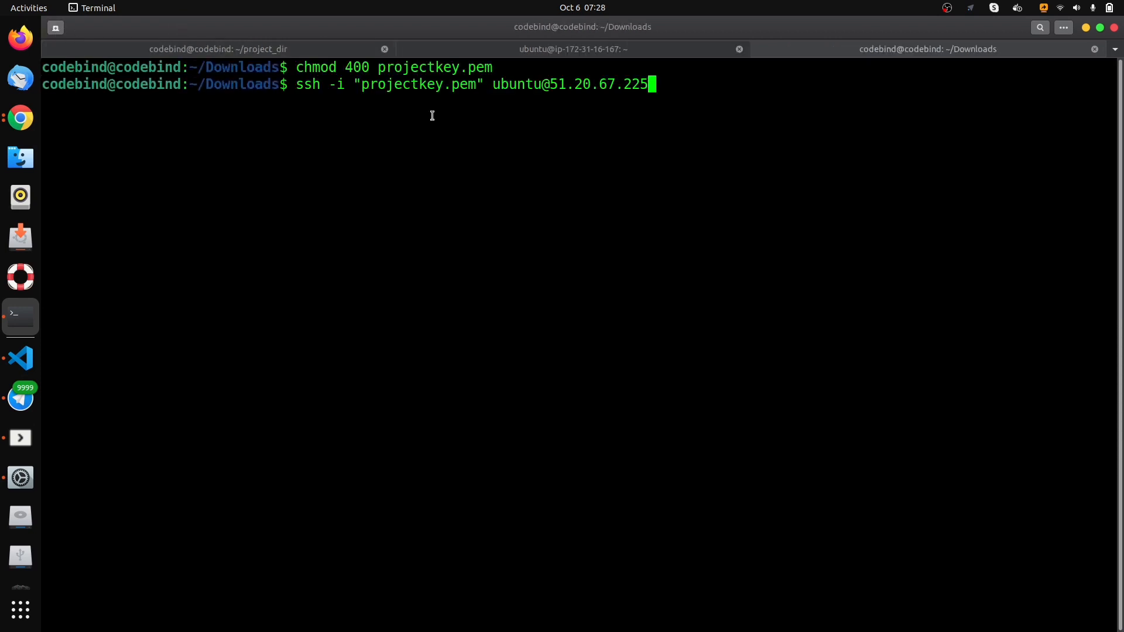
key(BackSpace)
key(BackSpace)
key(BackSpace)
key(BackSpace)
key(BackSpace)
key(BackSpace)
key(BackSpace)
key(BackSpace)
key(BackSpace)
key(BackSpace)
key(BackSpace)
key(BackSpace)
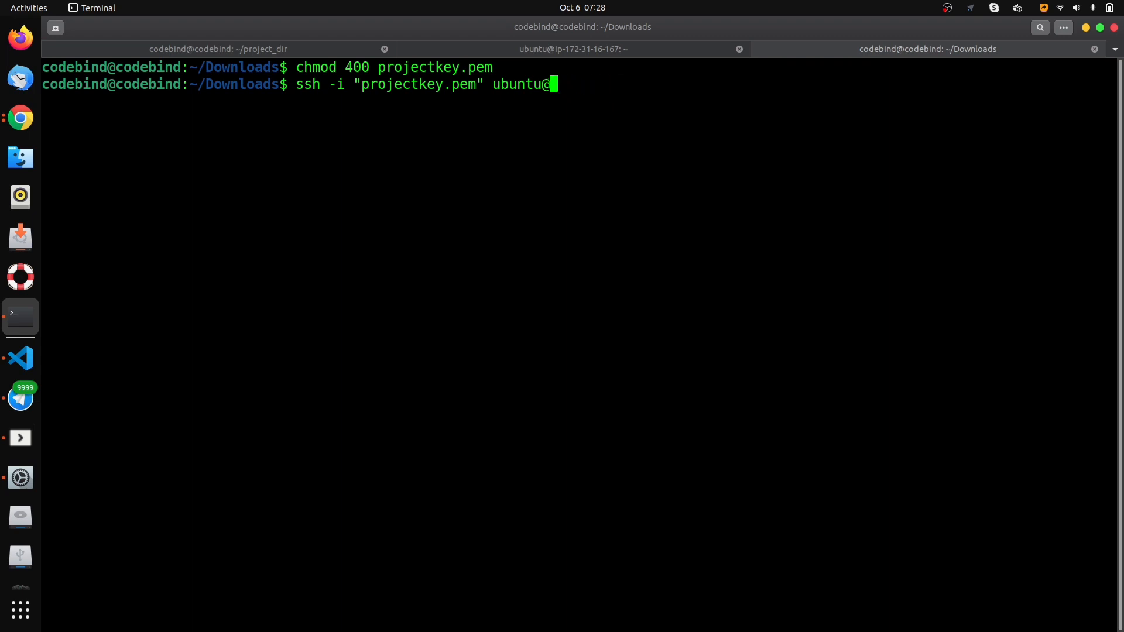
key(ctrl+shift+v)
key(Return)
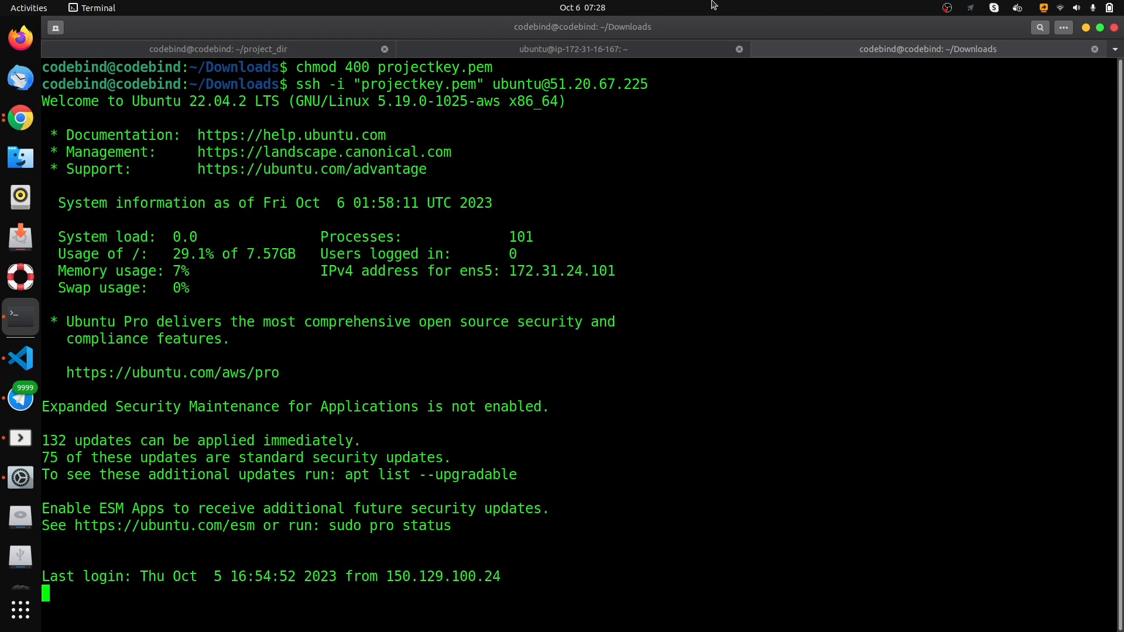
text(clear)
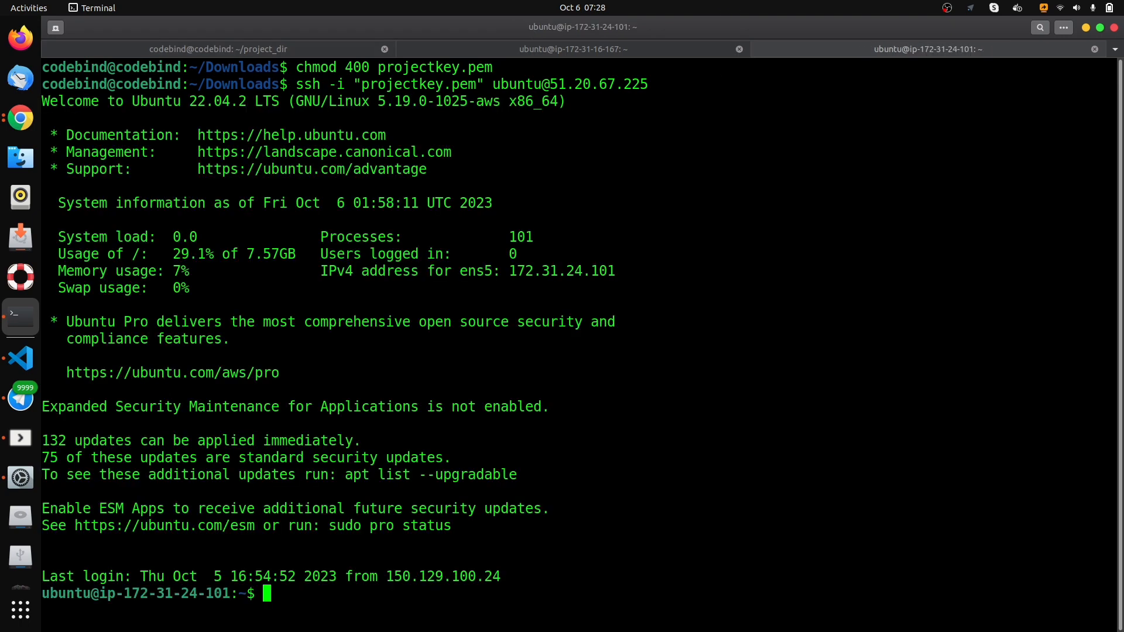
key(Return)
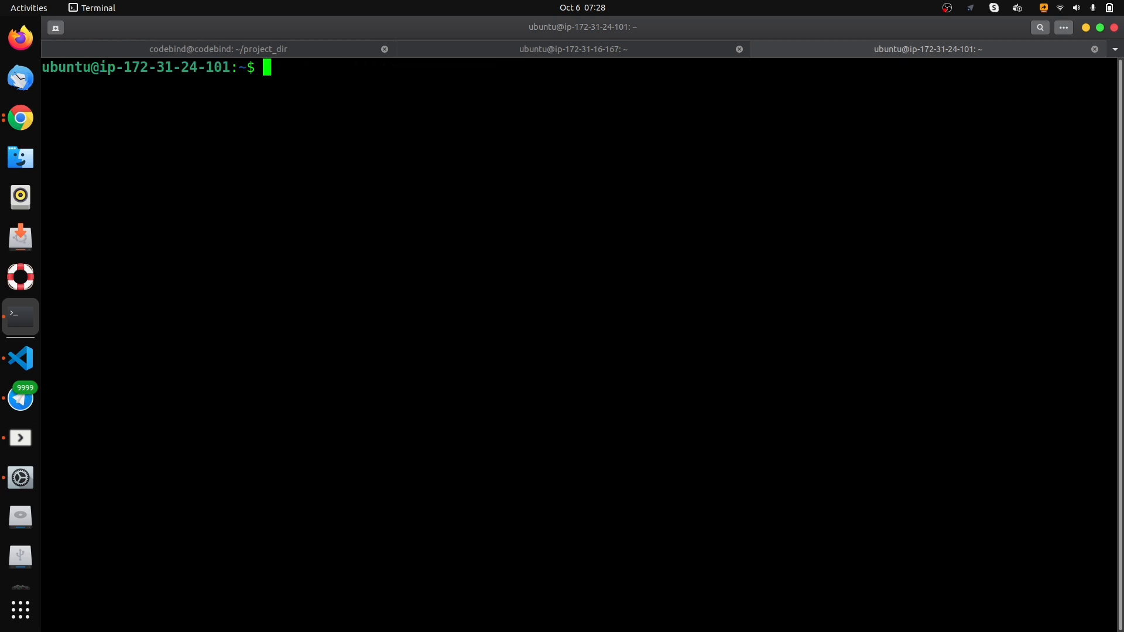
- Refresh the package lists on the SonarQube server with sudo apt update
text(sudo apt update)
key(Return)
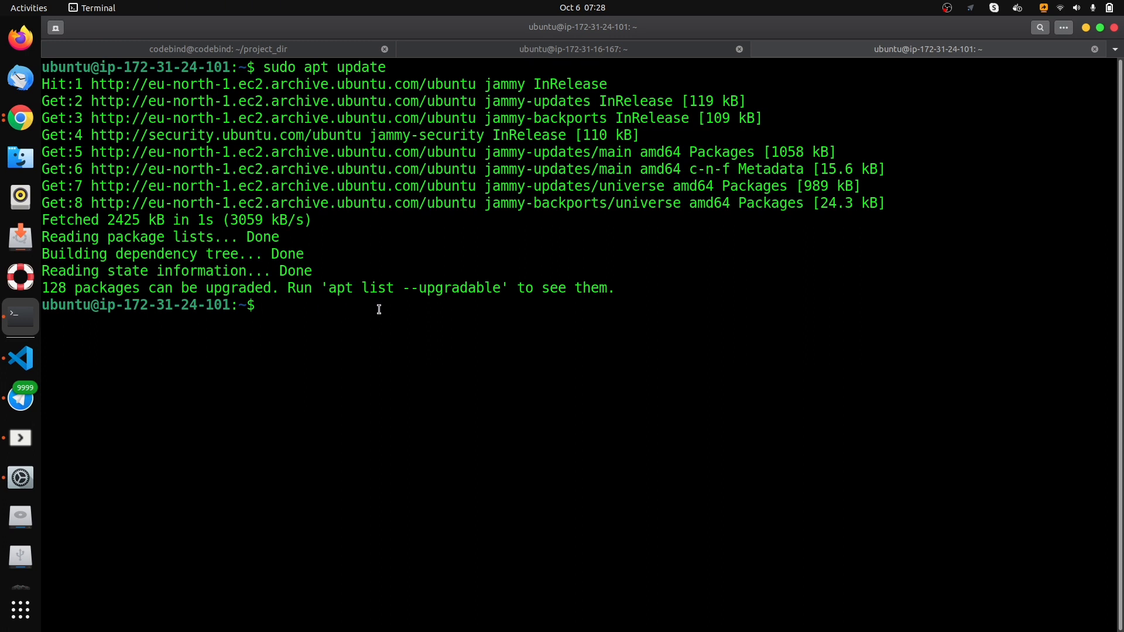
- Install Java with sudo apt install openjdk-17-jre and clear the terminal
text(sudo apt install)
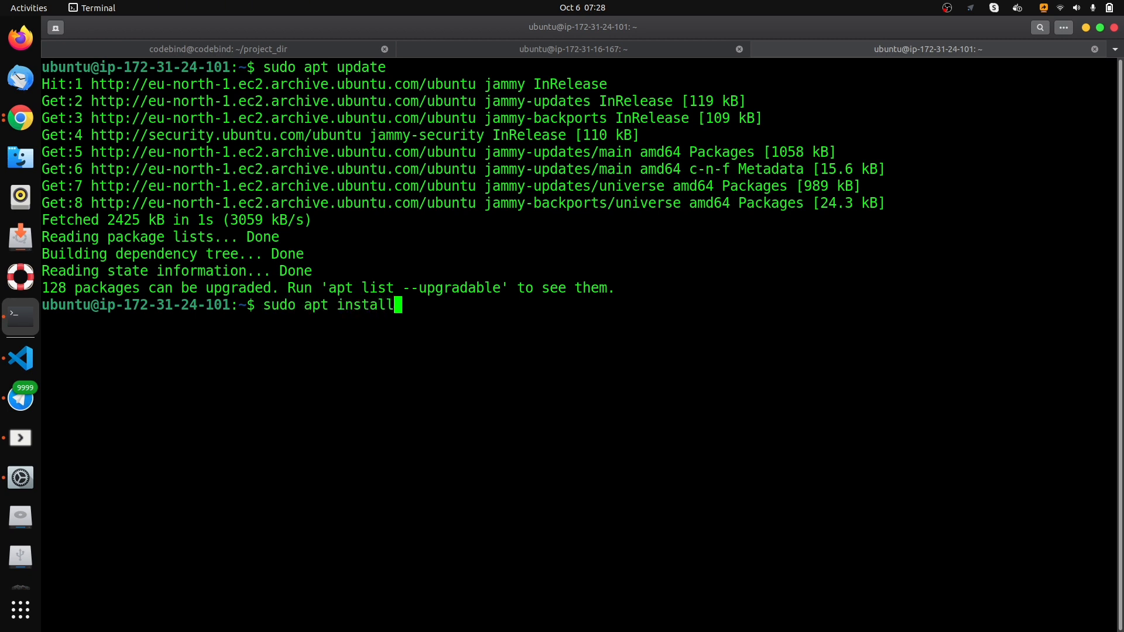
text( openjd)
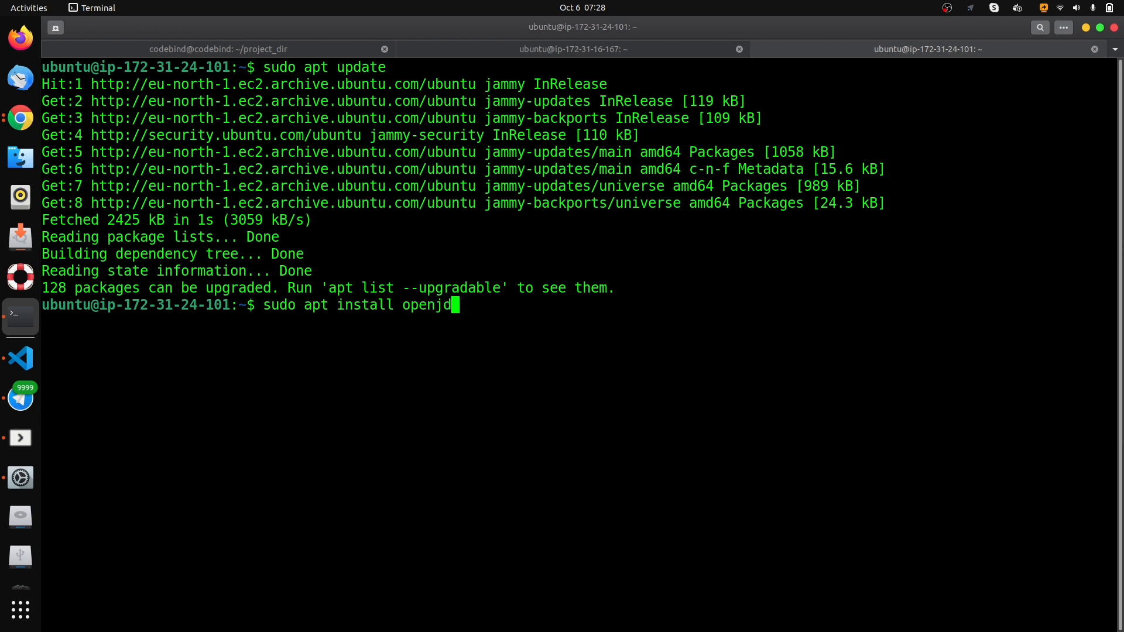
text(k-17-jre)
key(Return)
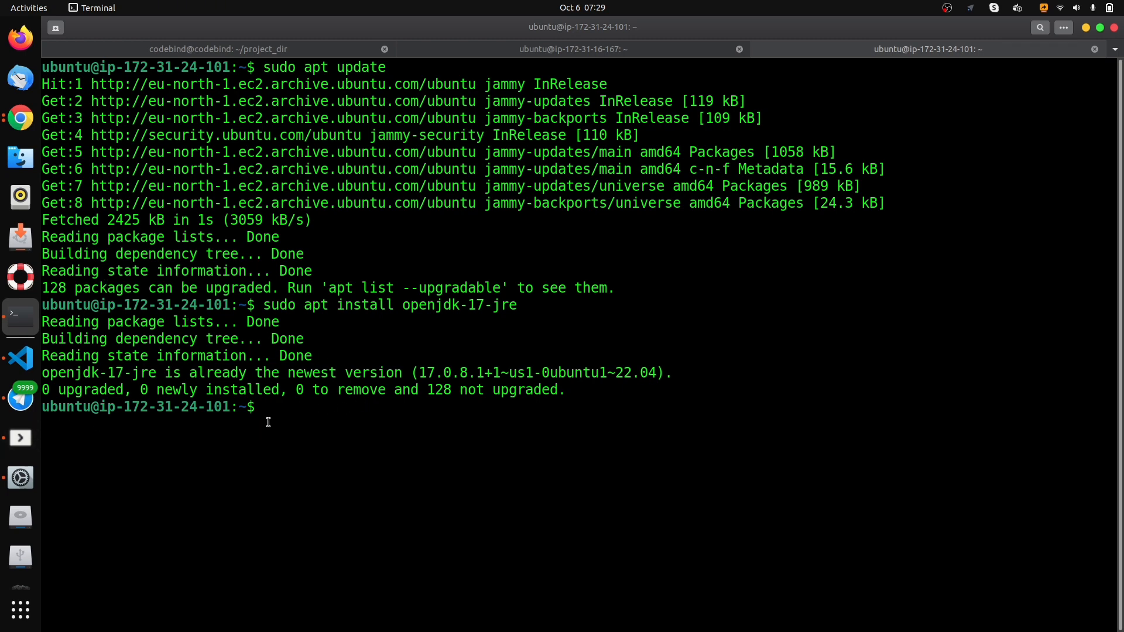
key(Return)
key(Return)
text(clear)
key(Return)
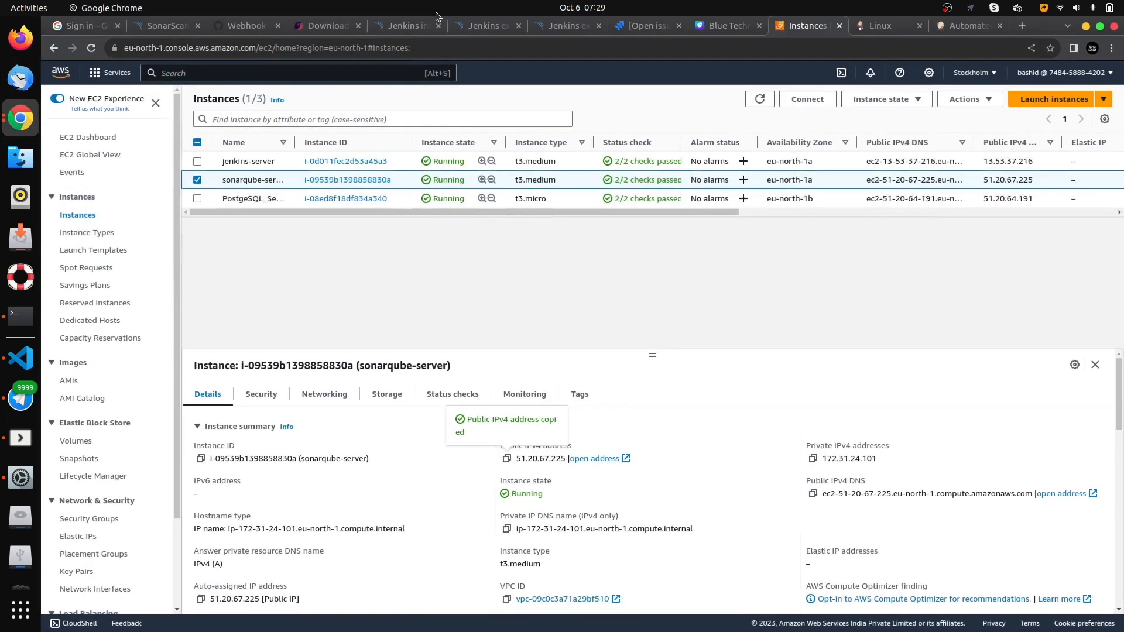
- Switch to Chrome and copy the download link address of SonarQube Community Edition from the SonarQube downloads page
click(326, 30)
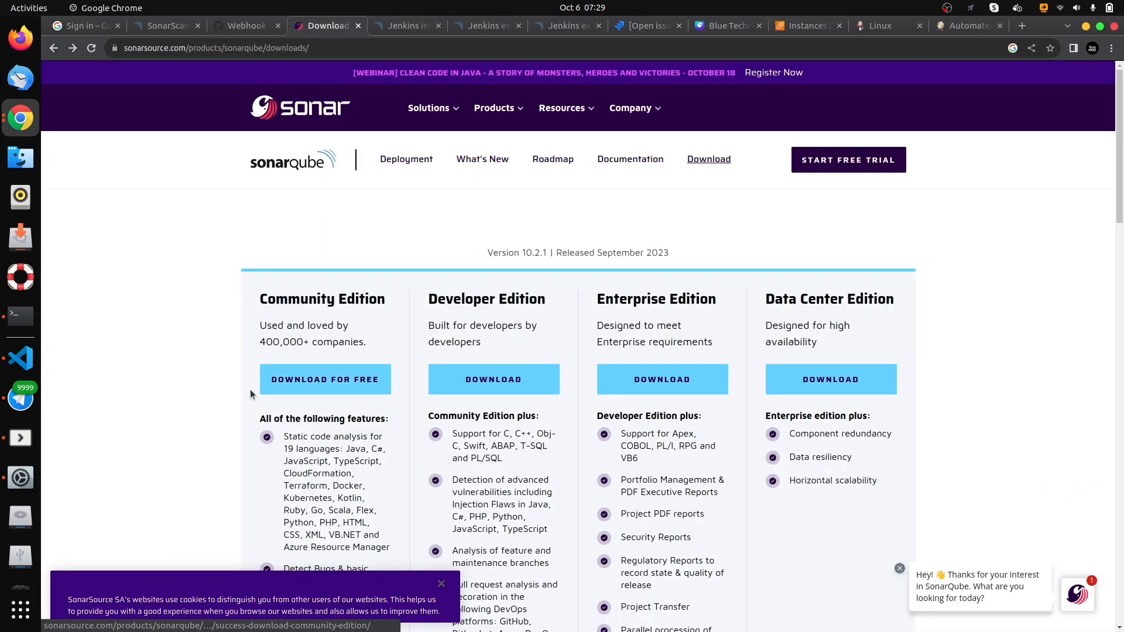
drag(259, 293, 396, 315)
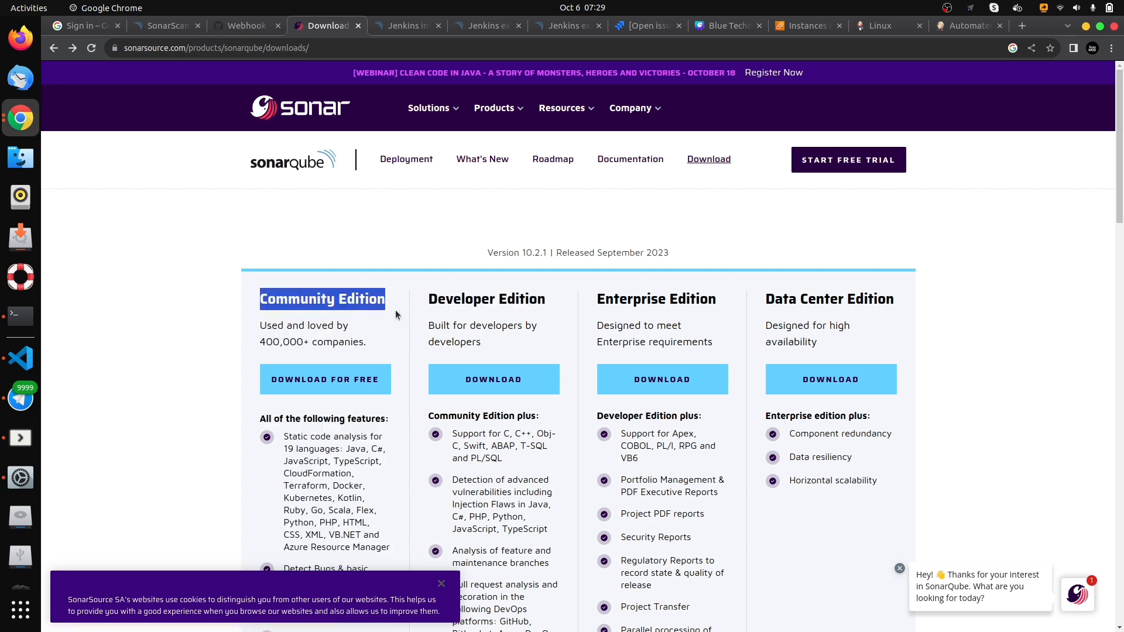
click(305, 380)
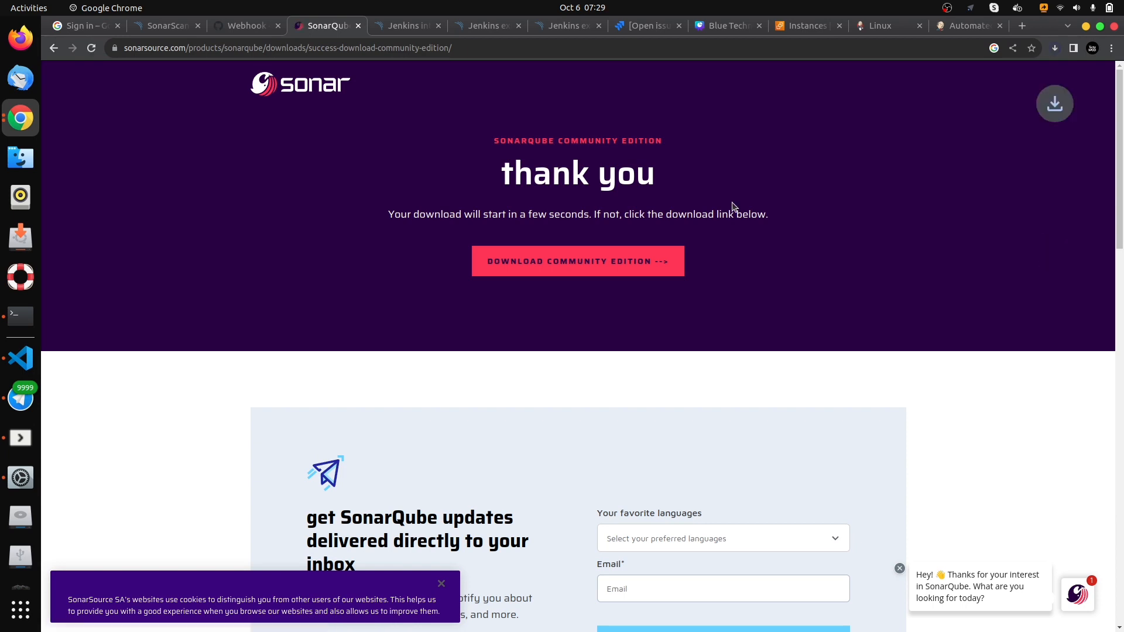
right_click(549, 263)
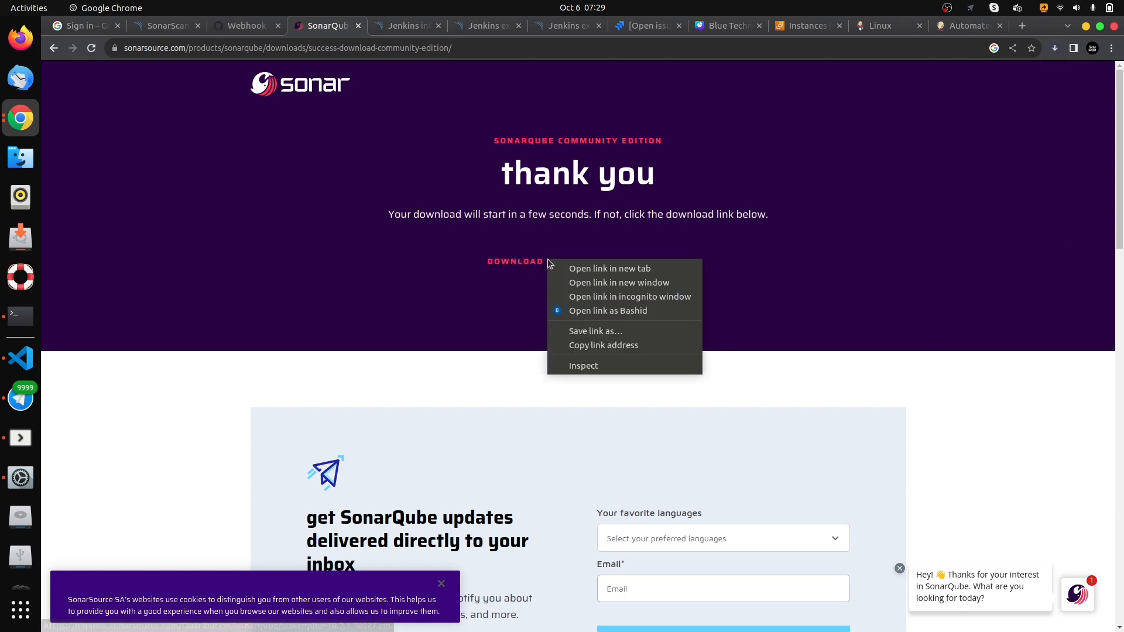
click(607, 346)
- Switch to the Terminal and download sonarqube-10.2.1.78527.zip with wget, using the copied link cut off after .zip
click(36, 314)
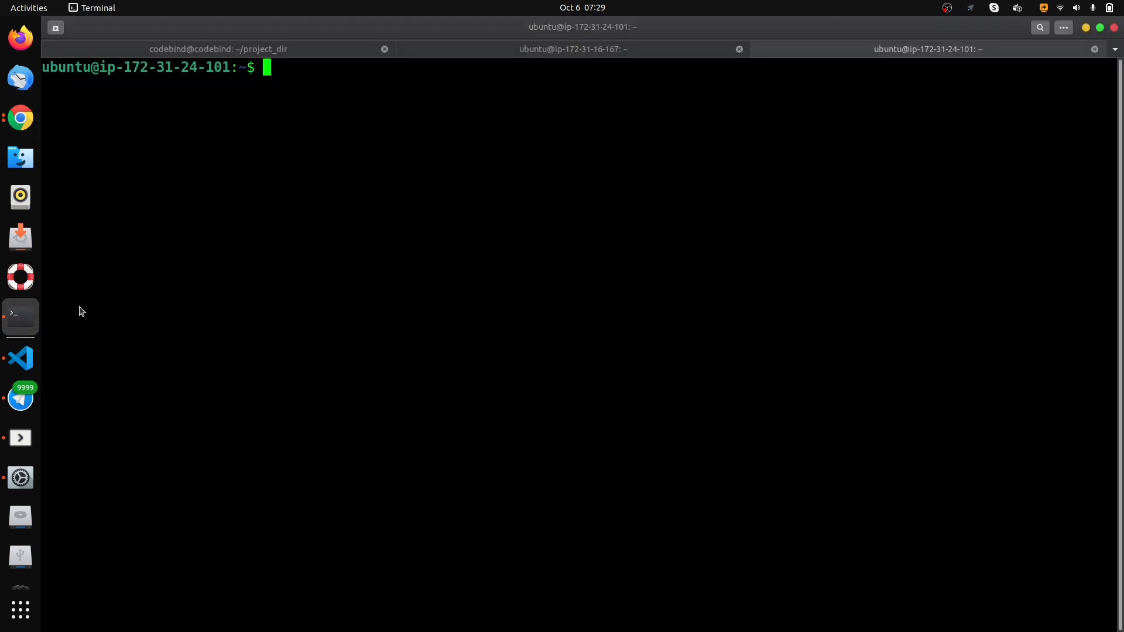
text(wget)
key(ctrl+shift+v)
key(BackSpace)
key(BackSpace)
key(BackSpace)
key(BackSpace)
key(BackSpace)
key(BackSpace)
key(BackSpace)
key(BackSpace)
key(BackSpace)
key(BackSpace)
key(BackSpace)
key(BackSpace)
key(BackSpace)
key(BackSpace)
key(BackSpace)
key(BackSpace)
key(BackSpace)
key(BackSpace)
key(BackSpace)
key(BackSpace)
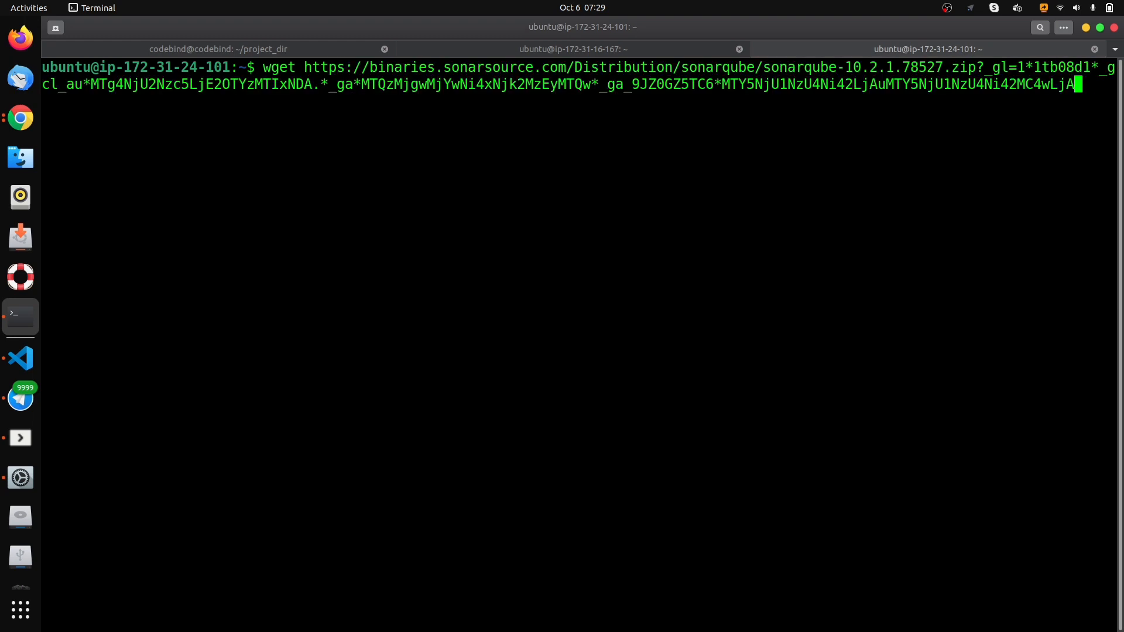
key(BackSpace)
key(BackSpace)
key(BackSpace)
key(BackSpace)
key(BackSpace)
key(BackSpace)
key(BackSpace)
key(BackSpace)
key(BackSpace)
key(BackSpace)
key(BackSpace)
key(BackSpace)
key(BackSpace)
key(BackSpace)
key(BackSpace)
key(BackSpace)
key(BackSpace)
key(BackSpace)
key(BackSpace)
key(BackSpace)
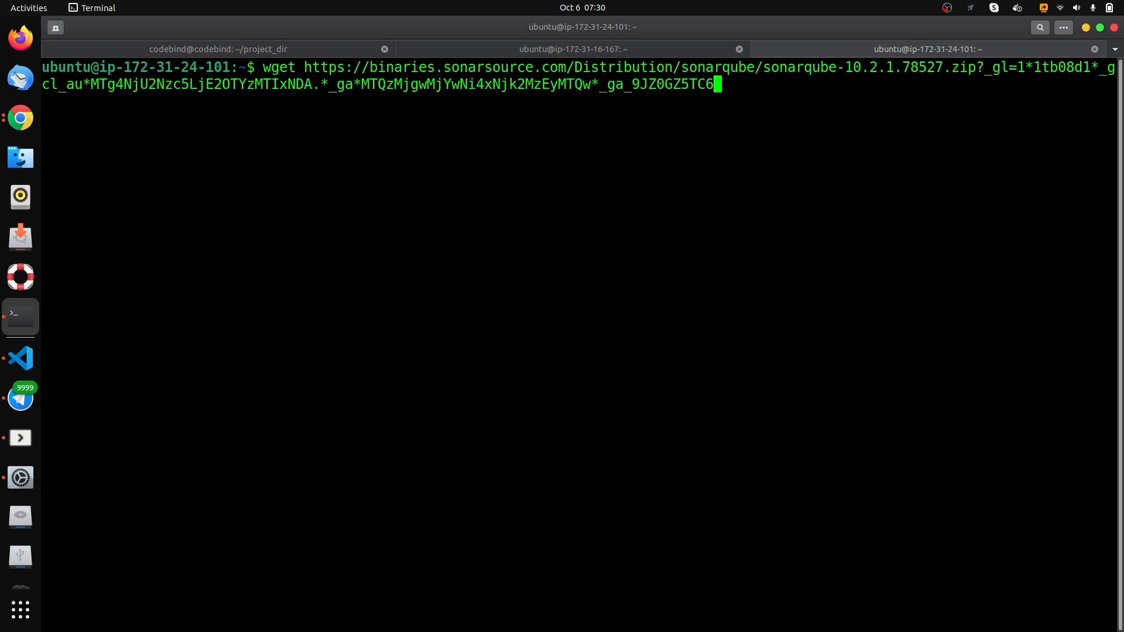
key(BackSpace)
key(BackSpace)
key(BackSpace)
key(BackSpace)
key(BackSpace)
key(BackSpace)
key(BackSpace)
key(BackSpace)
key(BackSpace)
key(BackSpace)
key(BackSpace)
key(BackSpace)
key(BackSpace)
key(BackSpace)
key(BackSpace)
key(BackSpace)
key(BackSpace)
key(BackSpace)
key(BackSpace)
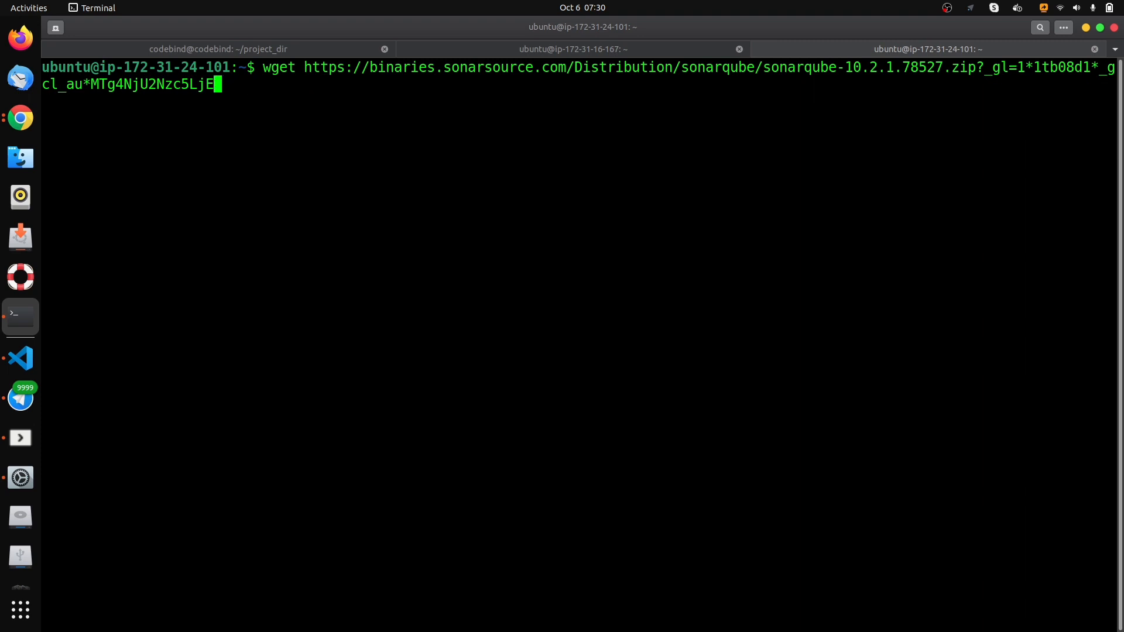
key(BackSpace)
key(BackSpace)
key(BackSpace)
key(BackSpace)
key(BackSpace)
key(BackSpace)
key(BackSpace)
key(BackSpace)
key(BackSpace)
key(BackSpace)
key(BackSpace)
key(BackSpace)
key(BackSpace)
key(BackSpace)
key(BackSpace)
key(BackSpace)
key(BackSpace)
key(BackSpace)
key(BackSpace)
key(BackSpace)
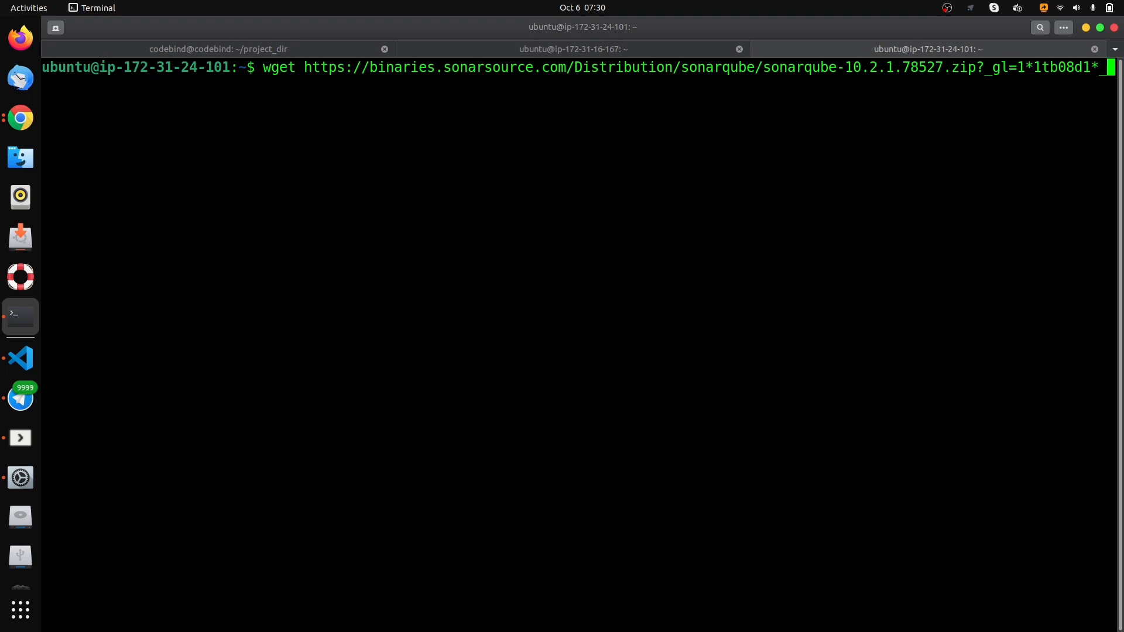
key(BackSpace)
key(BackSpace)
key(BackSpace)
key(BackSpace)
key(BackSpace)
key(BackSpace)
key(BackSpace)
key(BackSpace)
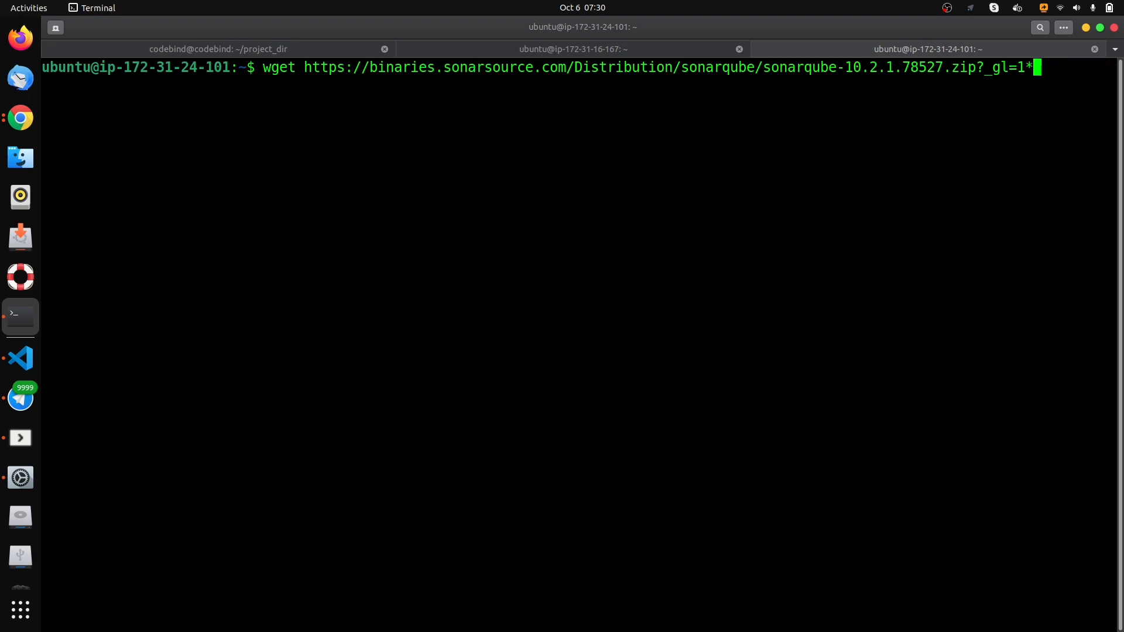
key(BackSpace)
key(BackSpace)
mouse_move(975, 67)
mouse_down()
mouse_move(42, 67)
mouse_move(305, 68)
mouse_move(262, 70)
mouse_up()
click(423, 114)
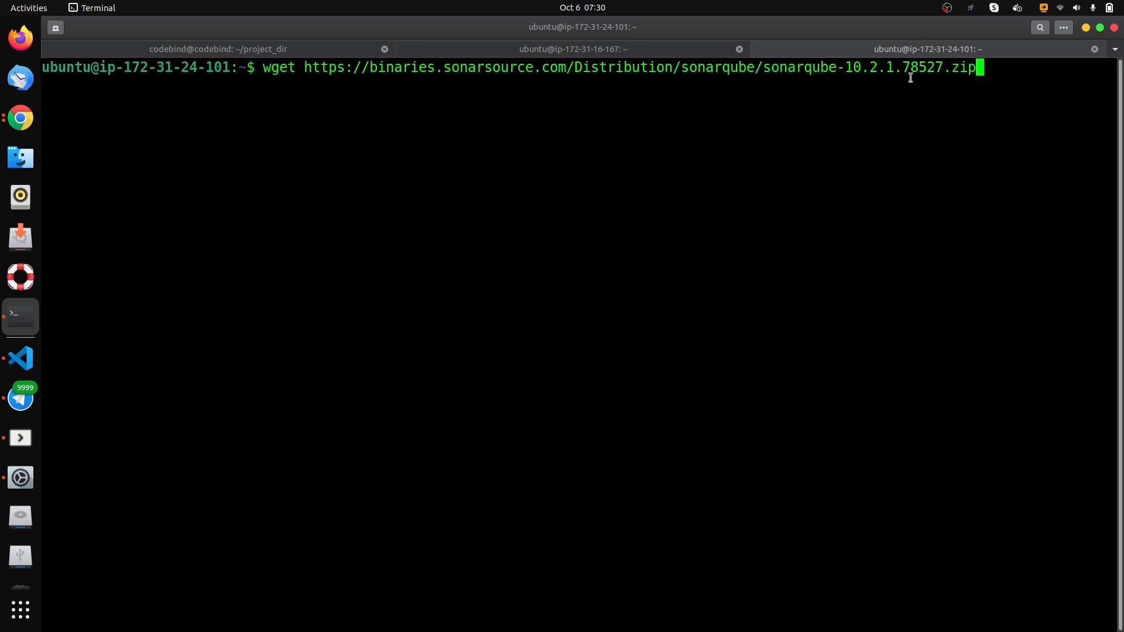
double_click(283, 68)
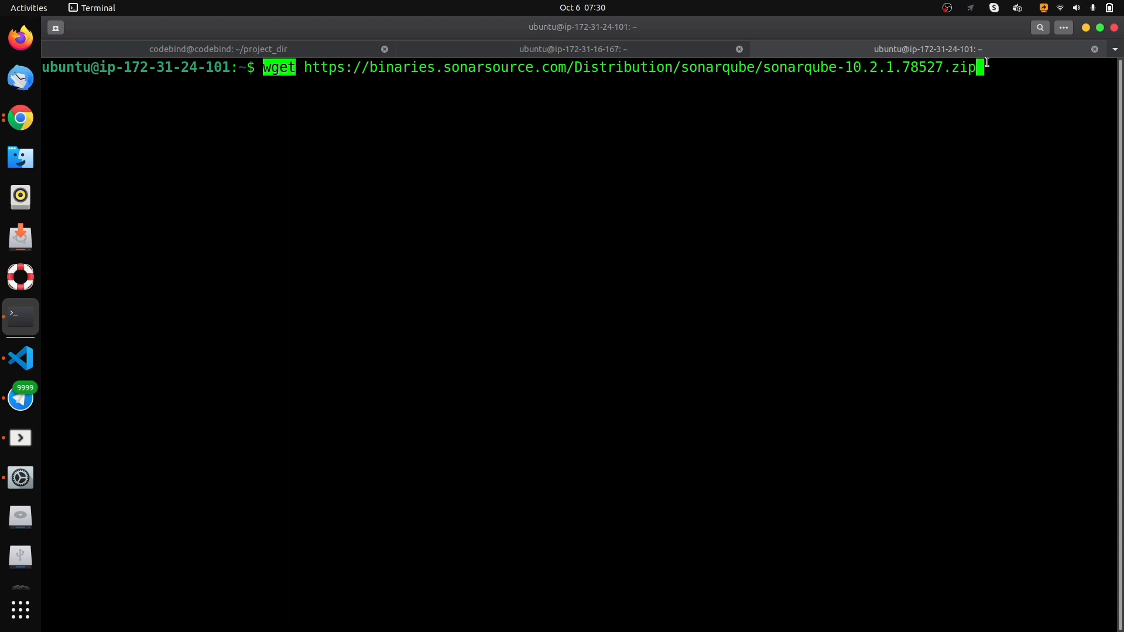
key(Return)
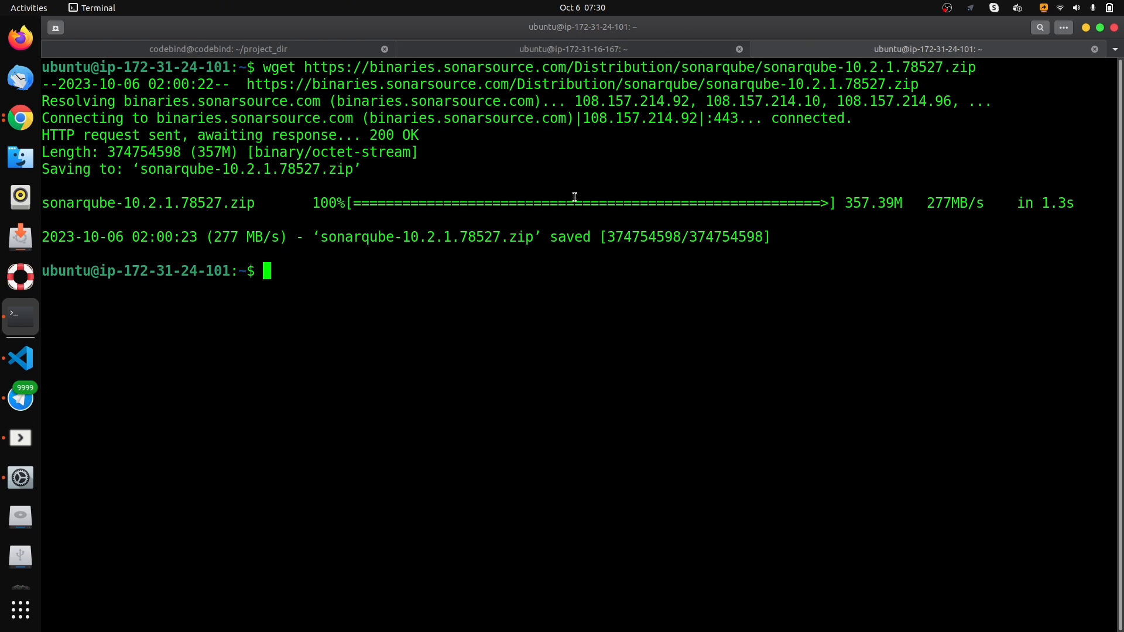
- List the home directory with ls to check for the downloaded SonarQube archive
text(ls)
key(Return)
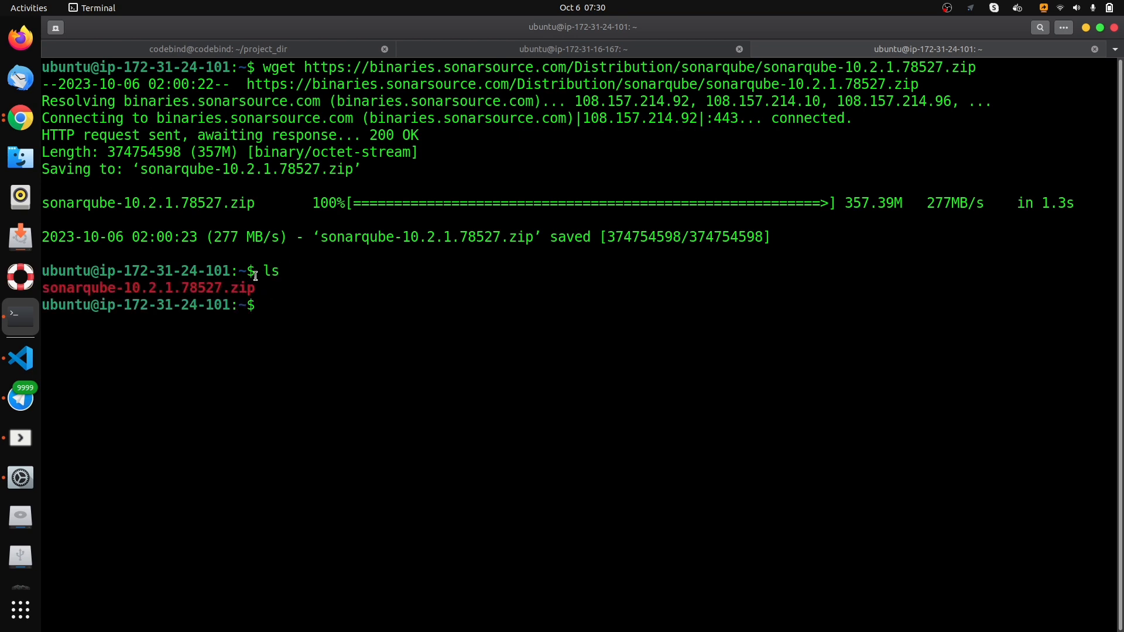
double_click(161, 289)
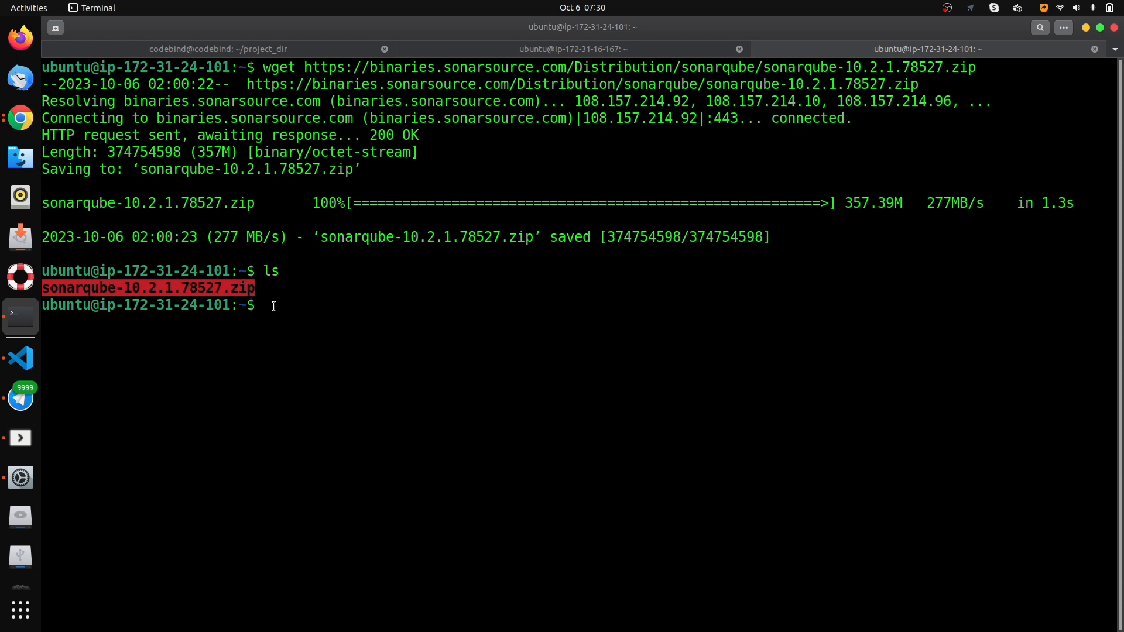
click(285, 285)
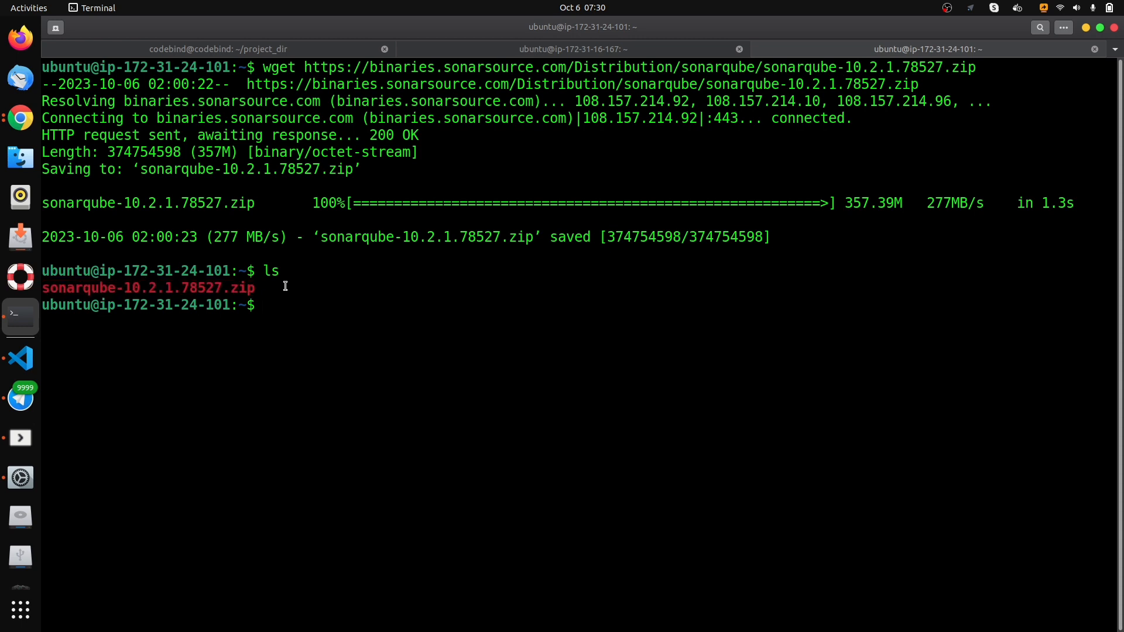
- Install the unzip package on the SonarQube server with sudo apt install unzip
text(unzi)
key(BackSpace)
key(BackSpace)
key(BackSpace)
key(BackSpace)
key(BackSpace)
text(sudo apt install unzip)
key(Return)
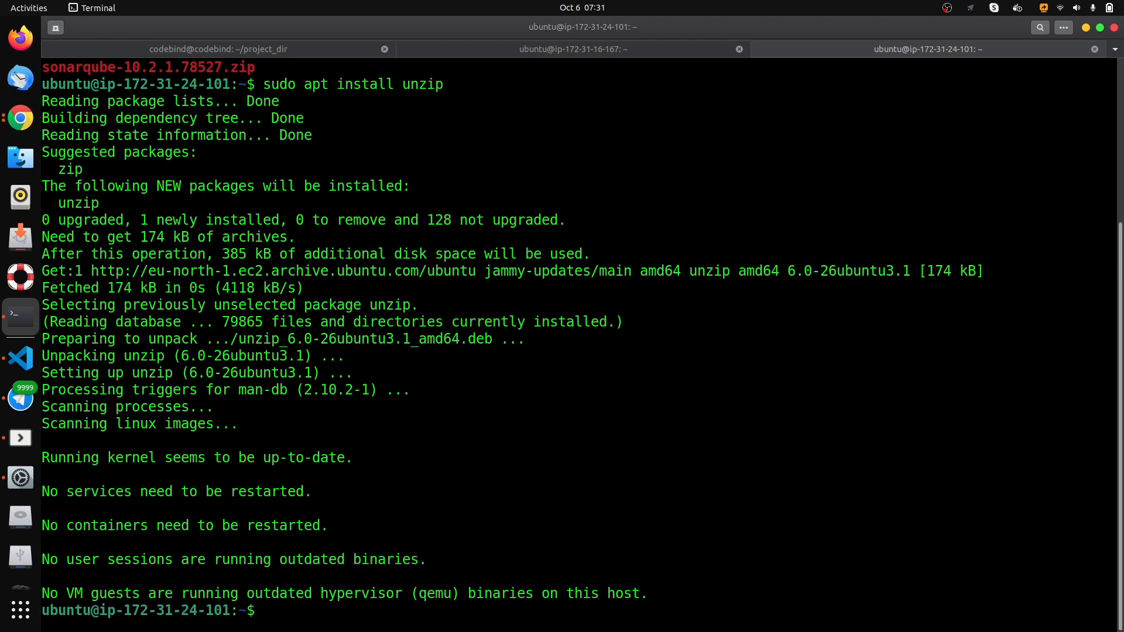
- Clear the terminal and extract sonarqube-10.2.1.78527.zip with unzip
text(clear)
key(Return)
text(un)
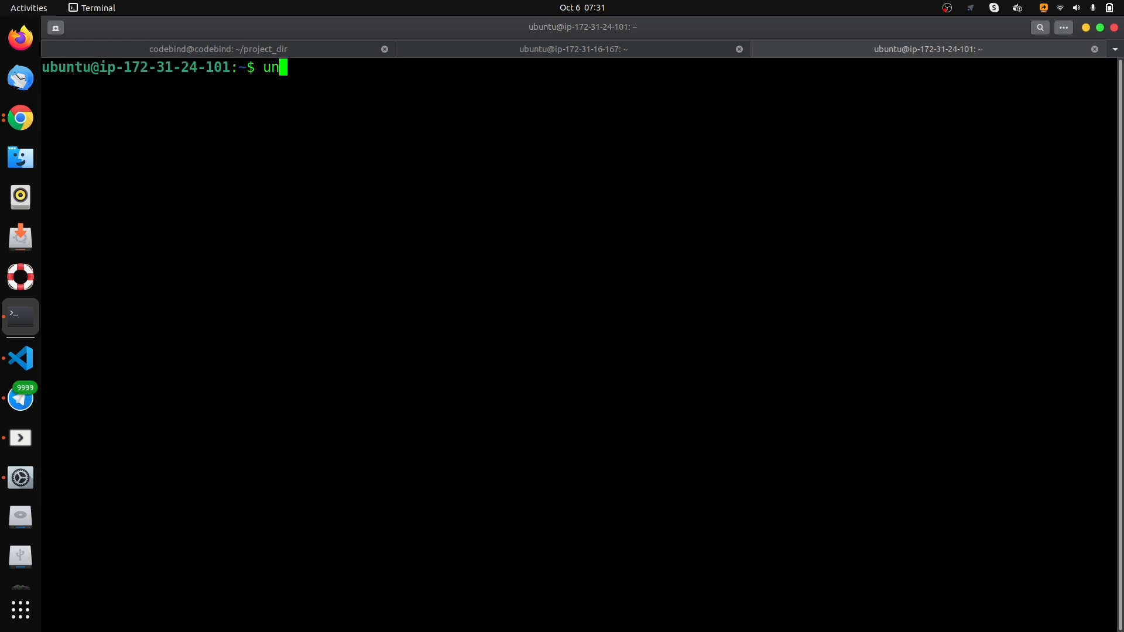
text(zip so)
key(Tab)
key(Return)
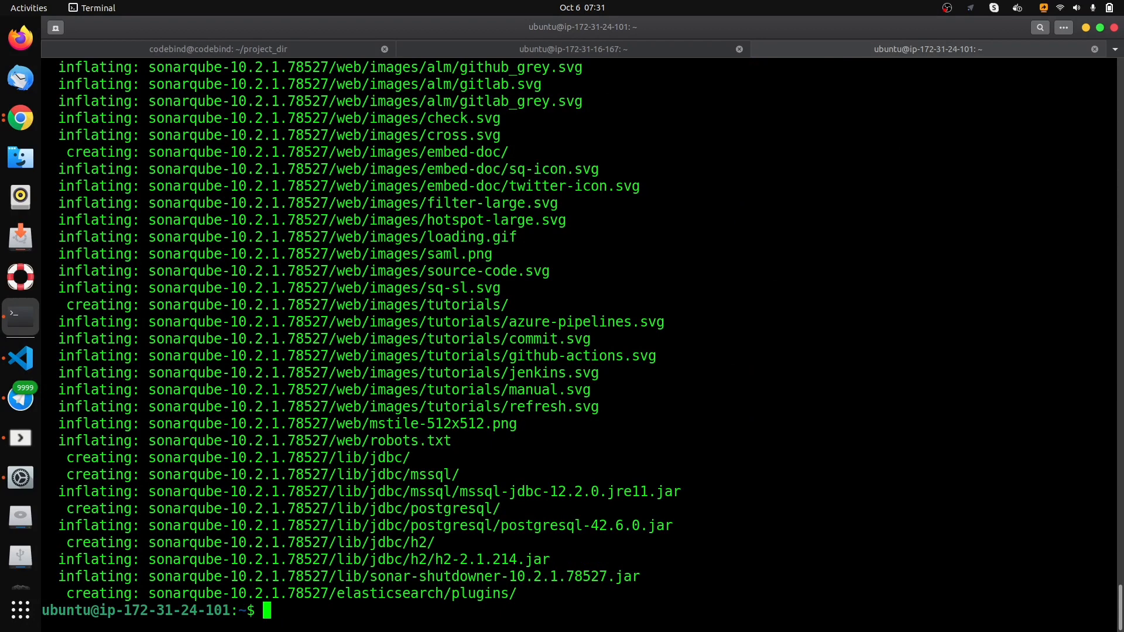
- Clear the terminal and list the home directory with ls to find the extracted SonarQube folder
text(clear)
key(Return)
text(ls)
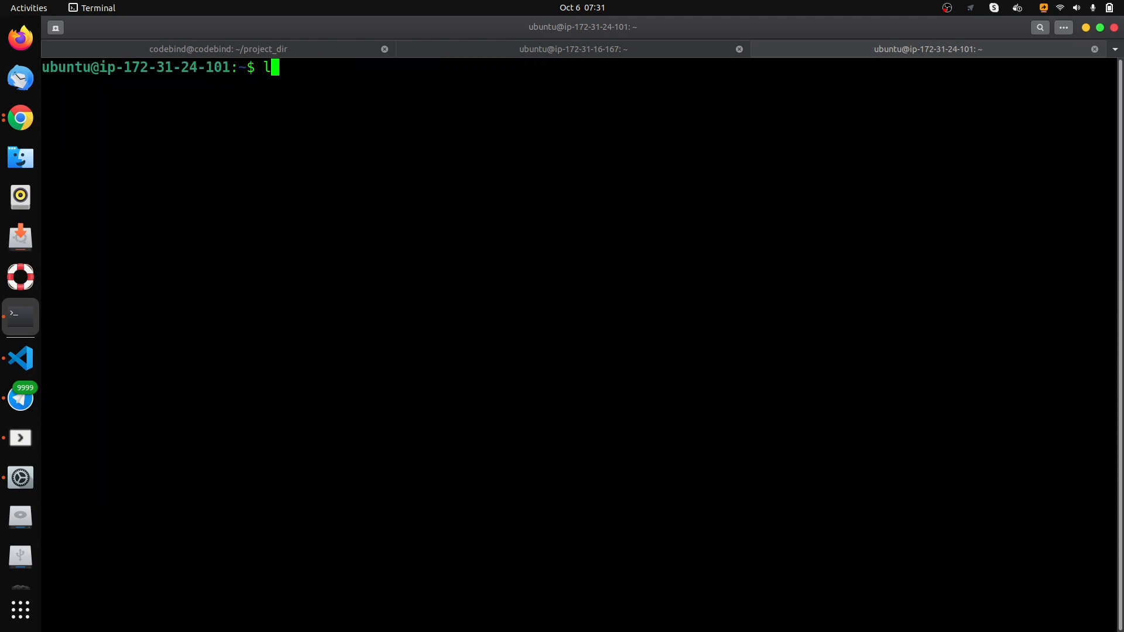
key(Return)
drag(221, 84, 40, 91)
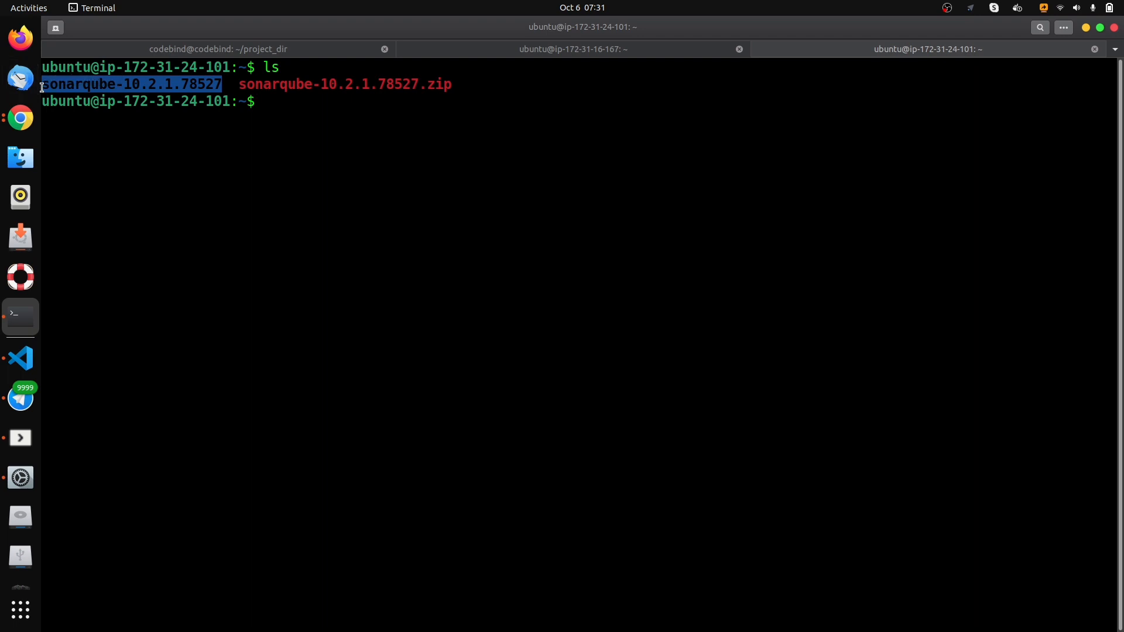
- Change into the sonarqube-10.2.1.78527 directory and list its contents with ls
click(293, 106)
text(cd sonar)
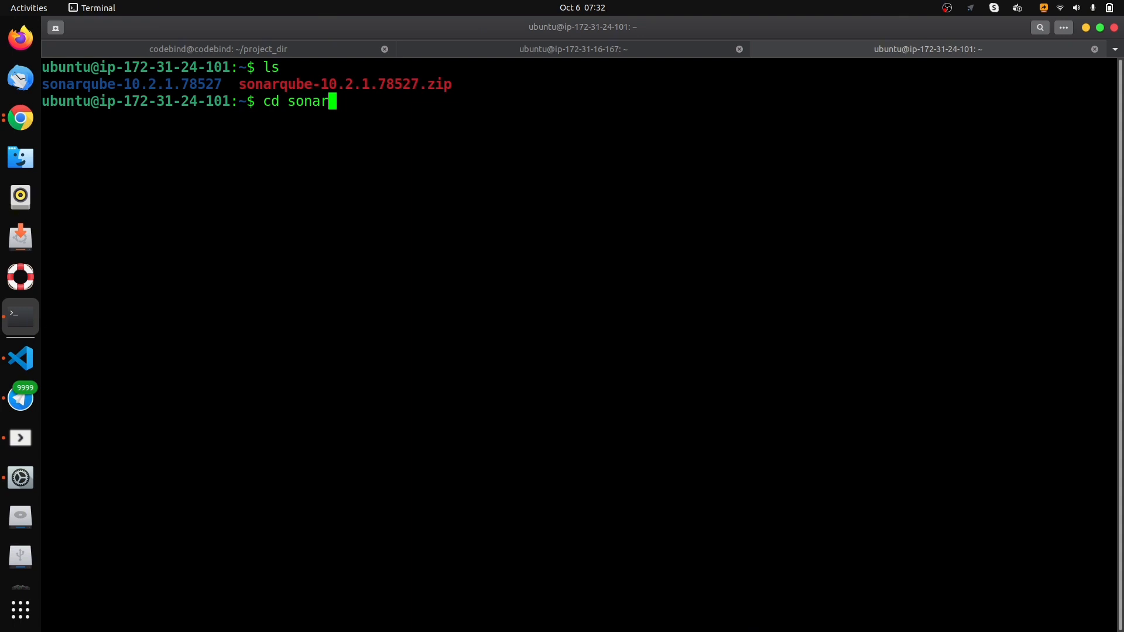
key(Tab)
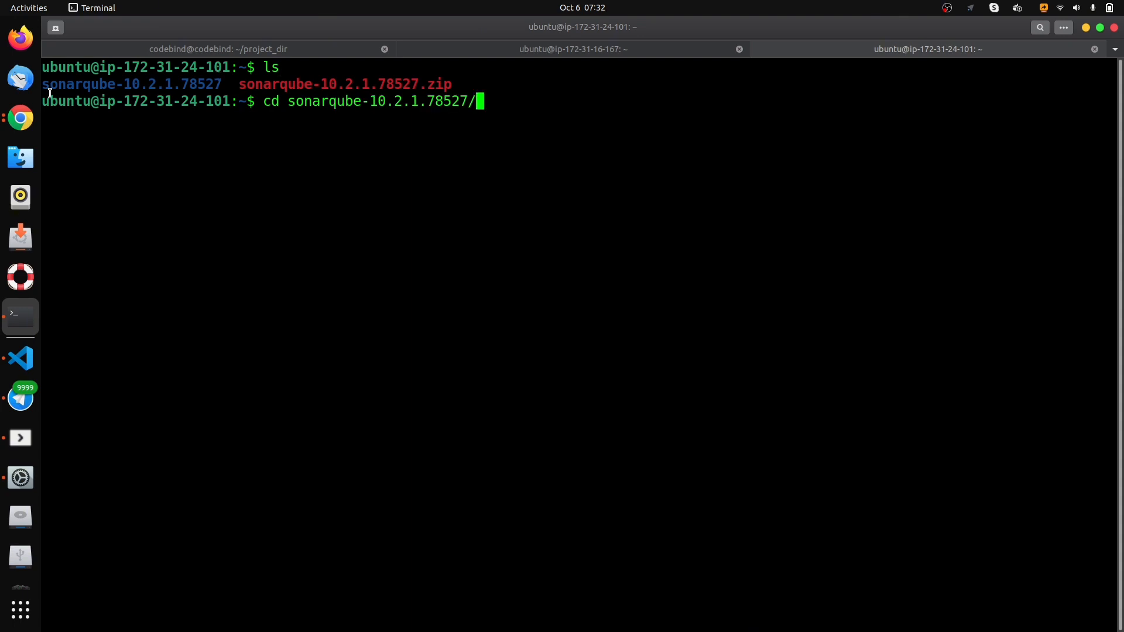
double_click(94, 82)
click(515, 102)
key(Return)
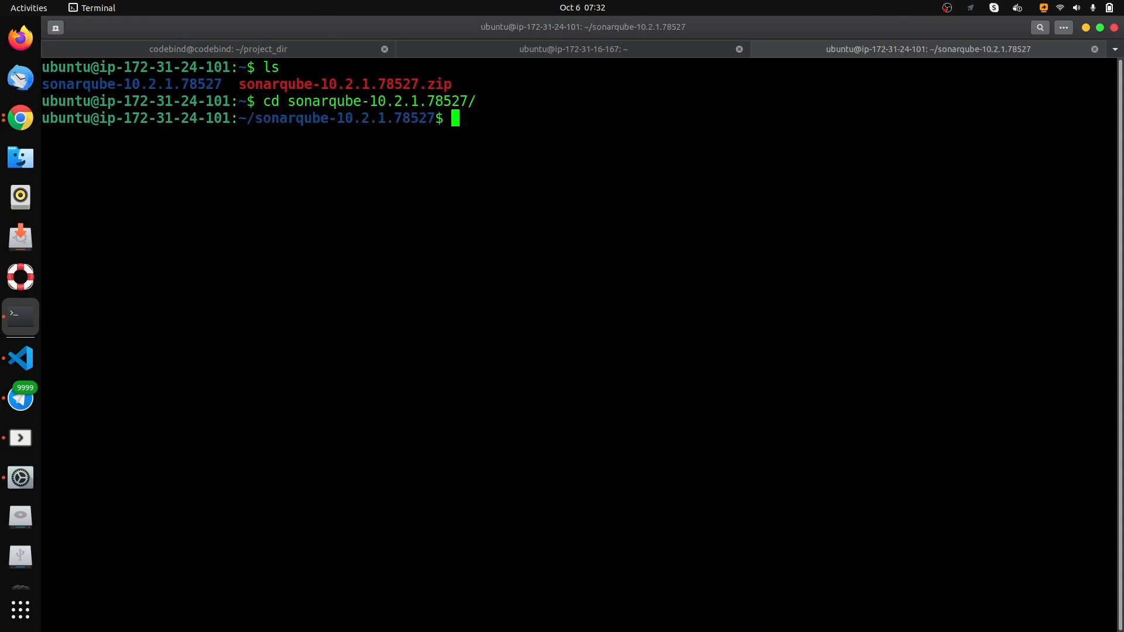
text(ls)
key(Return)
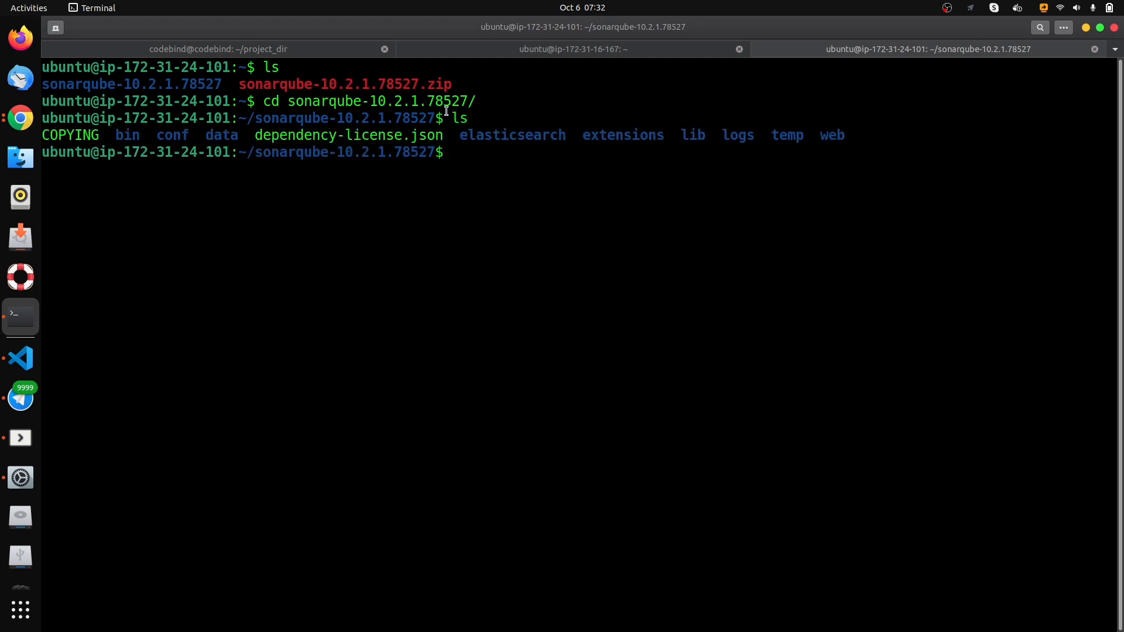
double_click(133, 132)
click(525, 151)
text(cd /bin)
key(Return)
text(cd ..)
key(Return)
text(cd ~)
key(Return)
- Change from the home directory into sonarqube-10.2.1.78527/bin/ and list its contents with ls
text(cd )
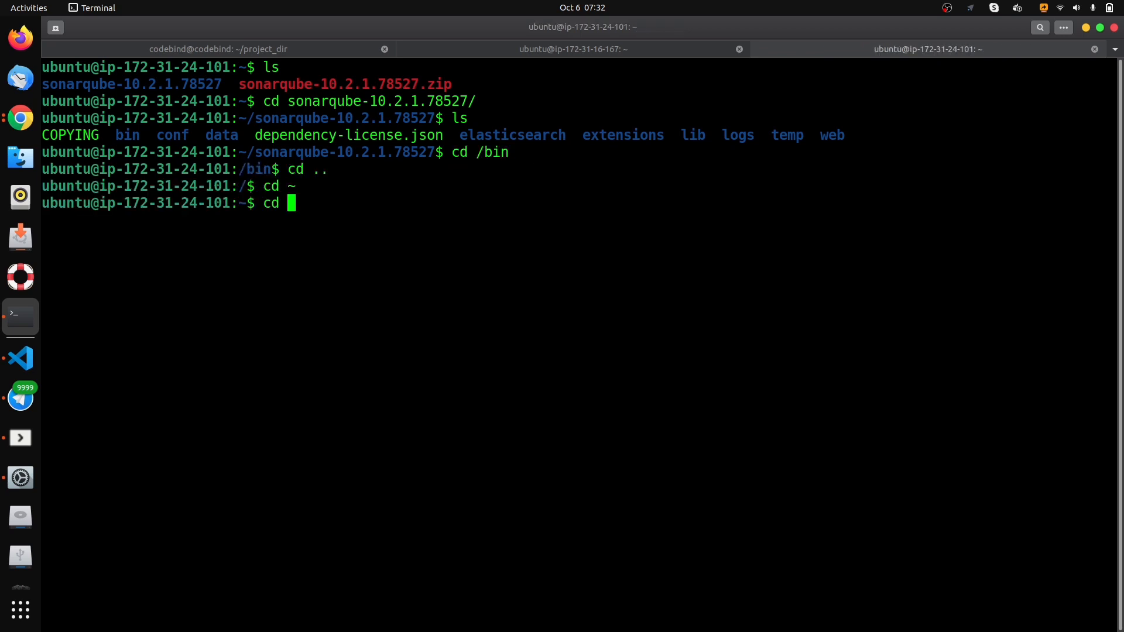
text(son)
key(Tab)
text(bin/)
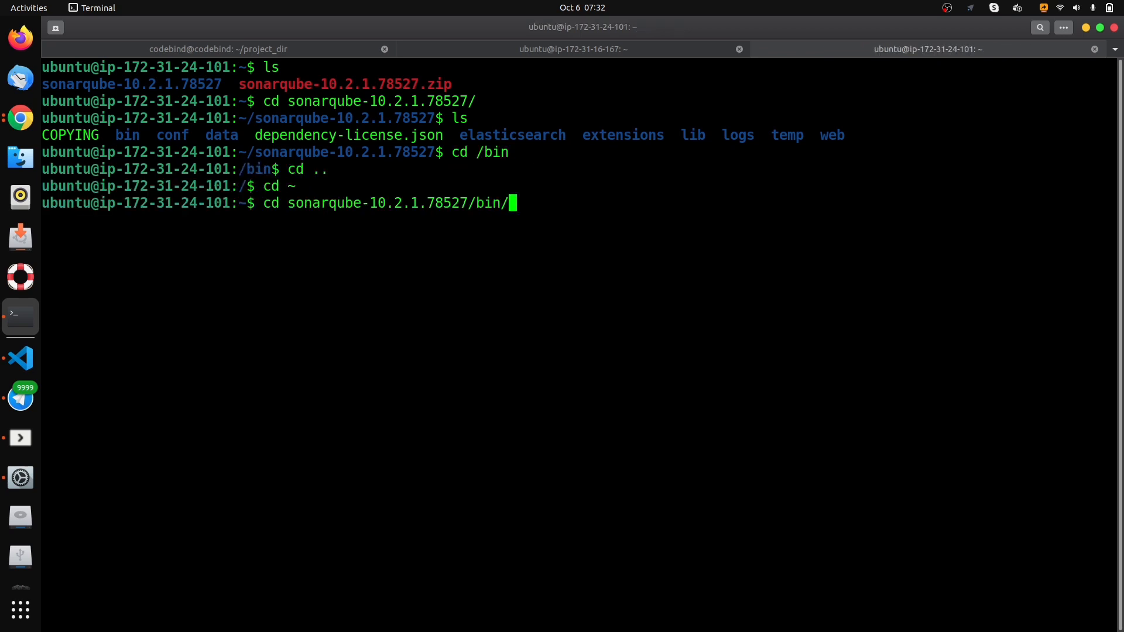
key(Return)
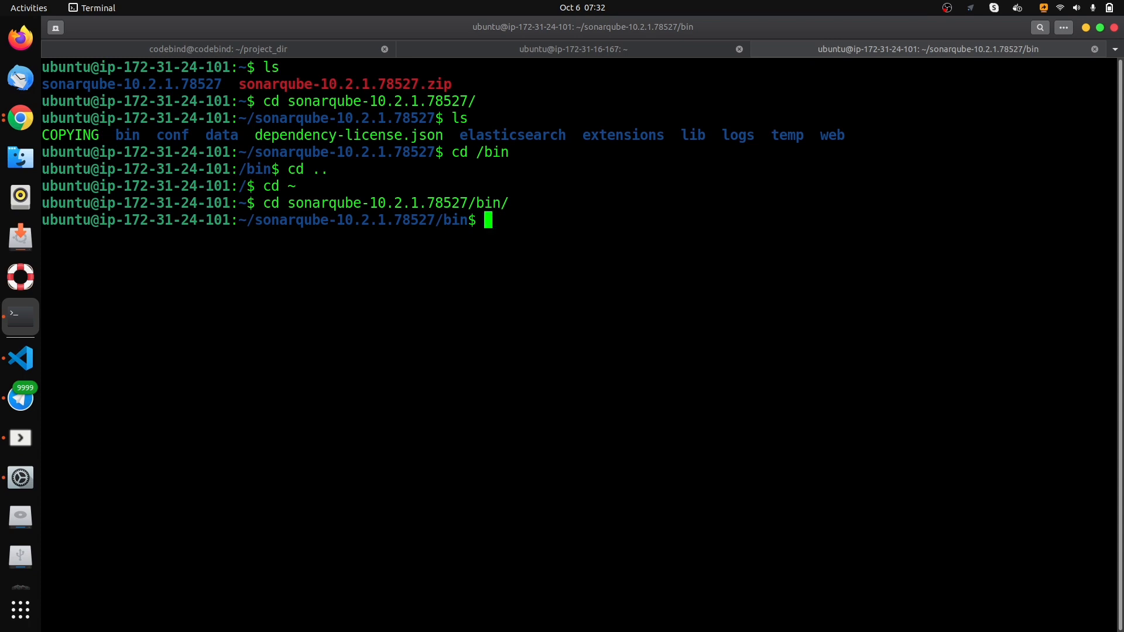
text(ls)
key(Return)
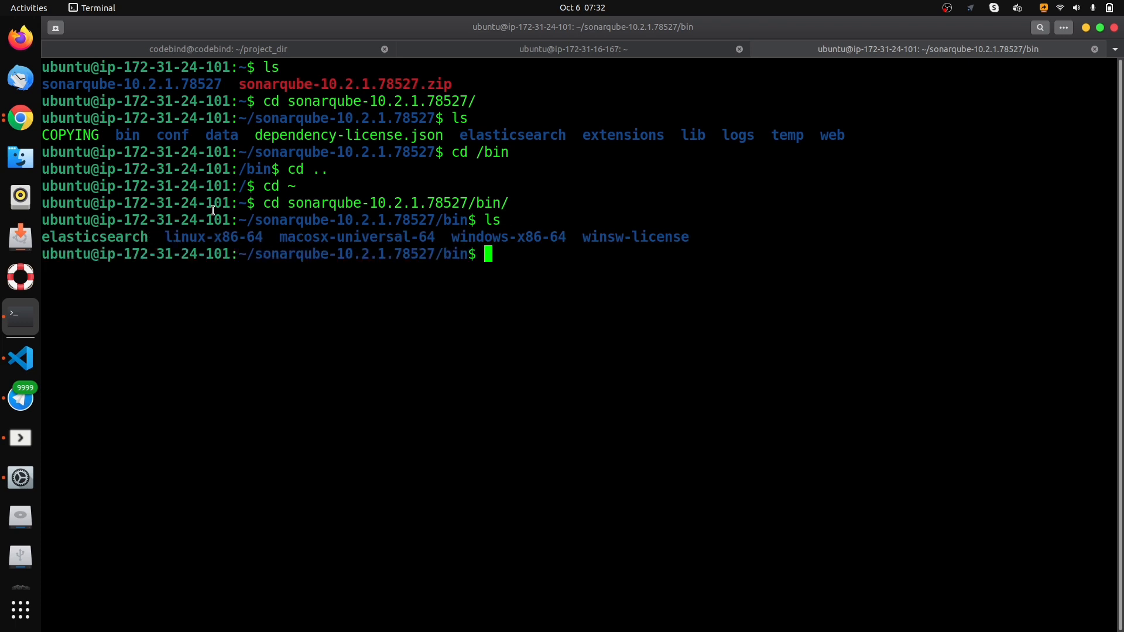
- Change into the linux-x86-64 directory inside bin and list its contents with ls
drag(279, 241, 555, 256)
click(483, 271)
drag(265, 238, 164, 237)
click(164, 237)
text(cd linu)
key(Tab)
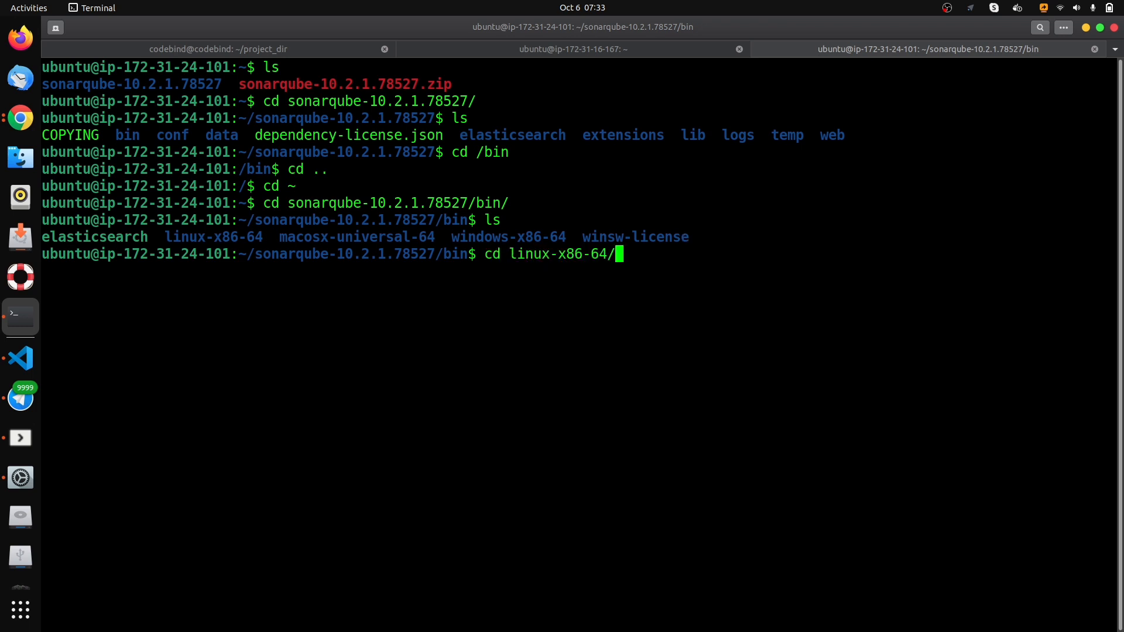
key(Return)
text(ls)
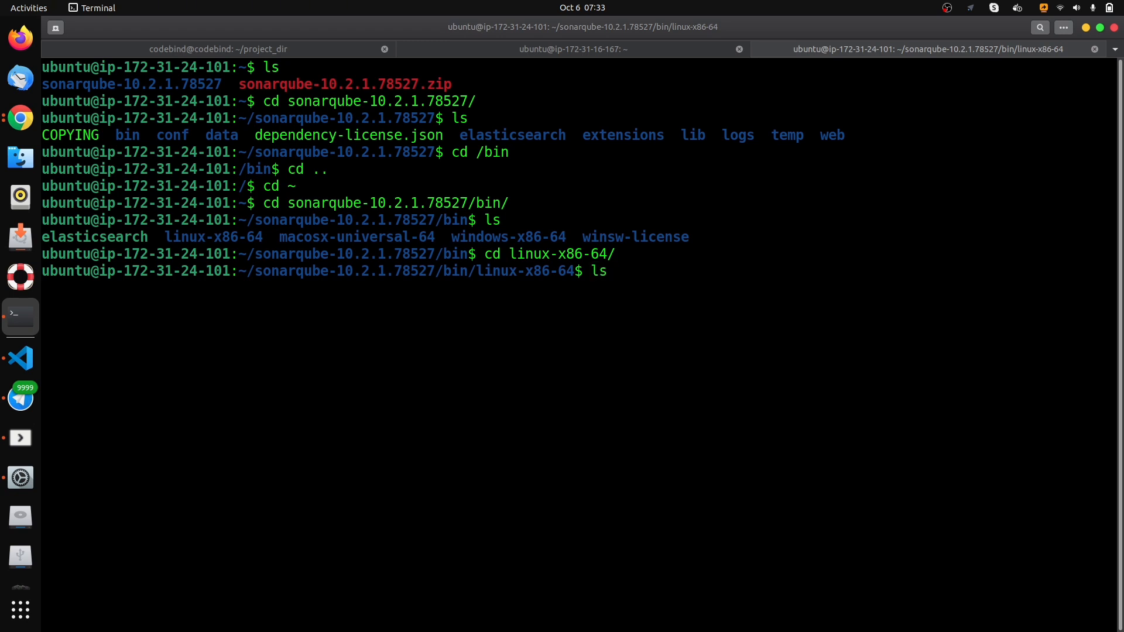
key(Return)
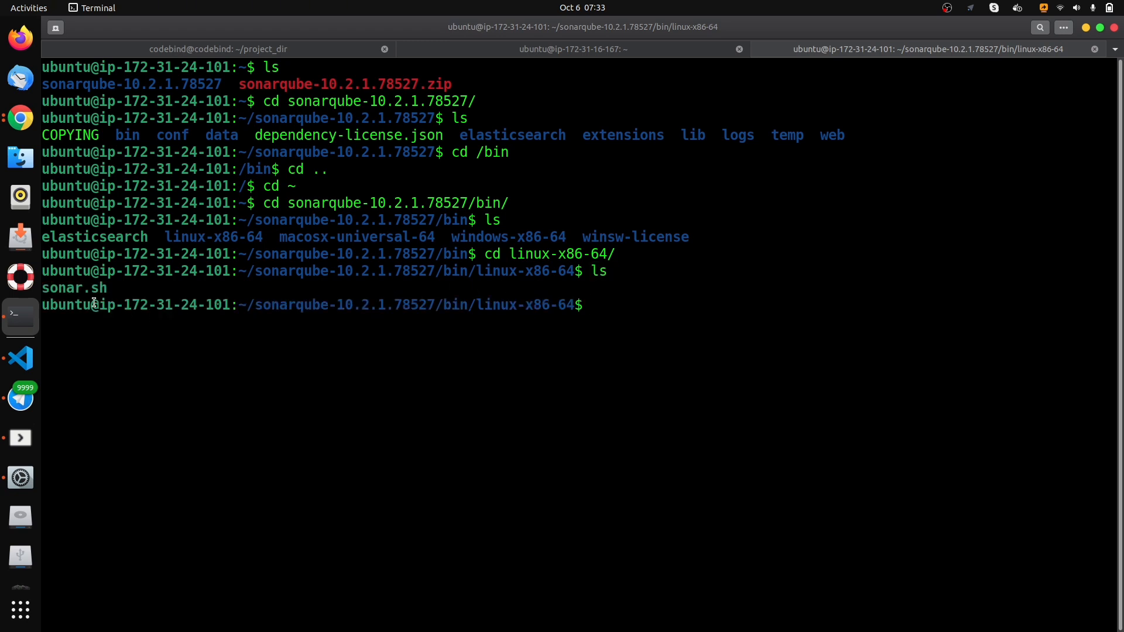
- Run ./sonar.sh without arguments to print its usage options
drag(106, 291, 38, 291)
click(156, 289)
text(./sona)
key(Tab)
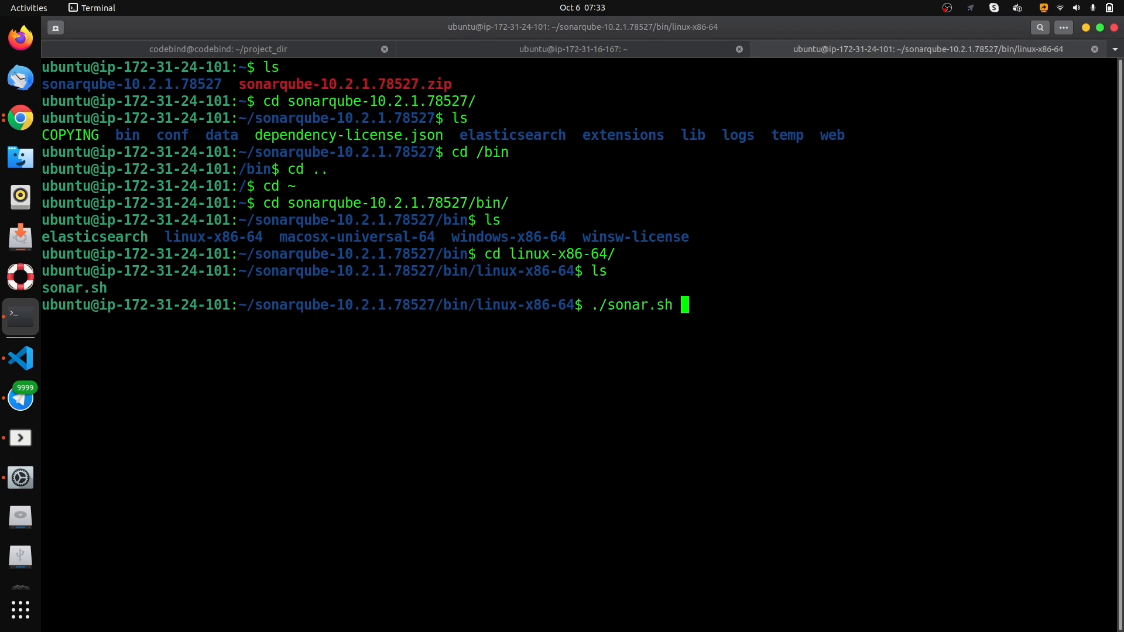
key(Return)
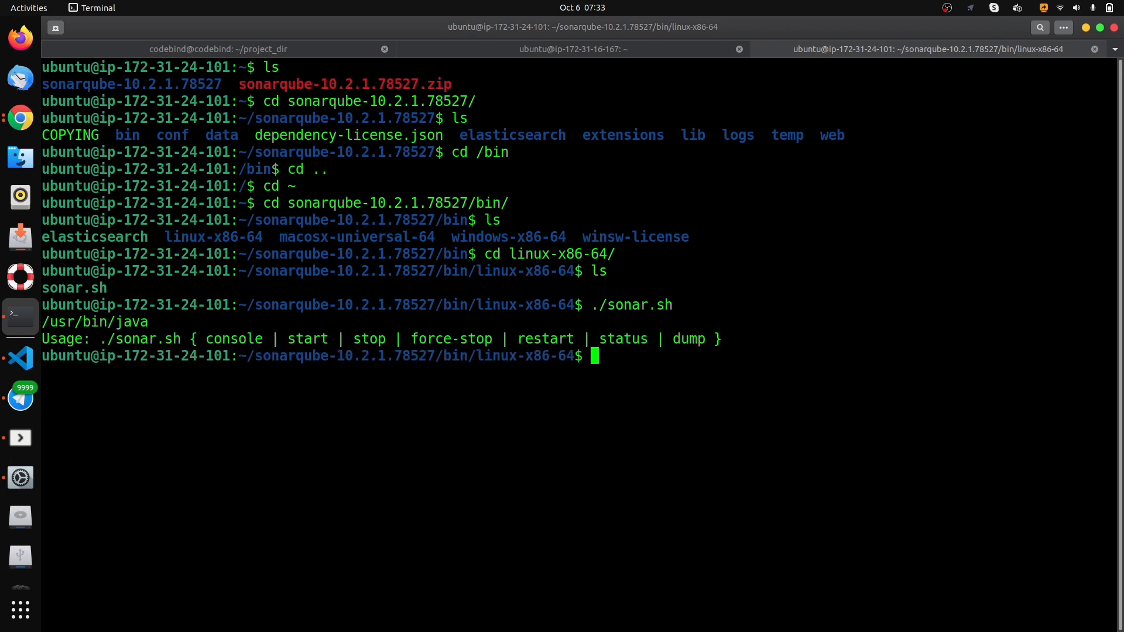
- Examine the console, start and stop options in the sonar.sh usage line
double_click(222, 338)
drag(294, 338, 389, 342)
click(686, 304)
double_click(305, 343)
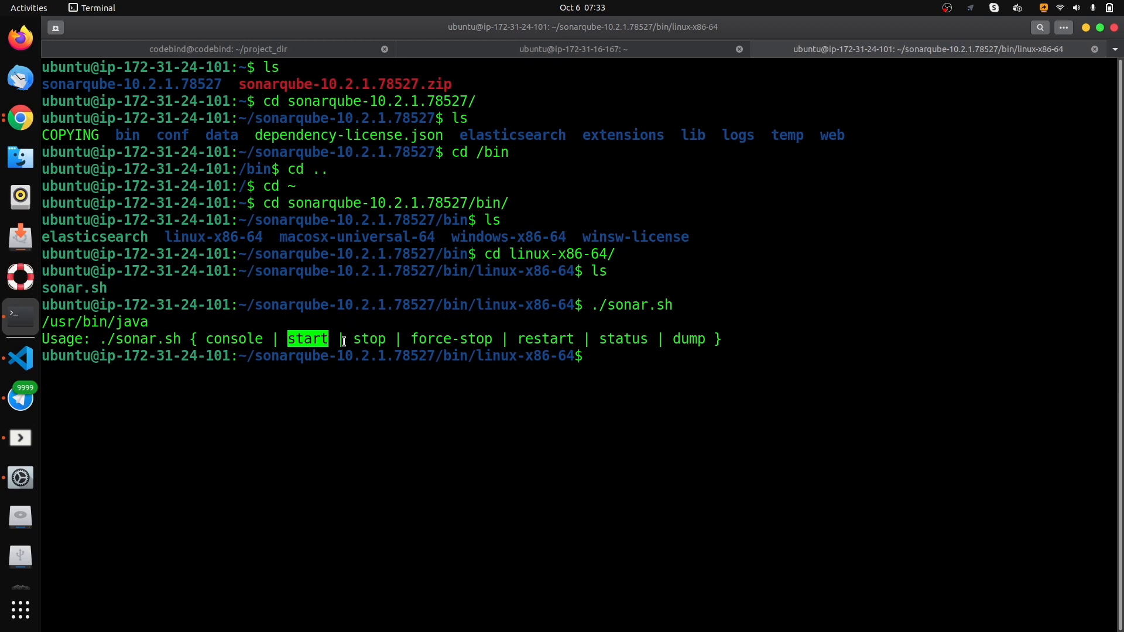
double_click(365, 340)
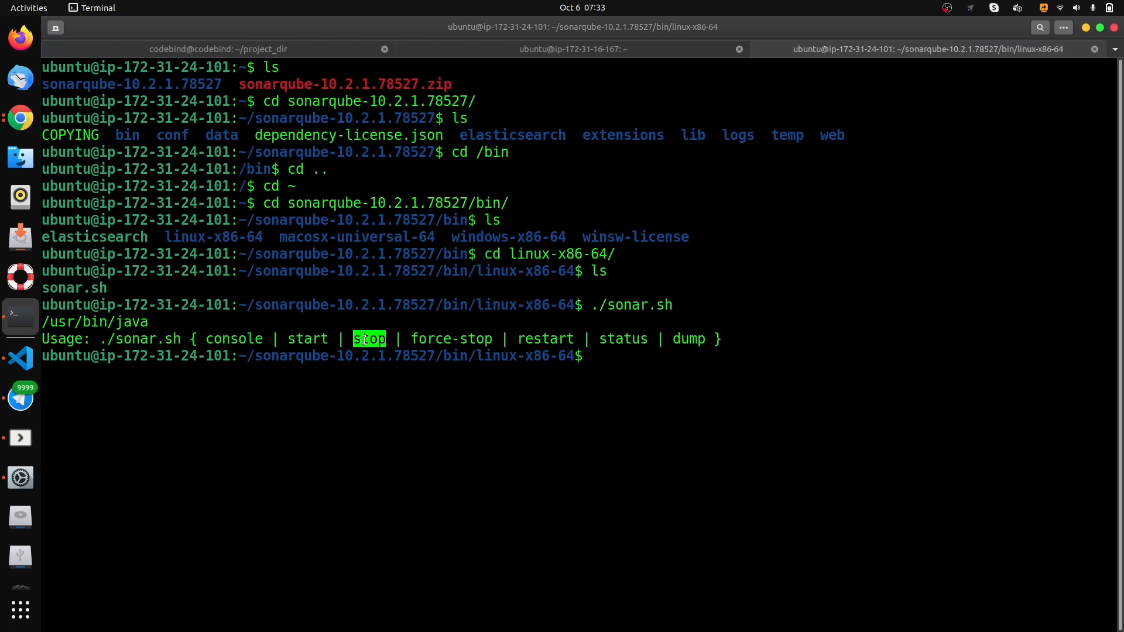
double_click(226, 341)
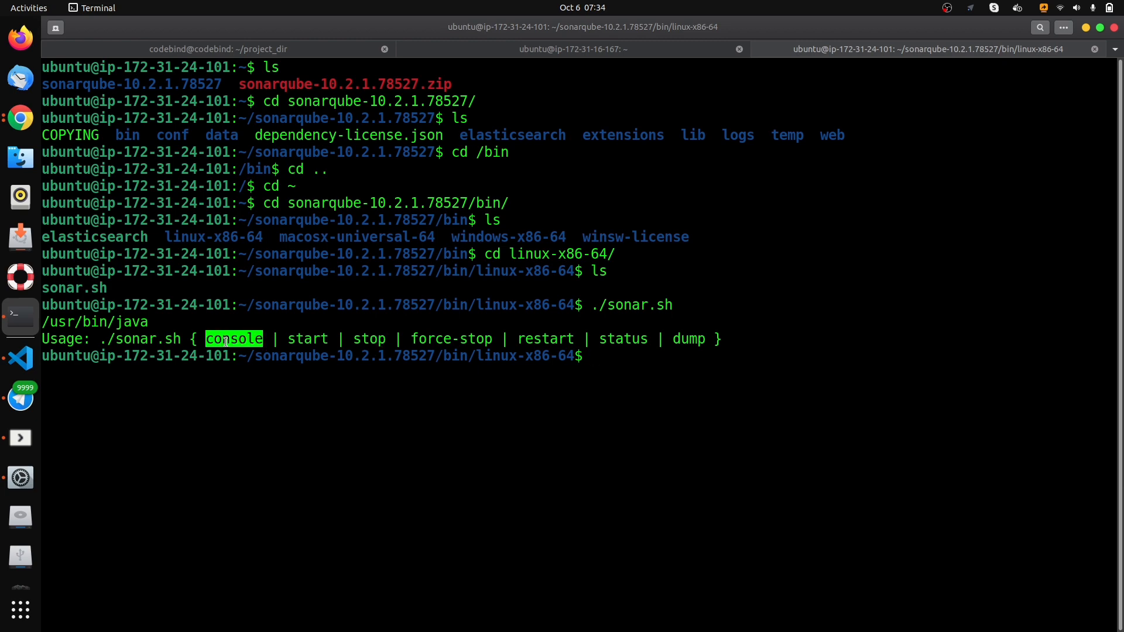
drag(670, 304, 587, 304)
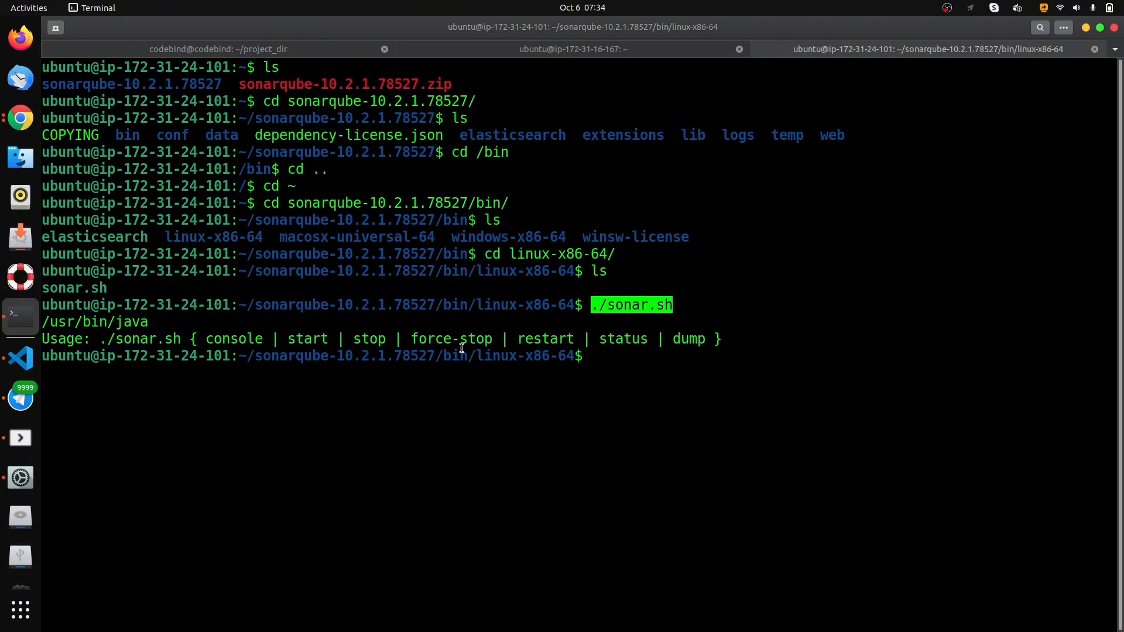
double_click(239, 340)
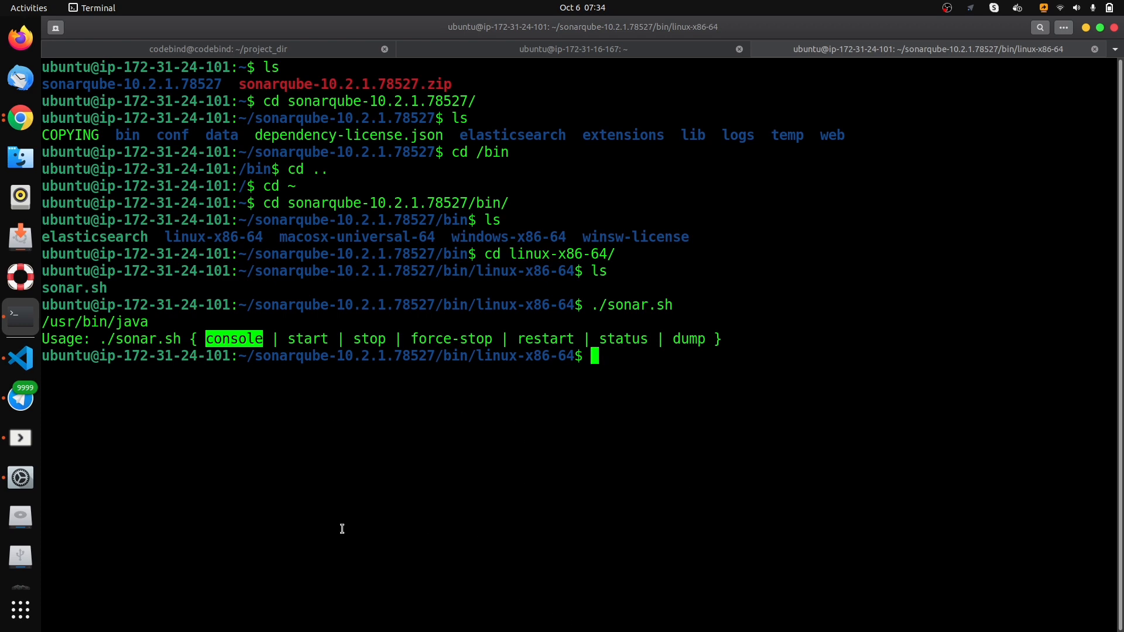
- Launch SonarQube in console mode with ./sonar.sh console and view its startup output
click(607, 361)
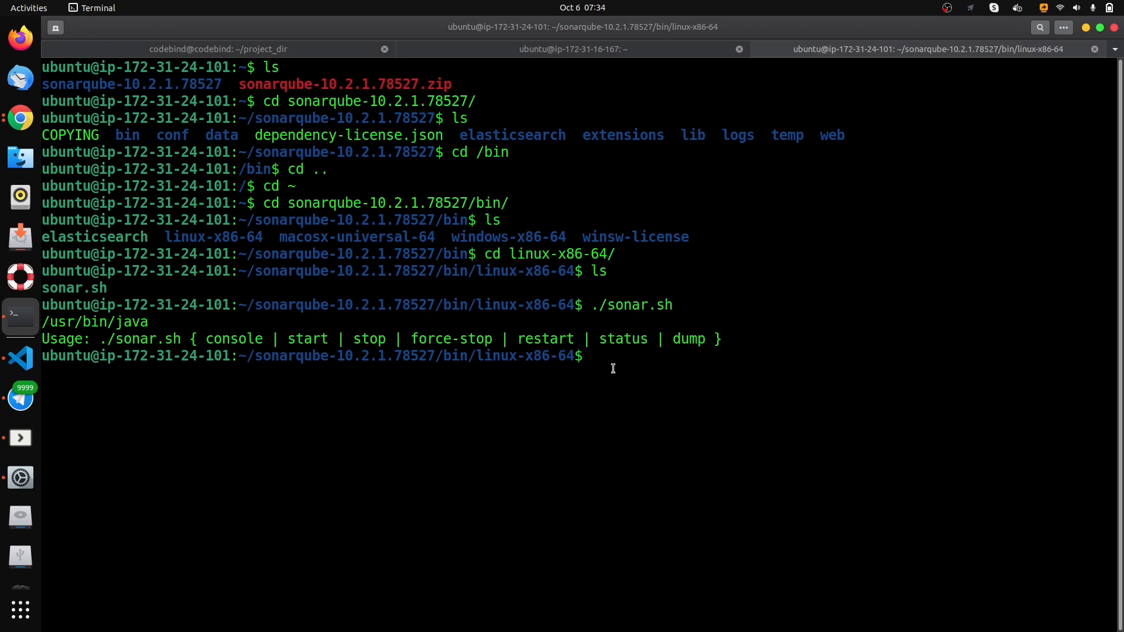
key(Up)
text(console)
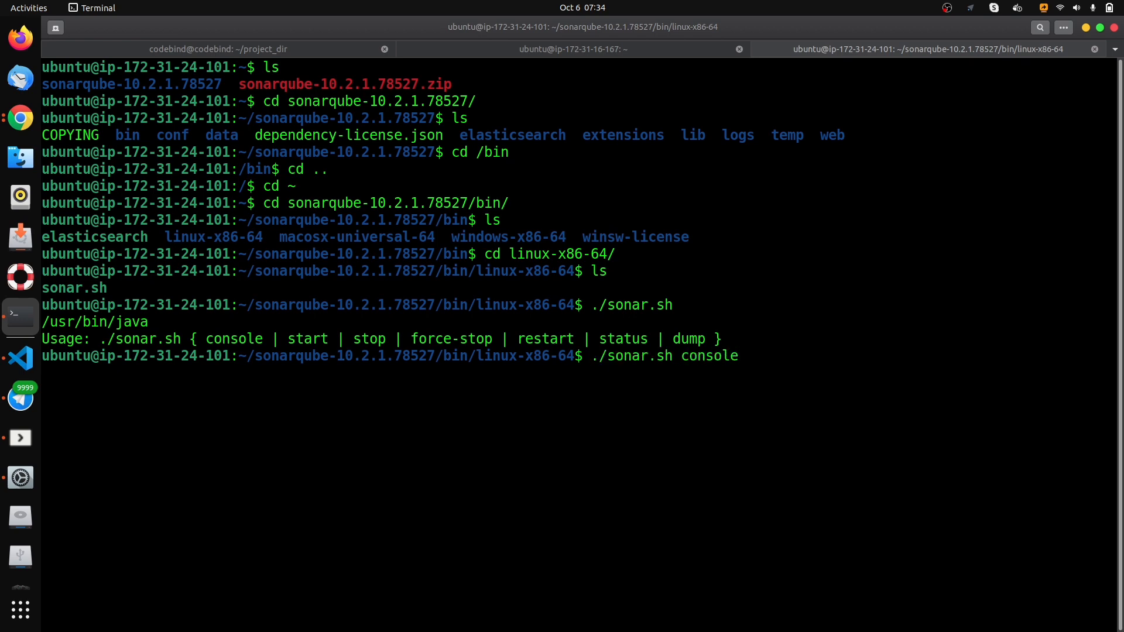
key(Return)
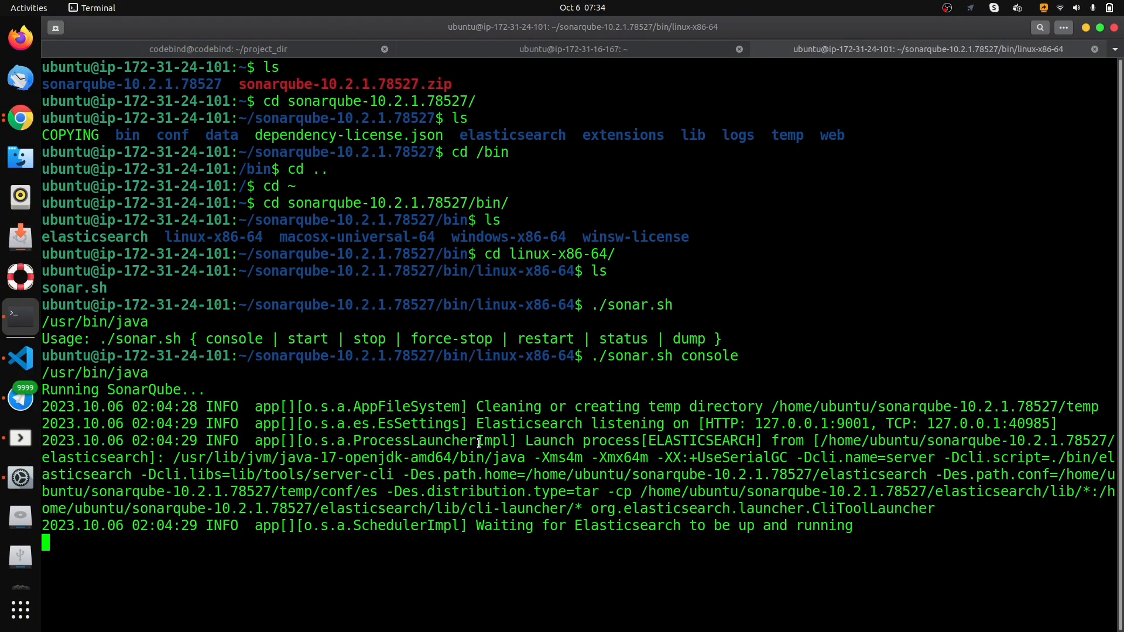
triple_click(92, 388)
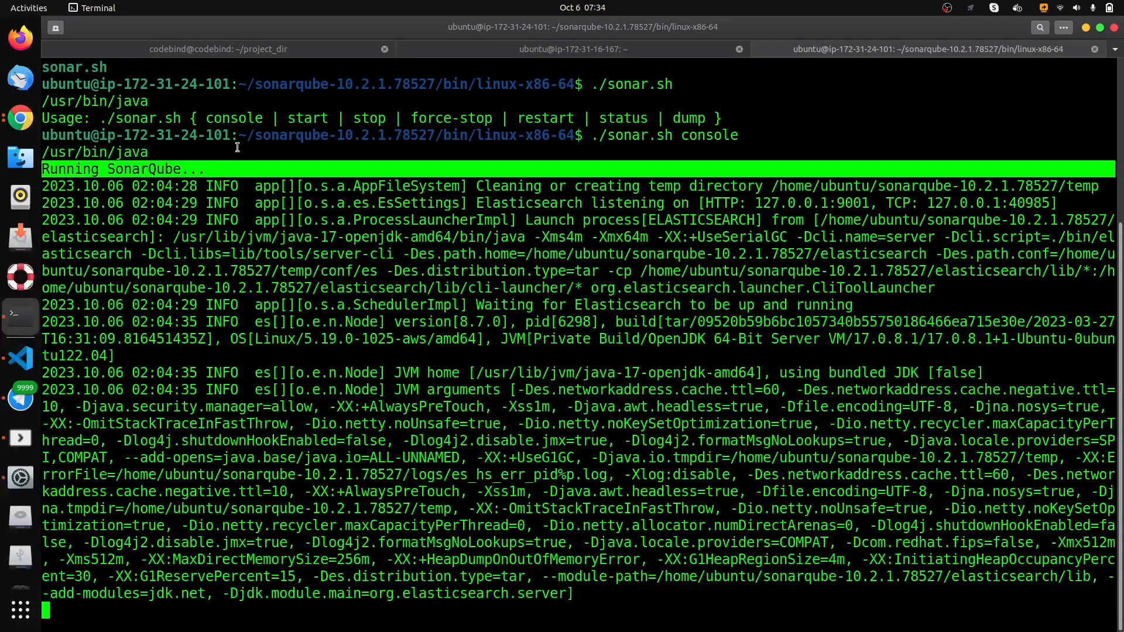
click(253, 173)
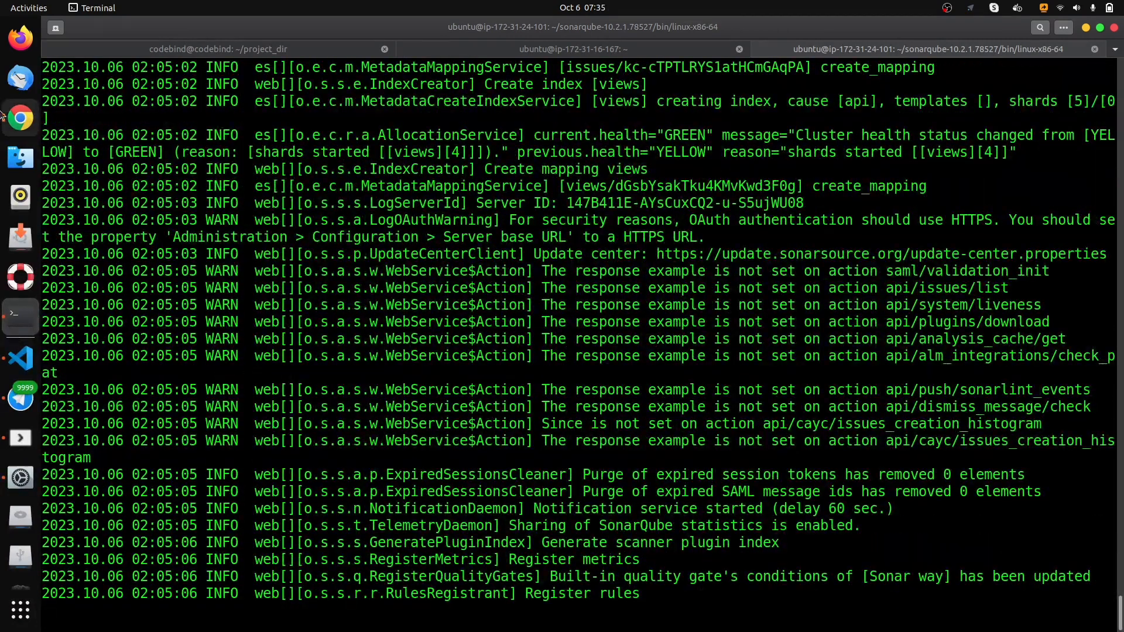
- Switch to Chrome and open the inbound rules of the sonarqube-server instance's security group launch-wizard-16 for editing
click(20, 117)
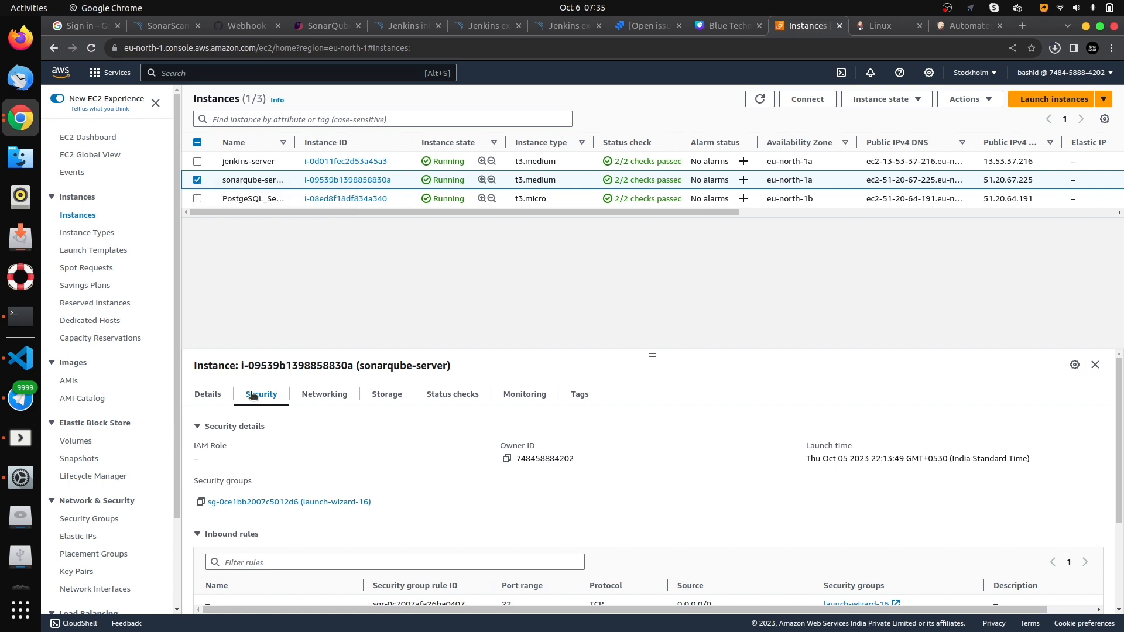
click(277, 504)
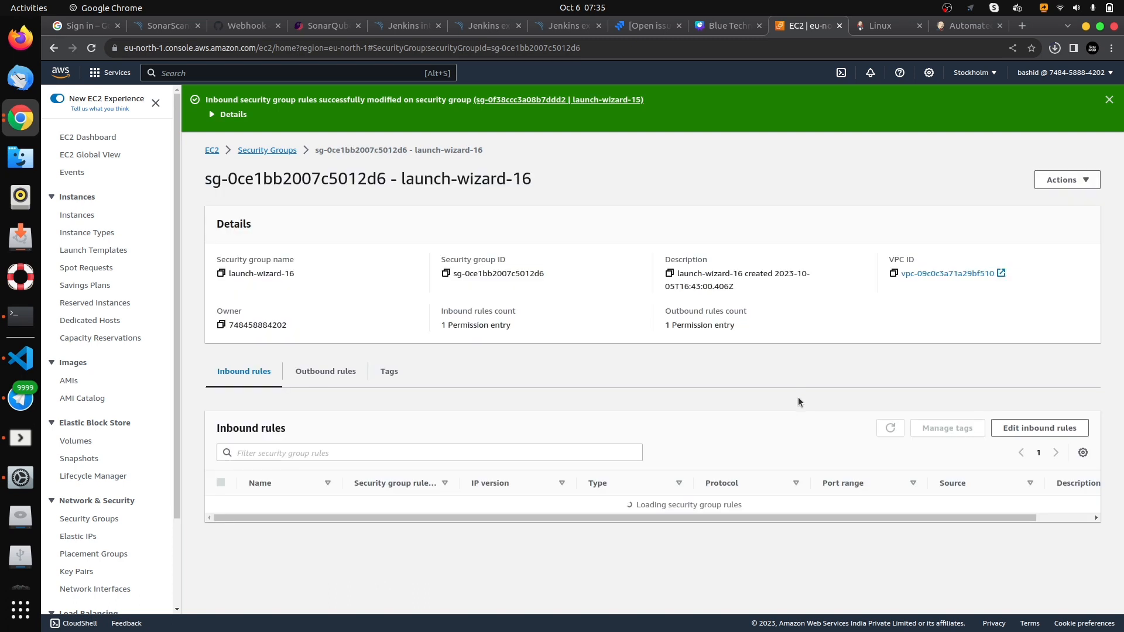
click(1003, 432)
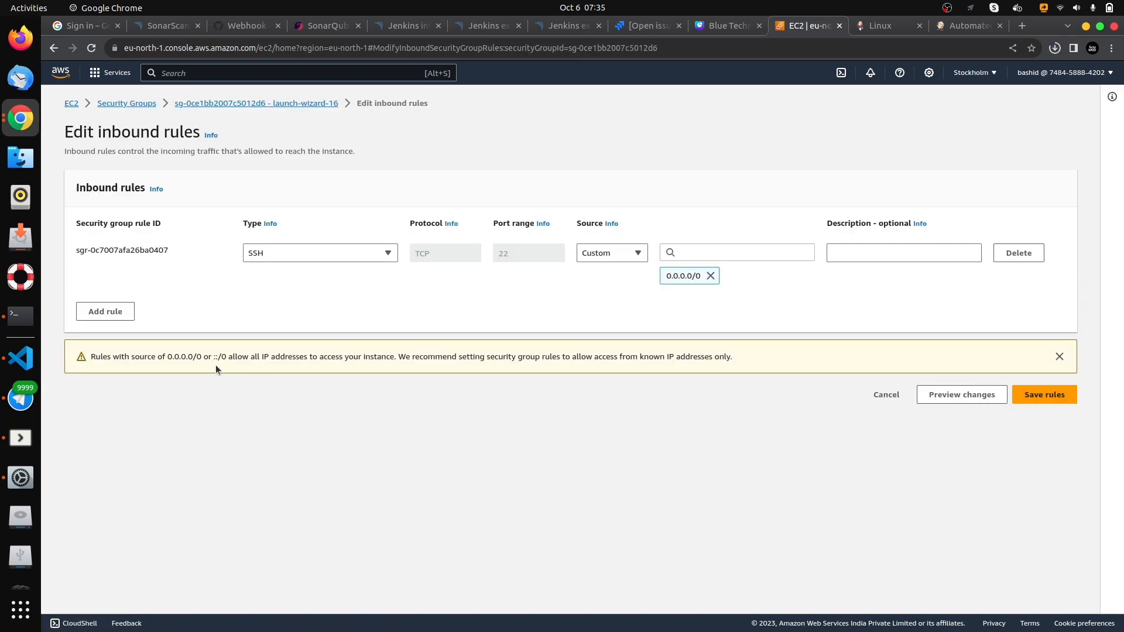
- Add a Custom TCP inbound rule for port 9000 with source 0.0.0.0/0 and save the rules
click(113, 311)
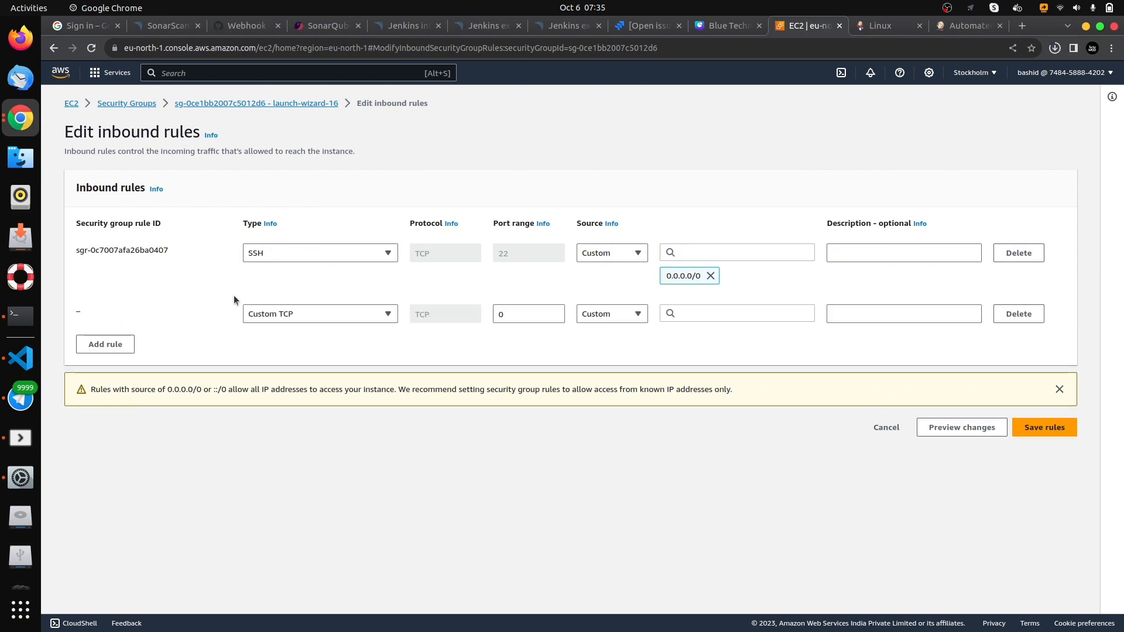
click(530, 317)
text(9000)
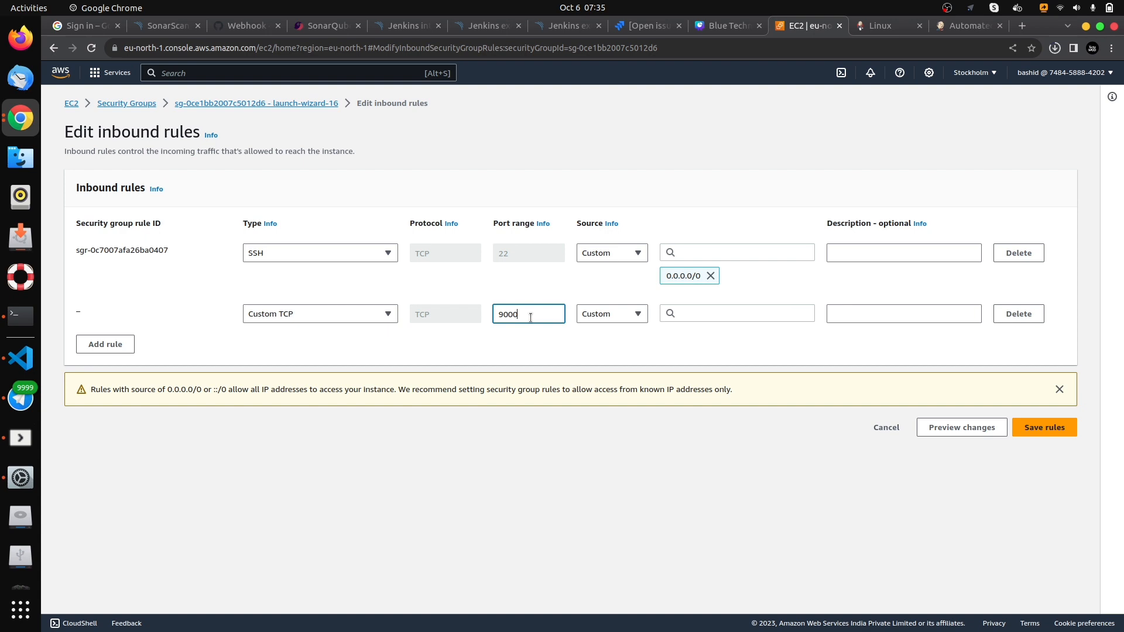
click(704, 317)
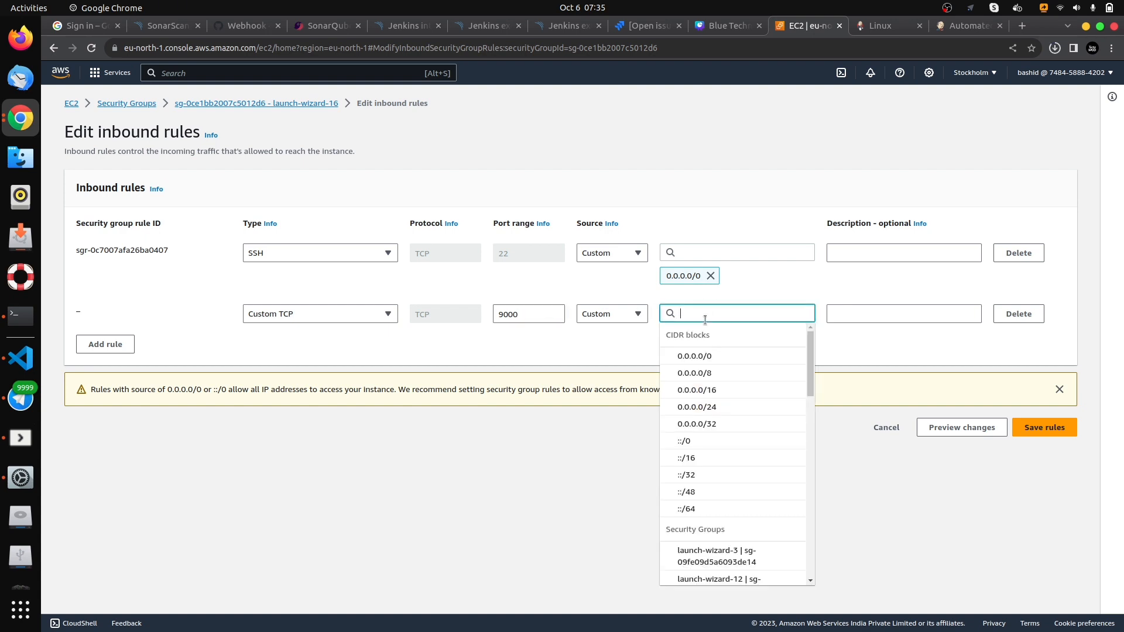
click(721, 356)
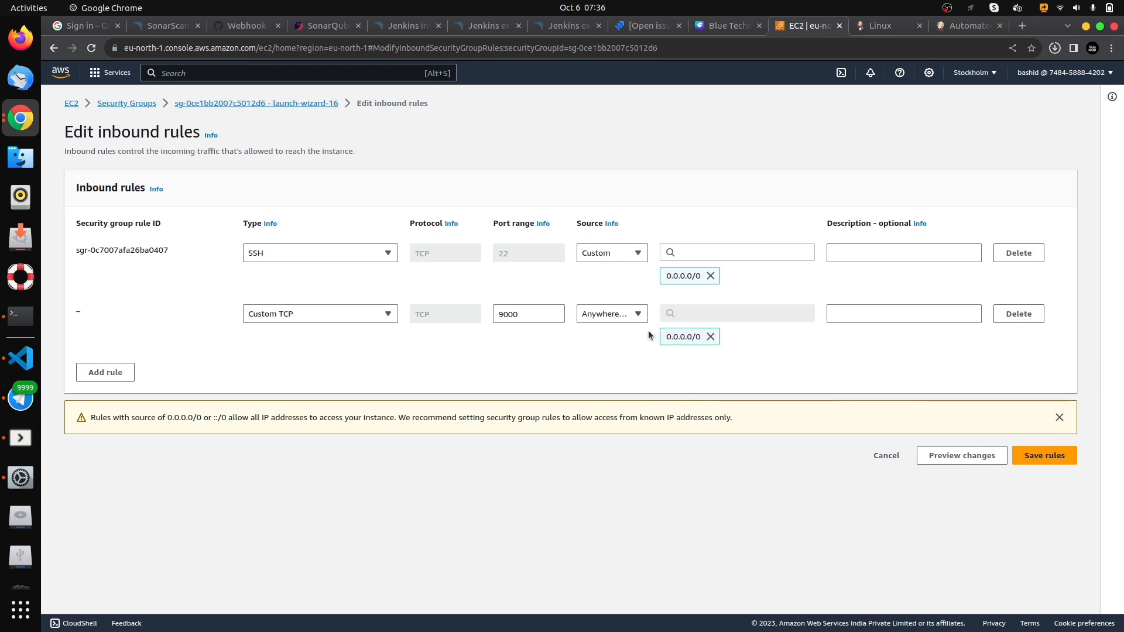
click(637, 316)
click(677, 358)
click(1041, 455)
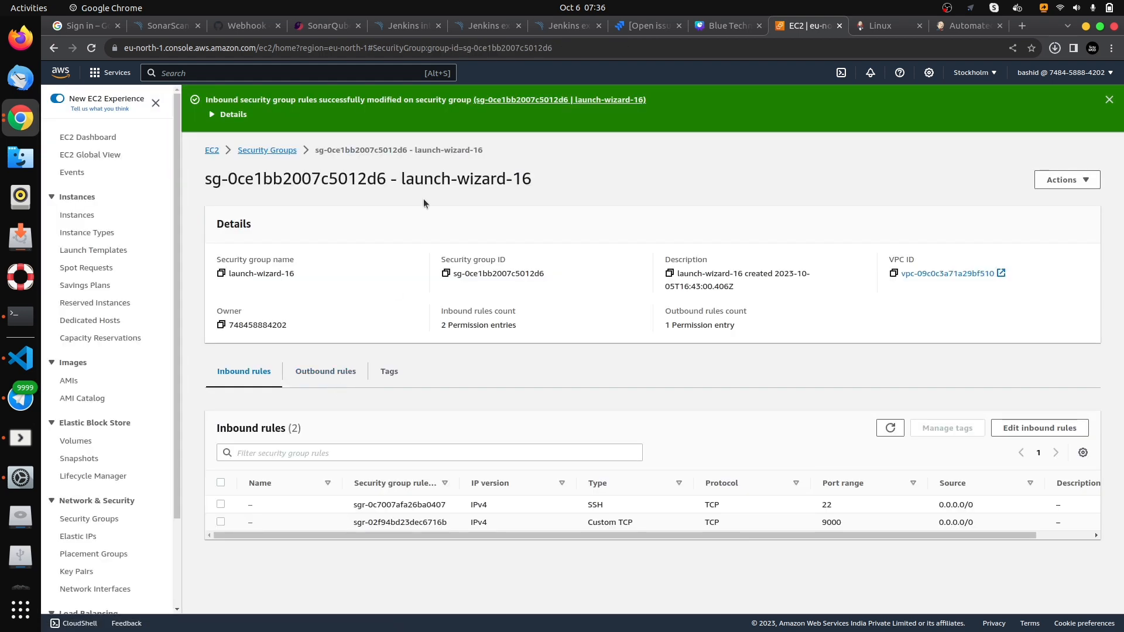
- Return to the EC2 instances list, then switch to the Terminal to check the SonarQube startup log
click(78, 216)
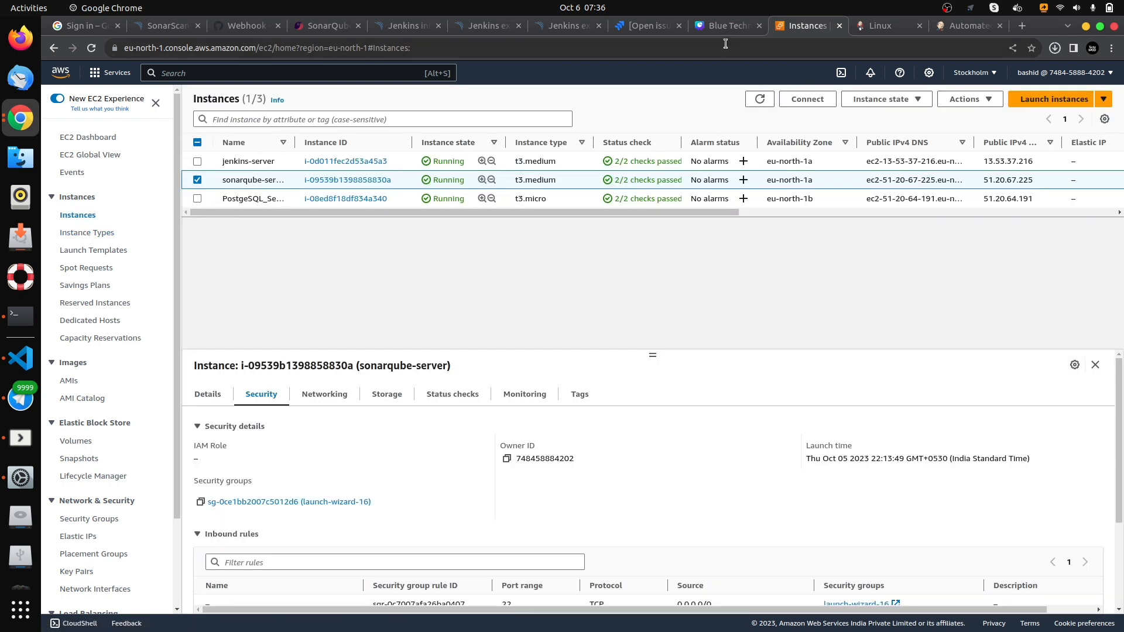
click(21, 316)
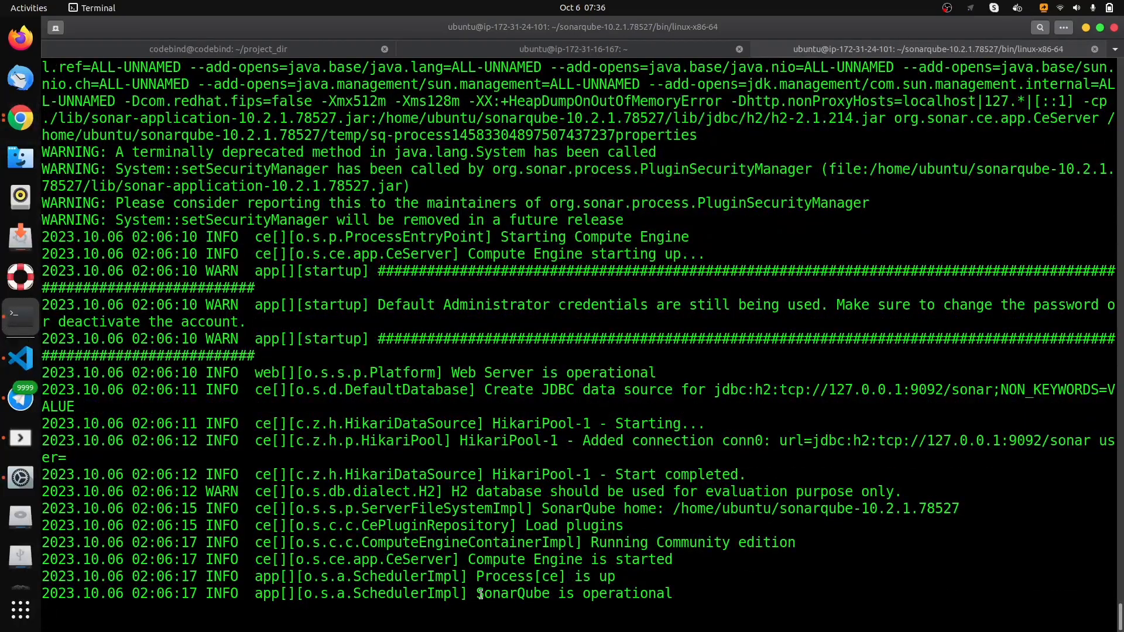
- Check the SonarQube startup line in the terminal, then switch to Chrome and copy the sonarqube-server instance's public IPv4 address
drag(483, 594, 673, 594)
click(679, 591)
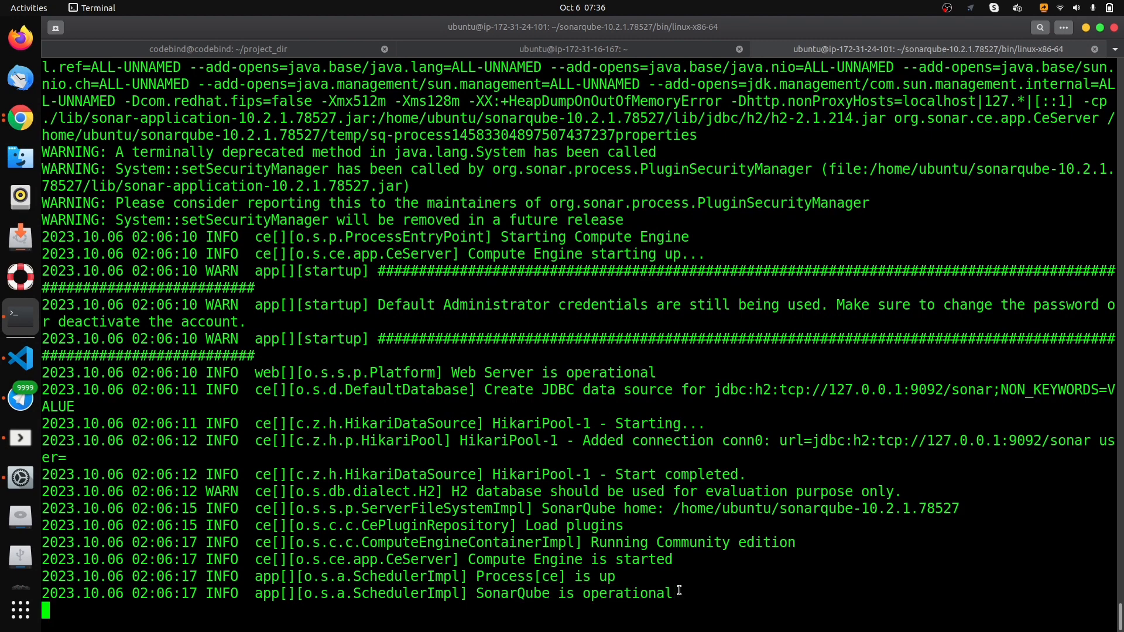
click(20, 118)
click(208, 395)
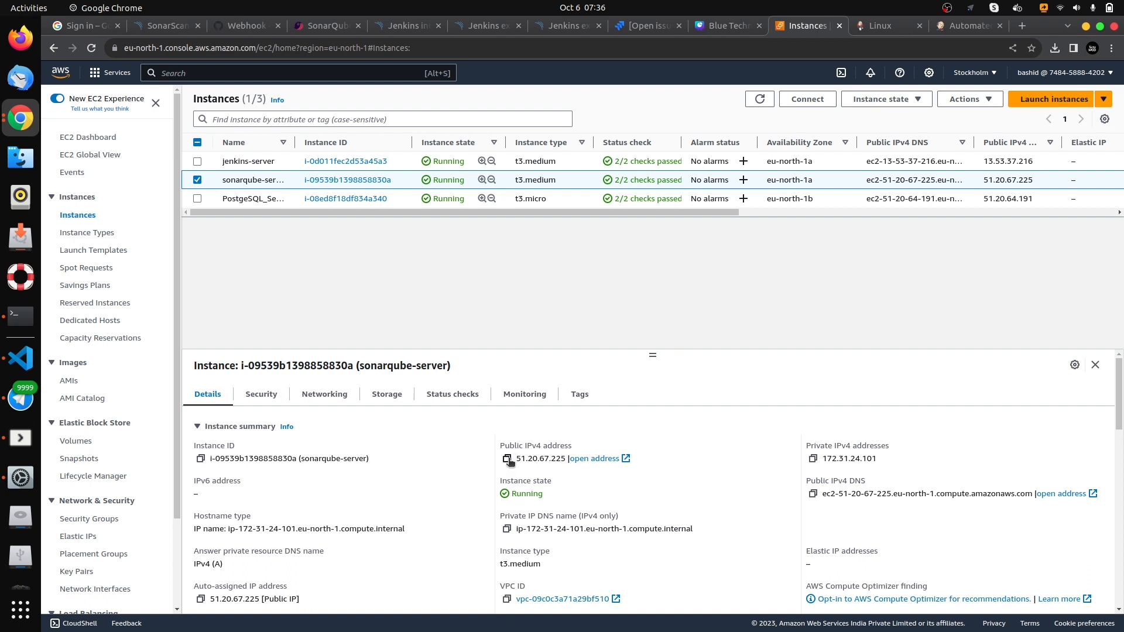
click(508, 459)
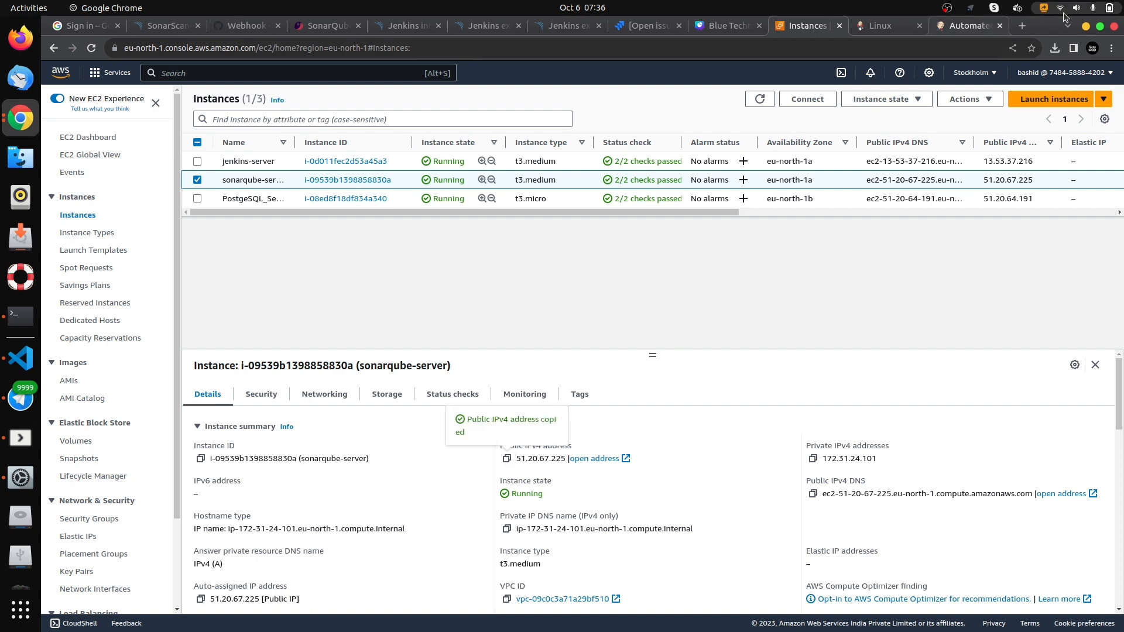
- Open the SonarQube web interface at 51.20.67.225:9000 in a new browser tab
click(1022, 26)
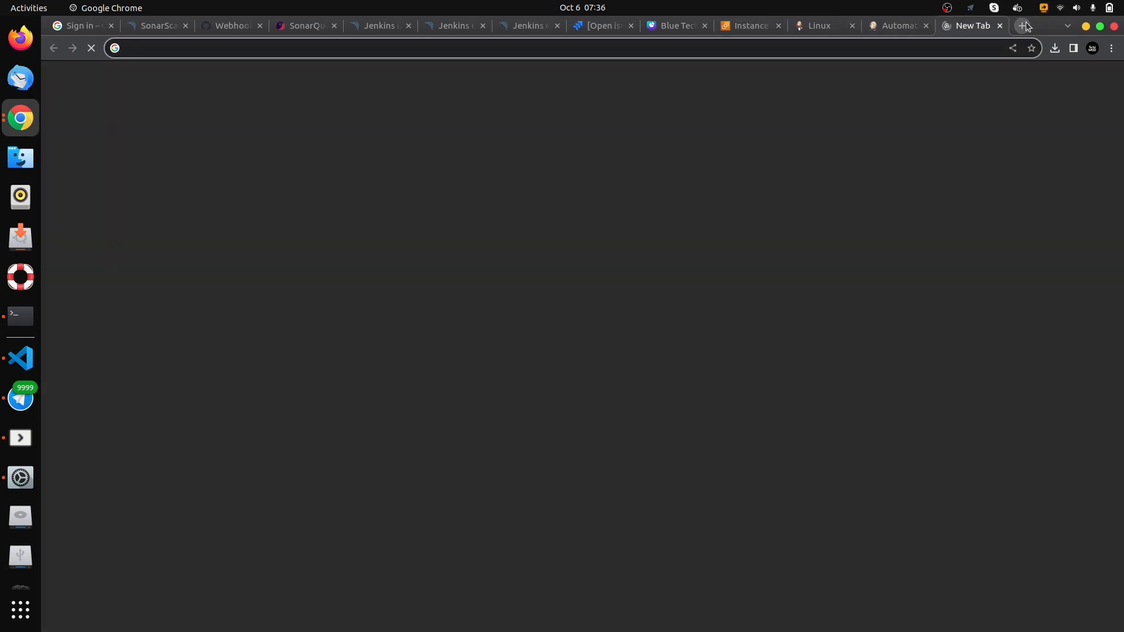
key(ctrl+v)
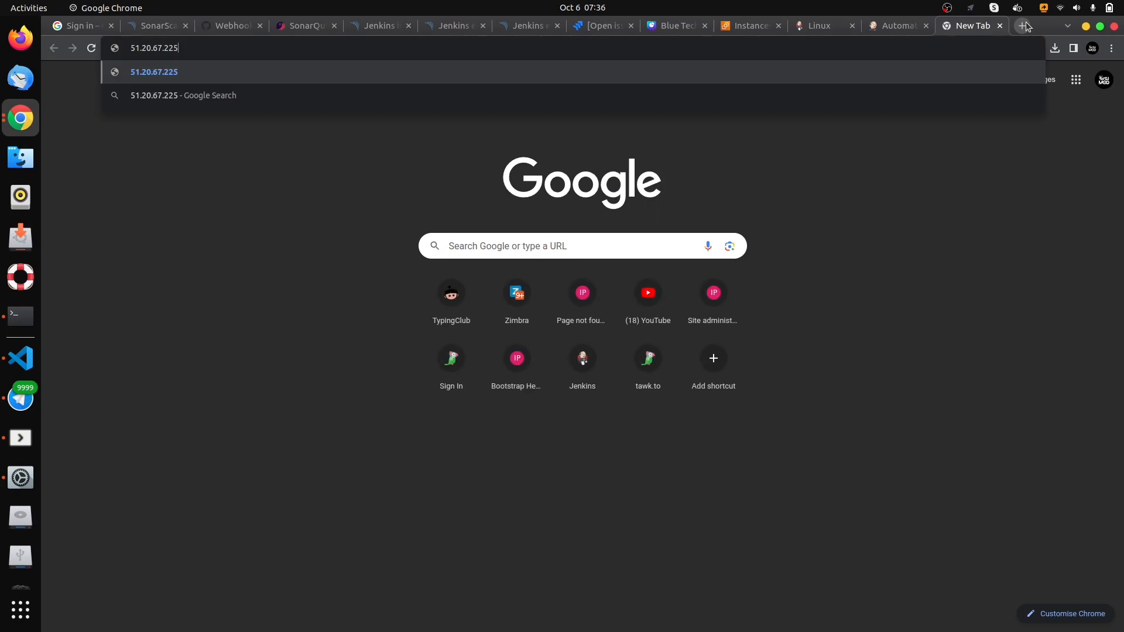
text(:9000)
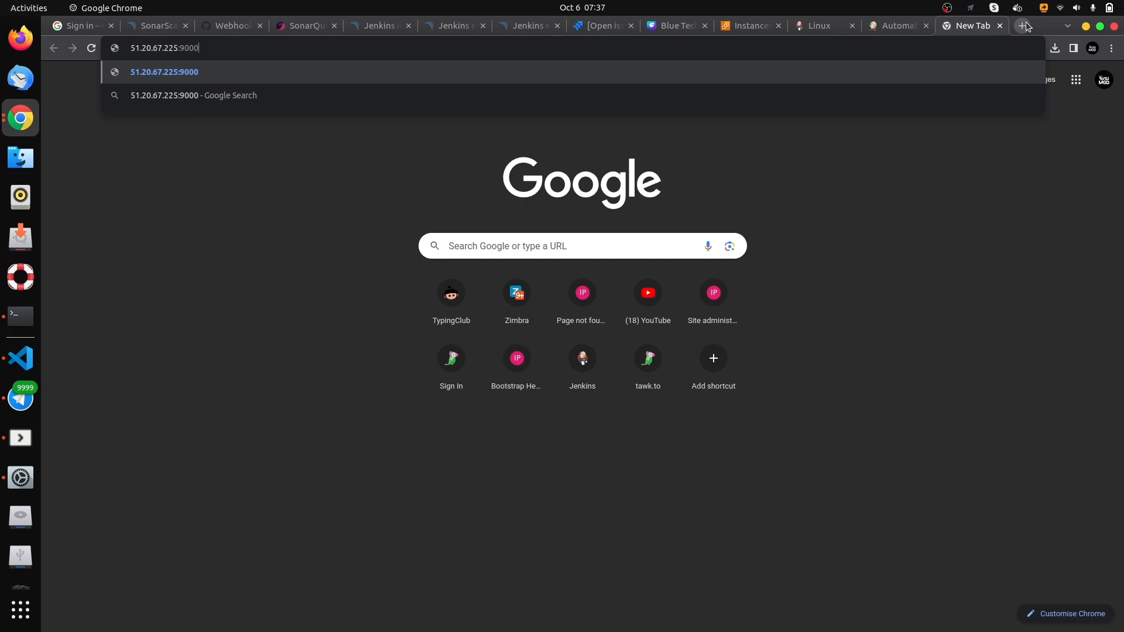
key(Return)
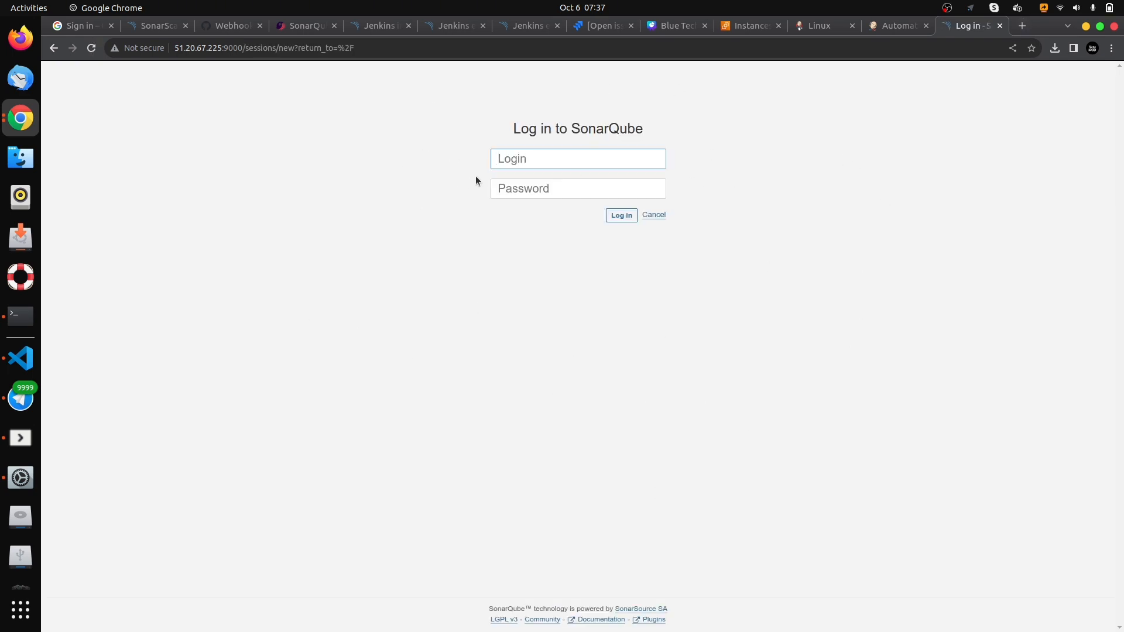
key(Return)
- Log in to SonarQube as admin with the account password, decline saving it in the browser and dismiss the password warning
click(512, 158)
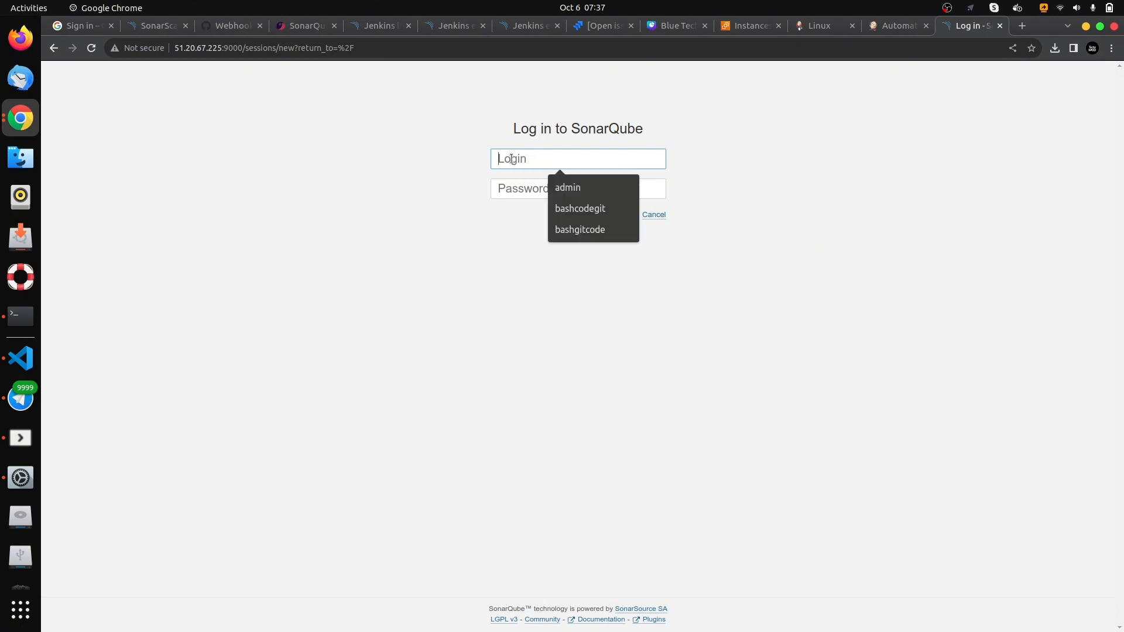
click(495, 123)
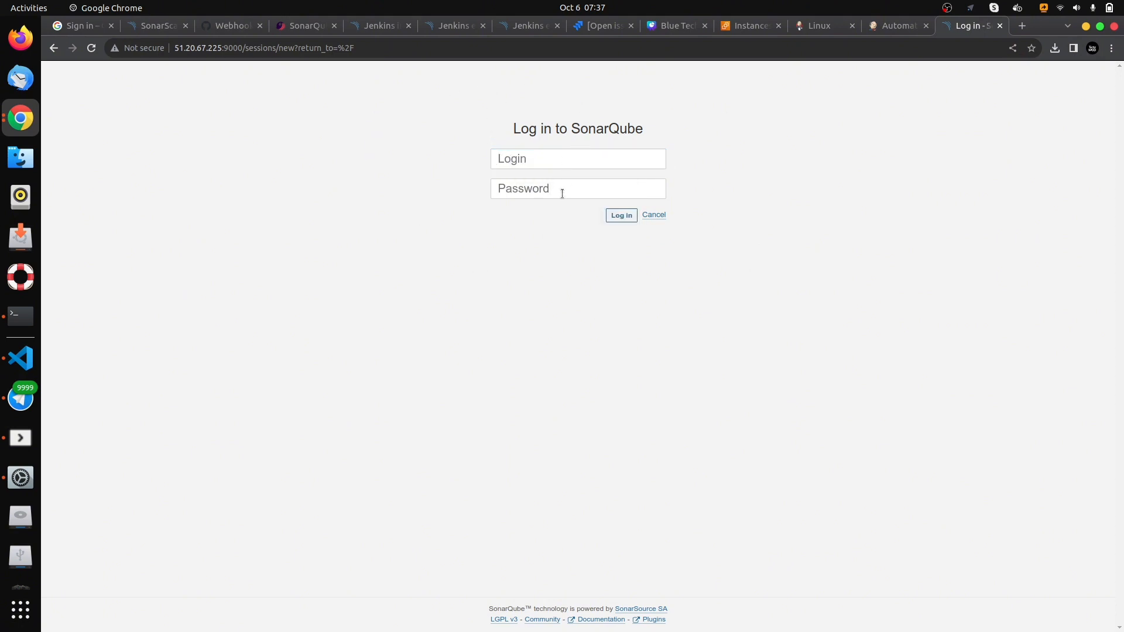
click(535, 158)
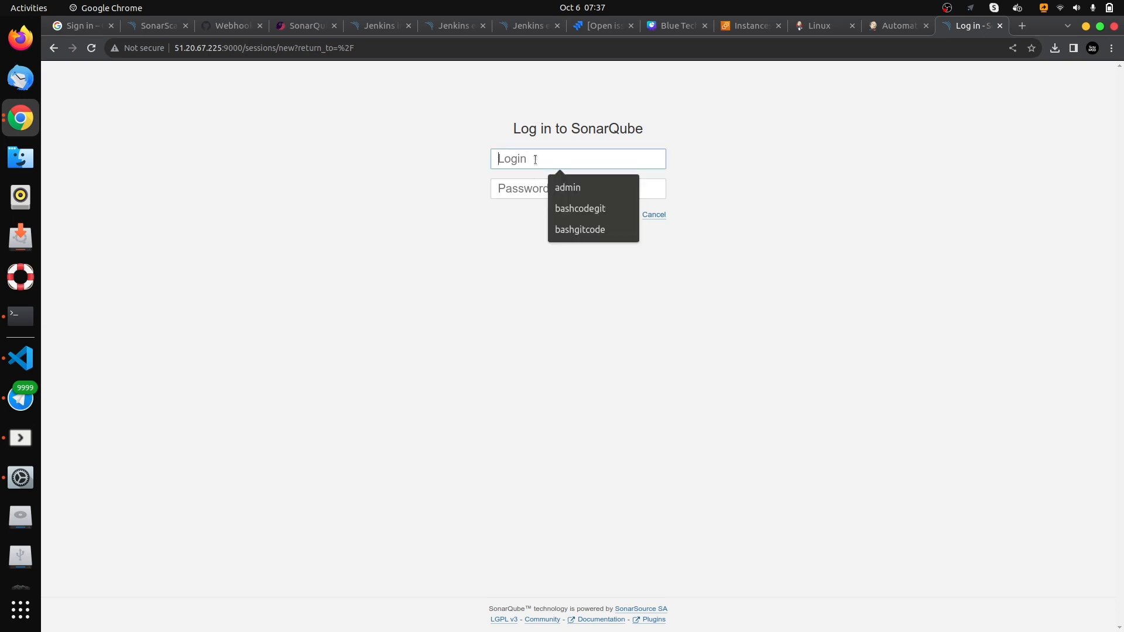
text(admin)
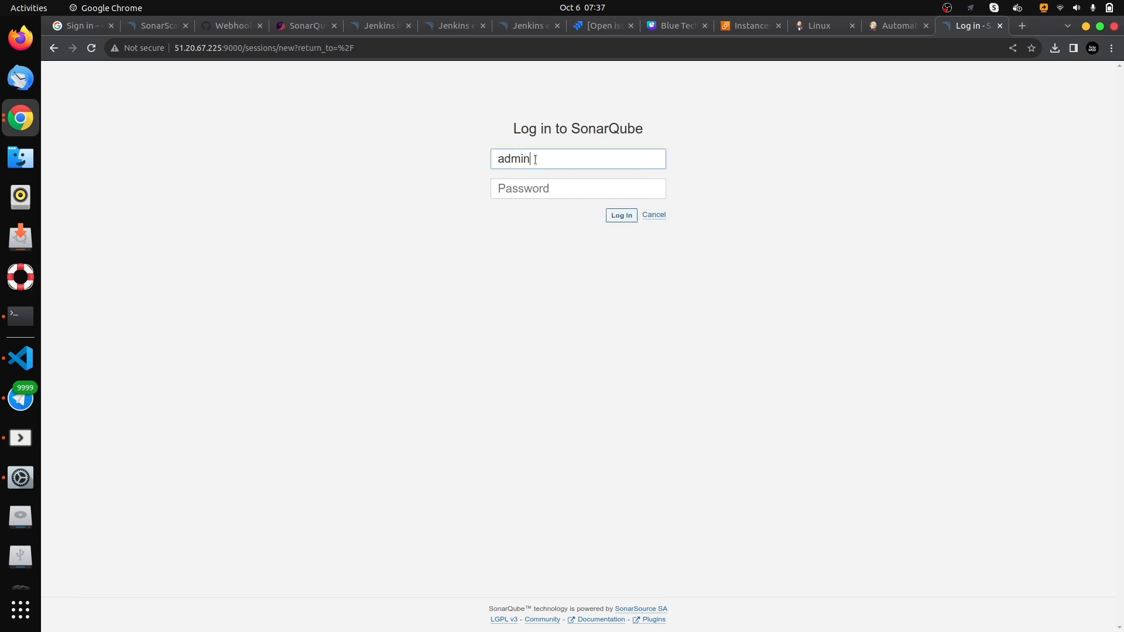
click(539, 192)
text(admin)
click(622, 216)
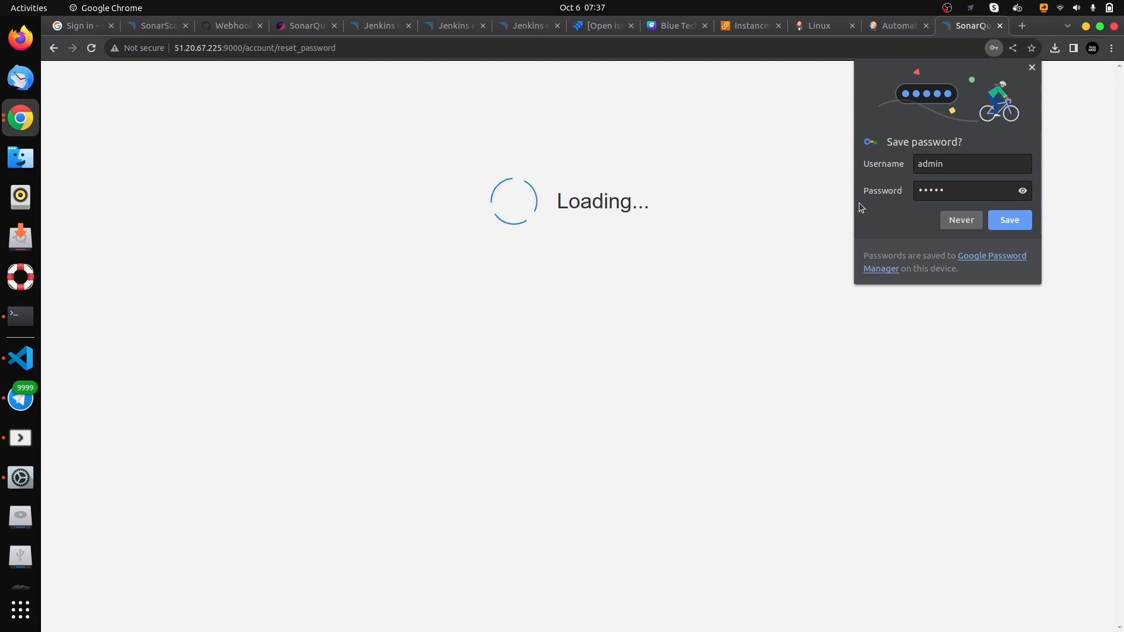
click(953, 220)
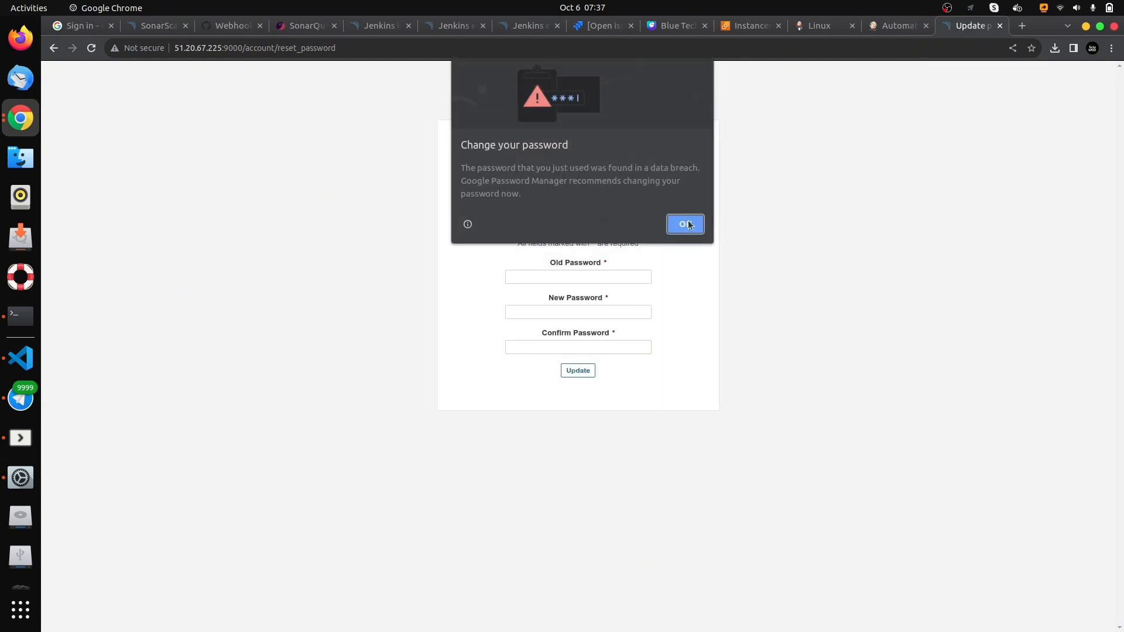
click(683, 224)
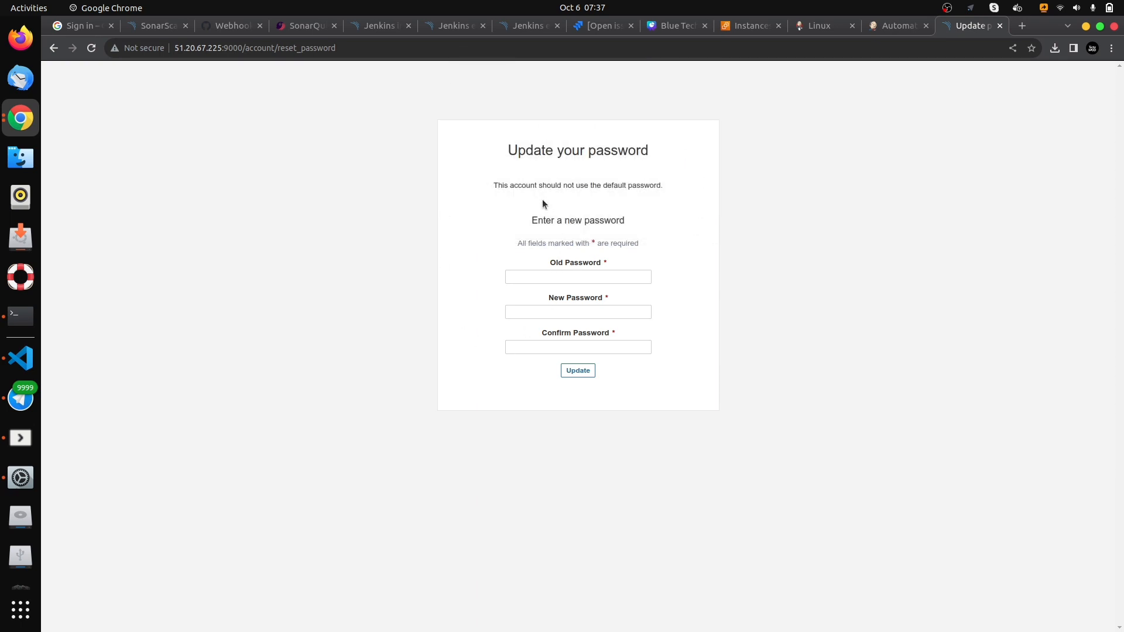
- Update the default admin password by filling in the old password, new password and confirmation fields
click(544, 277)
text(a)
click(549, 312)
click(549, 347)
click(578, 371)
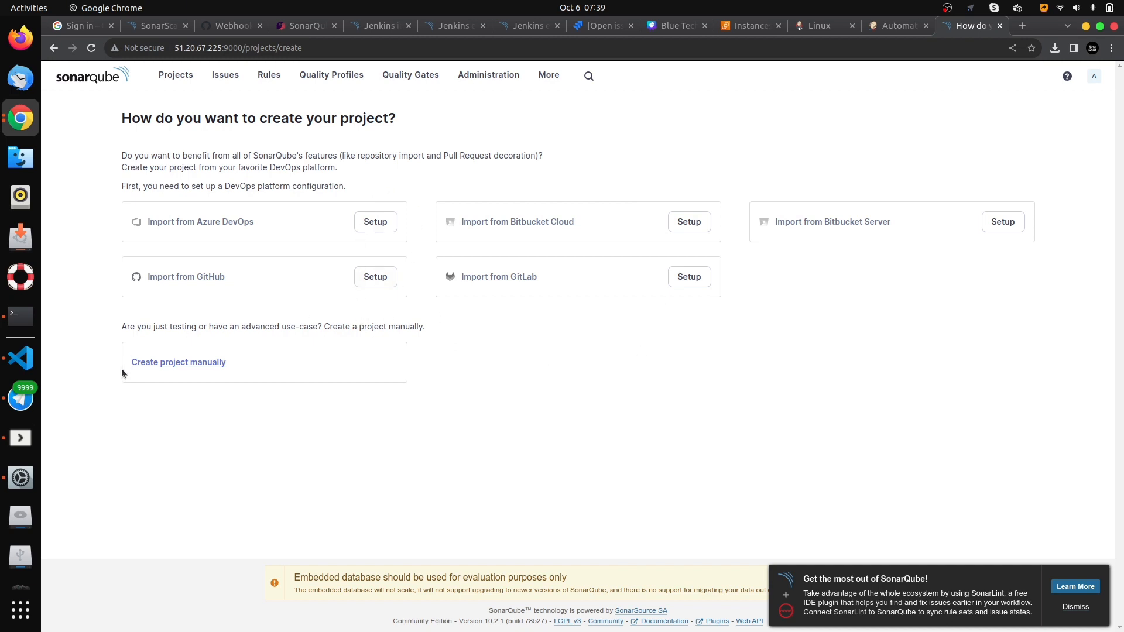
- Create a project manually named jenkins-project with main branch main, using the global setting as the new code baseline
click(182, 363)
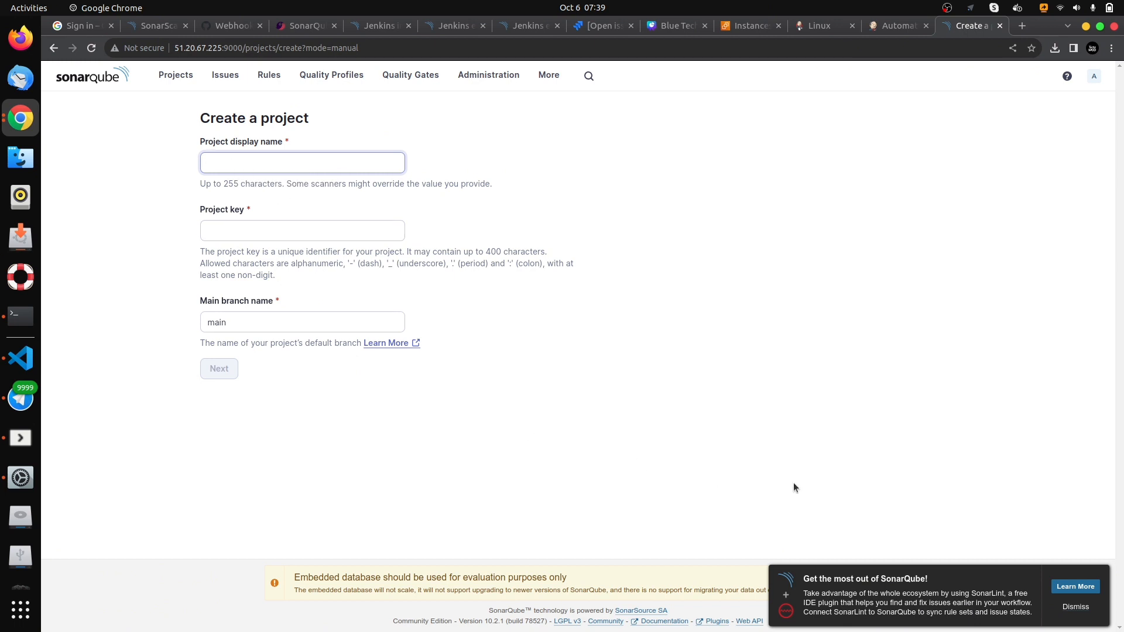
text(jenk)
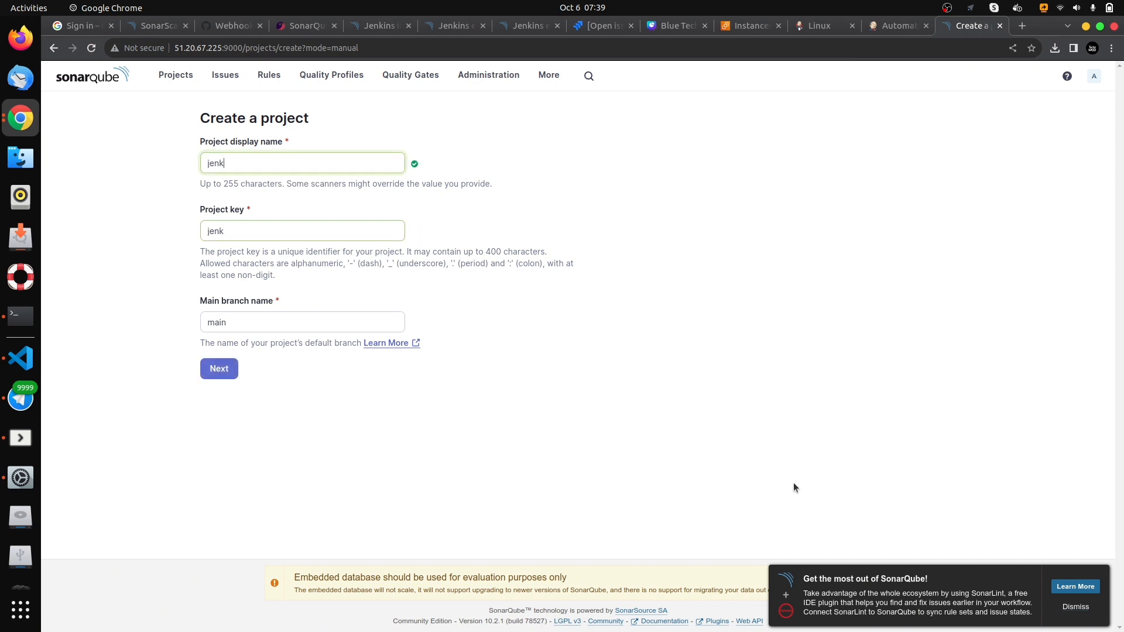
text(ins-project)
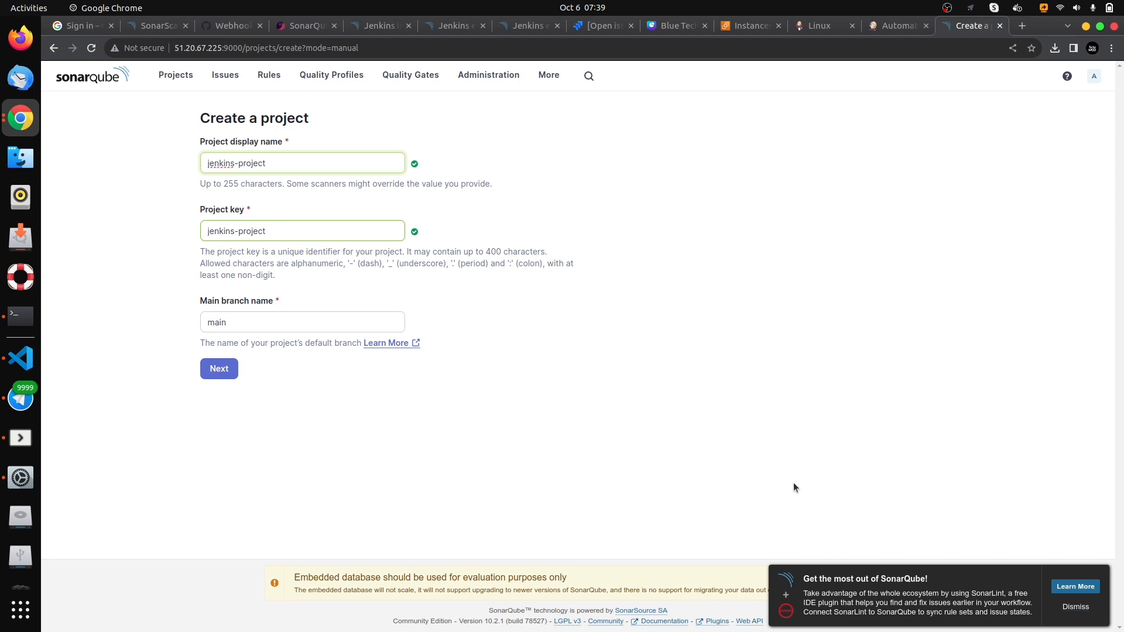
click(250, 320)
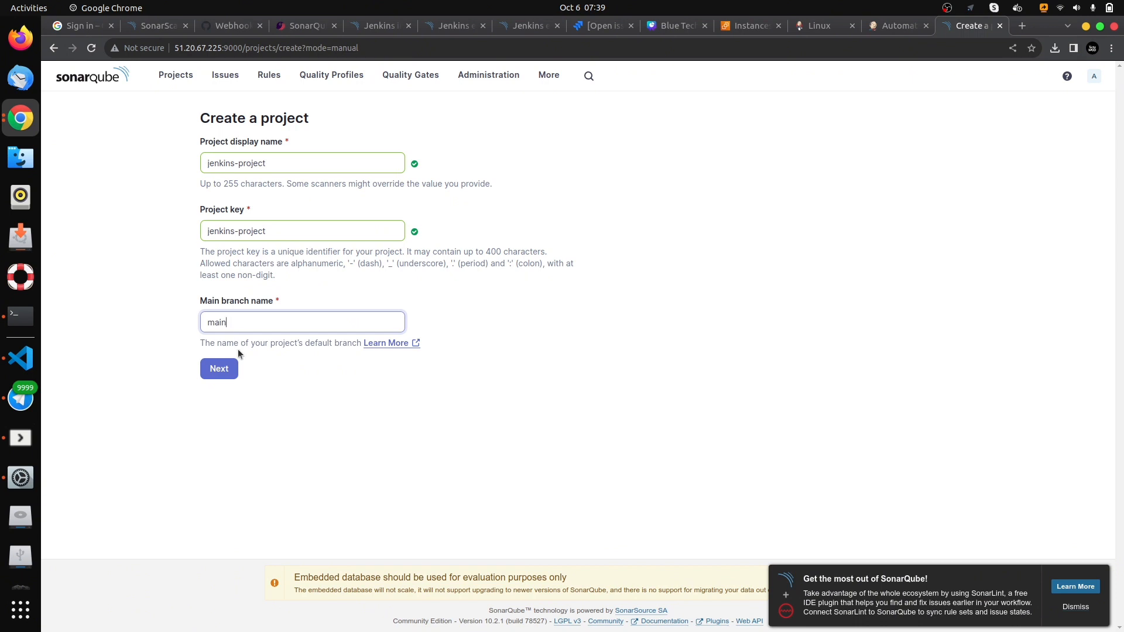
click(223, 373)
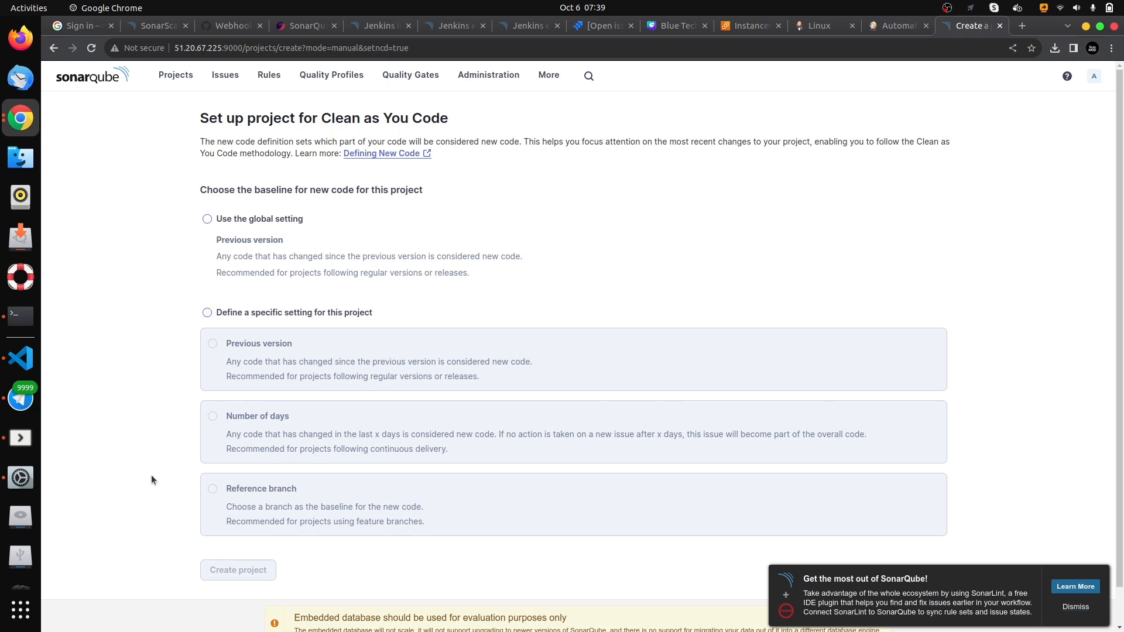
click(208, 220)
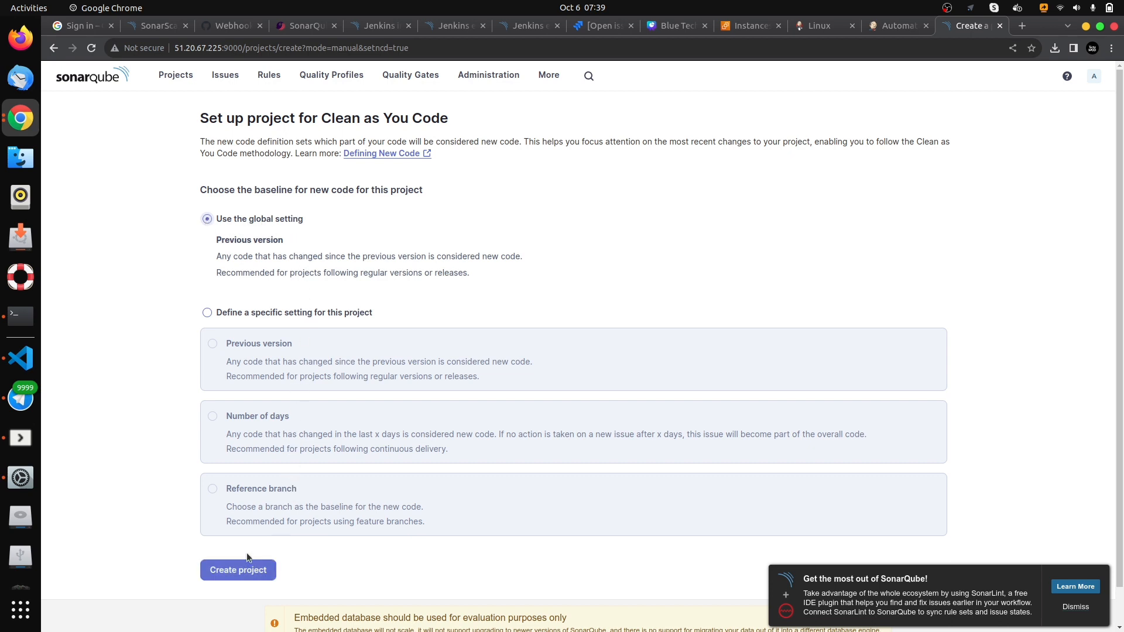
click(248, 572)
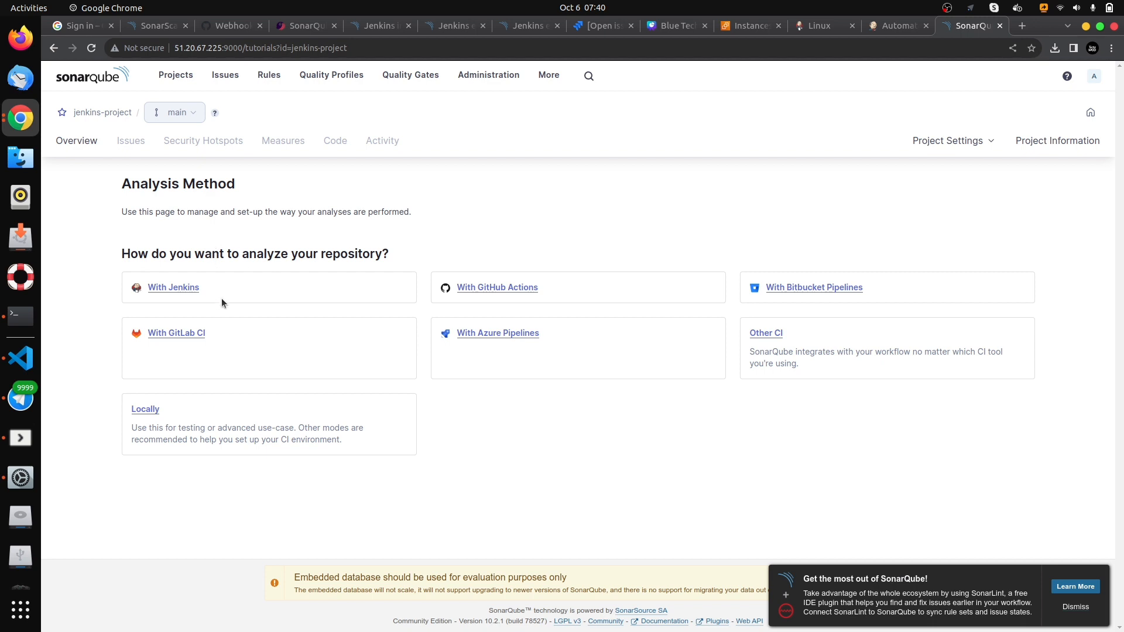
- Choose Jenkins as the analysis method for jenkins-project and GitHub as its DevOps platform
click(165, 287)
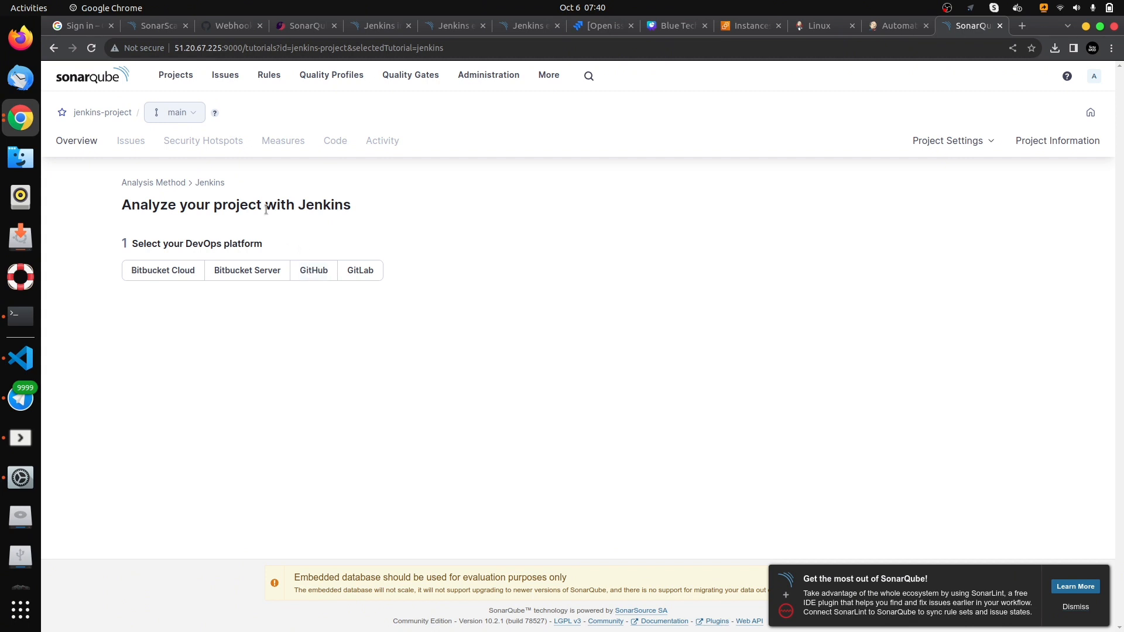
click(316, 273)
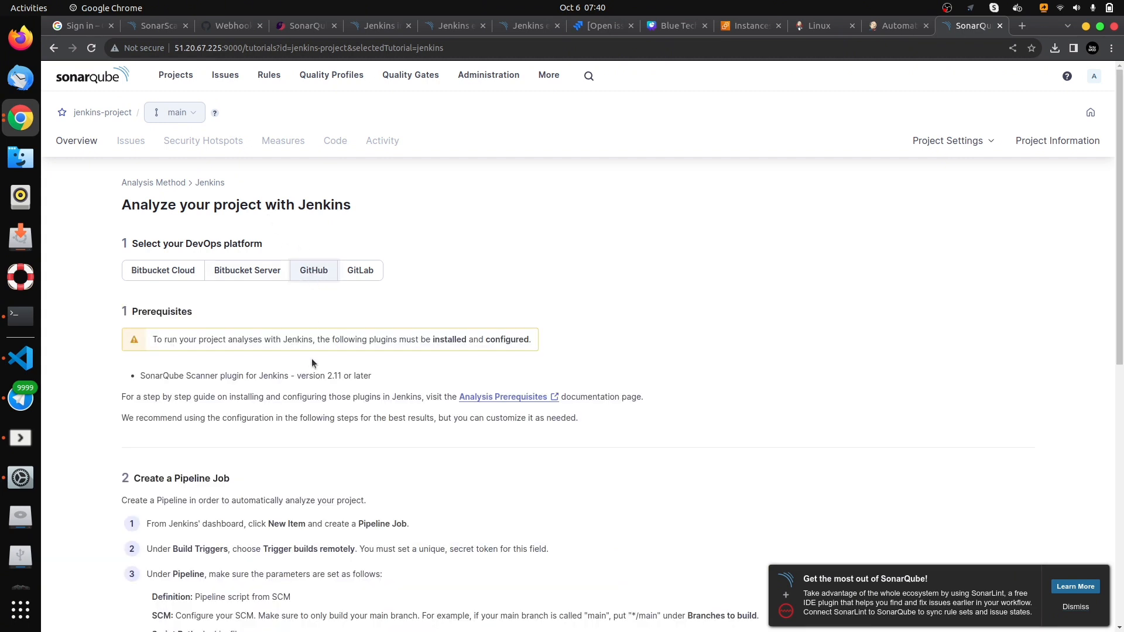
scroll(321, 385, down, 3)
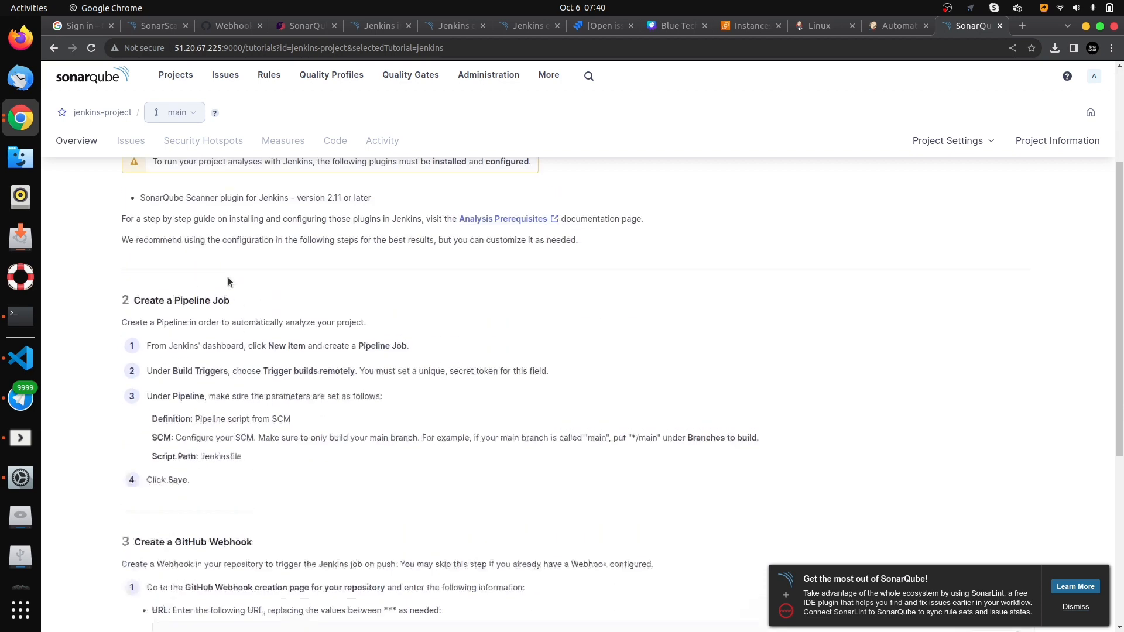
scroll(225, 285, up, 2)
- Examine the plugin prerequisites and the instructions for creating the pipeline job and the GitHub webhook
drag(153, 268, 531, 275)
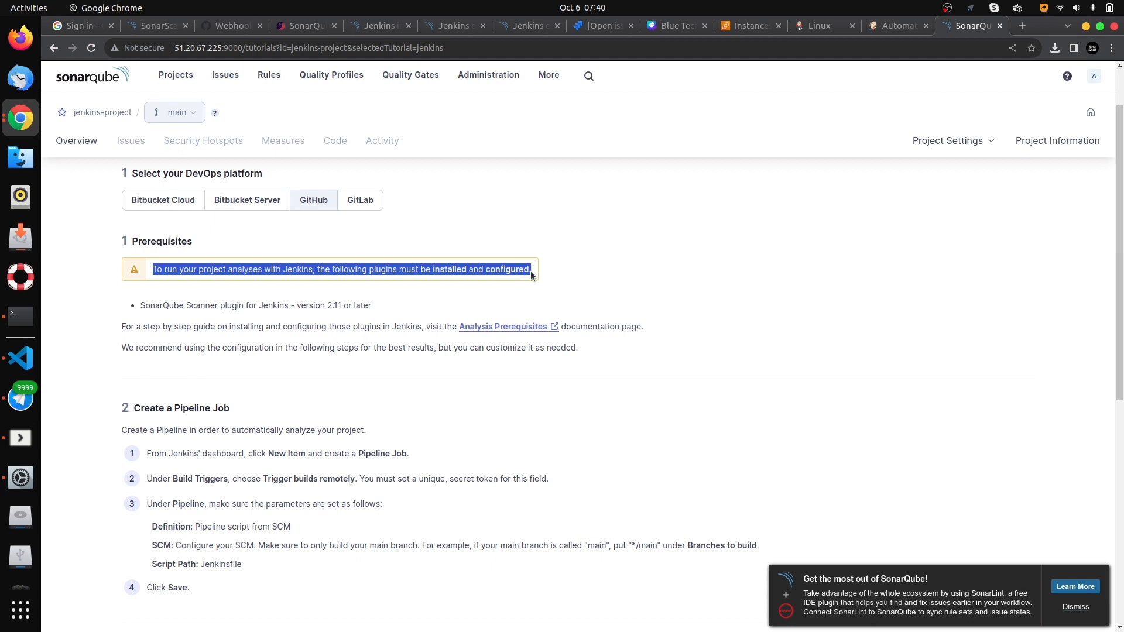
click(131, 243)
drag(131, 243, 169, 241)
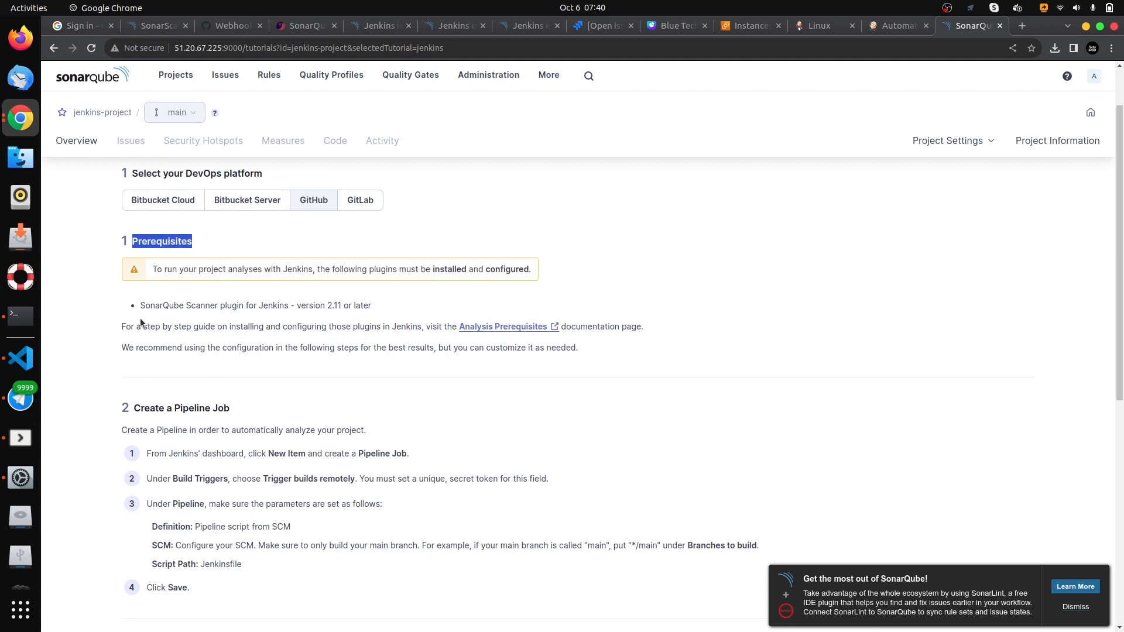
drag(141, 305, 291, 309)
click(283, 318)
scroll(240, 336, down, 3)
drag(123, 219, 268, 374)
click(268, 374)
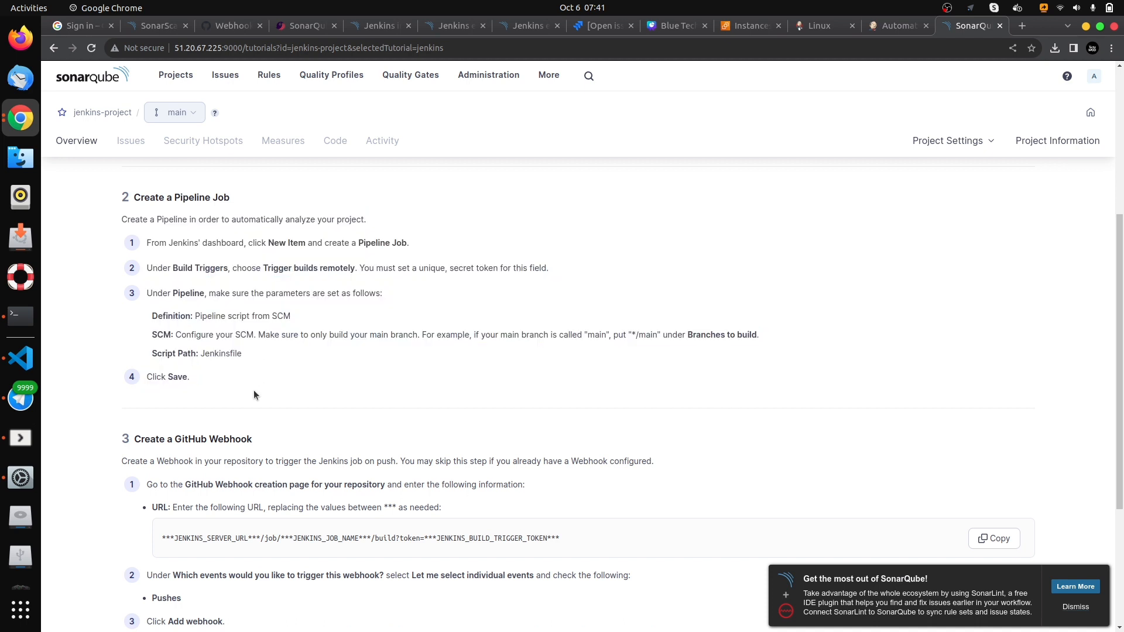
drag(194, 377, 114, 221)
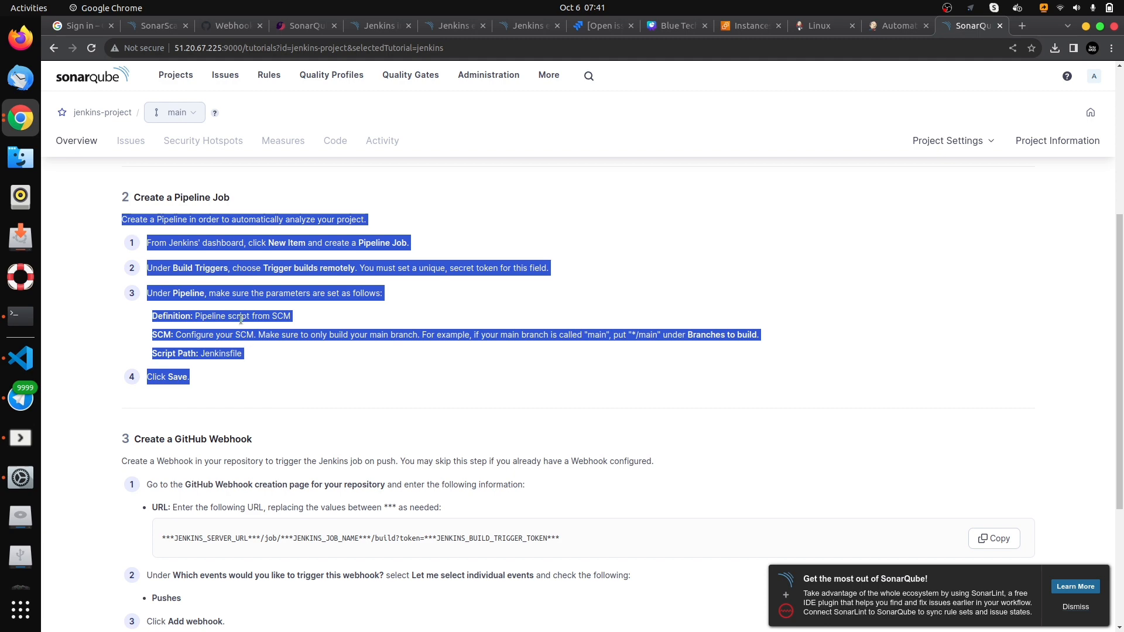
click(262, 383)
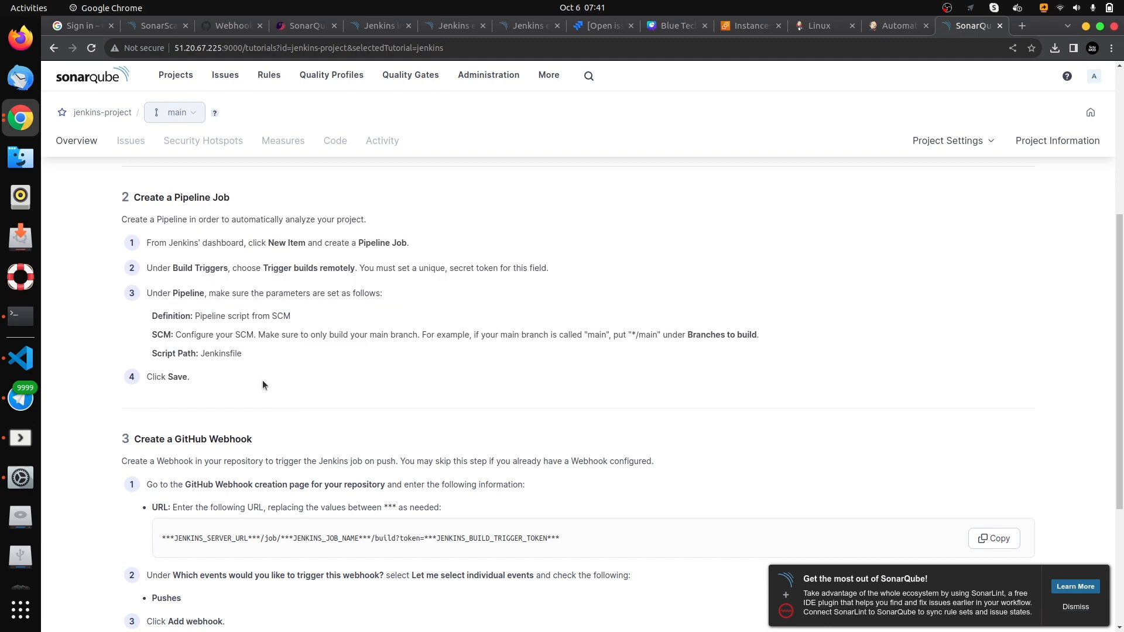
scroll(262, 382, down, 4)
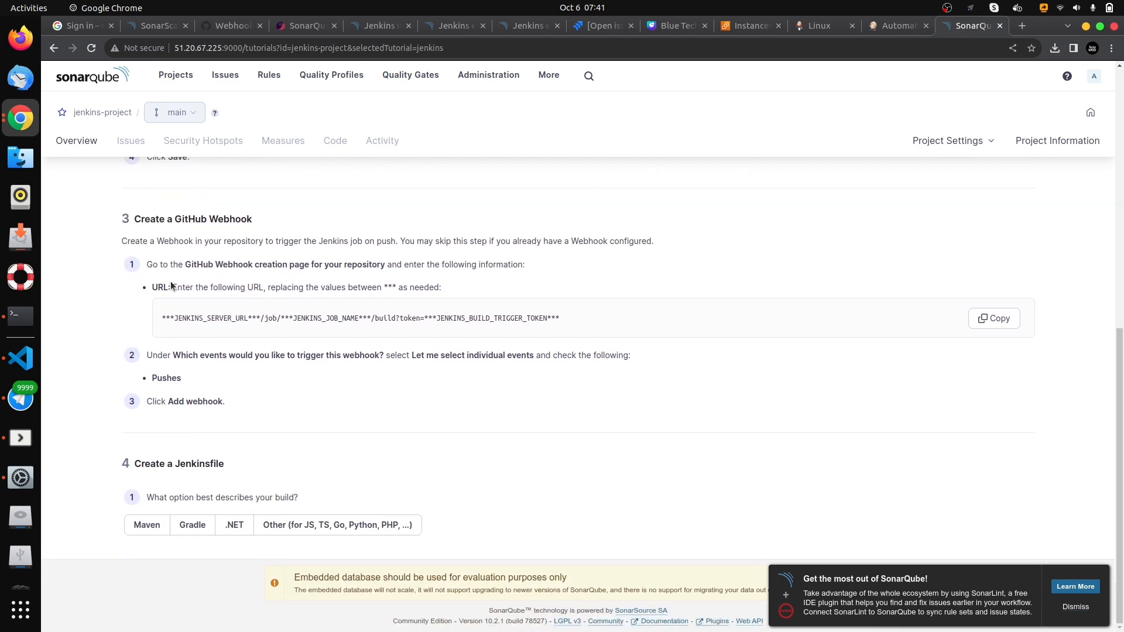
scroll(332, 334, up, 9)
scroll(177, 317, down, 9)
- Check the project's index.html in VS Code, then return to Chrome and choose Other (for JS, TS, Go, Python, PHP, ...) as the build type
click(20, 358)
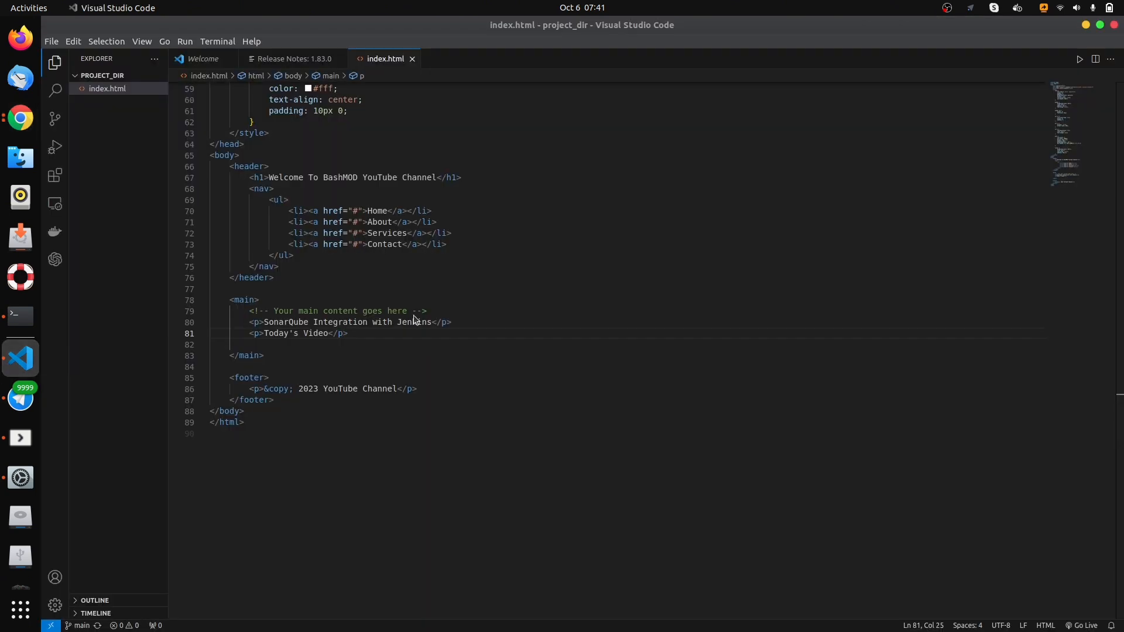
click(1086, 25)
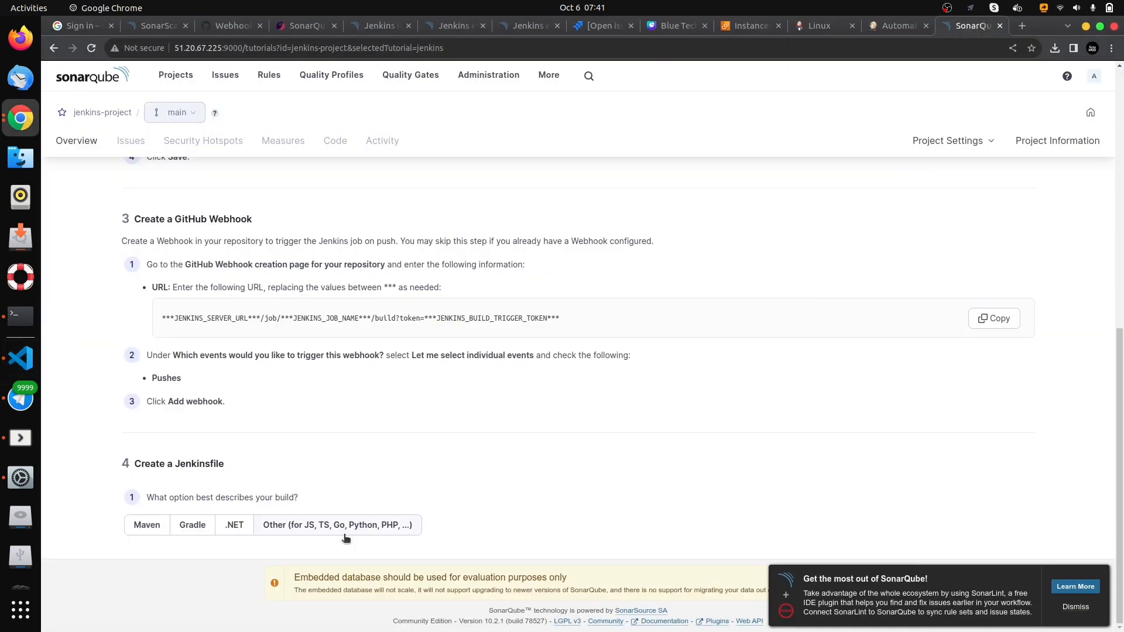
click(297, 527)
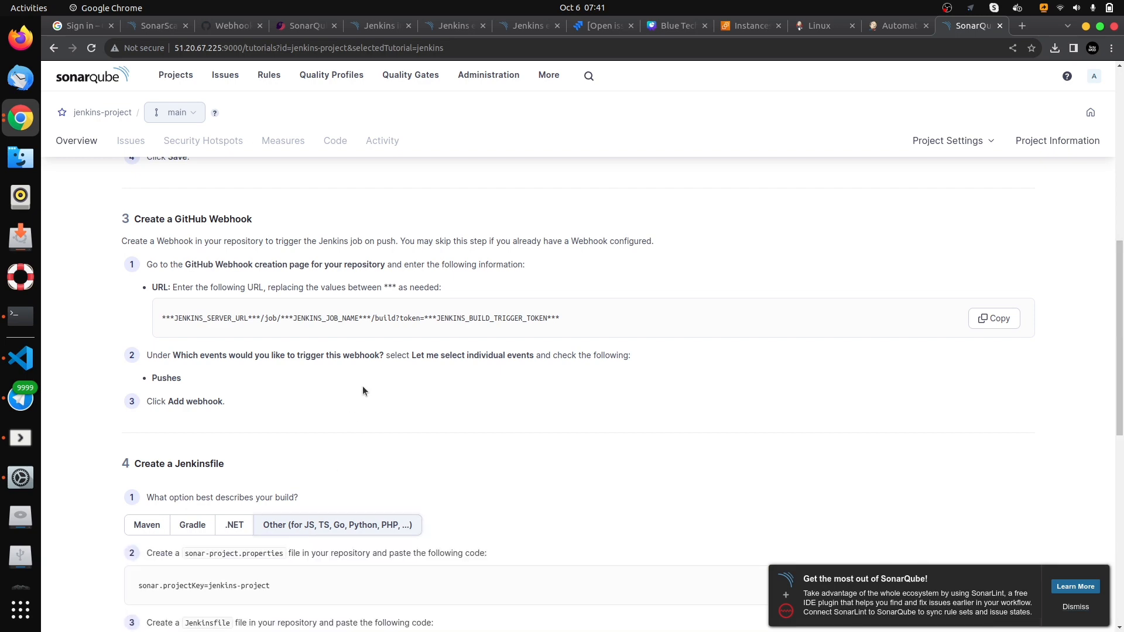
scroll(363, 391, down, 7)
scroll(310, 364, up, 2)
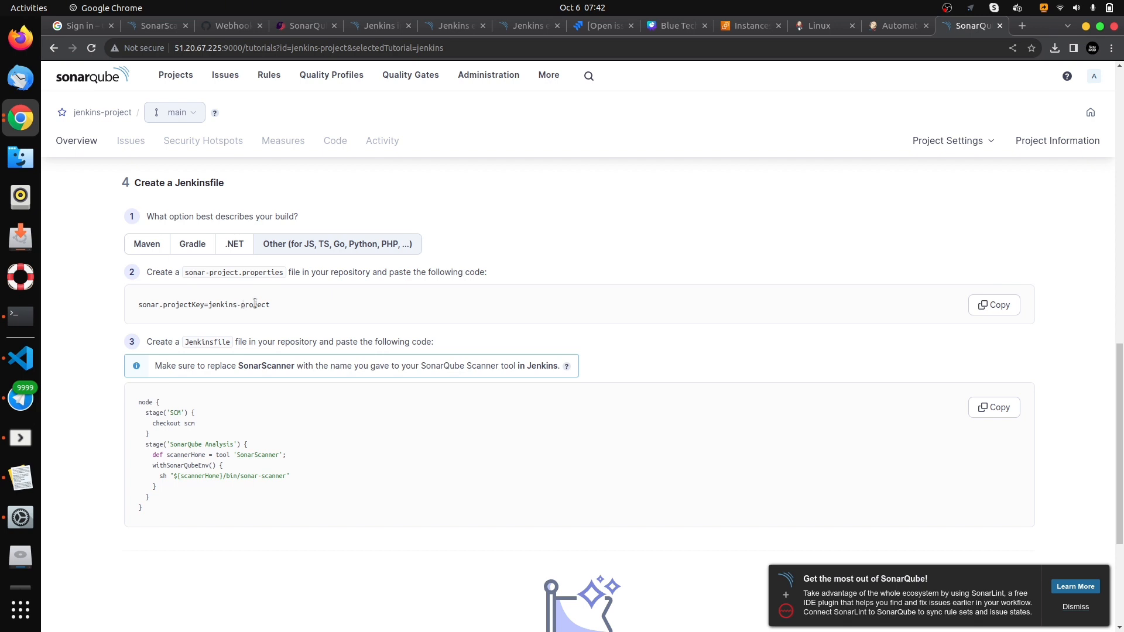
- Copy the sonar.projectKey=jenkins-project line from the Jenkinsfile instructions into the untitled Text Editor note, and return to Chrome
triple_click(201, 305)
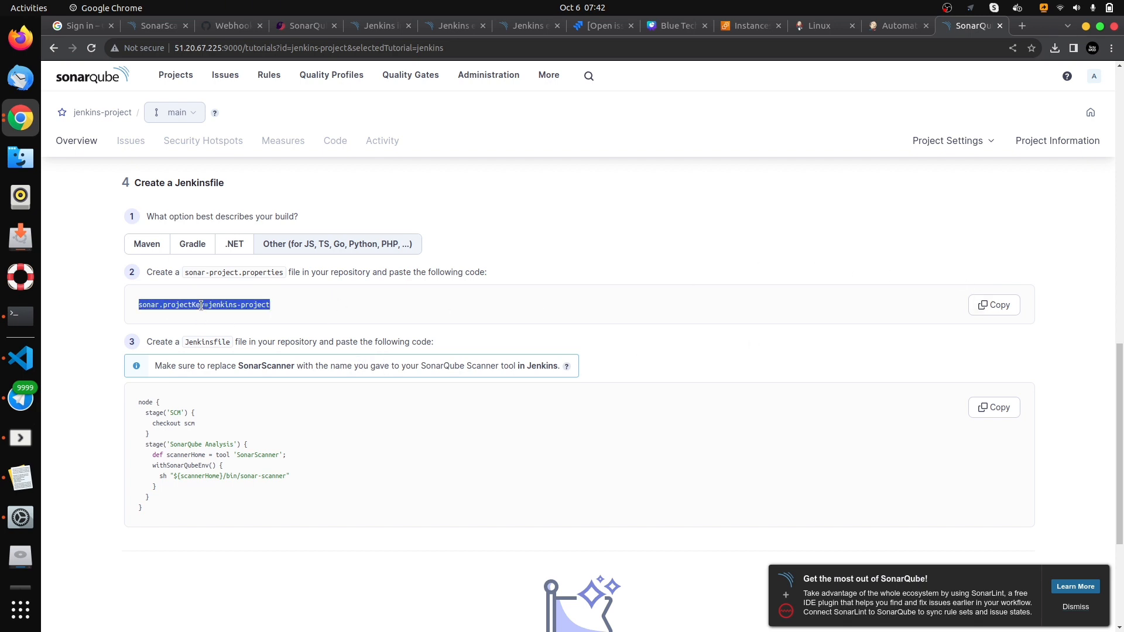
click(995, 305)
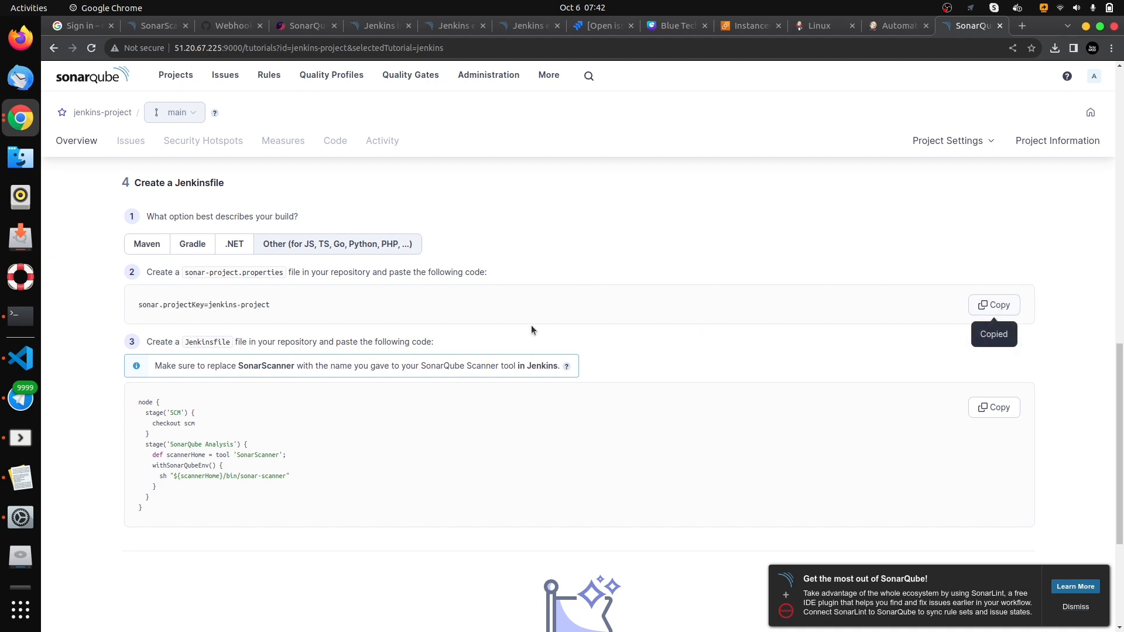
click(21, 477)
key(ctrl+v)
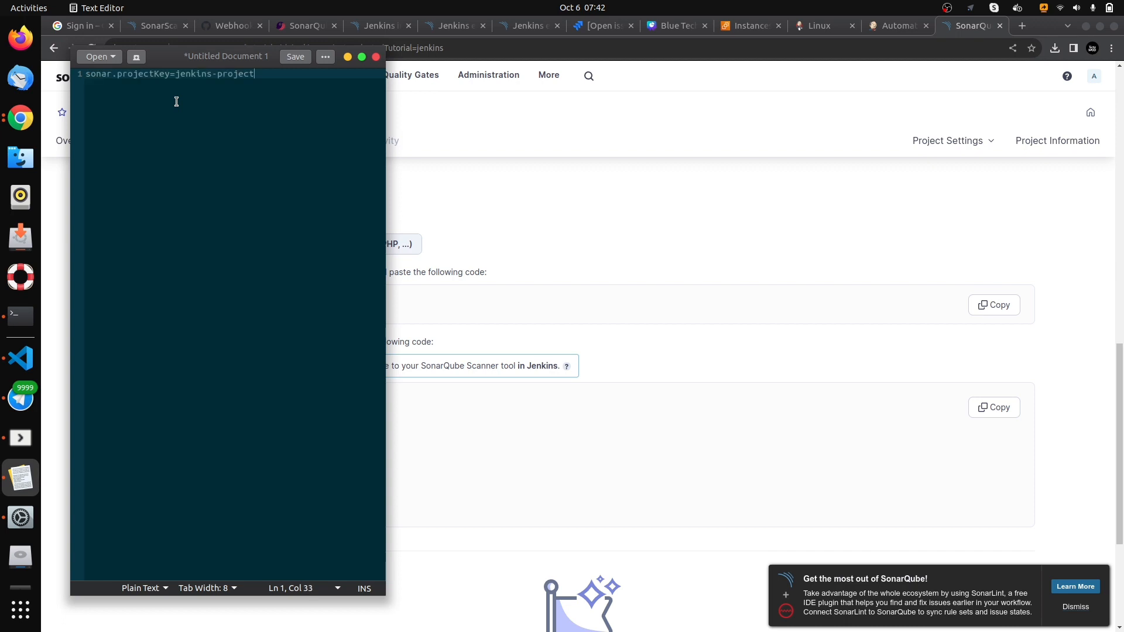
click(348, 56)
- Open the token security settings of the SonarQube administrator account
scroll(267, 372, down, 4)
scroll(364, 346, up, 4)
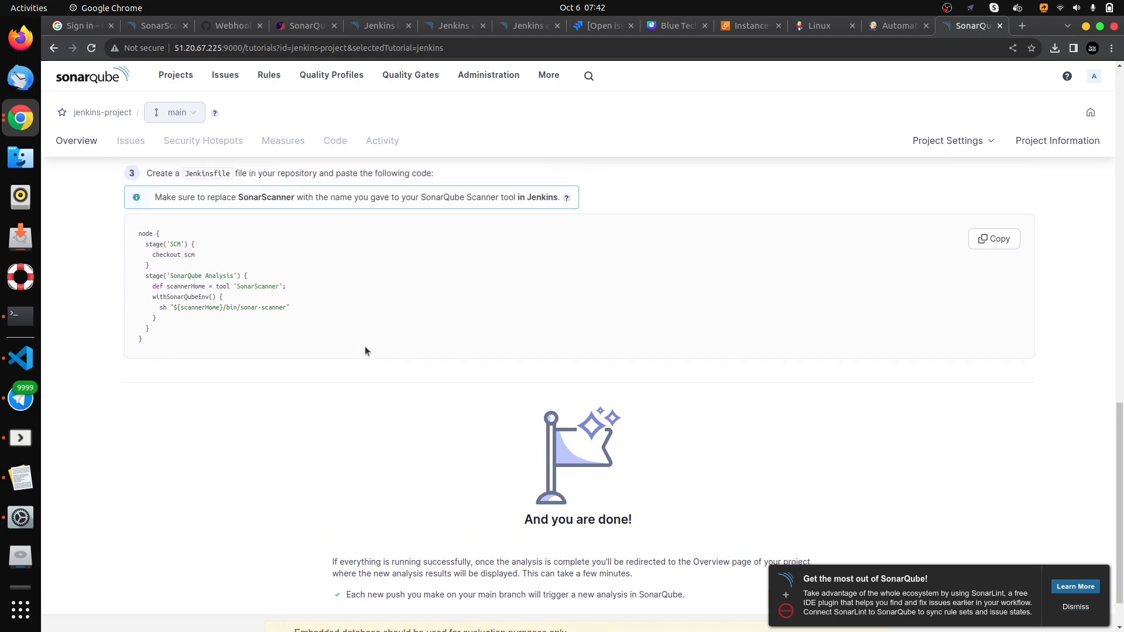
scroll(219, 322, down, 4)
scroll(329, 332, up, 6)
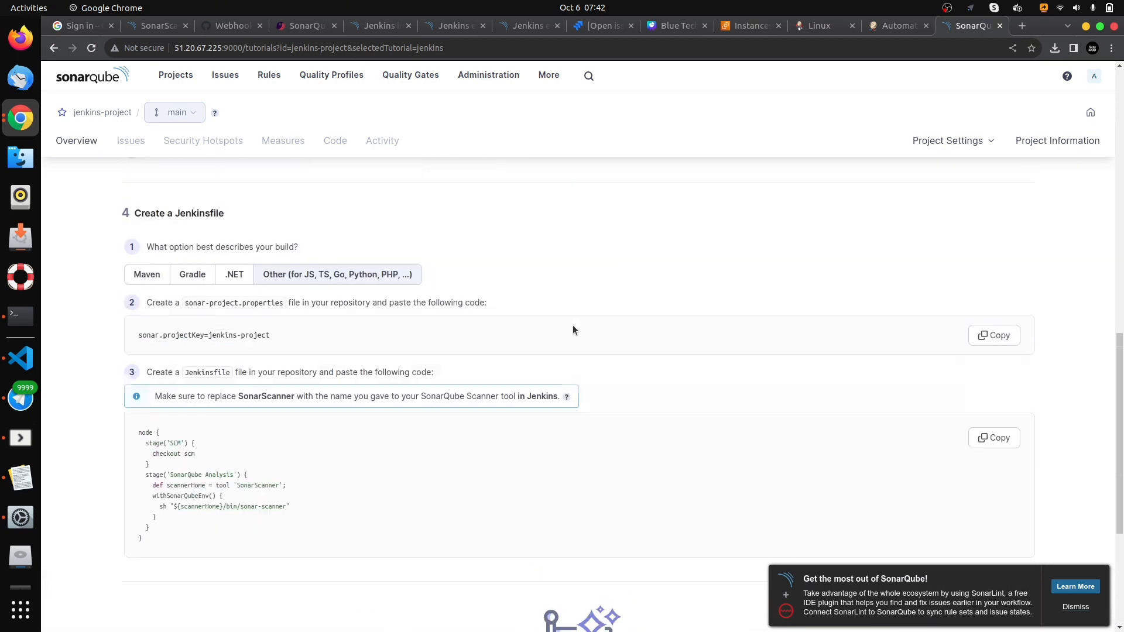
click(1093, 77)
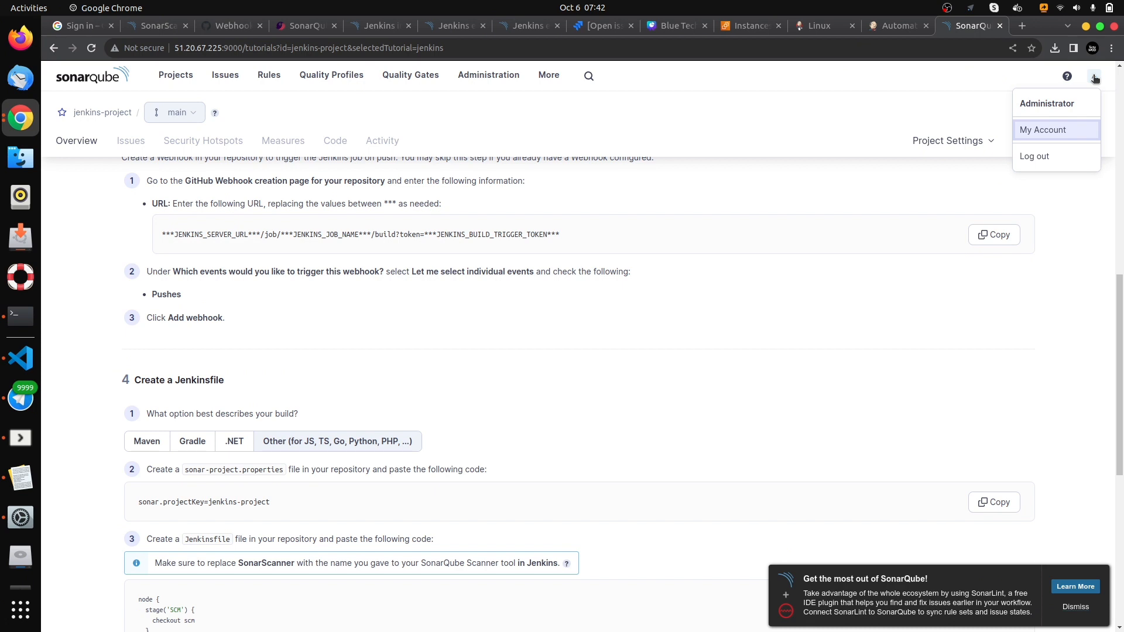
click(1038, 135)
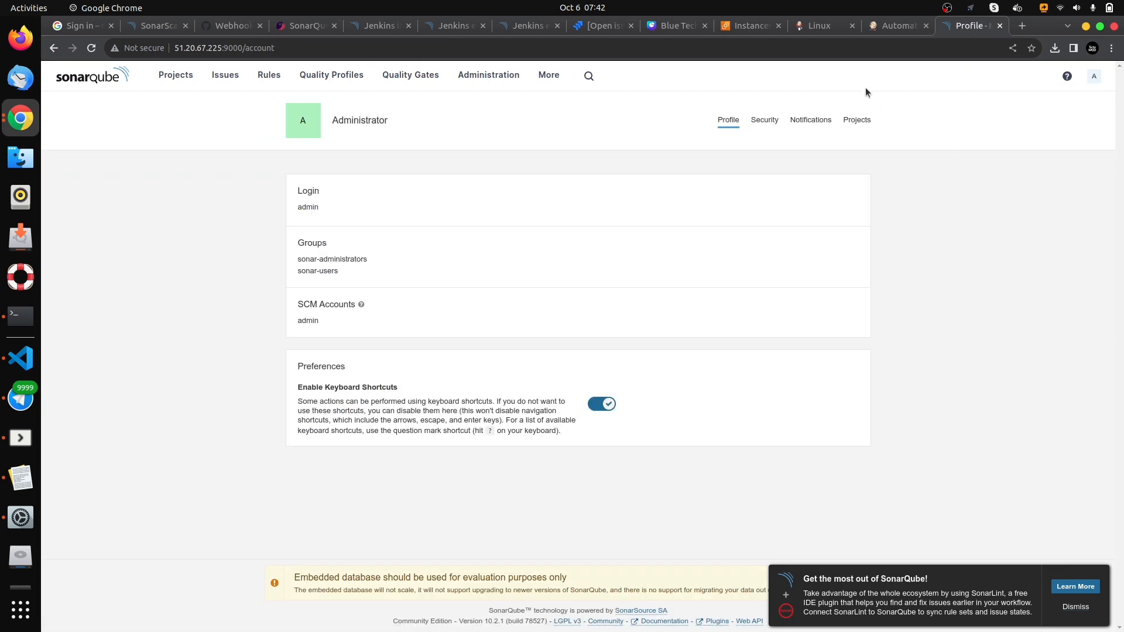
click(764, 122)
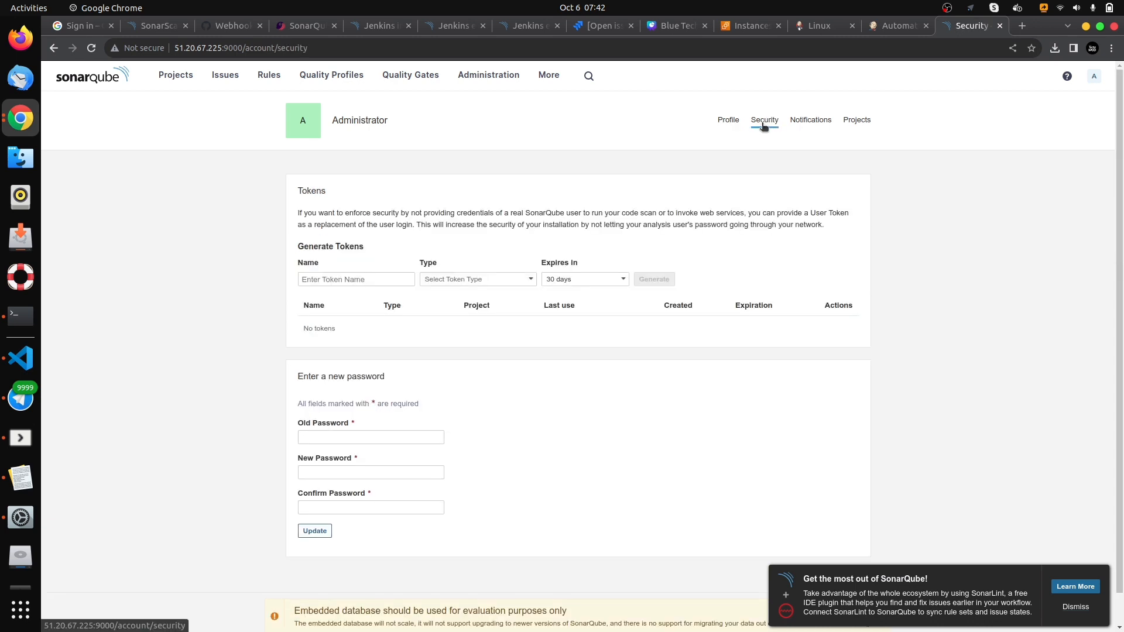
- Name the new token sonarqube-token
click(359, 279)
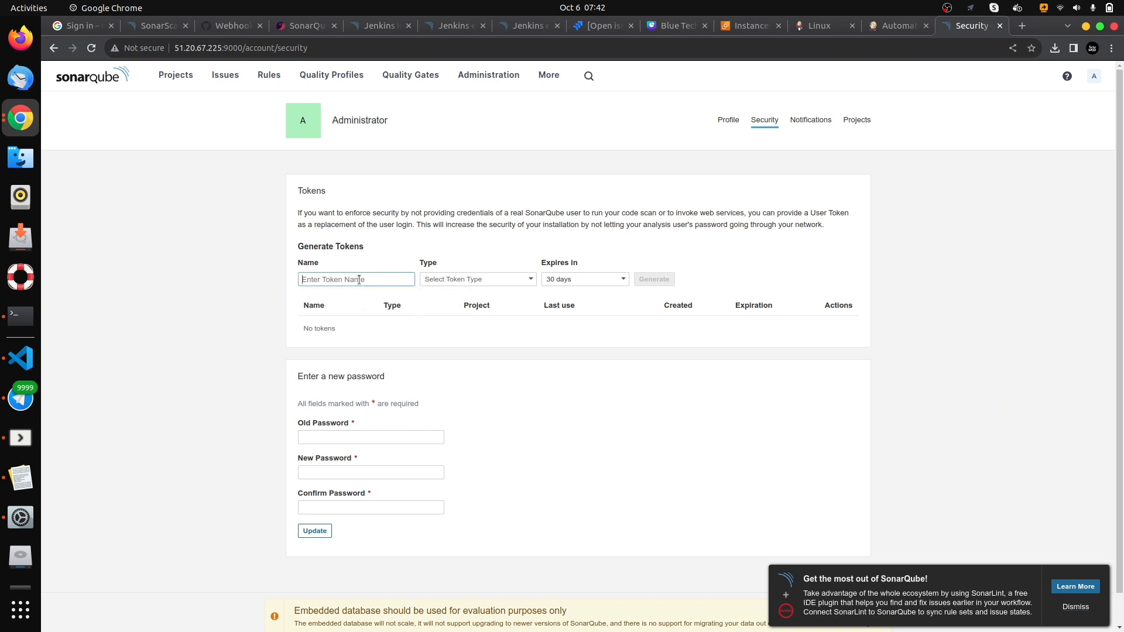
text(jenki)
key(BackSpace)
key(BackSpace)
key(BackSpace)
key(BackSpace)
text(sona)
text(rquv)
text(be-toke)
click(515, 279)
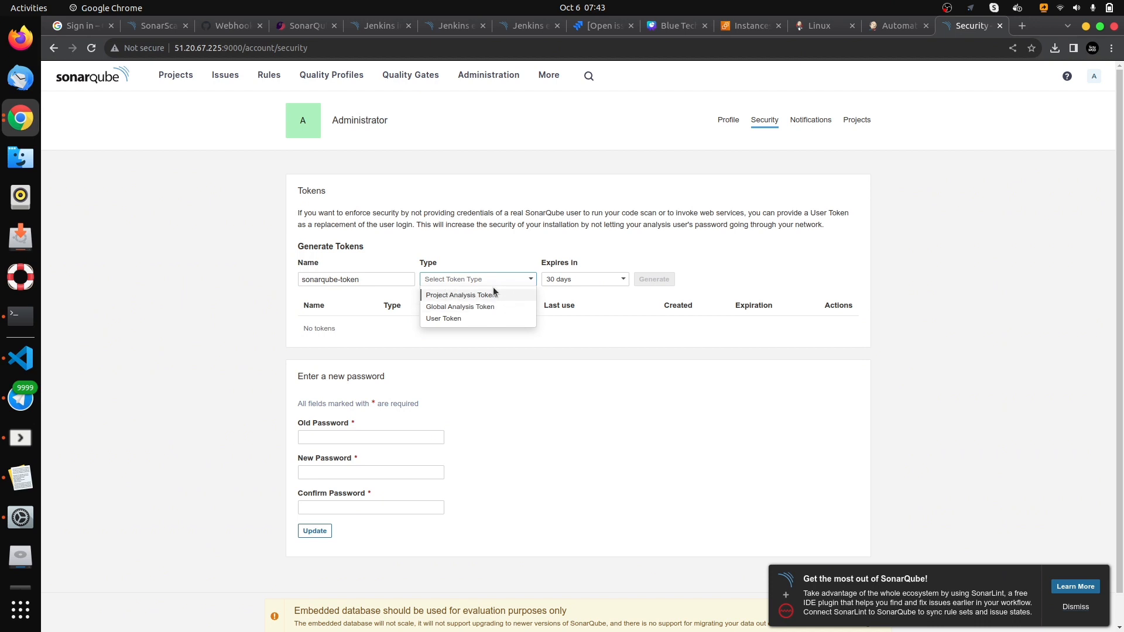
click(497, 295)
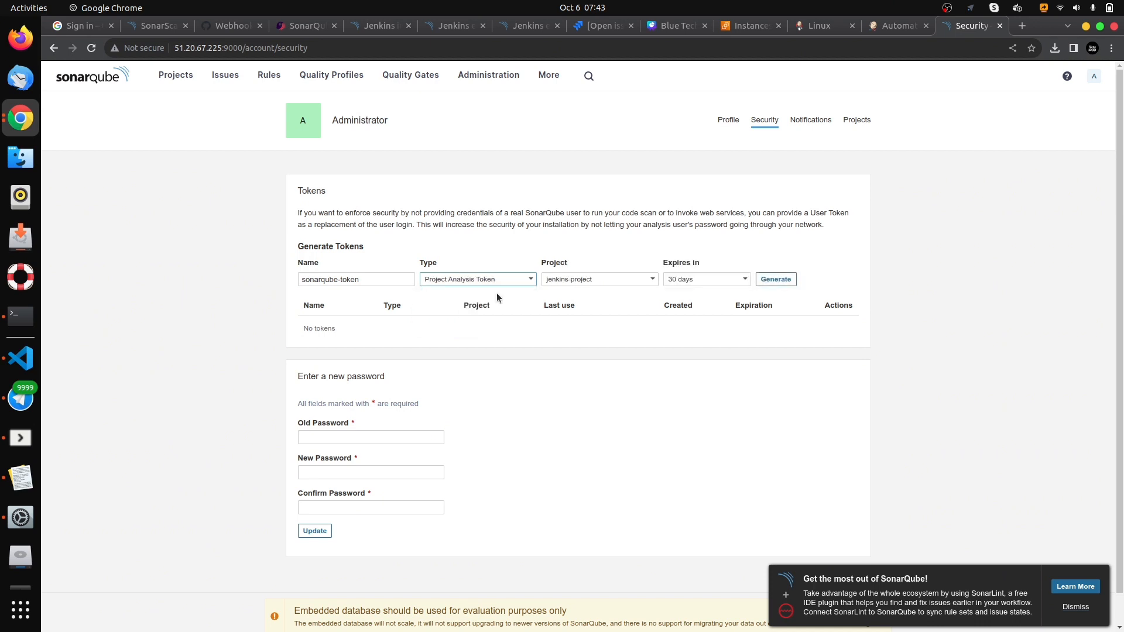
click(638, 275)
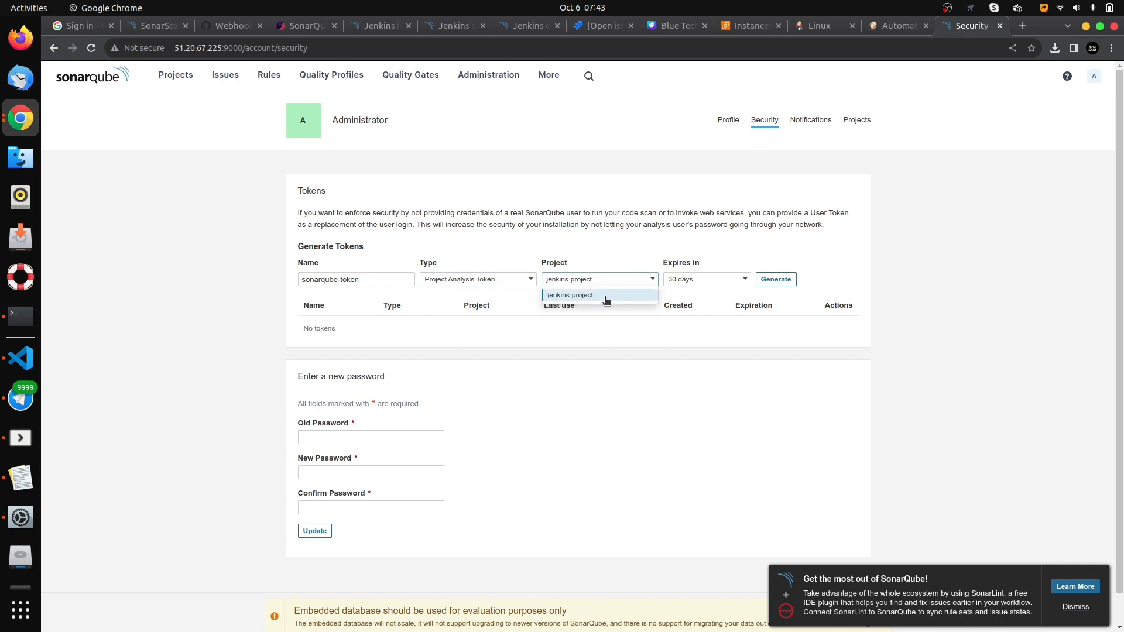
- Set the token type to Global Analysis Token with a 30 days expiration and generate it
click(530, 280)
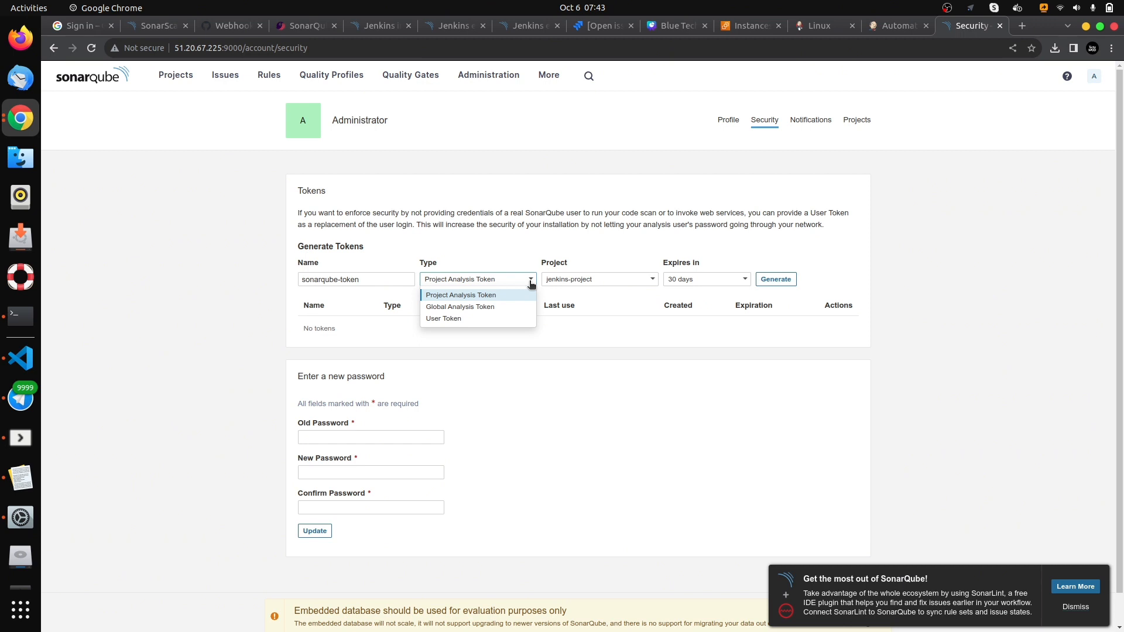
click(491, 308)
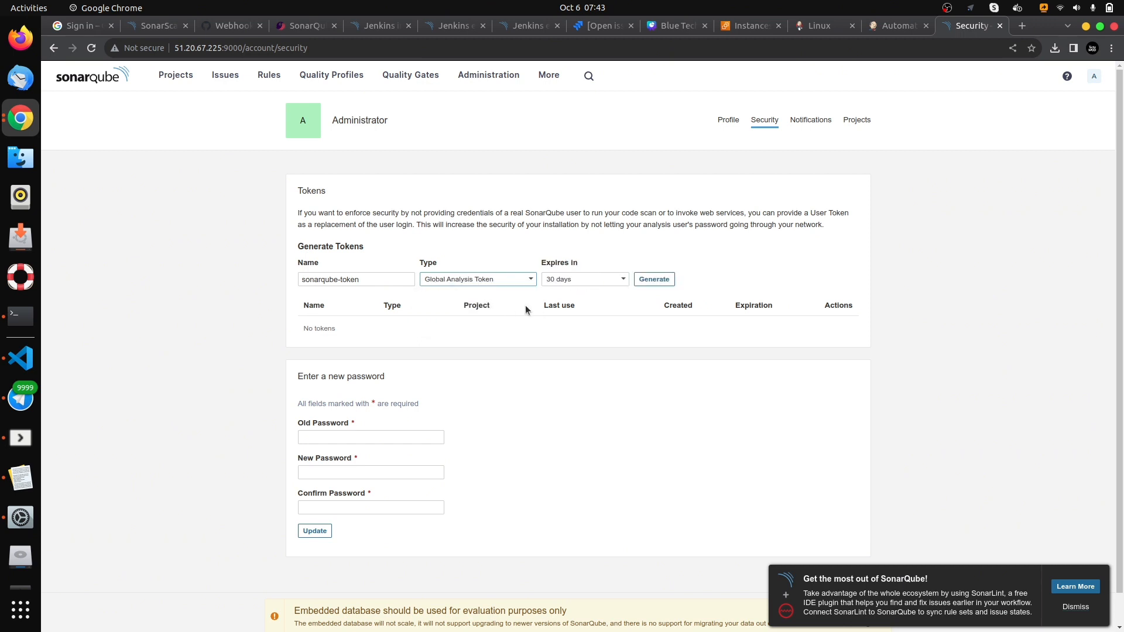
click(604, 280)
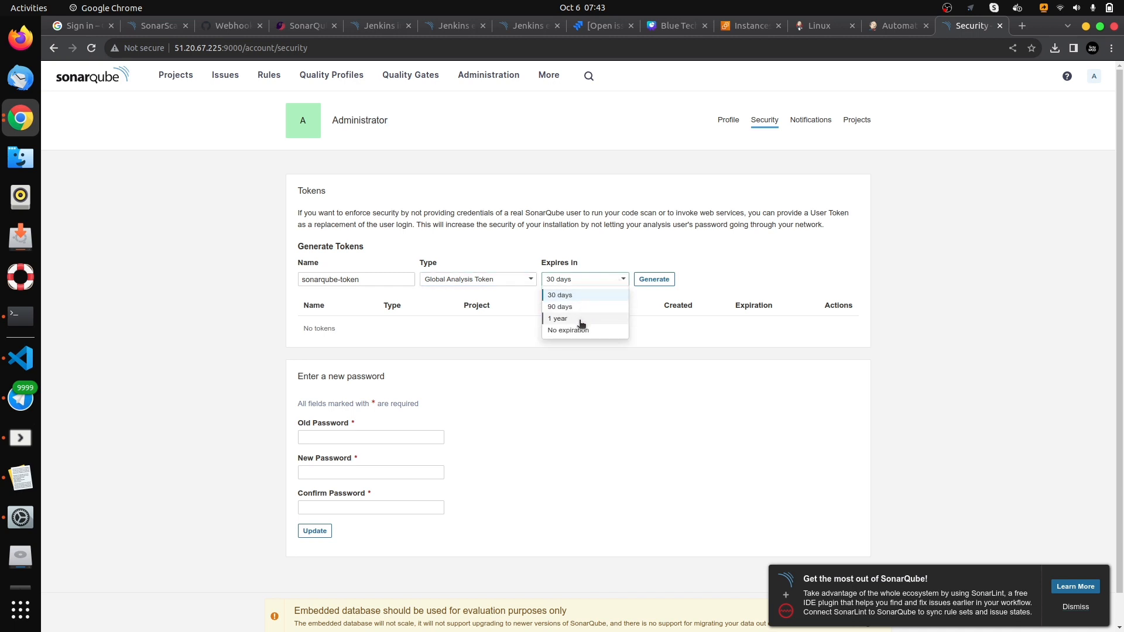
click(578, 298)
click(653, 280)
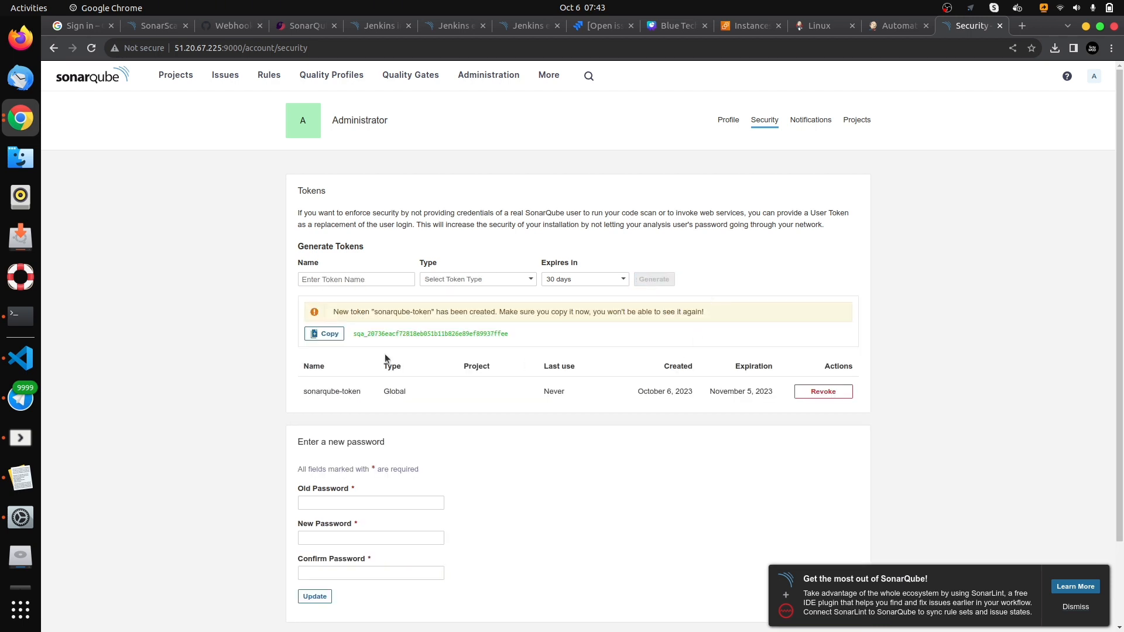
- Copy the generated SonarQube token and paste it below the project key in the Text Editor note, leaving one blank line between them
click(329, 334)
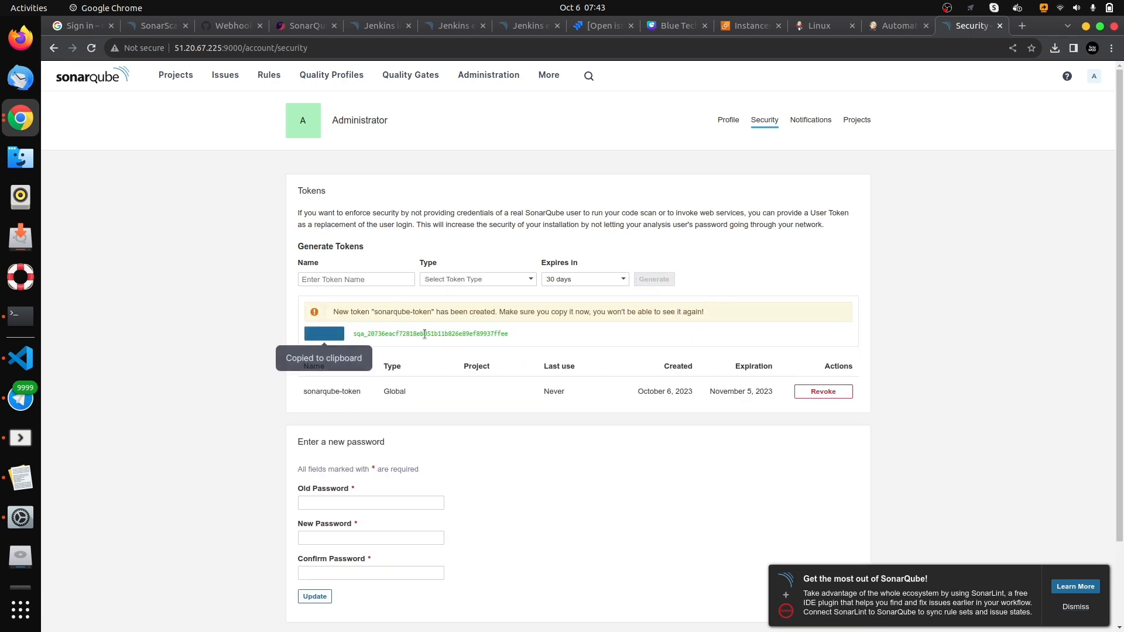
drag(491, 332, 350, 334)
click(328, 336)
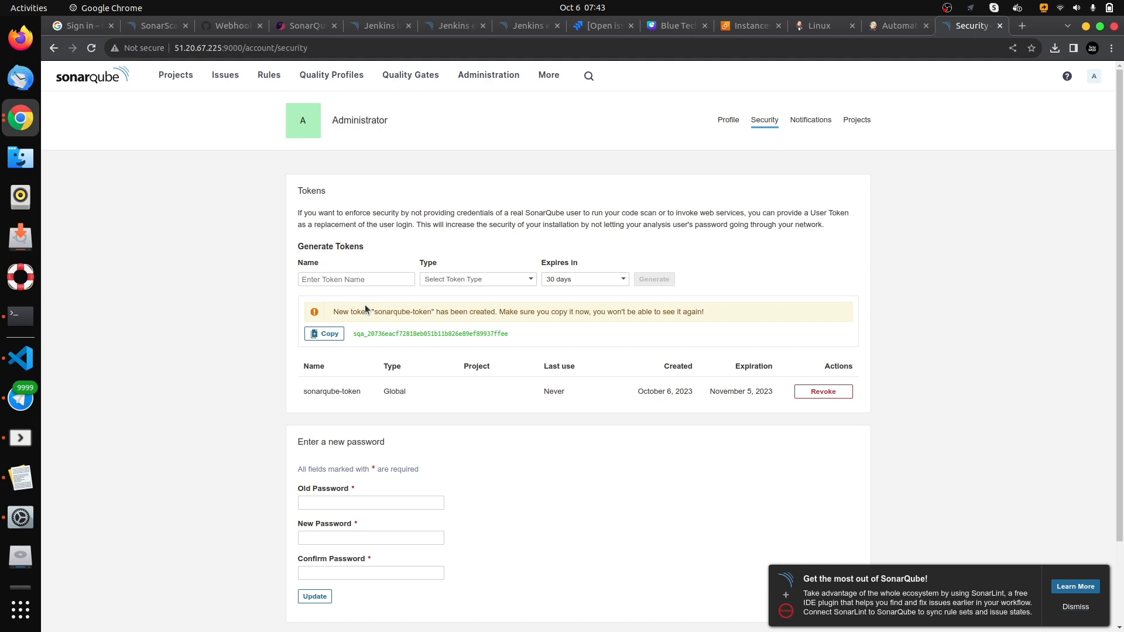
click(20, 477)
key(Return)
key(Return)
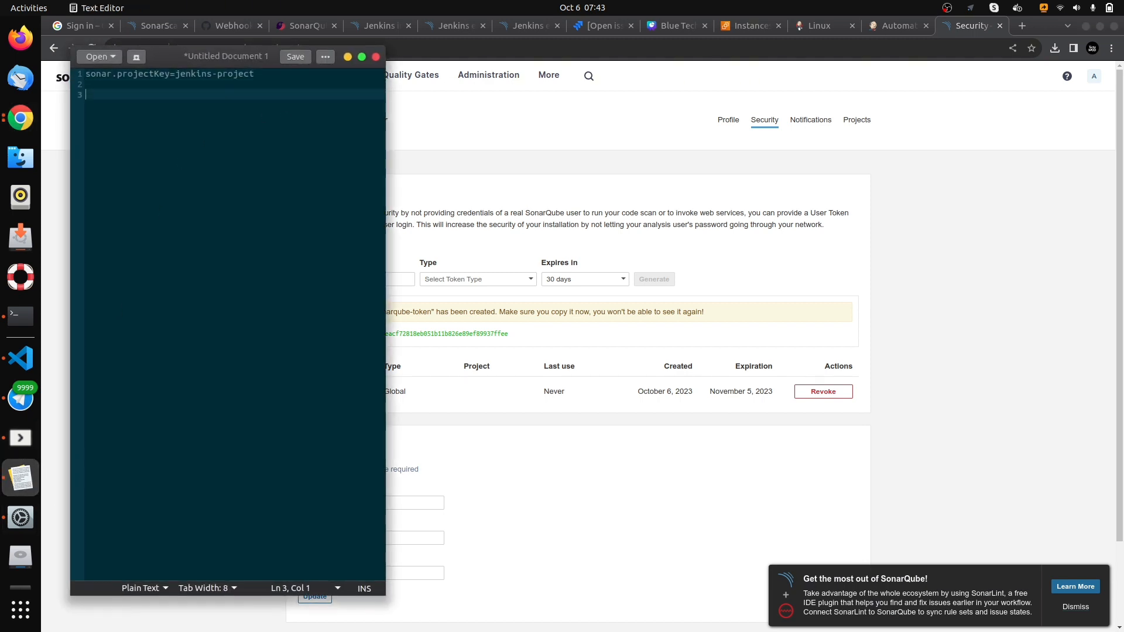
key(ctrl+v)
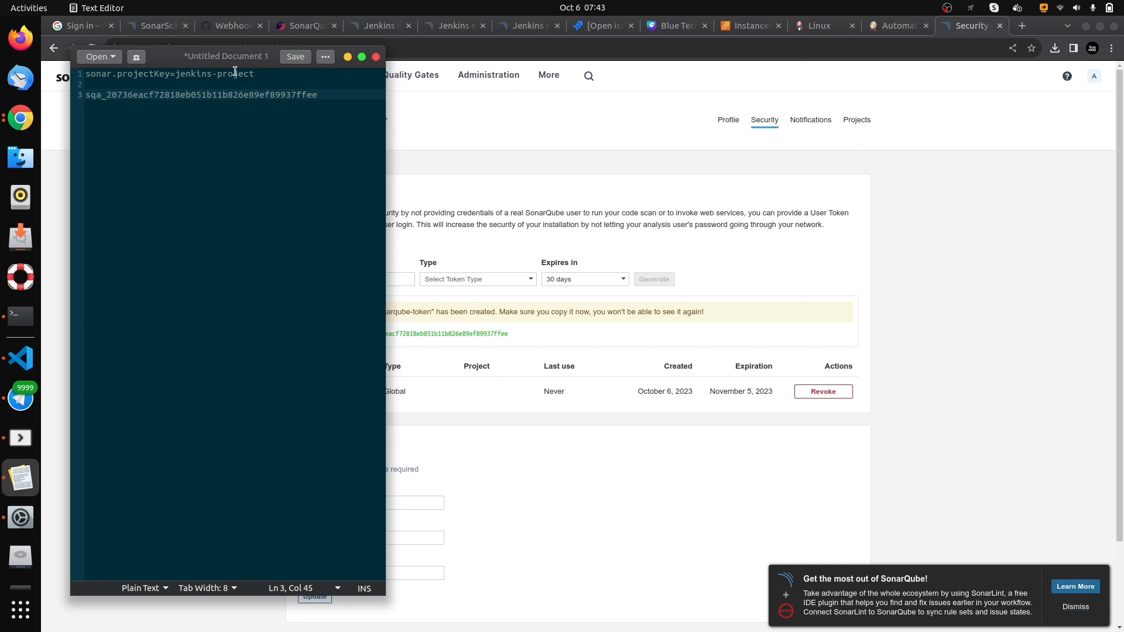
click(348, 57)
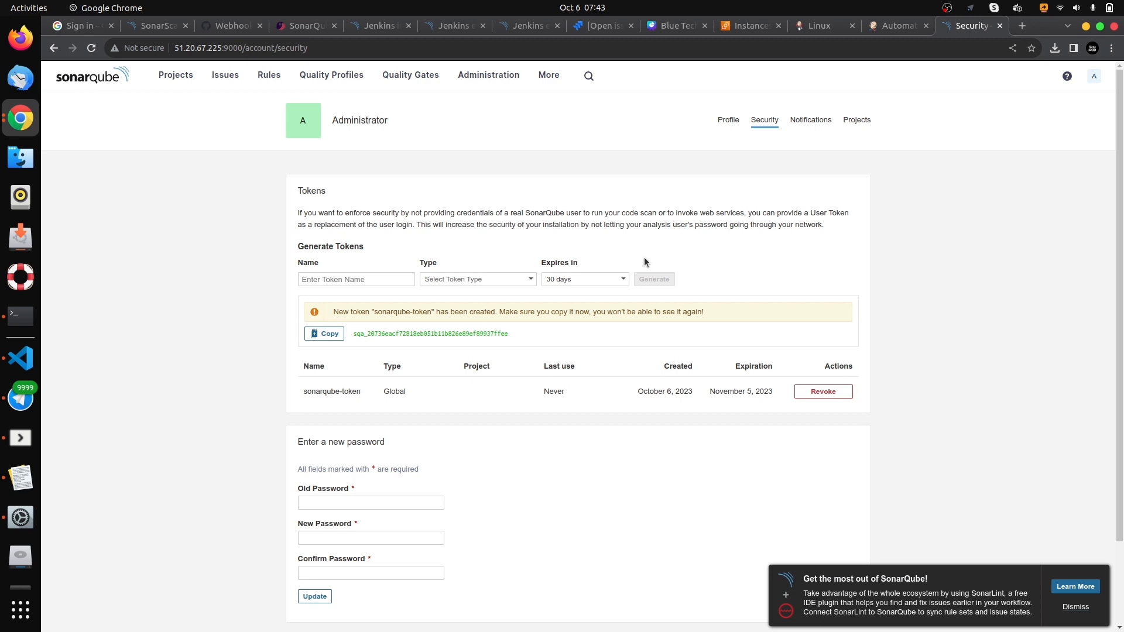
- Switch to the open Jenkins page and open the list of available plugins in the Jenkins management settings
click(884, 25)
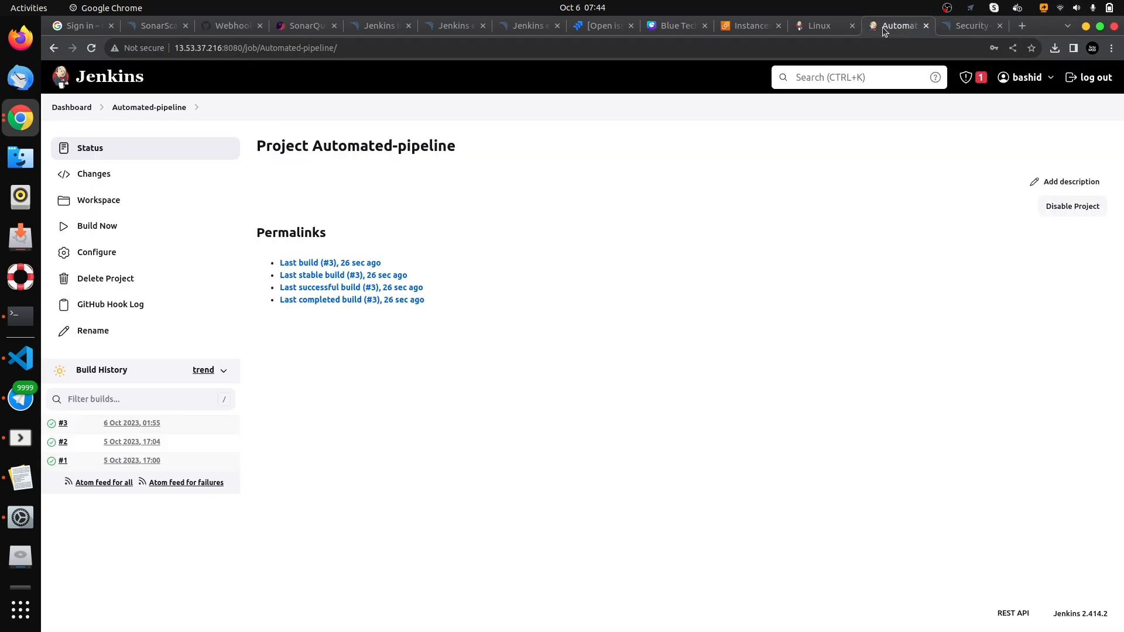
click(69, 107)
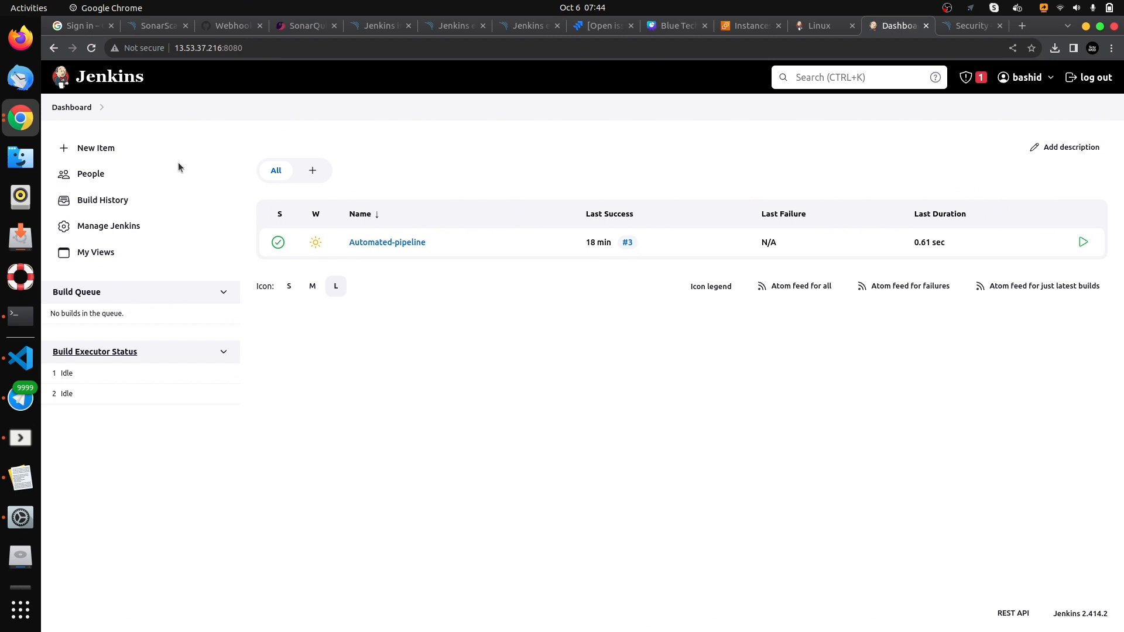
click(116, 227)
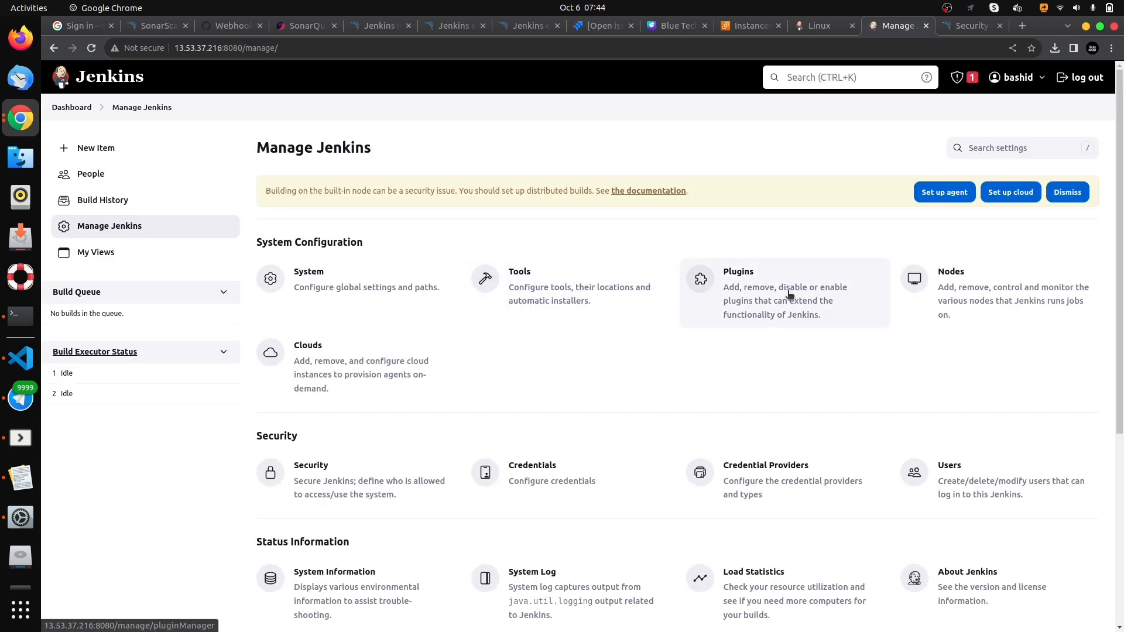
click(768, 292)
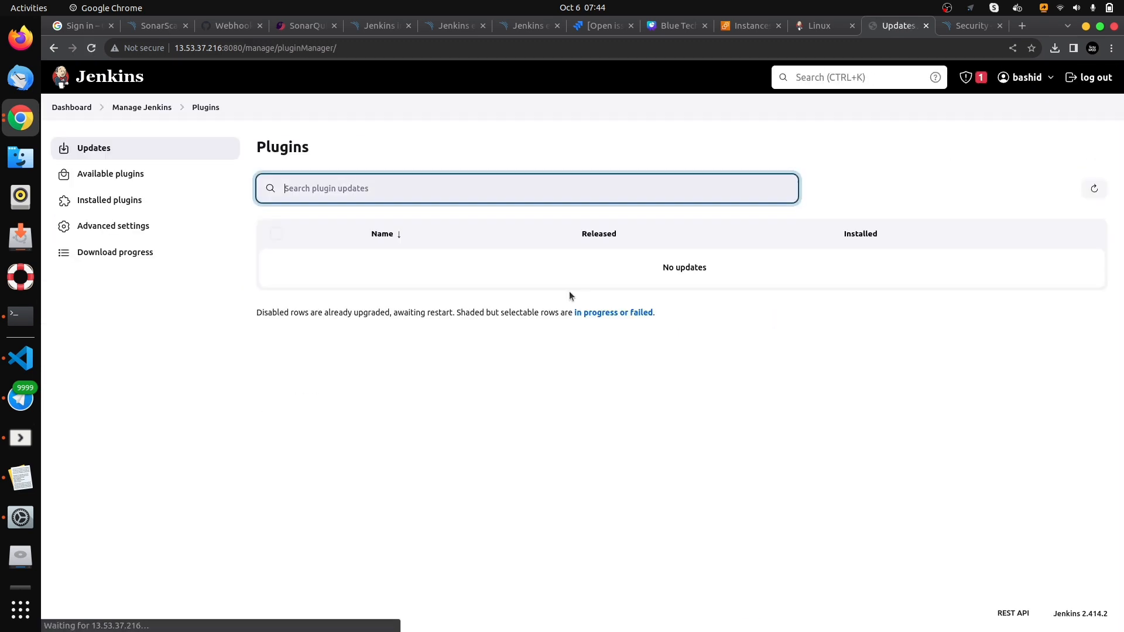
click(134, 176)
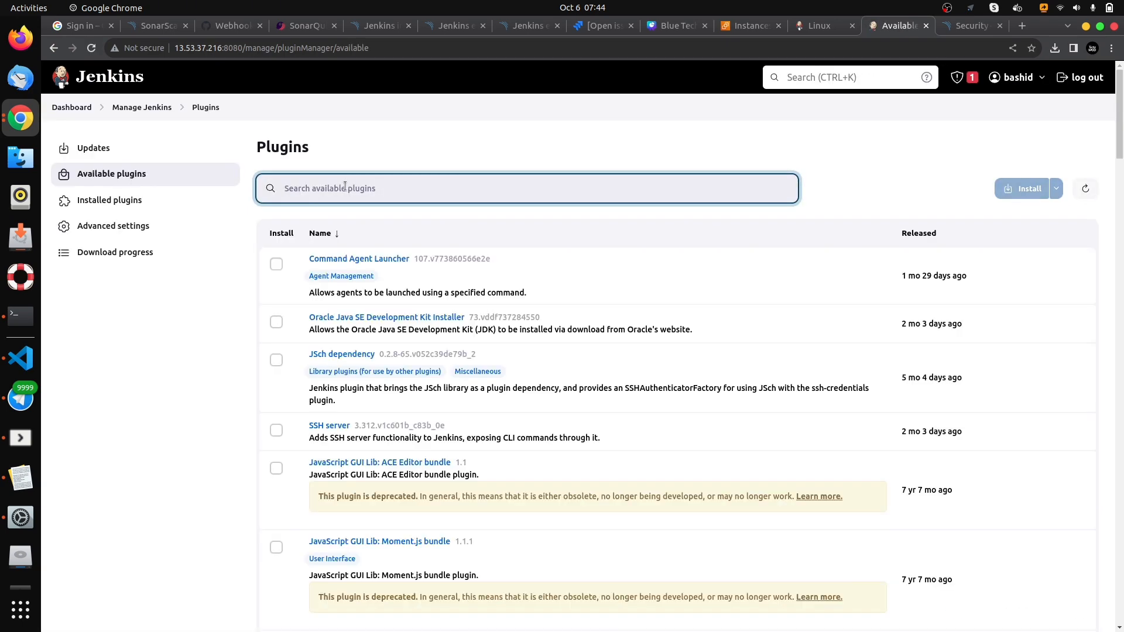
- Search the available plugins for the SonarQube scanner, install SonarQube Scanner, and check its download progress
text(SOnarqub)
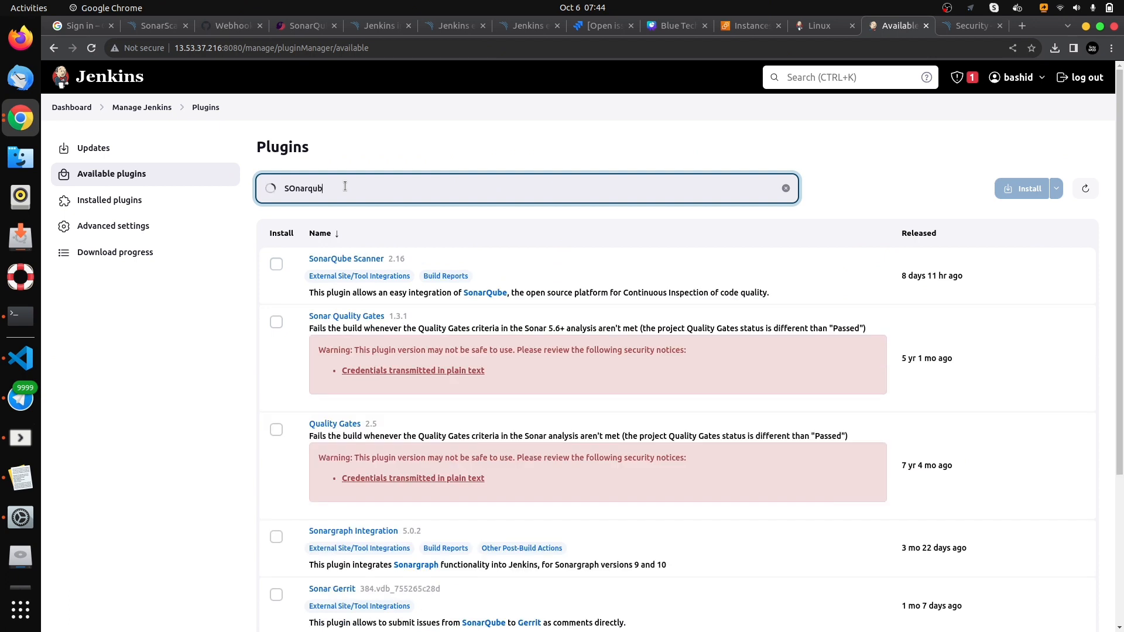
text(e sca)
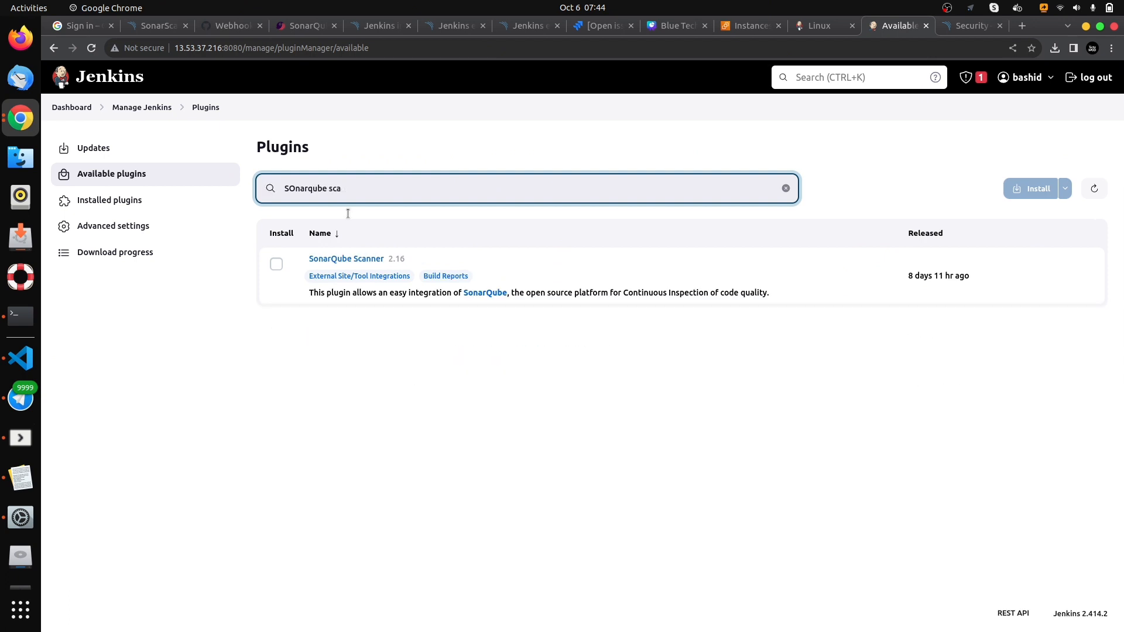
click(276, 266)
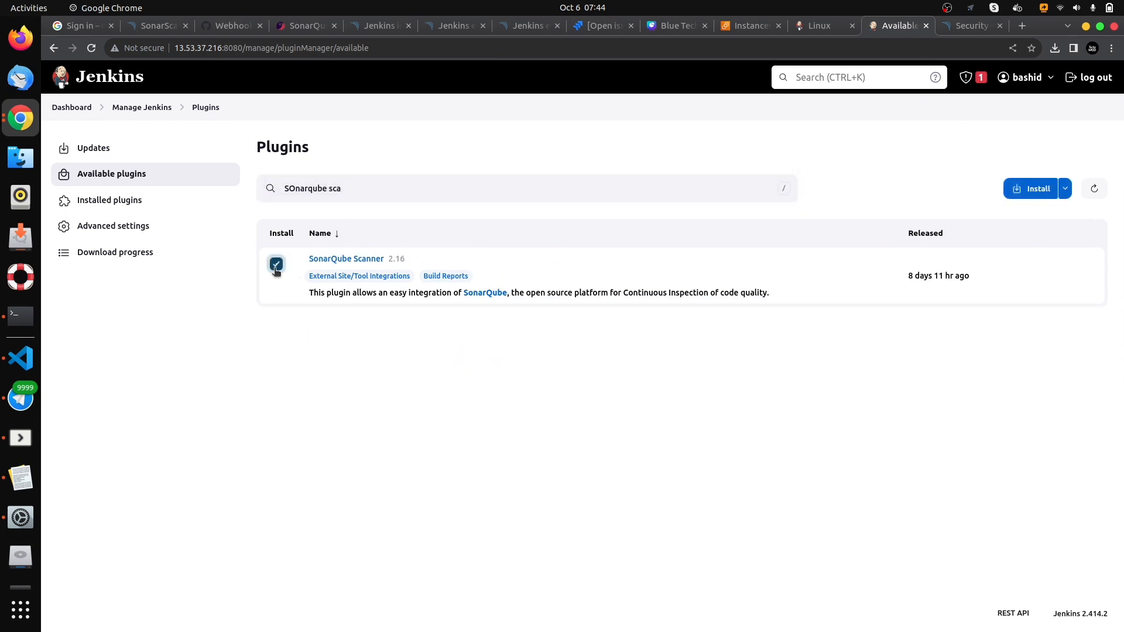
click(1037, 189)
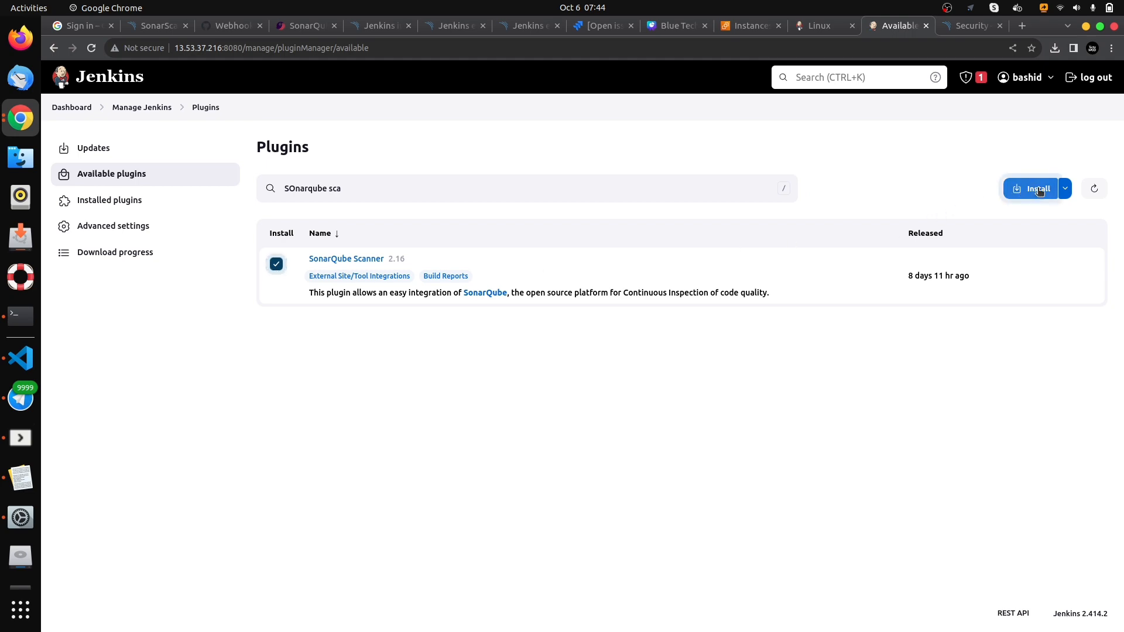
scroll(536, 332, down, 15)
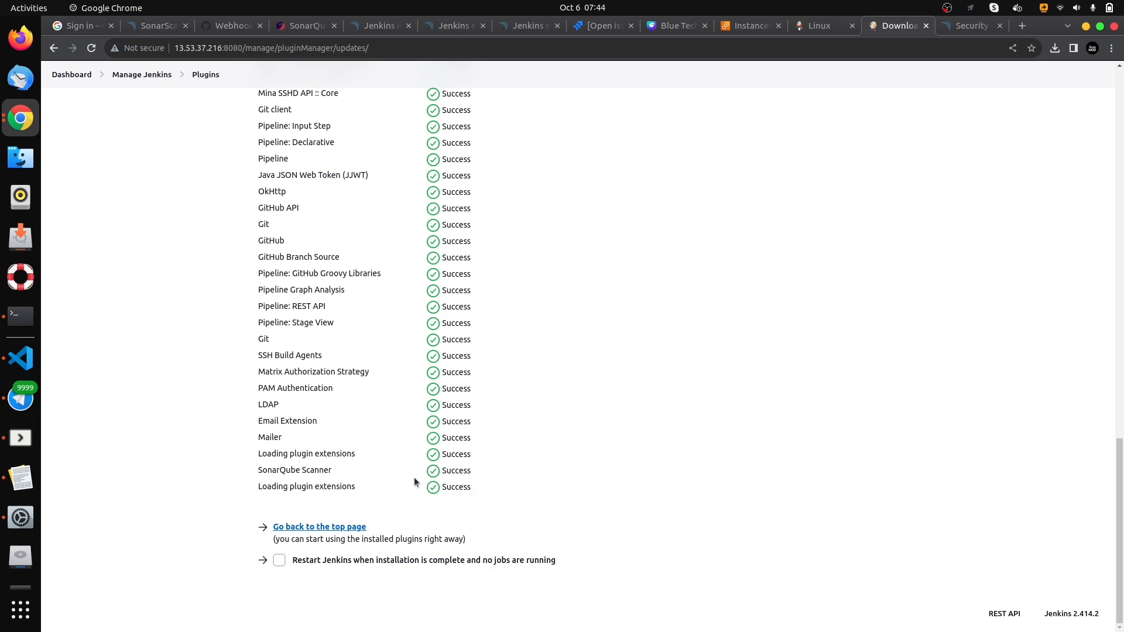
scroll(408, 328, up, 15)
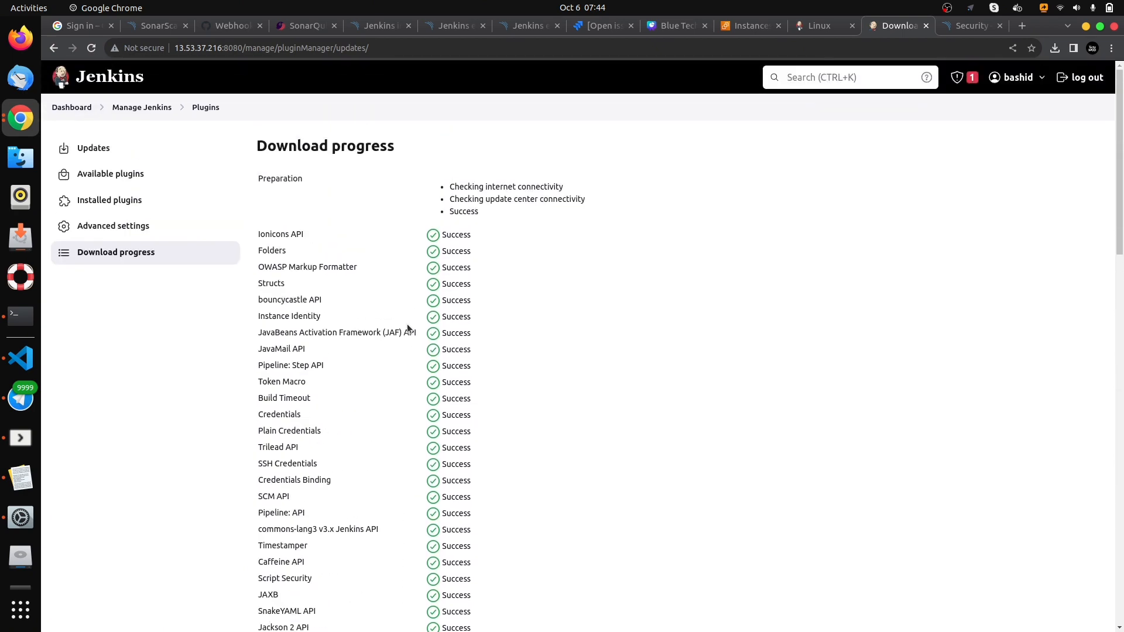
scroll(193, 240, down, 4)
scroll(176, 211, up, 4)
- Start a new credential in the global domain of the Jenkins system credential store and set its kind to Secret text
click(135, 109)
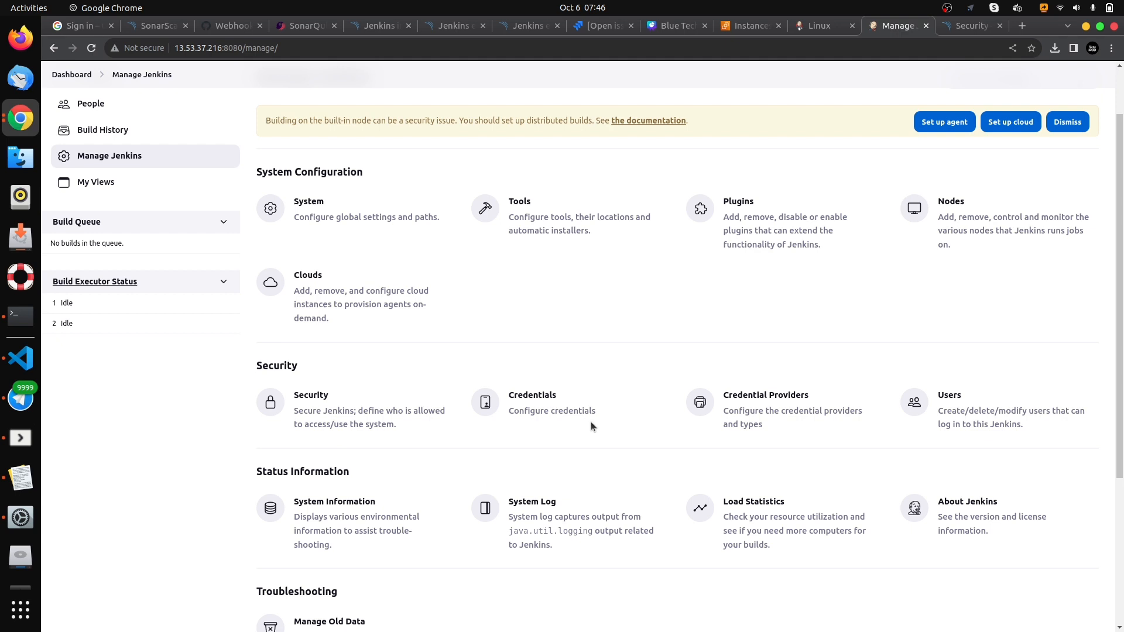
click(550, 403)
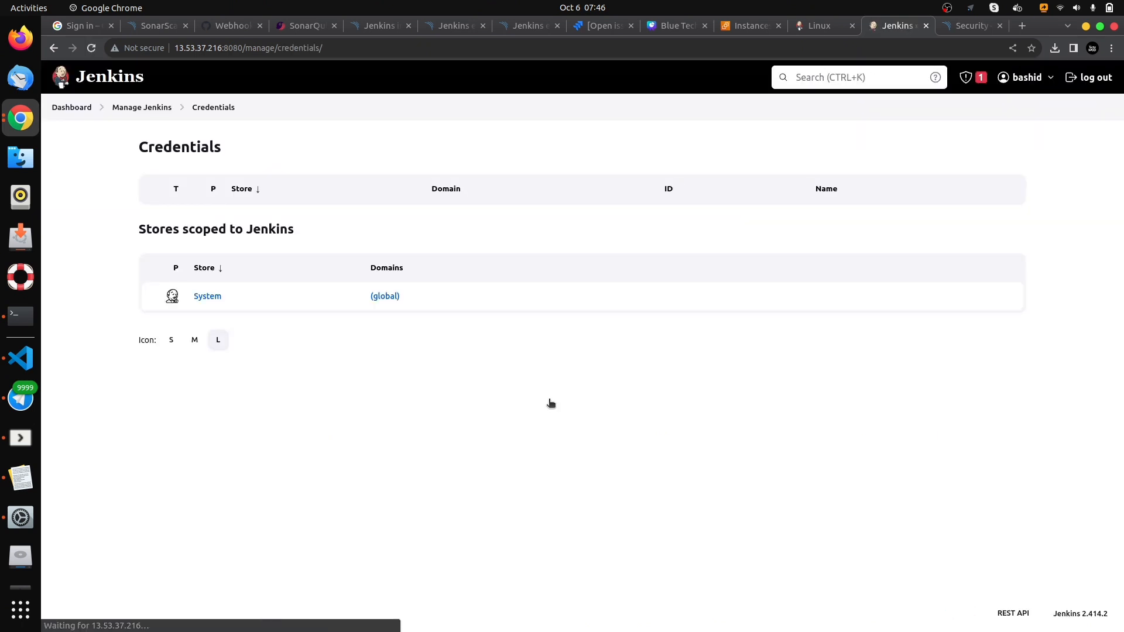
click(382, 296)
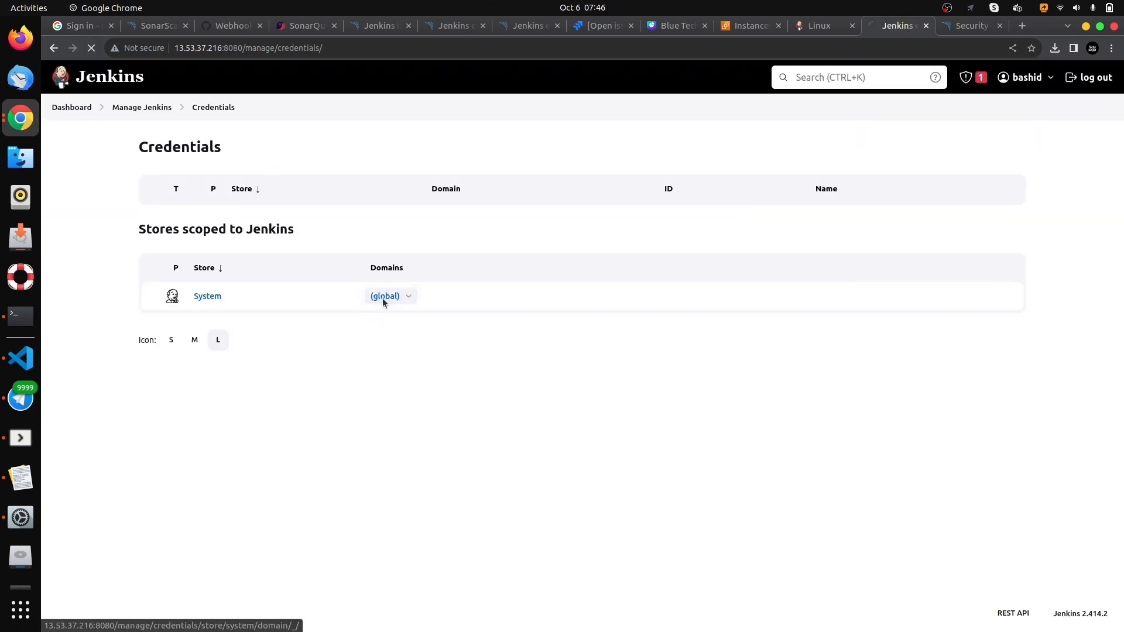
click(975, 147)
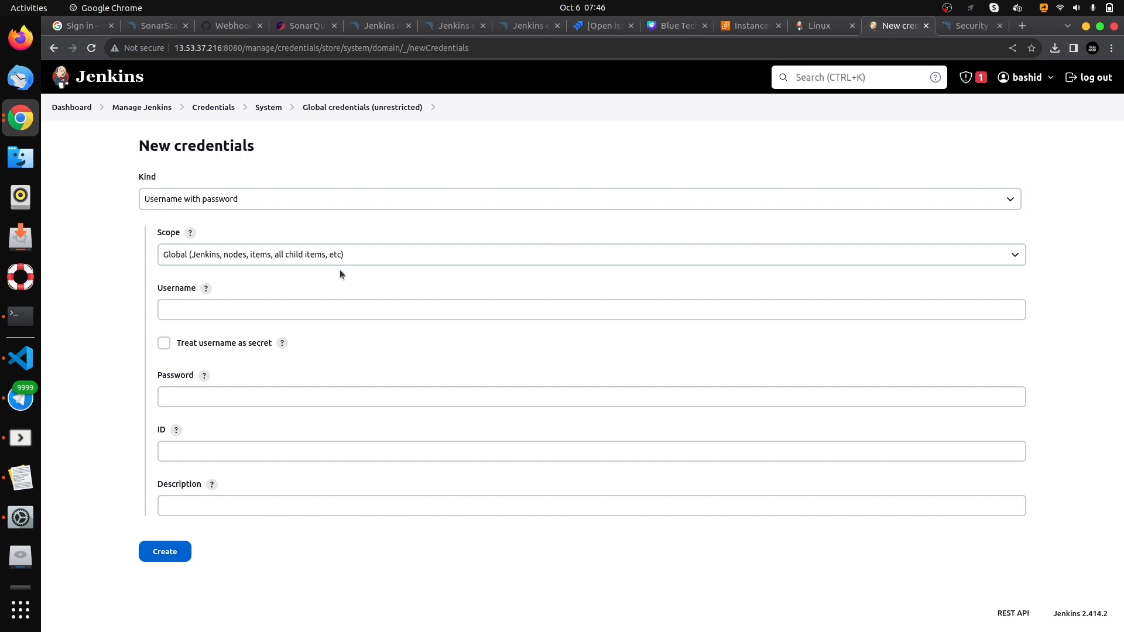
click(234, 200)
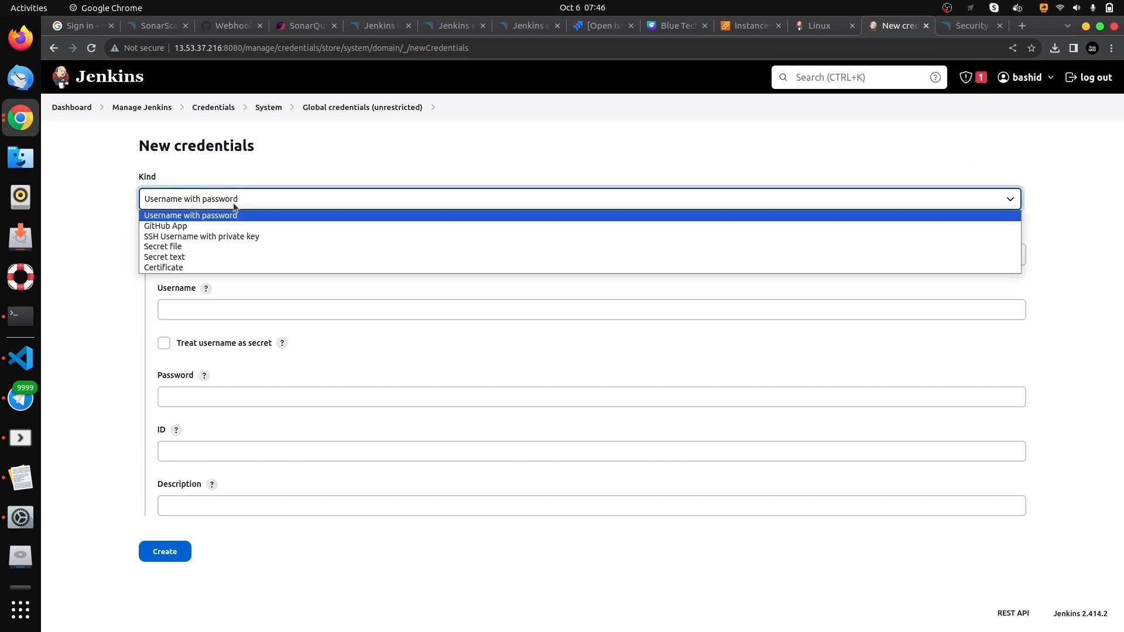
click(226, 258)
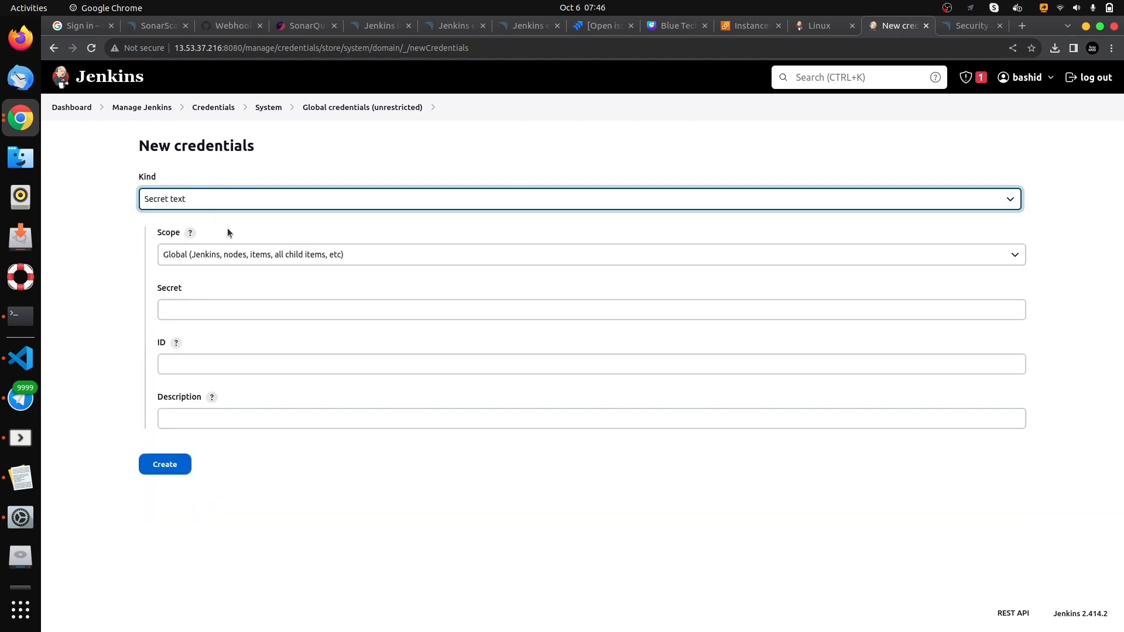
- Copy the SonarQube token from the Text Editor note and paste it into the new credential's Secret field
click(202, 305)
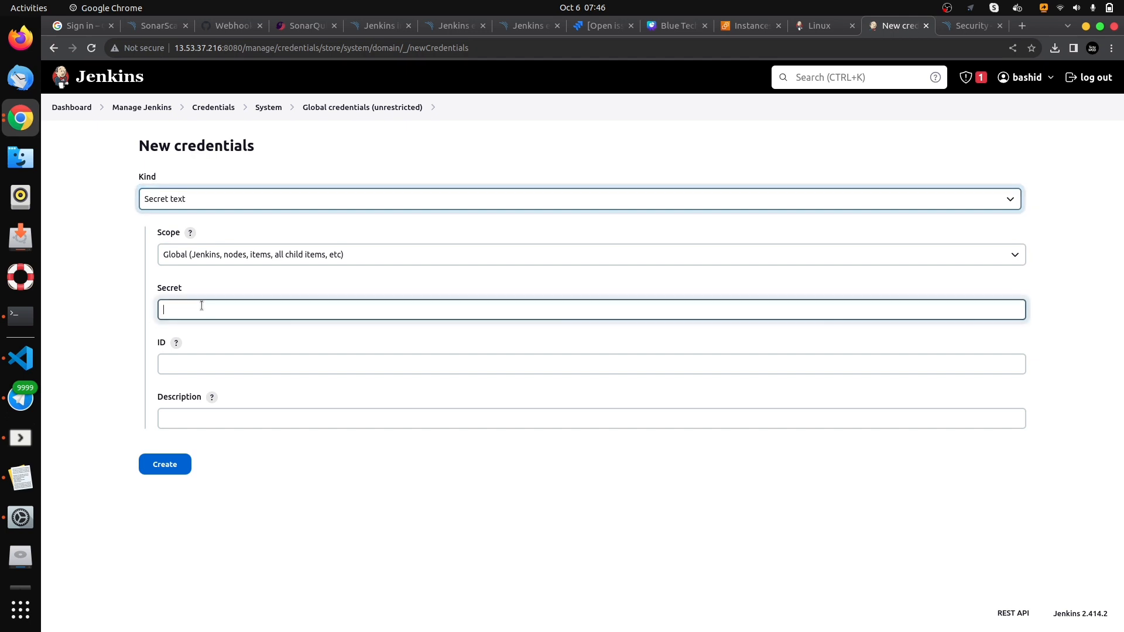
click(18, 468)
triple_click(152, 95)
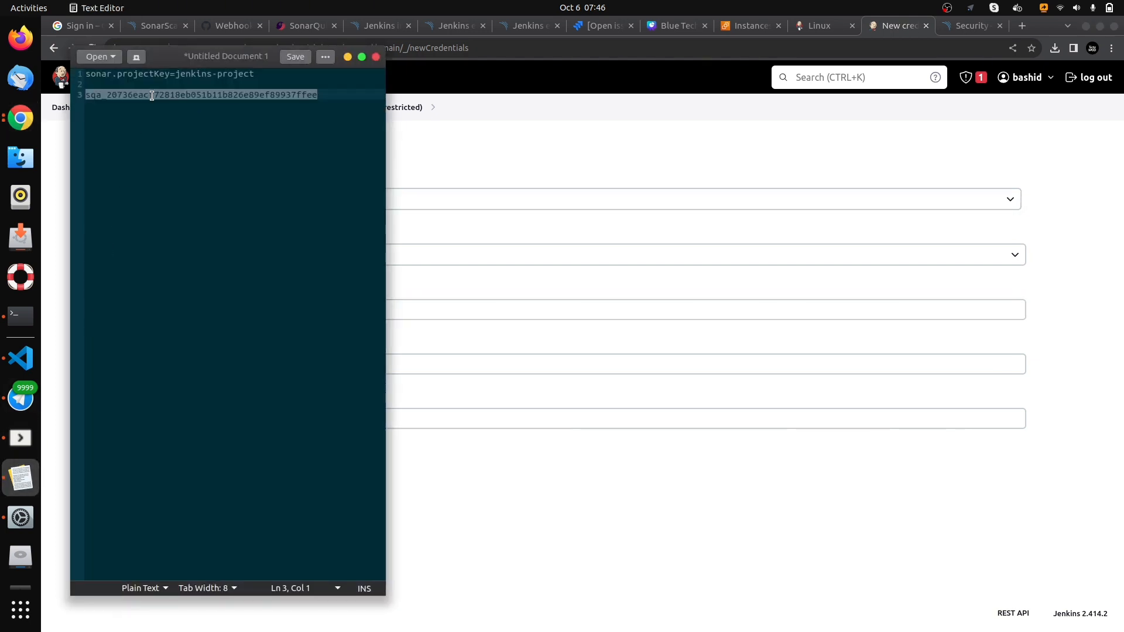
right_click(152, 94)
click(176, 148)
click(347, 57)
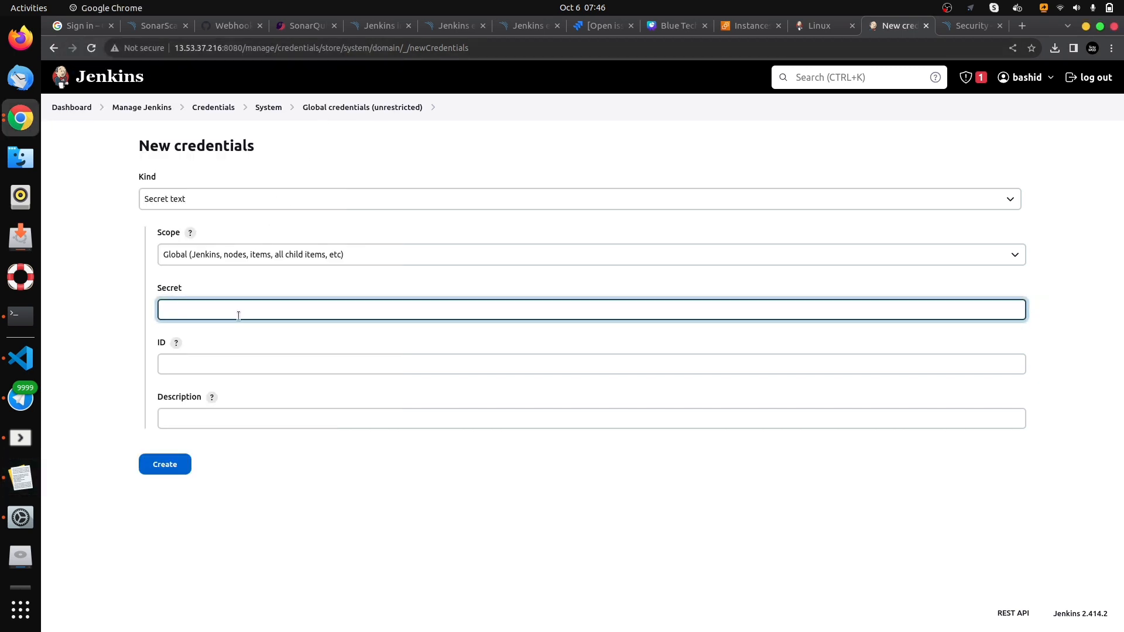
key(ctrl+v)
- Enter SonarToken as both the ID and the description of the credential, and create it
click(249, 369)
text(Sona)
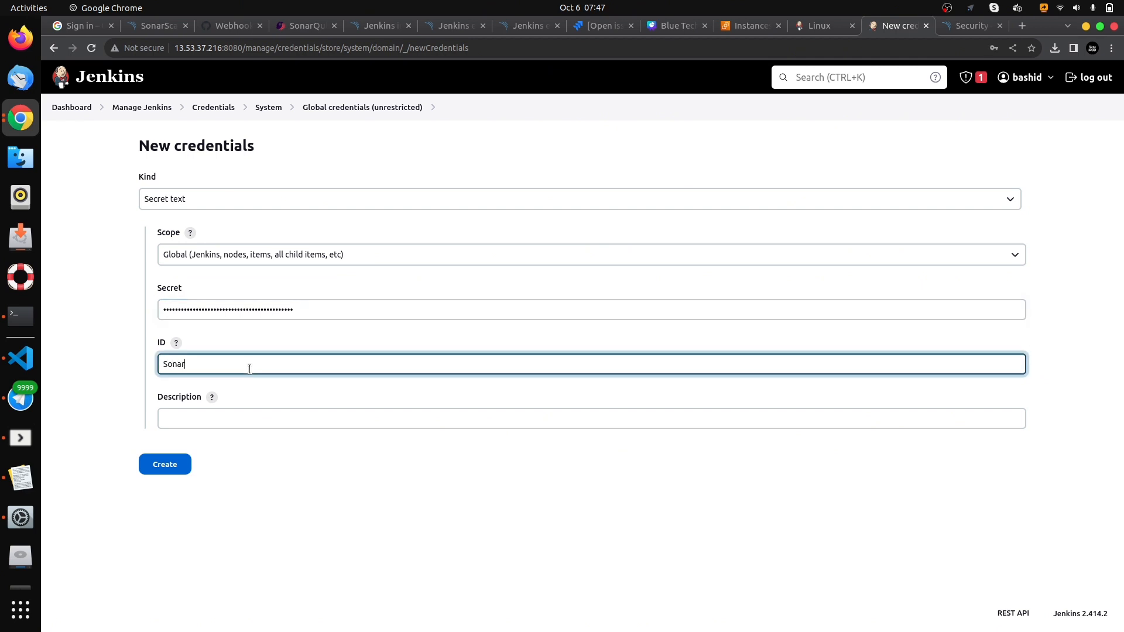
text(rToken)
key(ctrl+a)
click(202, 421)
key(ctrl+v)
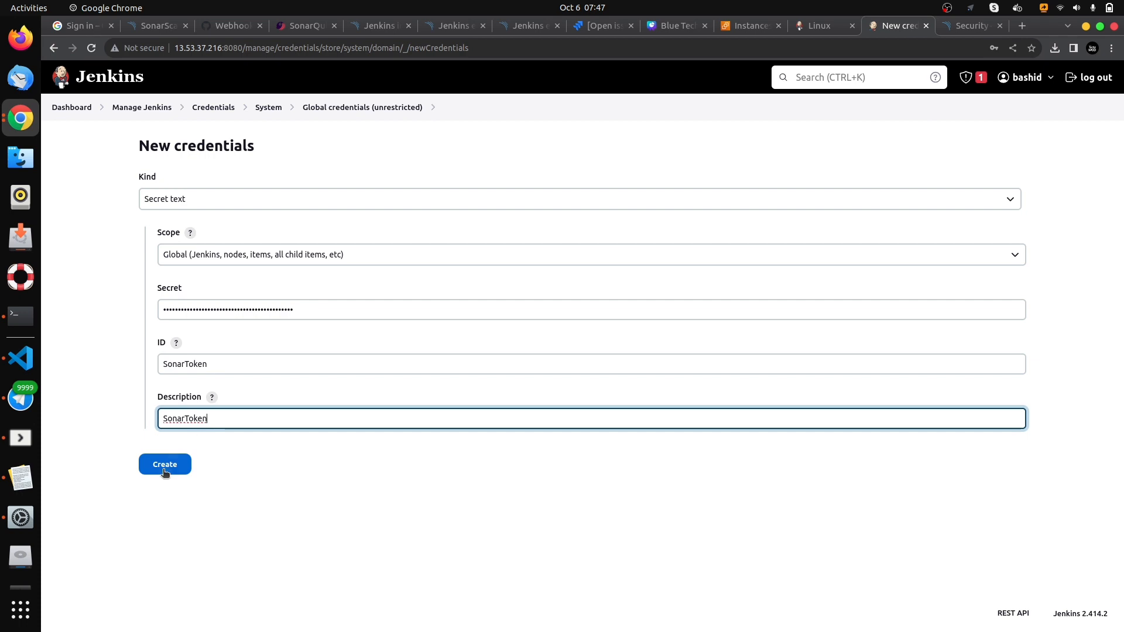
click(160, 469)
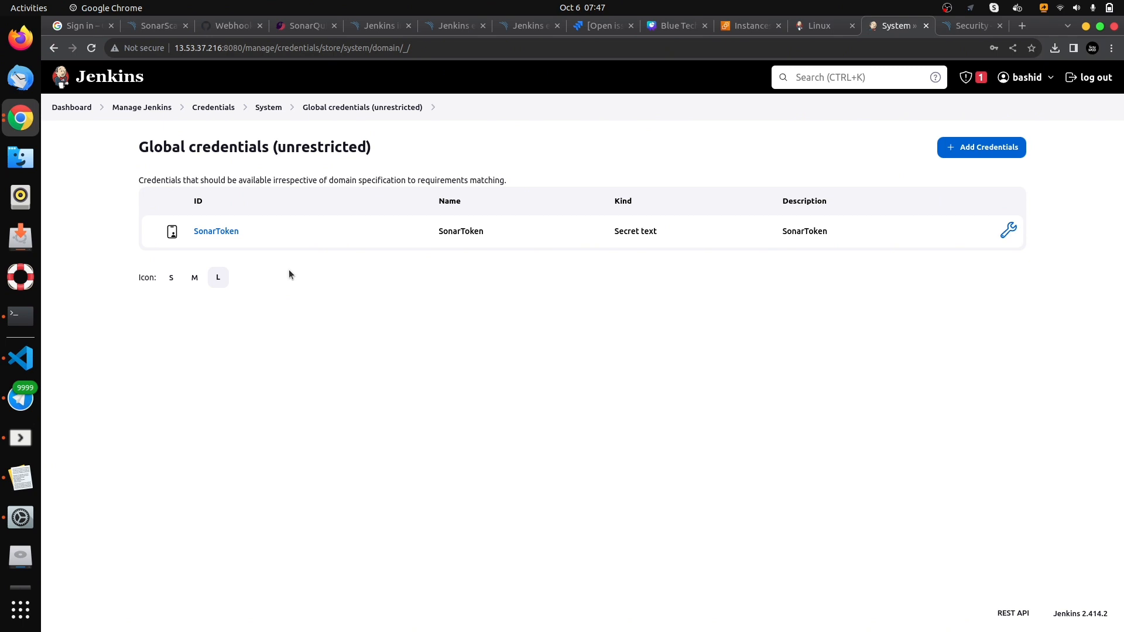
- Open the Tools configuration in the Jenkins management settings and add a SonarQube Scanner installation
click(145, 110)
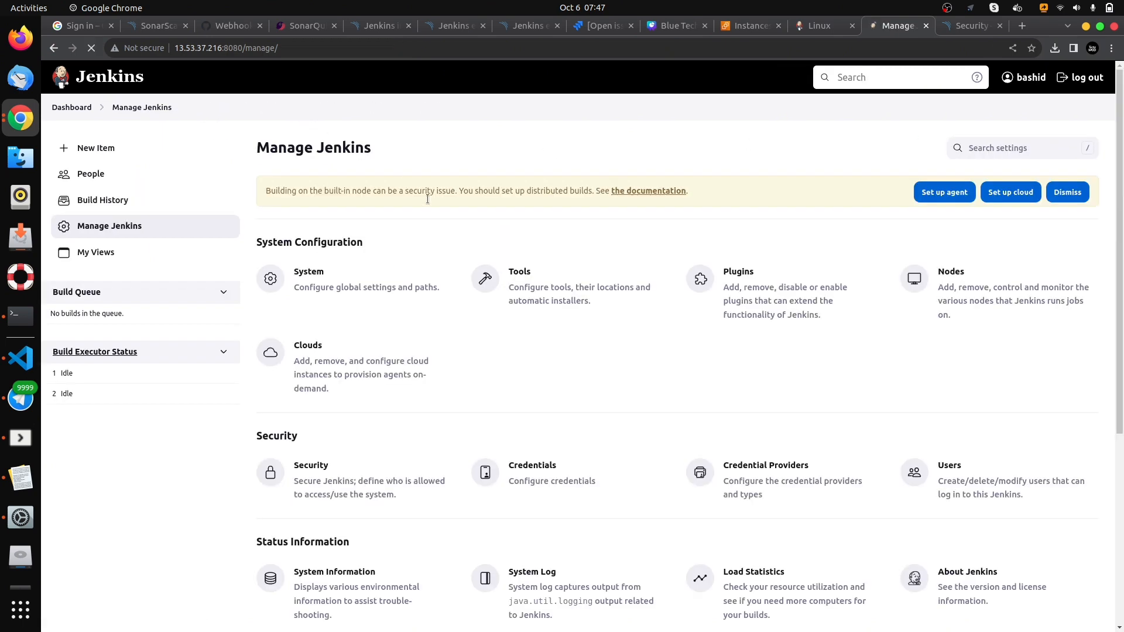
click(565, 299)
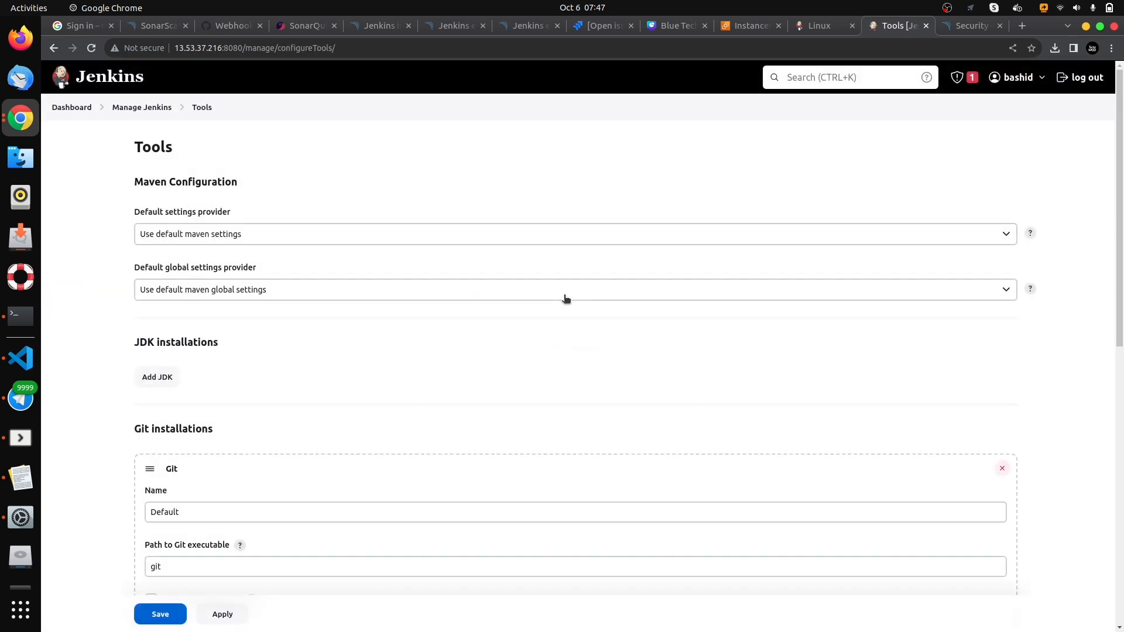
scroll(303, 457, down, 8)
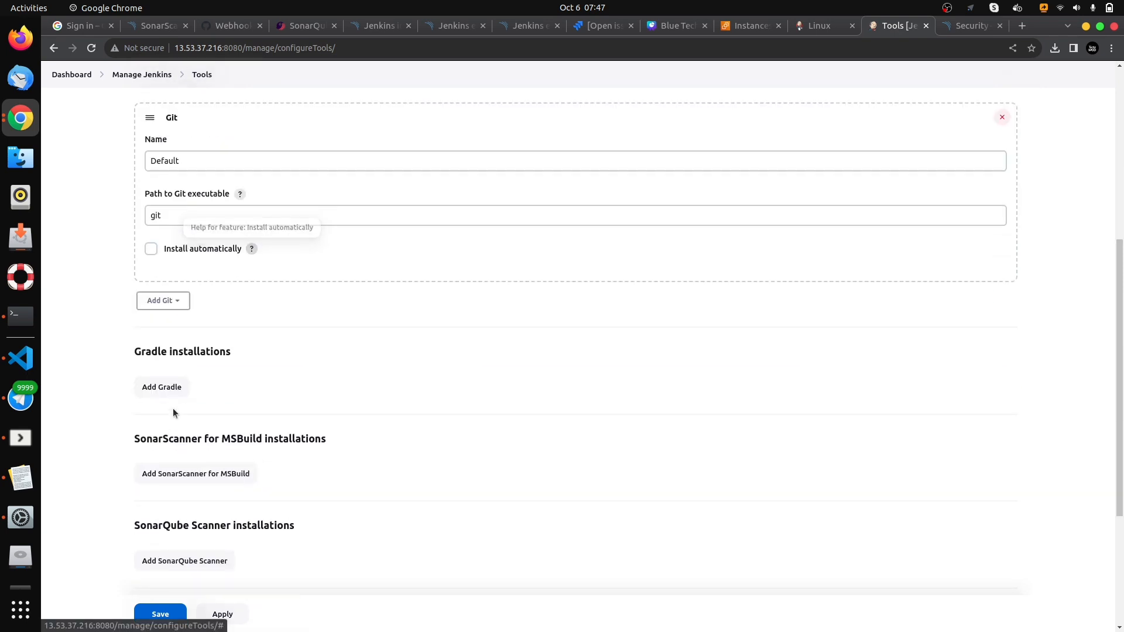
scroll(156, 399, down, 2)
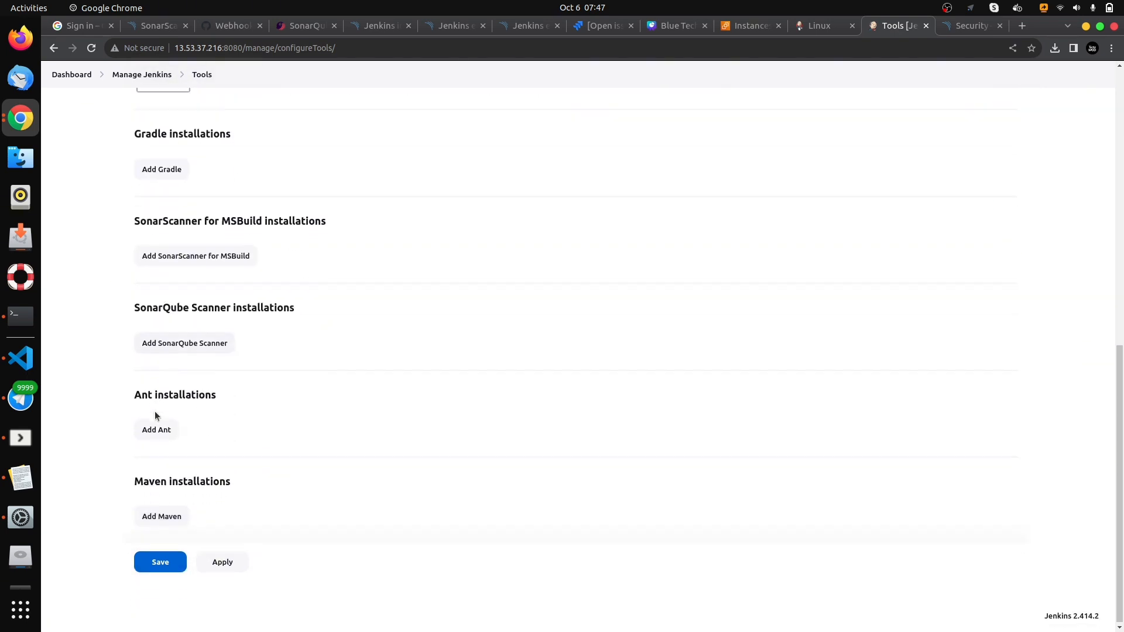
click(177, 344)
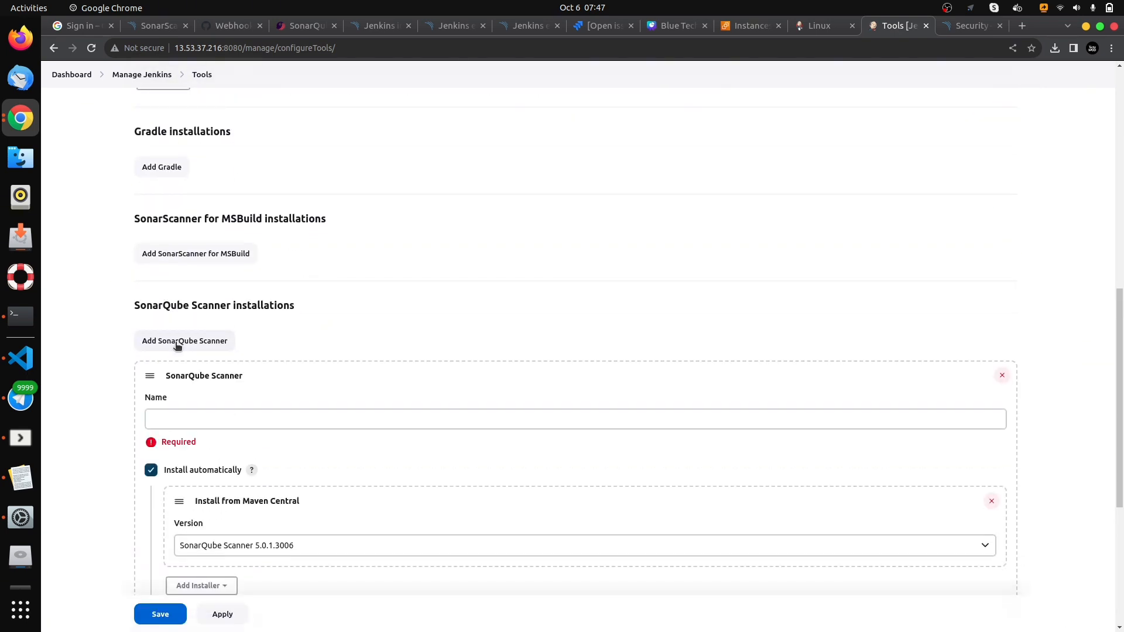
- Name the SonarQube Scanner installation SonarScanner and save the tools configuration
scroll(198, 347, down, 2)
click(199, 348)
text(Sona)
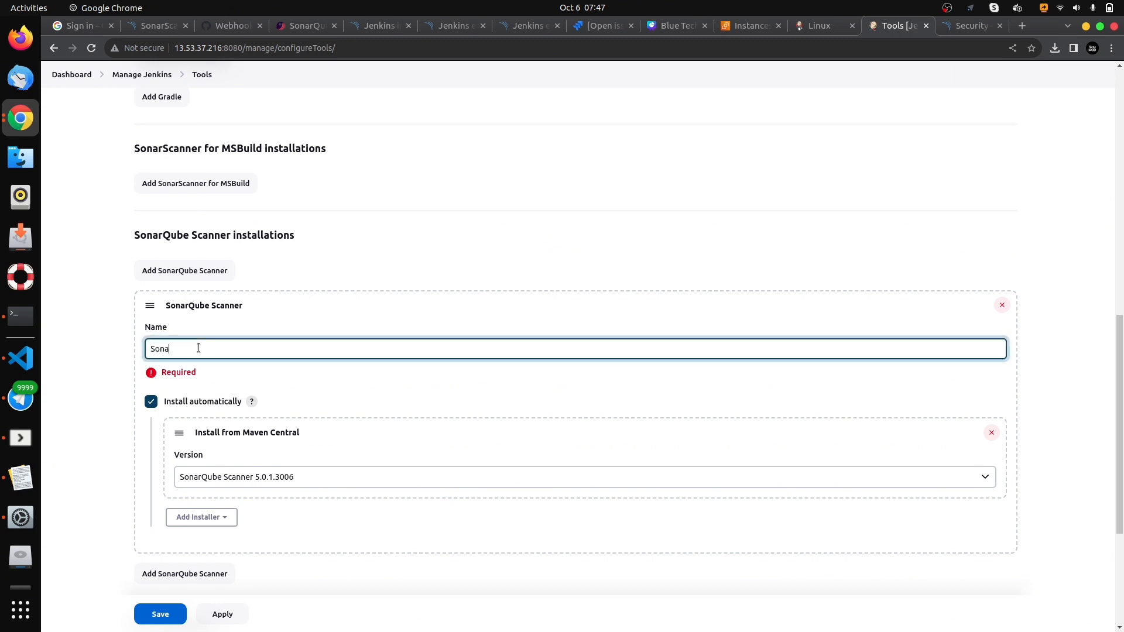
text(rScanner)
scroll(202, 354, down, 4)
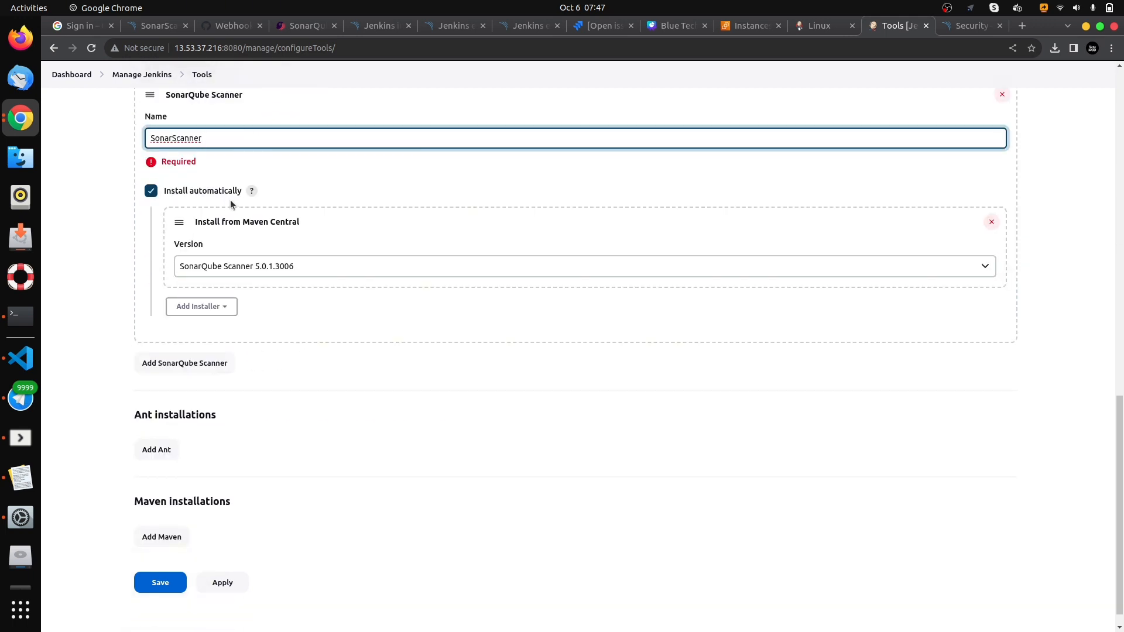
scroll(243, 402, down, 1)
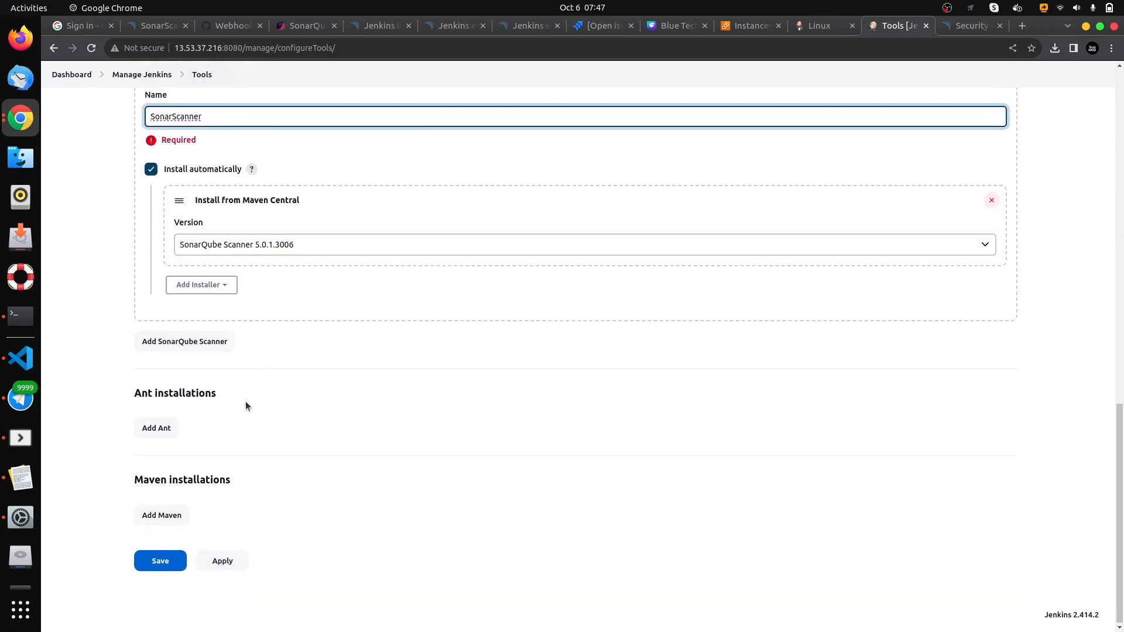
click(161, 562)
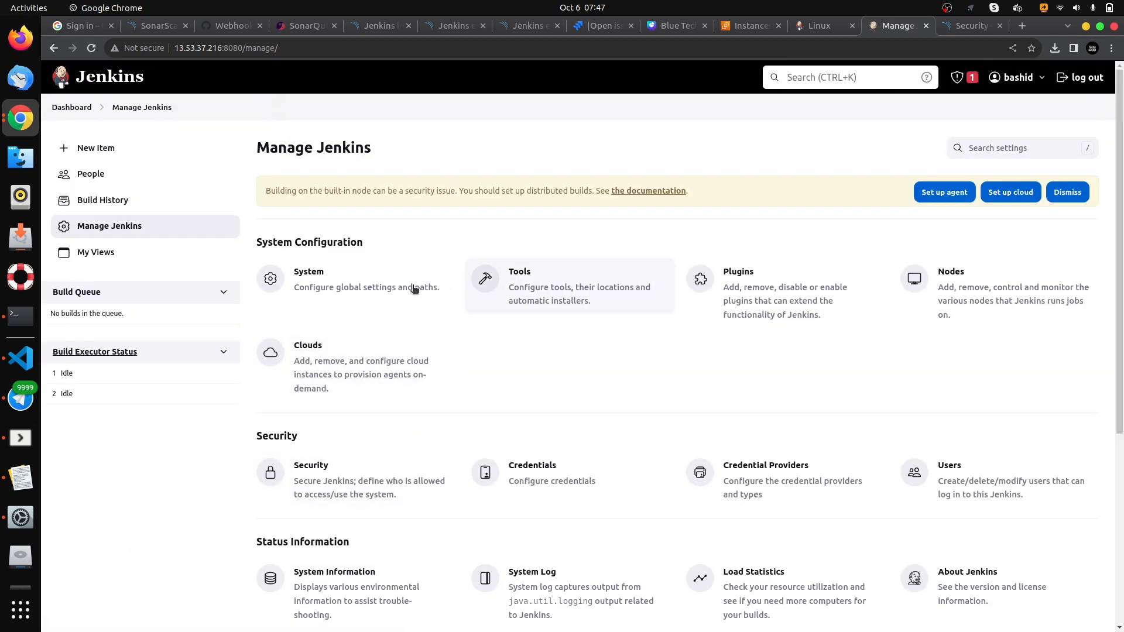
- Open the Jenkins System configuration and enable environment variables for the SonarQube servers
click(319, 292)
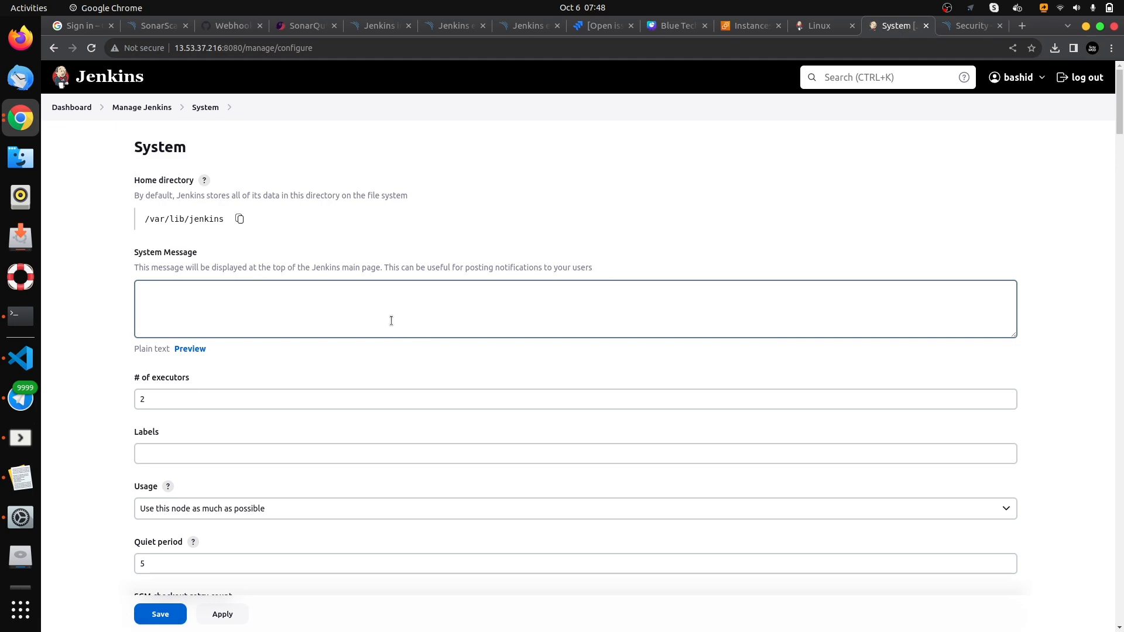
scroll(269, 310, down, 3)
scroll(216, 326, down, 5)
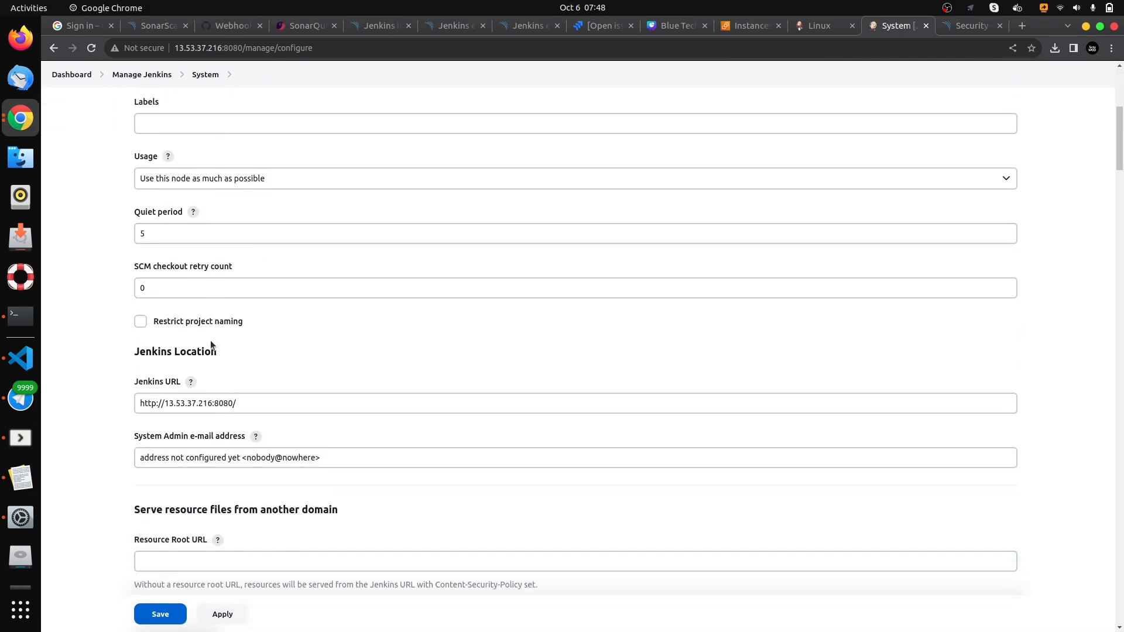
scroll(175, 351, down, 5)
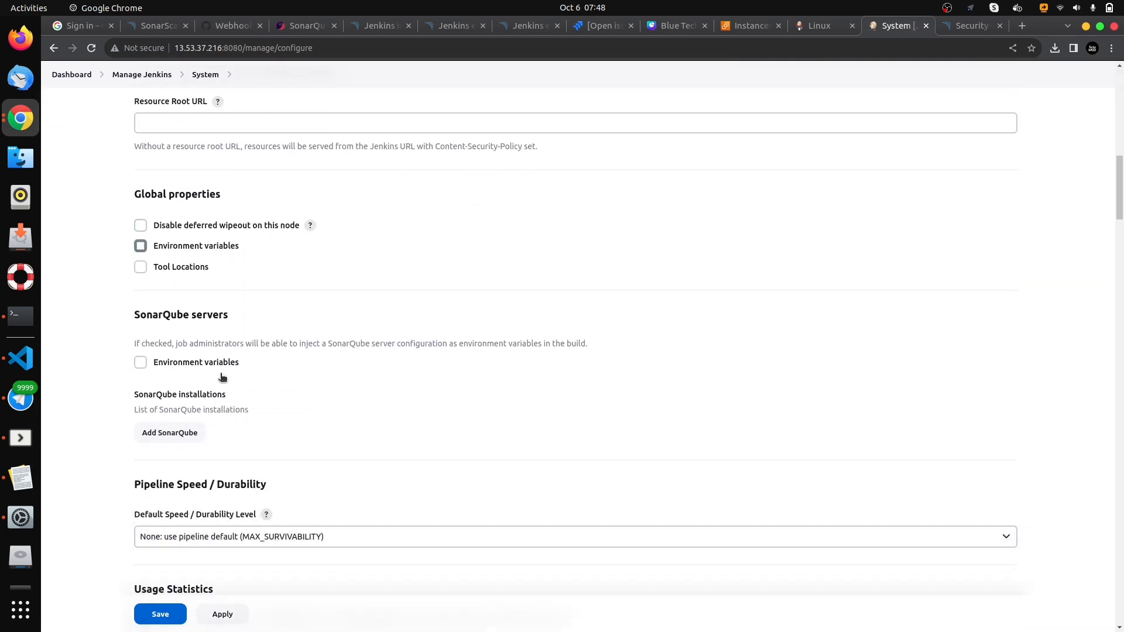
scroll(185, 312, down, 2)
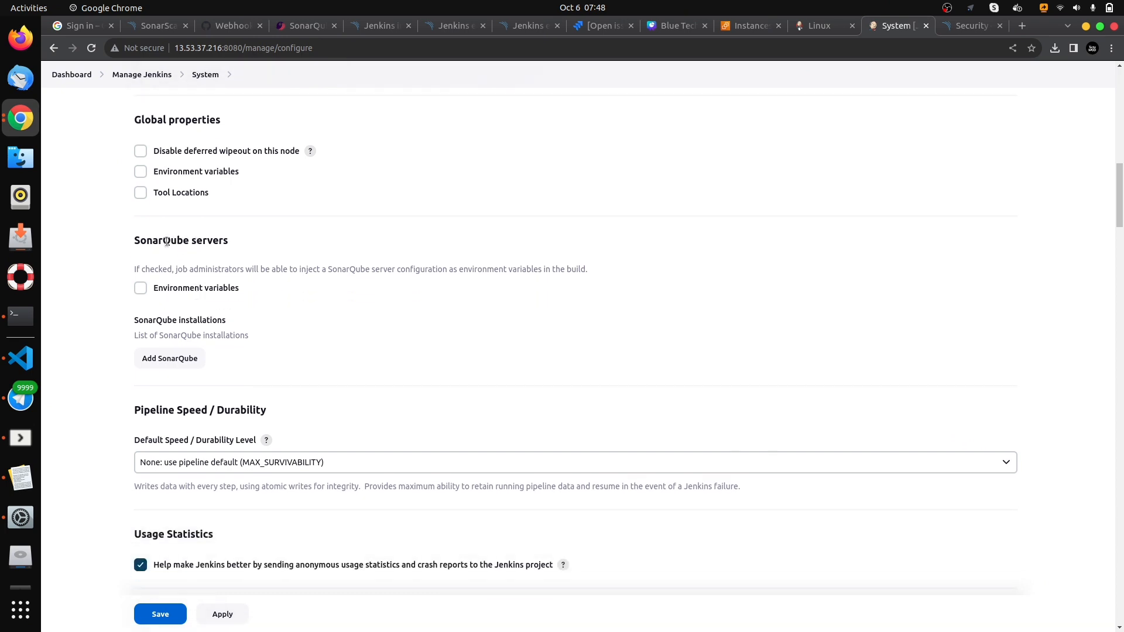
double_click(167, 242)
triple_click(167, 242)
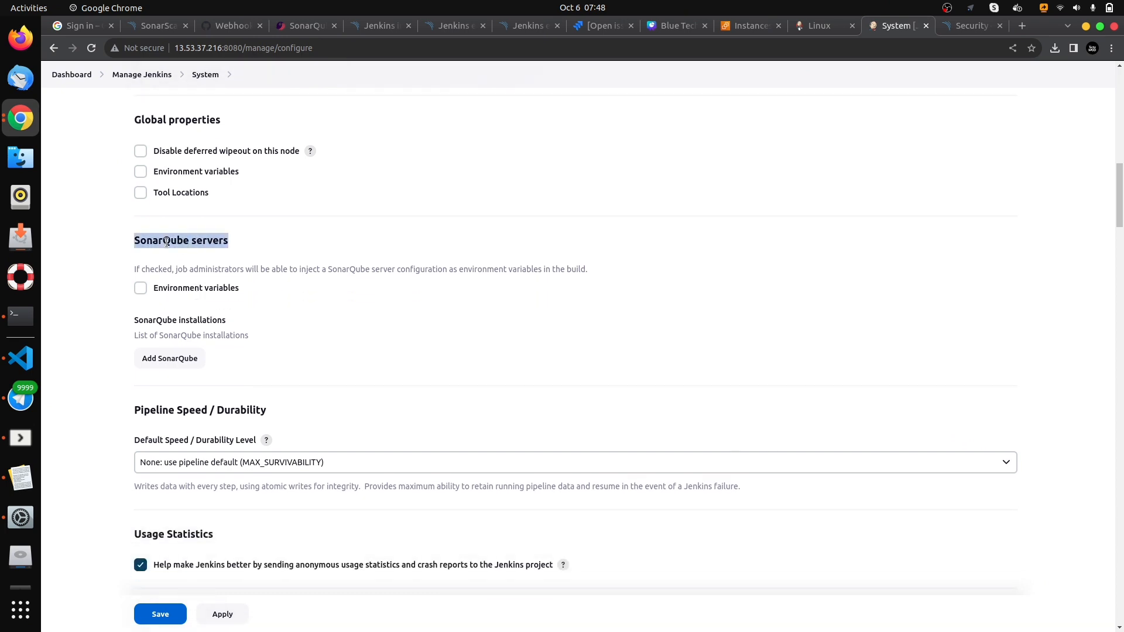
click(274, 248)
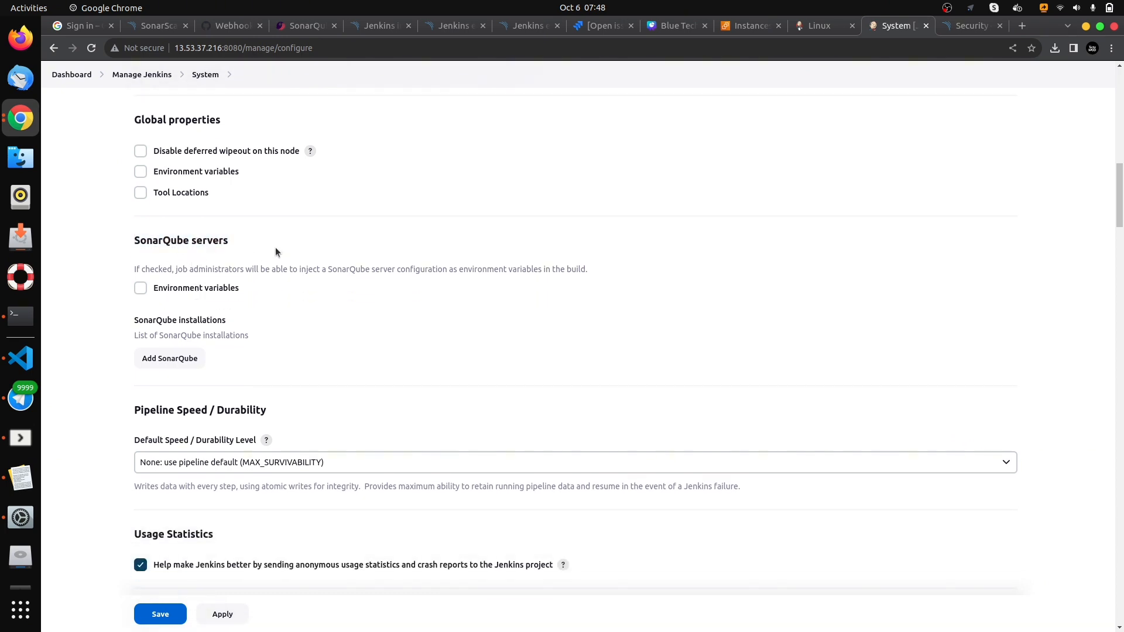
click(139, 291)
- Add a SonarQube installation under SonarQube servers and name it SonarScanner
scroll(240, 296, down, 2)
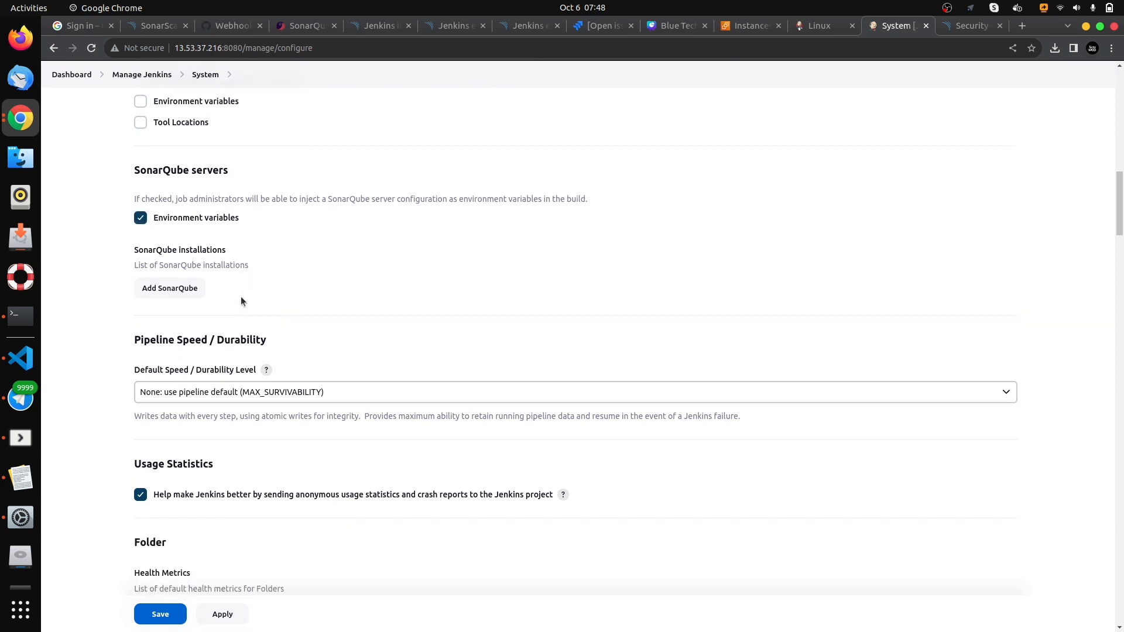
click(160, 293)
scroll(300, 294, down, 2)
click(187, 254)
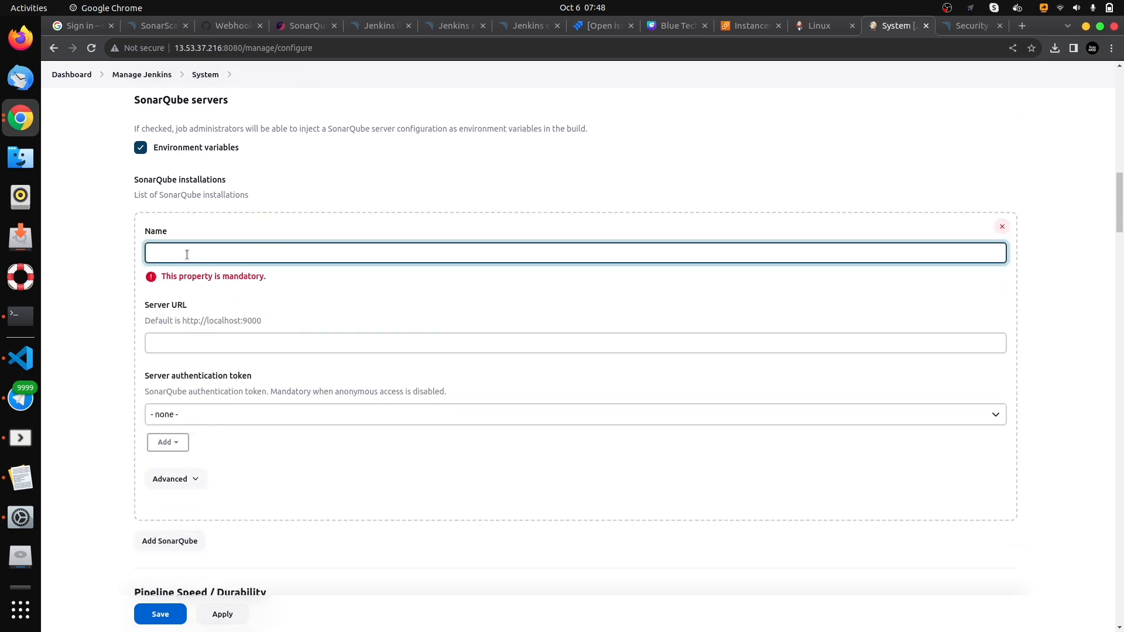
text(SonarScanner)
click(185, 343)
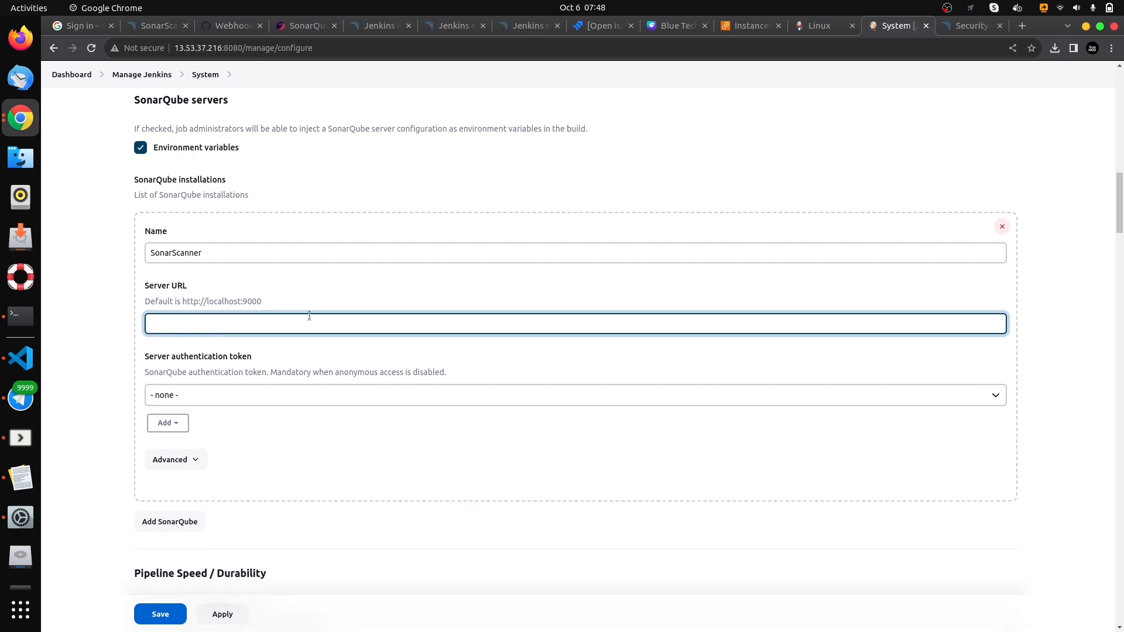
click(959, 28)
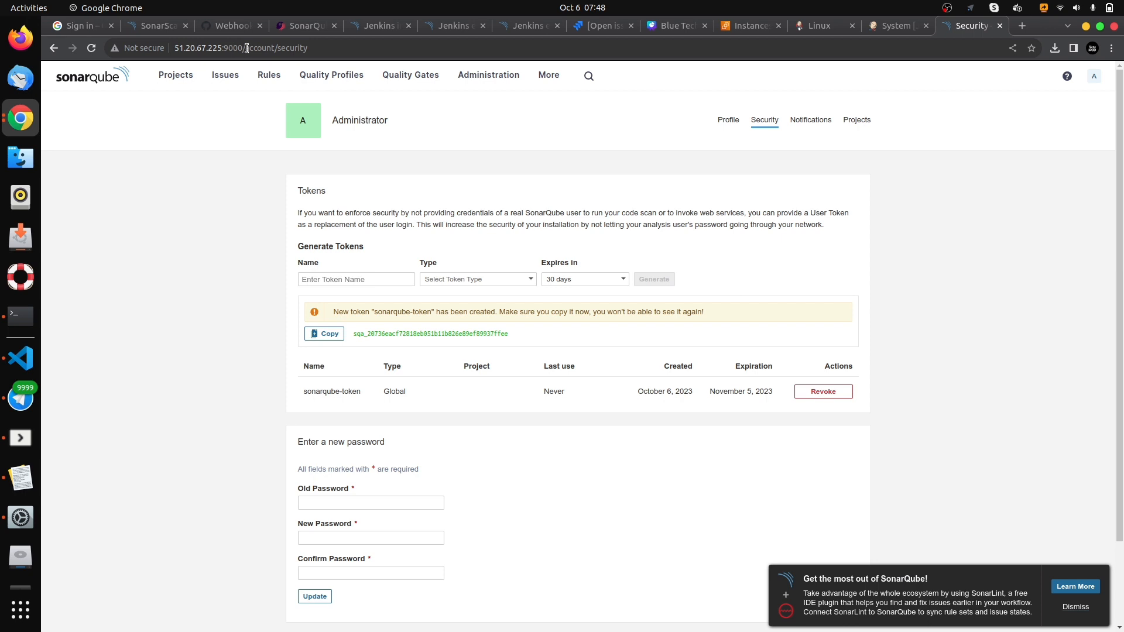
drag(242, 47, 172, 52)
key(ctrl+c)
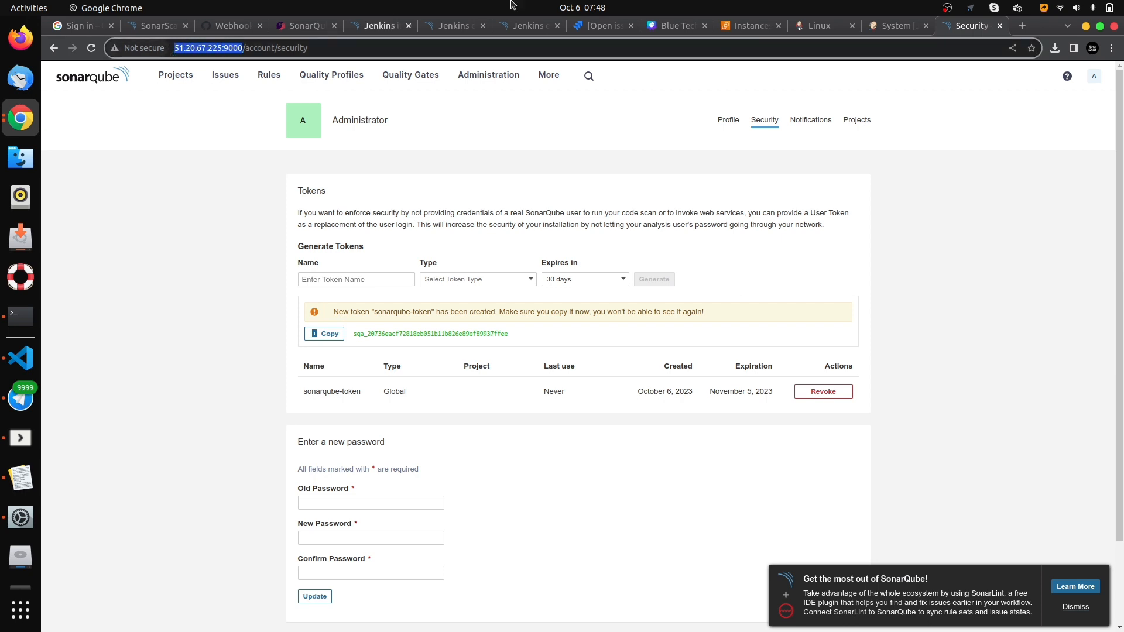
click(887, 32)
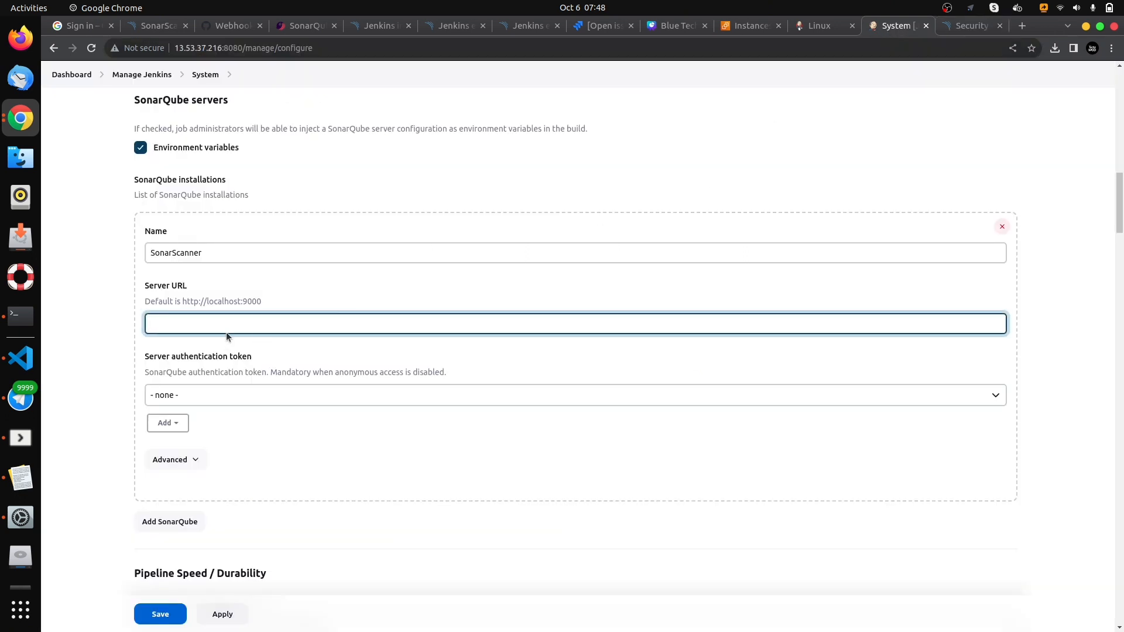
key(ctrl+v)
key(BackSpace)
click(276, 290)
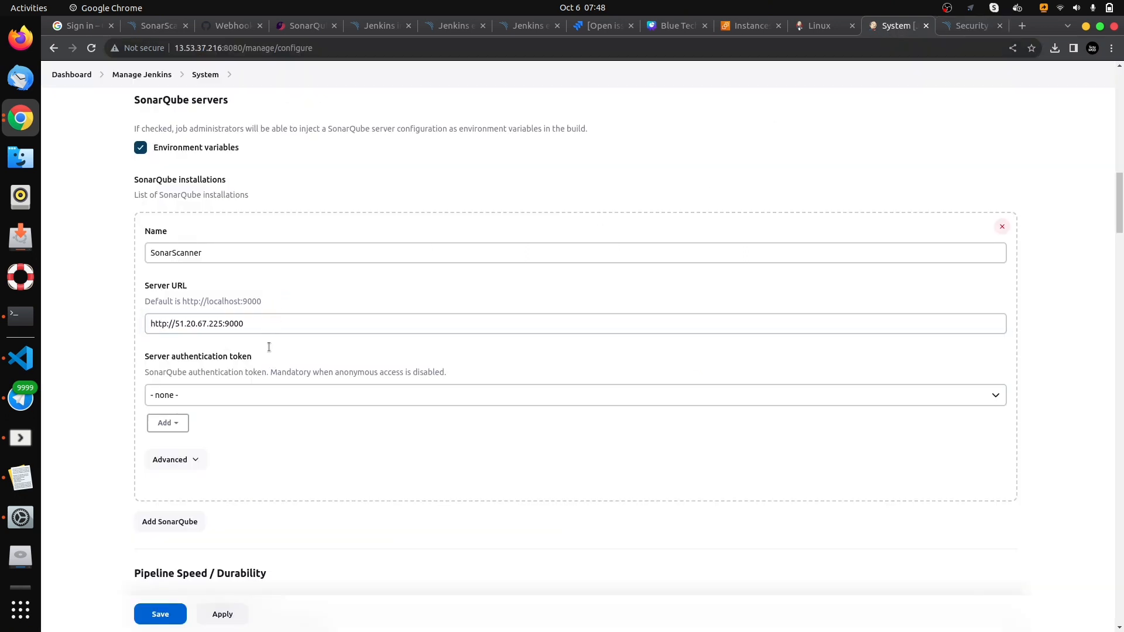
- Choose SonarToken as the SonarQube server authentication token and save the system configuration
click(208, 398)
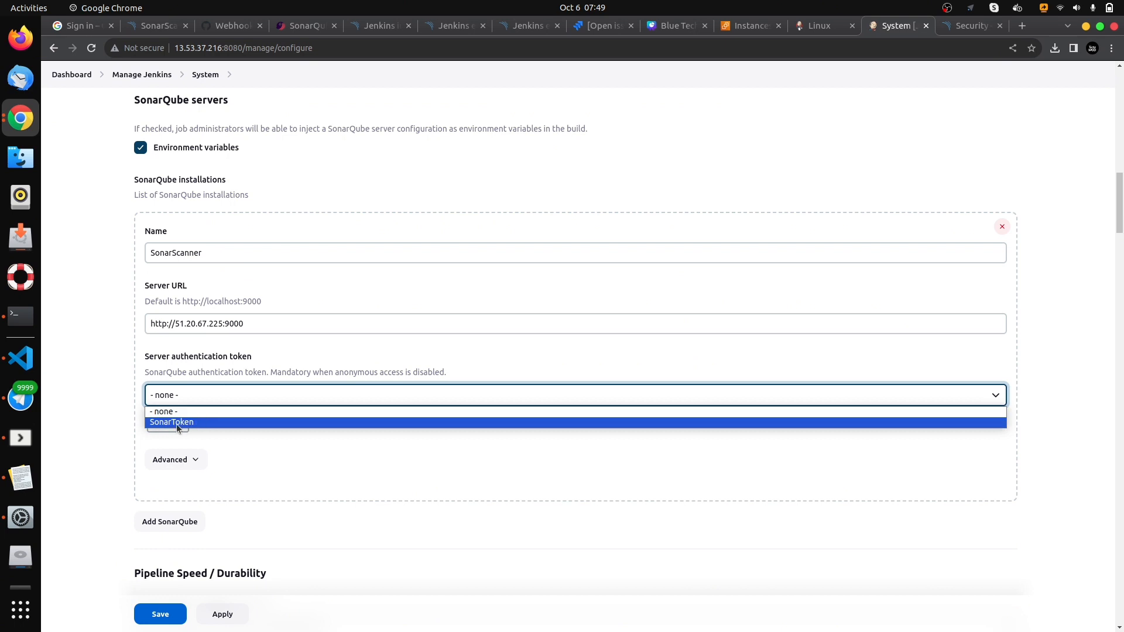
click(207, 421)
scroll(208, 420, down, 2)
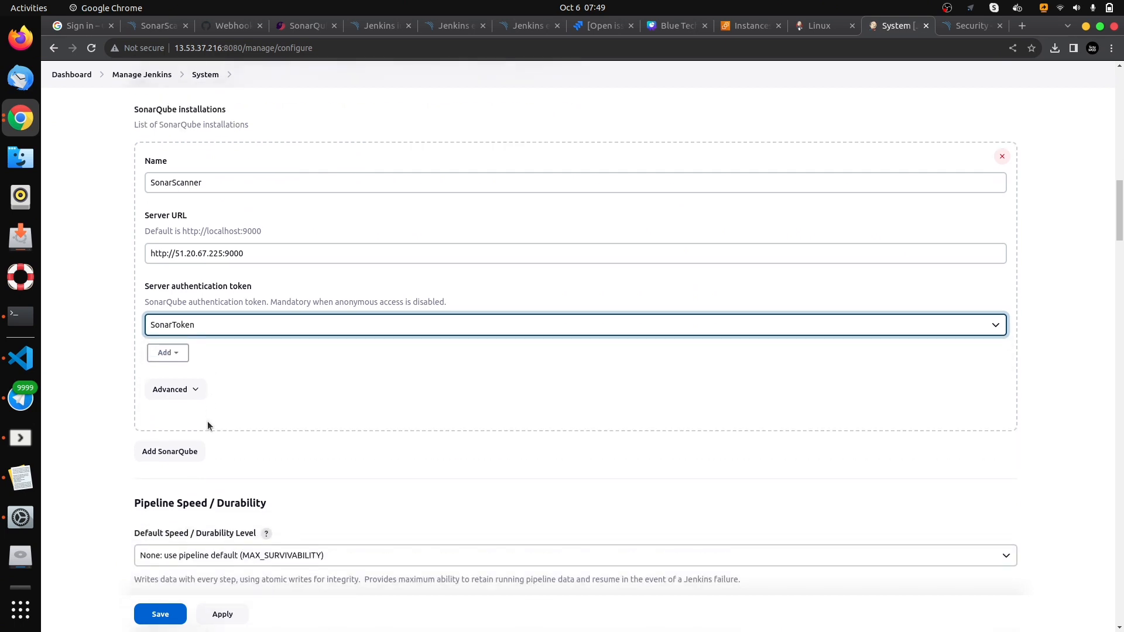
click(170, 616)
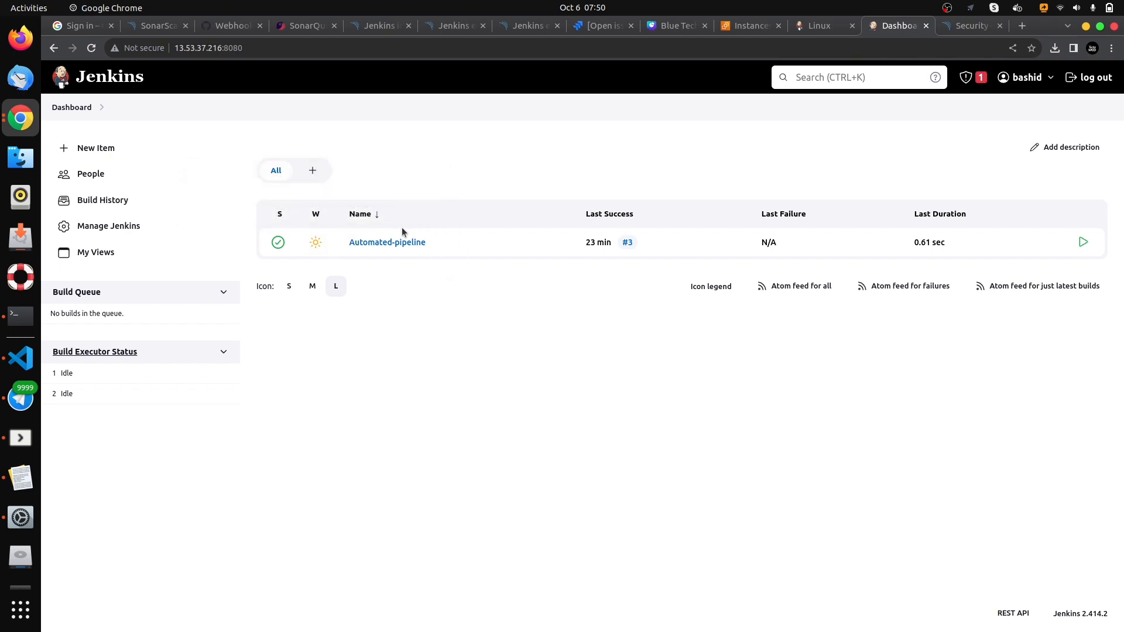
- Open the configuration of the Automated-pipeline job and add an Execute SonarQube Scanner build step
click(376, 245)
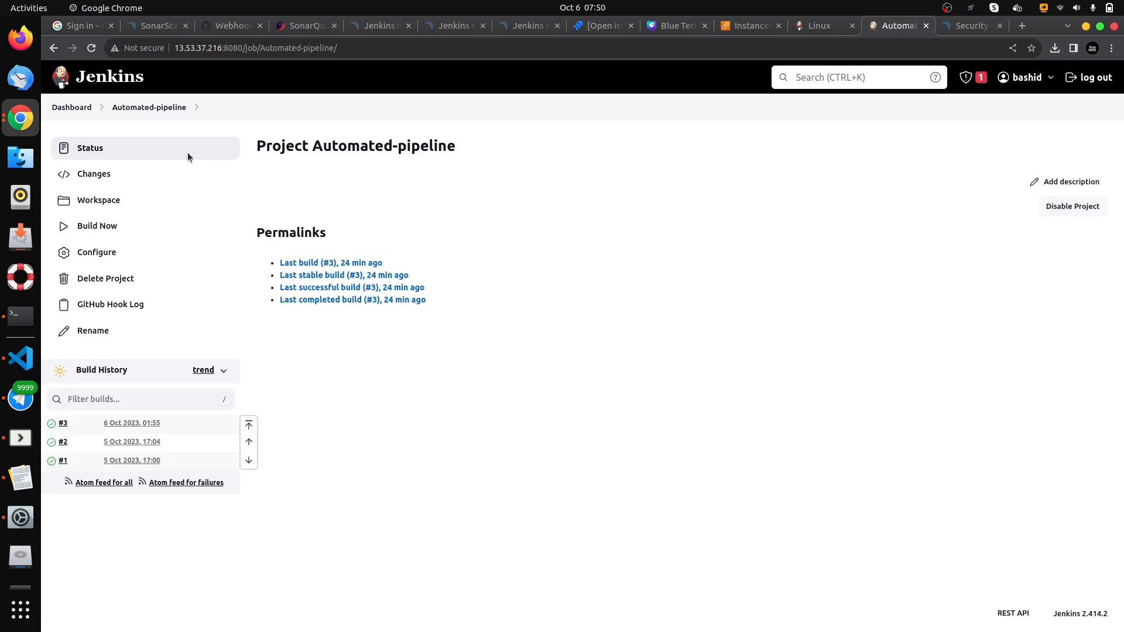
click(105, 255)
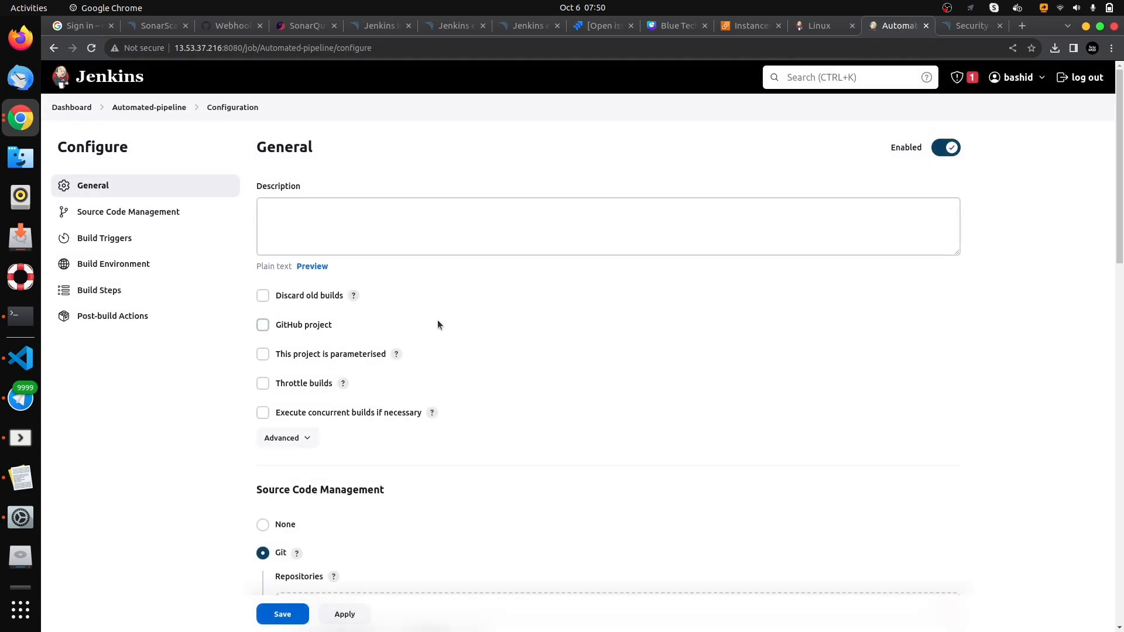
scroll(454, 356, down, 15)
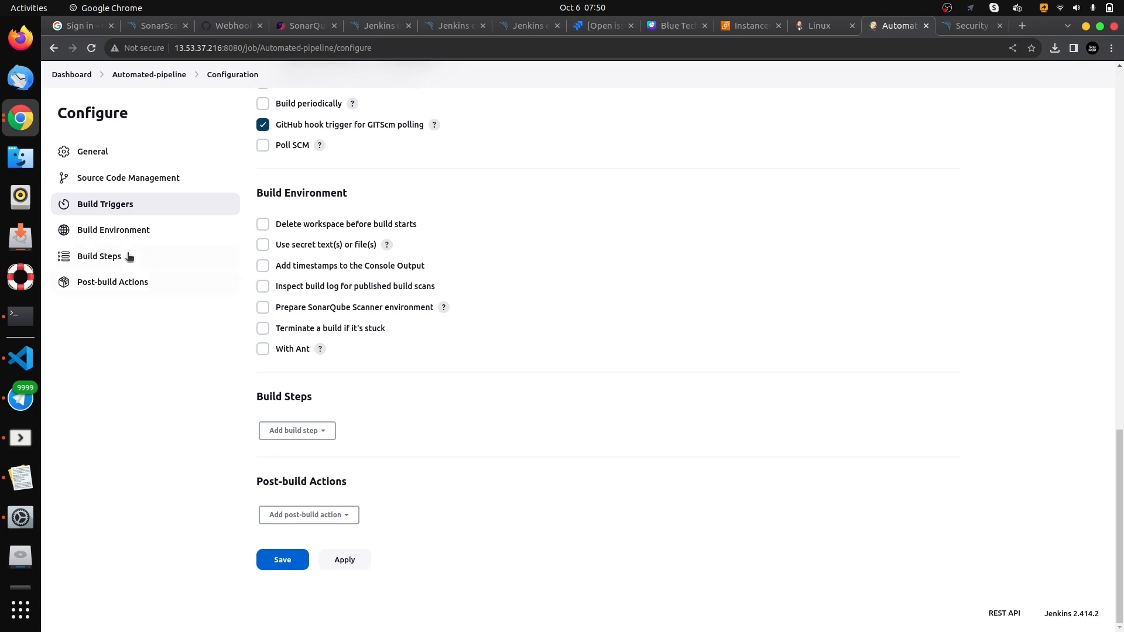
scroll(402, 256, up, 5)
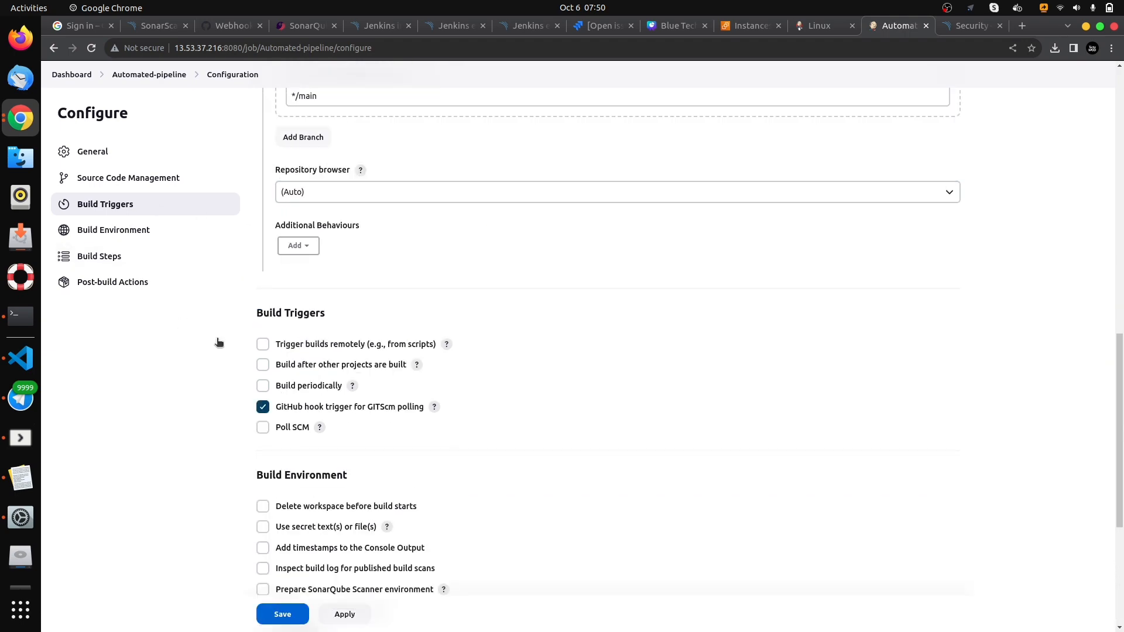
click(118, 257)
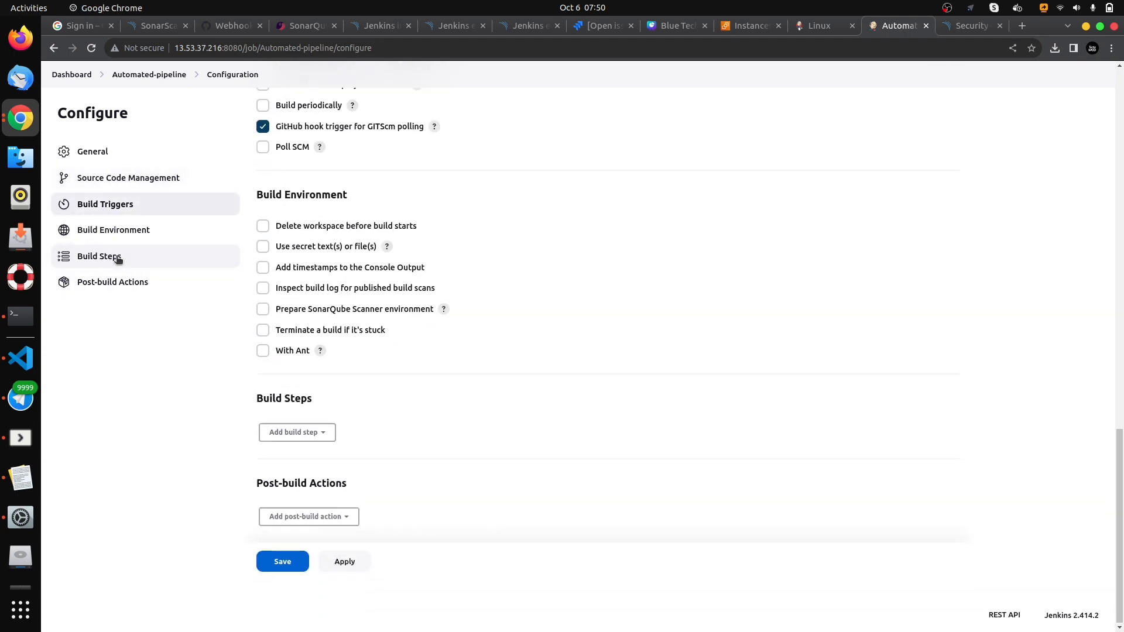
click(318, 432)
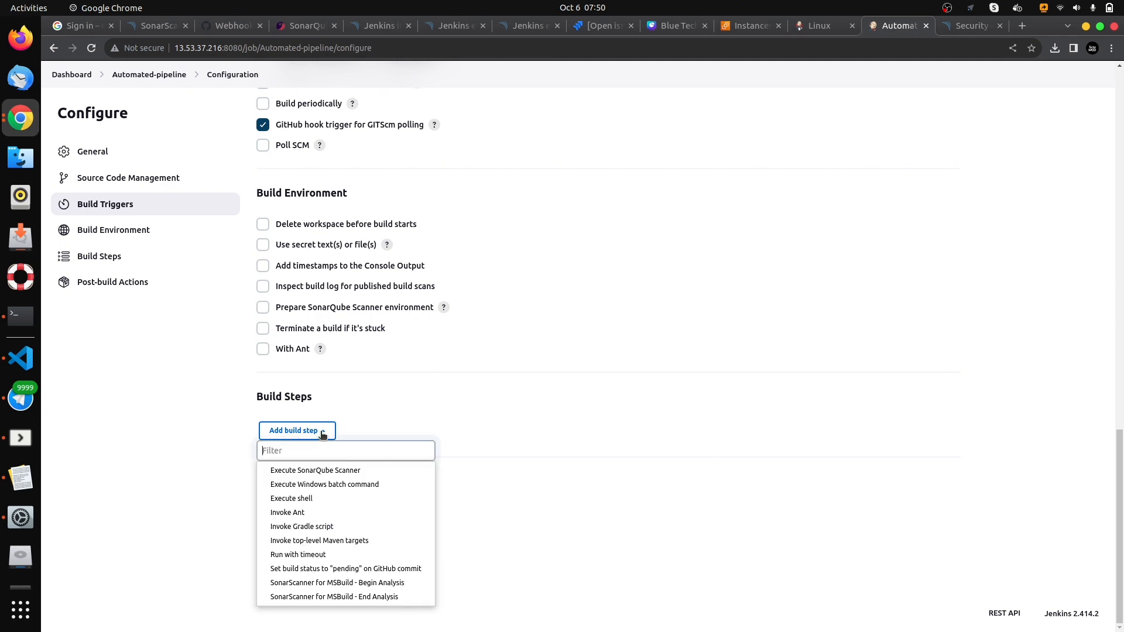
click(331, 471)
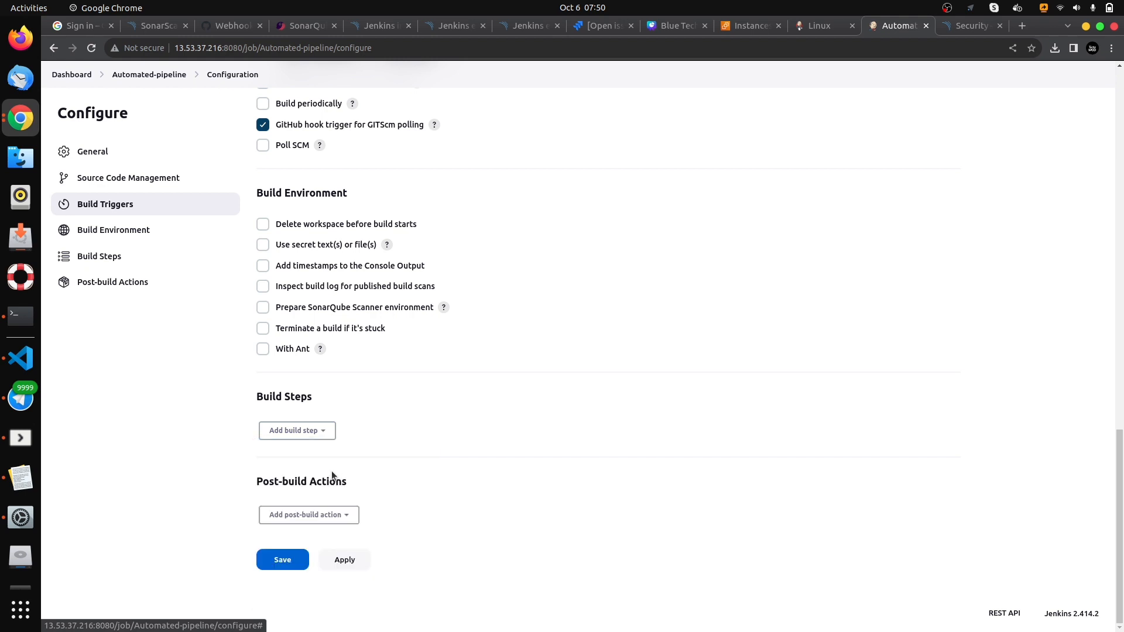
scroll(427, 319, down, 4)
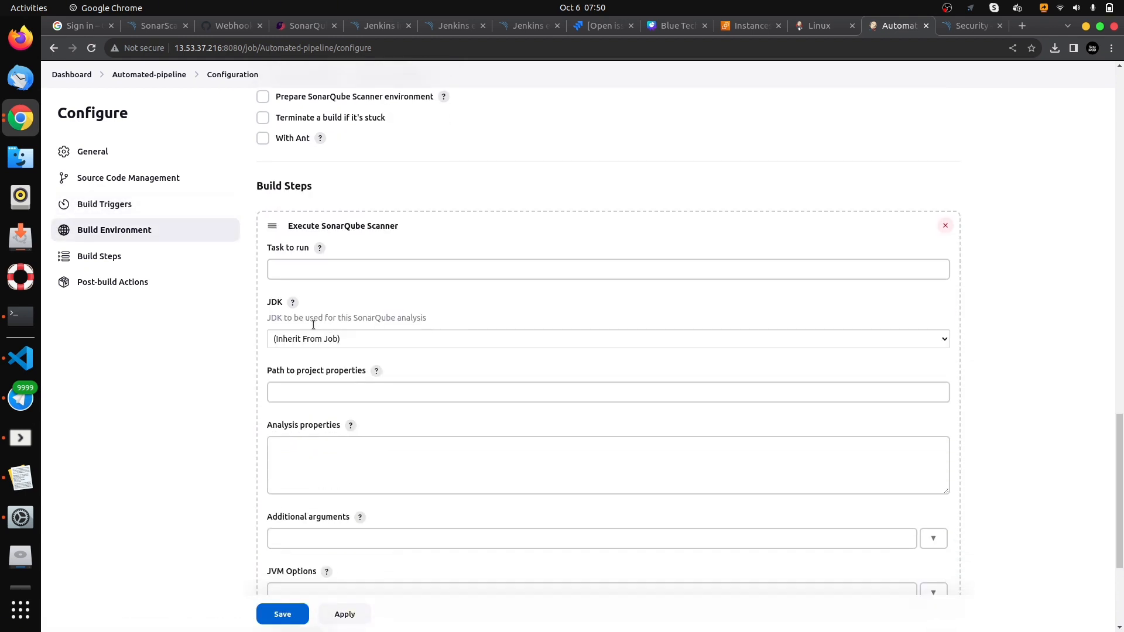
- Copy sonar.projectKey=jenkins-project from the text editor note into the scanner step's Analysis properties and save the job
scroll(271, 329, down, 2)
click(280, 308)
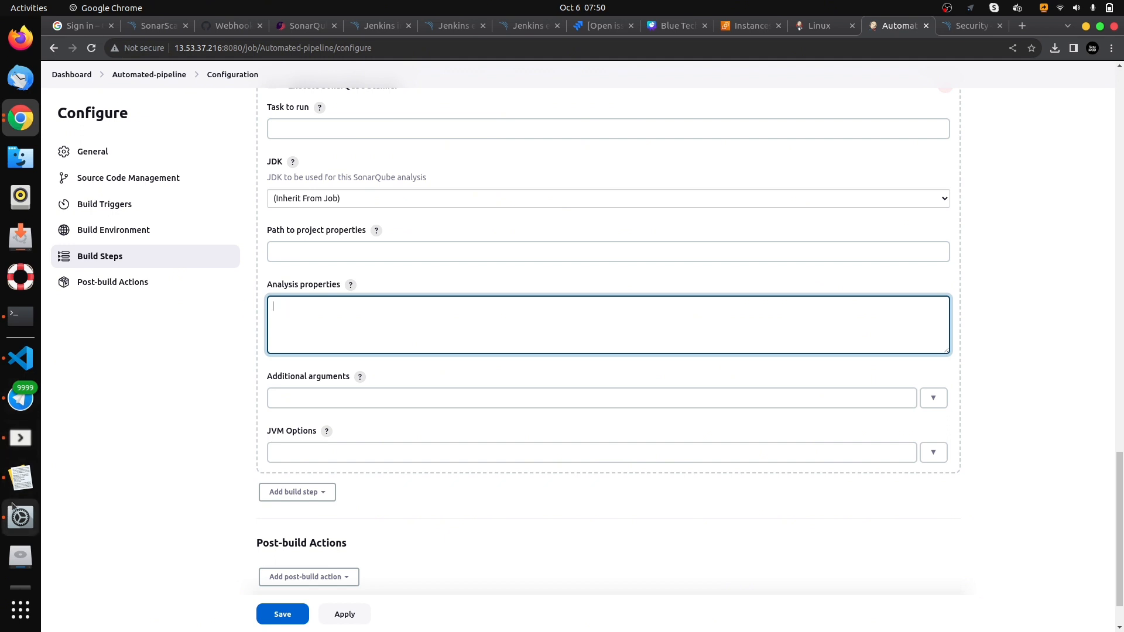
click(21, 477)
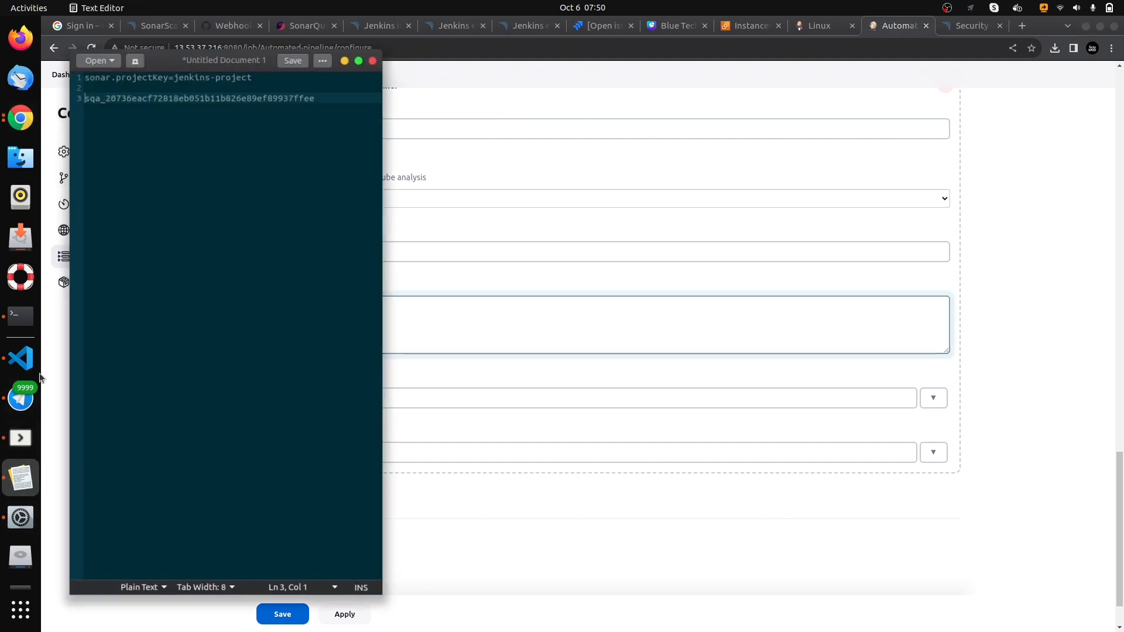
triple_click(113, 74)
key(ctrl+c)
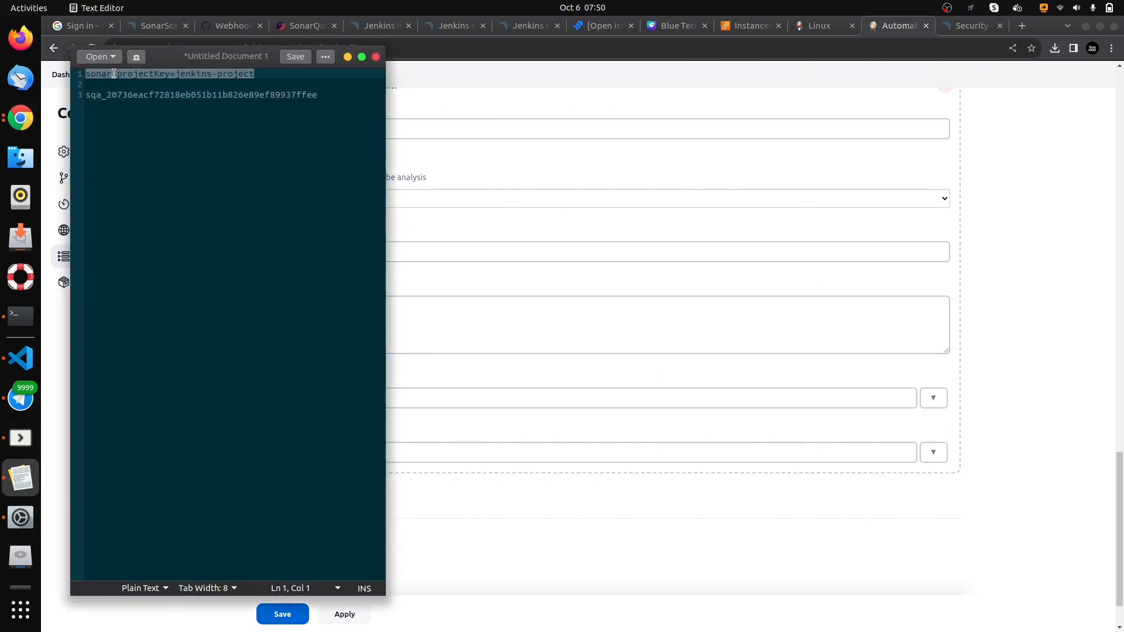
click(346, 57)
key(ctrl+v)
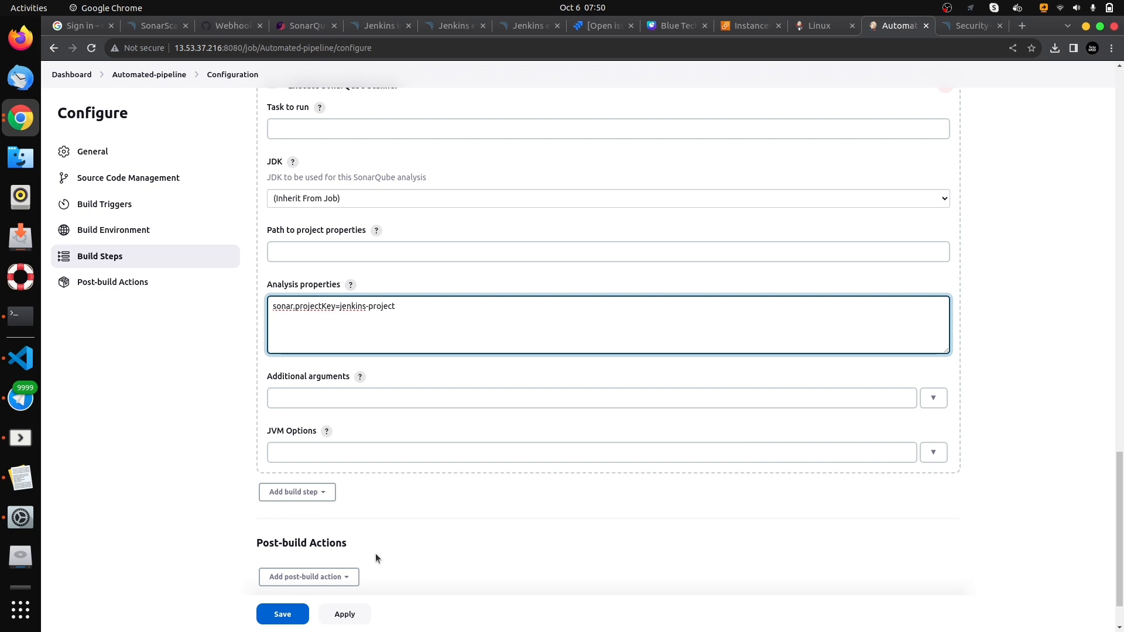
scroll(374, 553, down, 2)
click(283, 559)
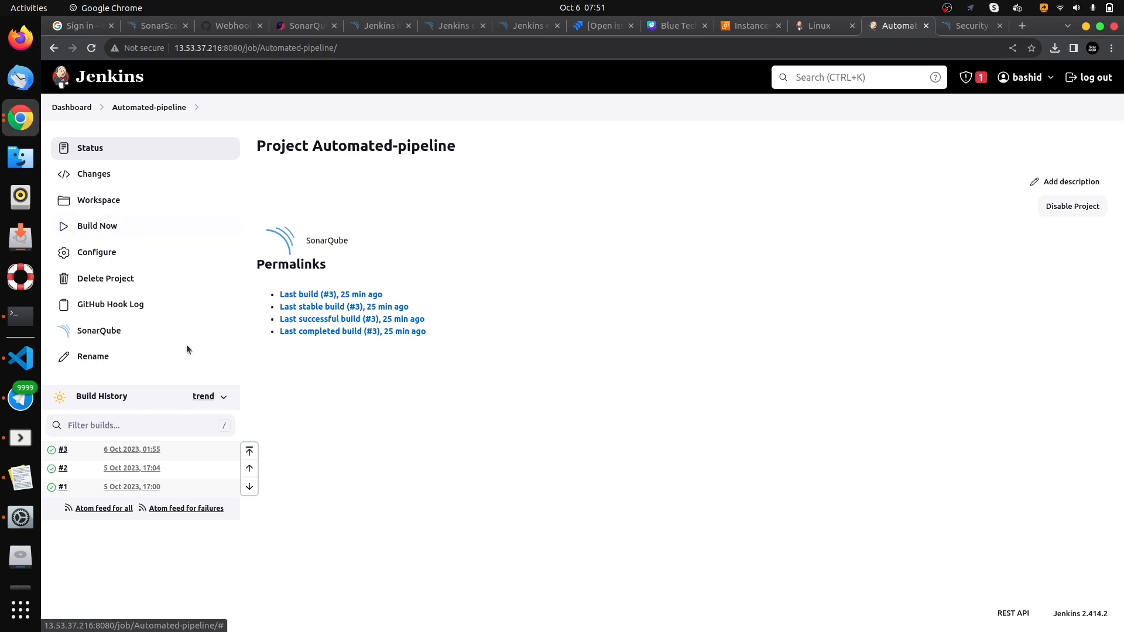
- Start a new build of Automated-pipeline and check the SonarQube project list while it runs
click(98, 226)
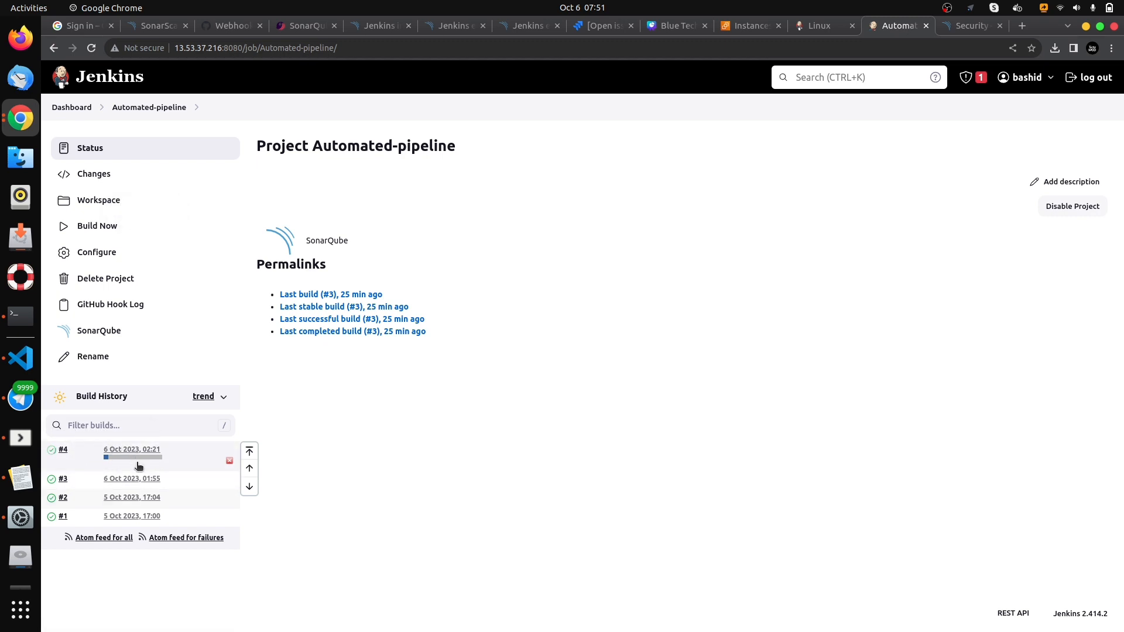
click(951, 28)
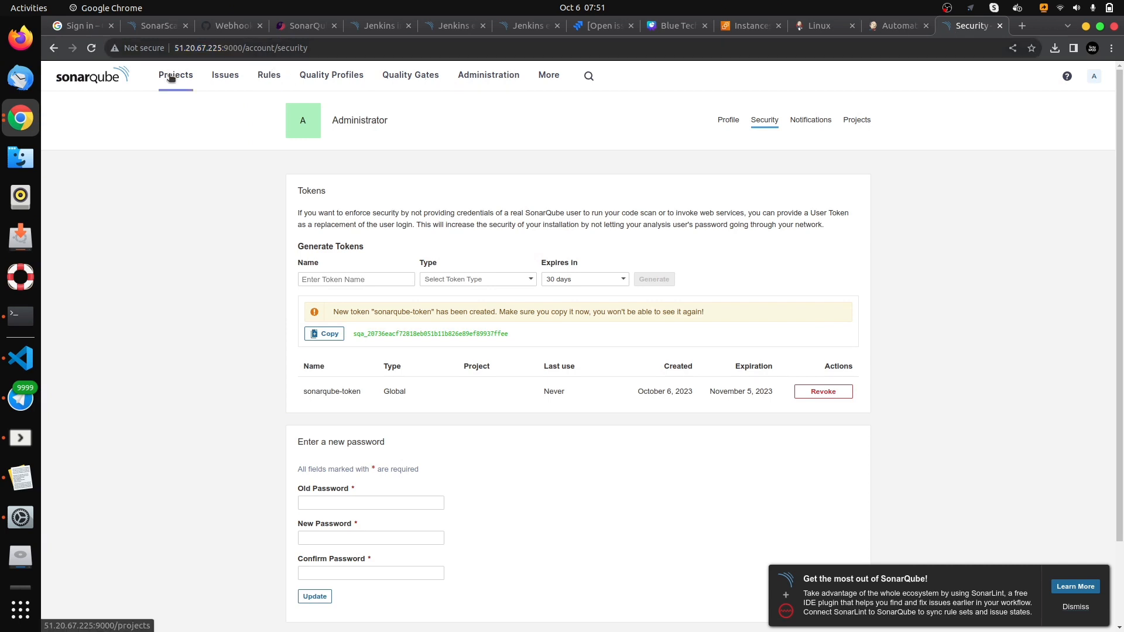
click(171, 76)
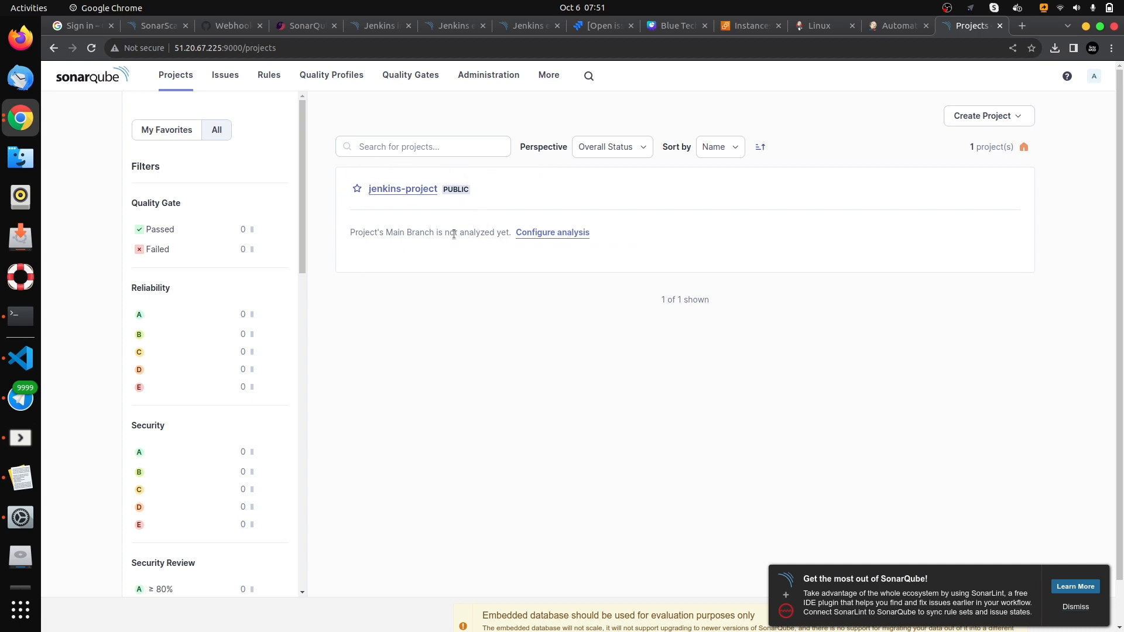
click(895, 26)
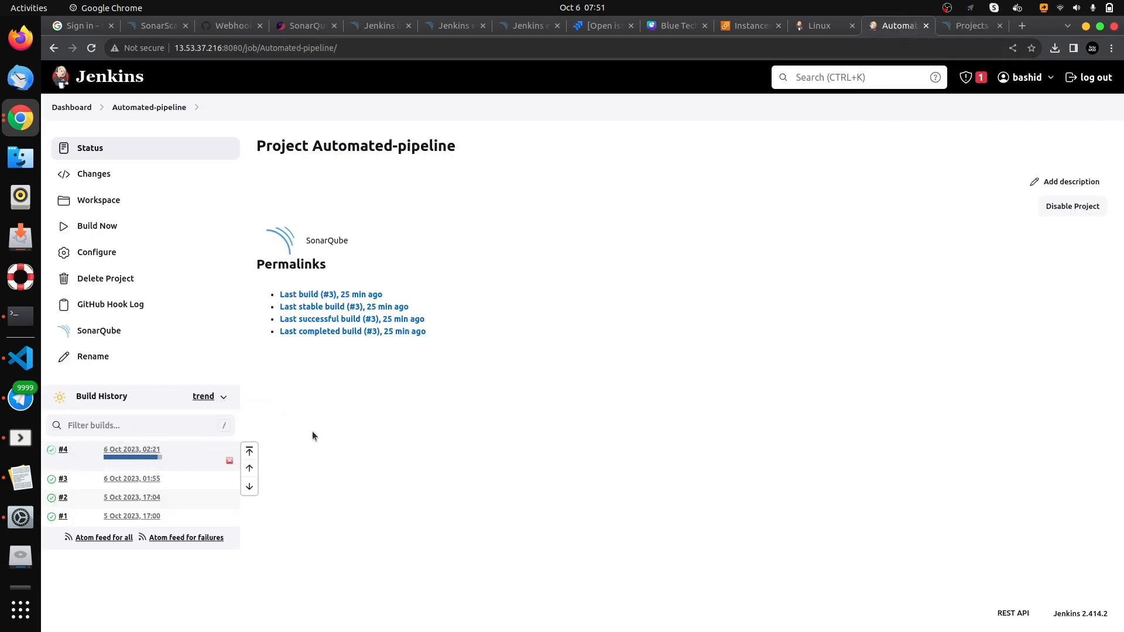
click(972, 26)
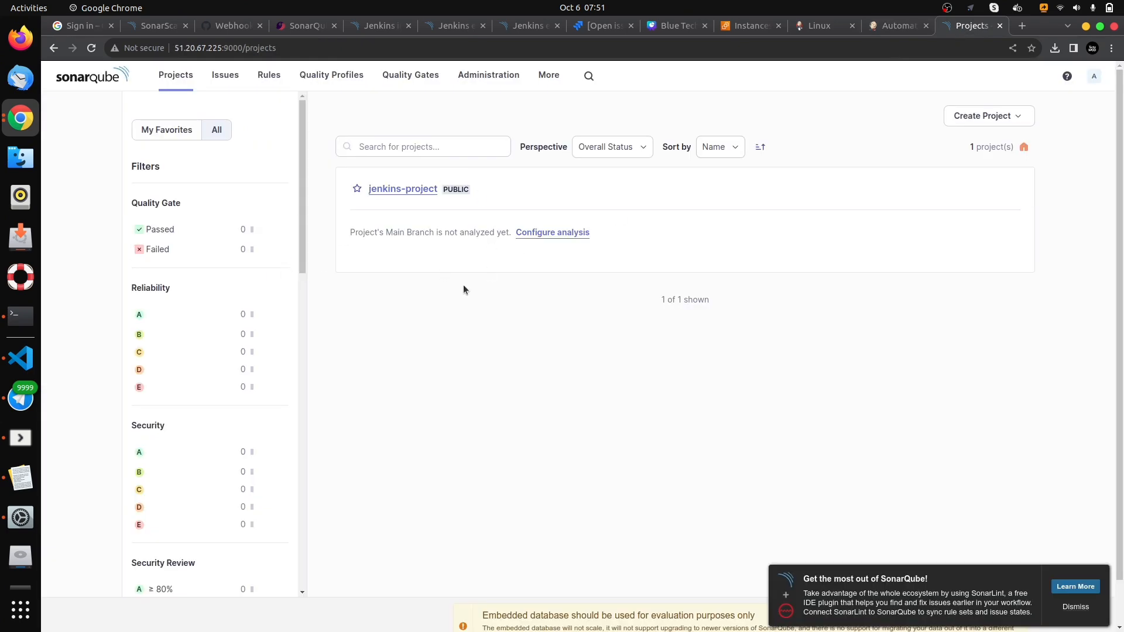
click(901, 26)
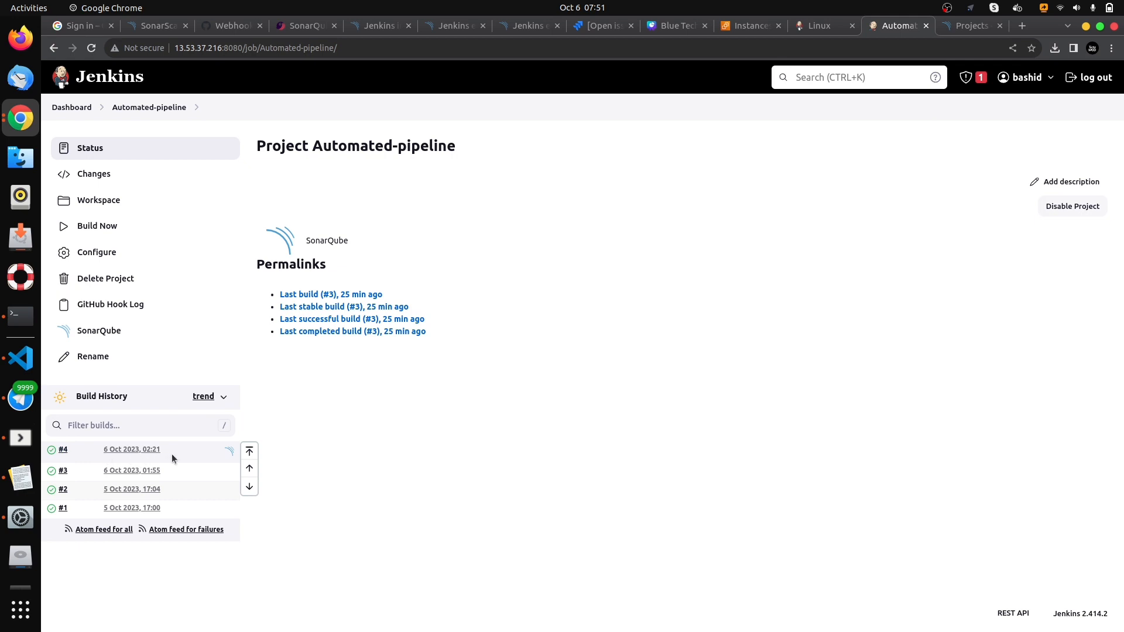
- Examine the console output of build #4 from its first lines through the final execution and build status
click(64, 450)
click(110, 204)
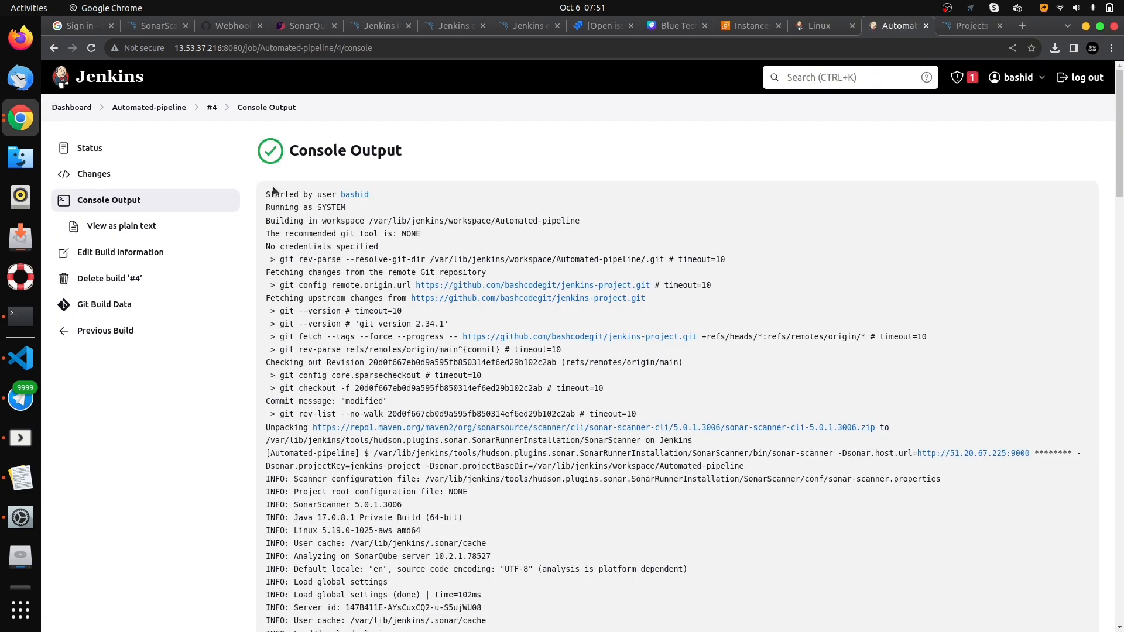
triple_click(286, 196)
scroll(305, 123, down, 3)
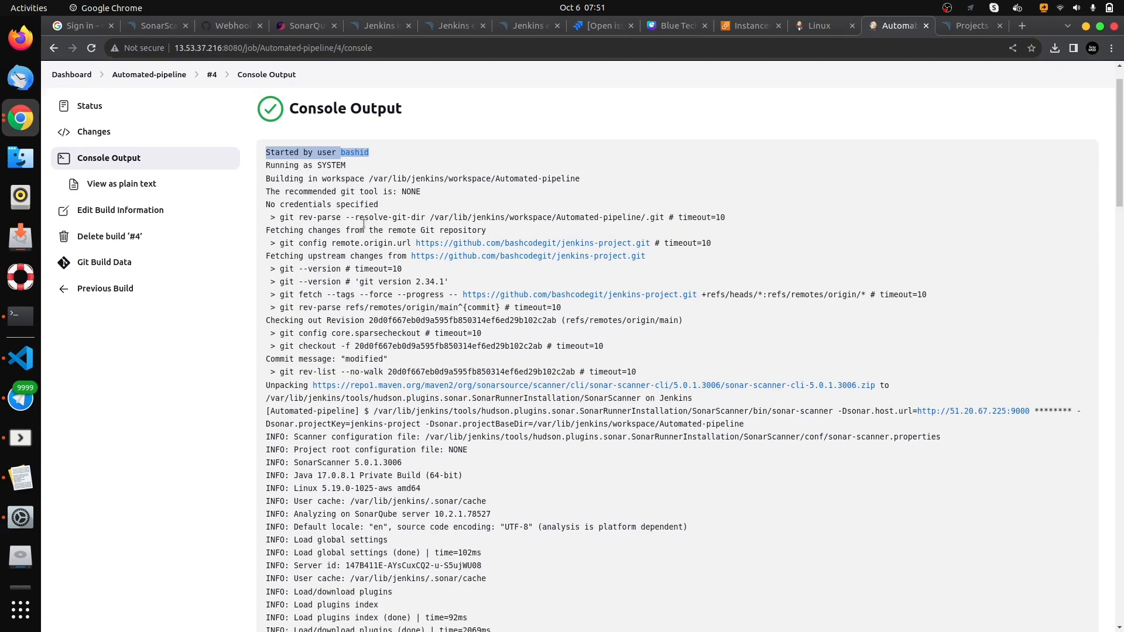
scroll(334, 217, down, 6)
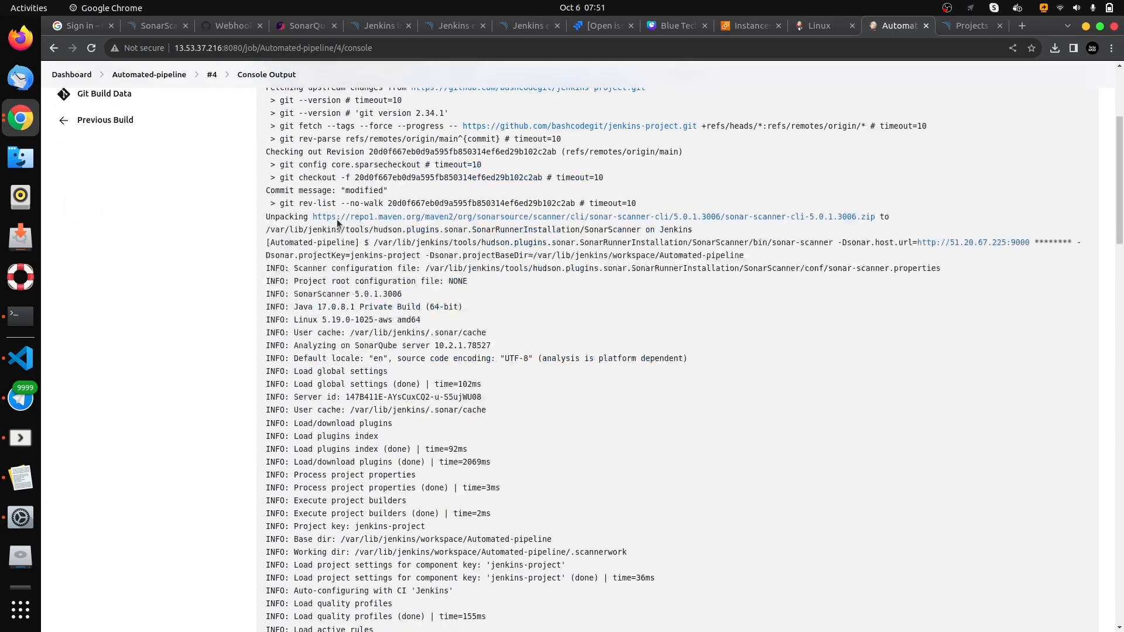
scroll(337, 225, down, 20)
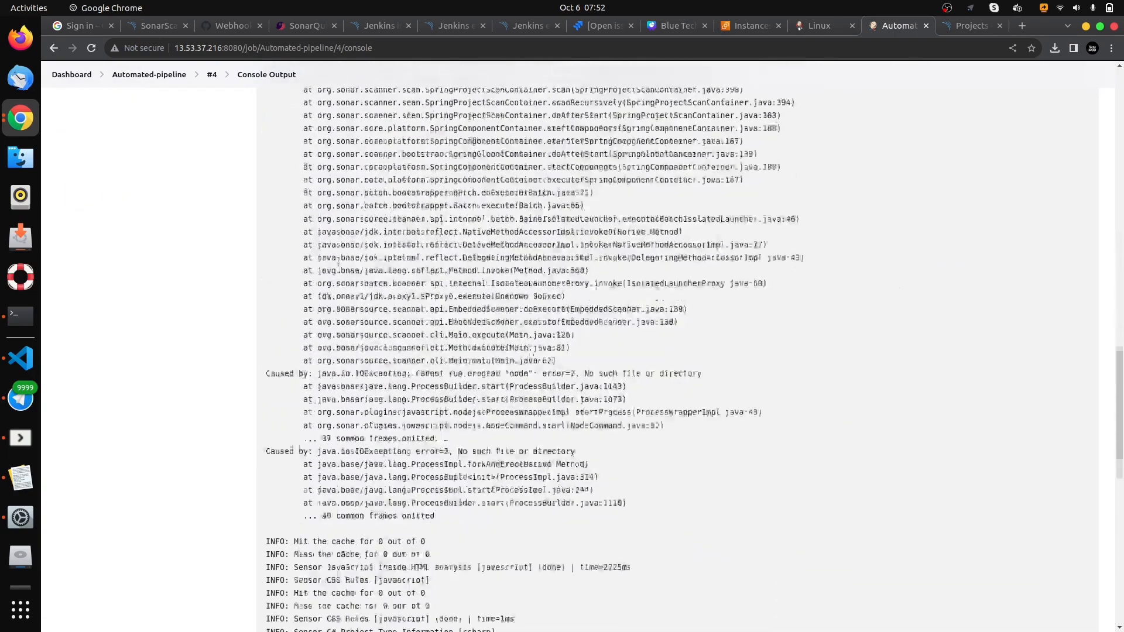
scroll(337, 262, down, 10)
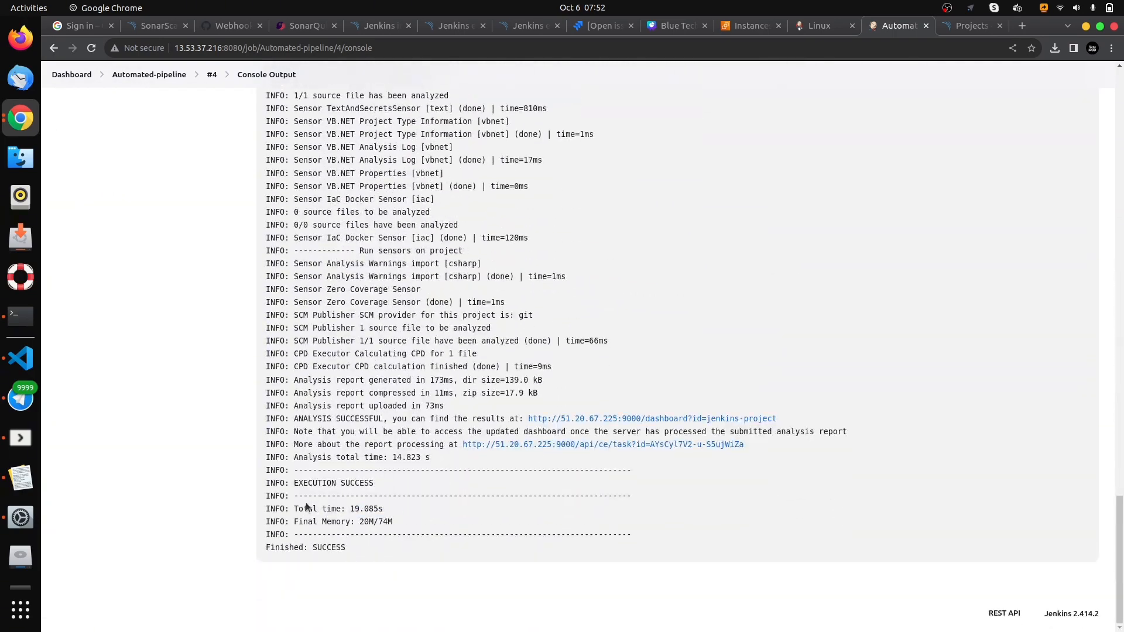
triple_click(316, 481)
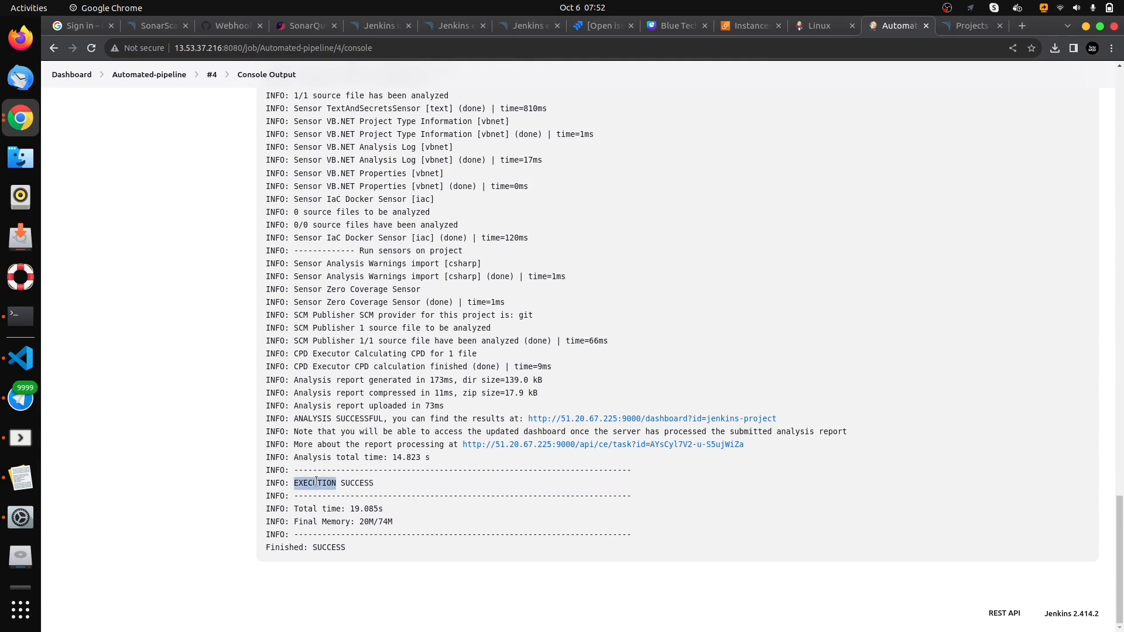
click(331, 548)
triple_click(329, 547)
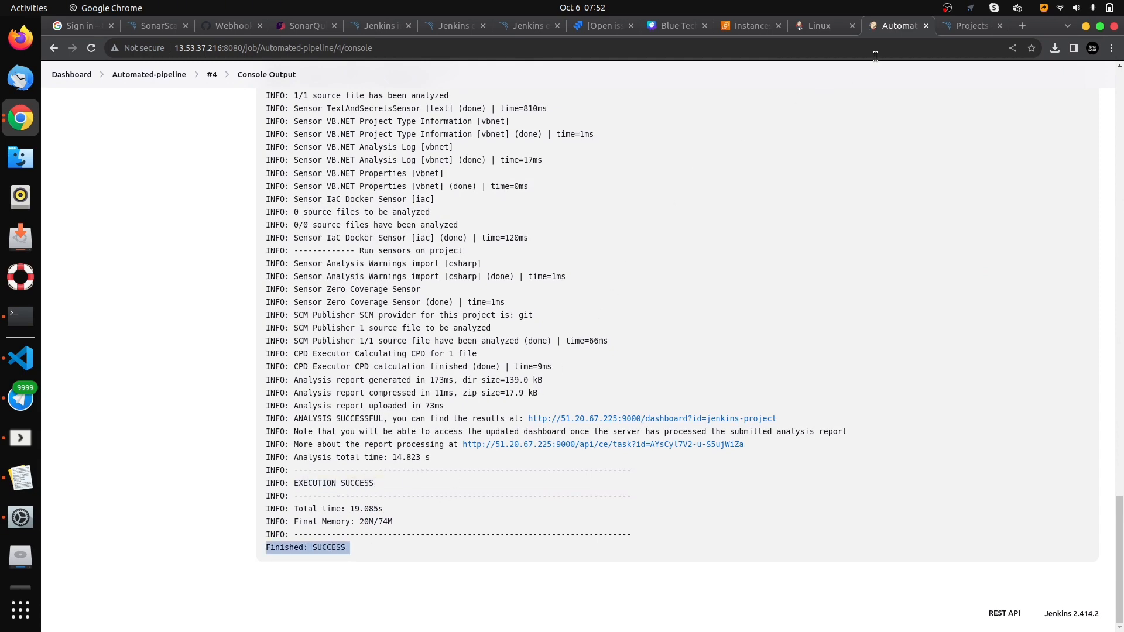
- Reload the SonarQube project list and review the analysis metrics of jenkins-project
click(955, 29)
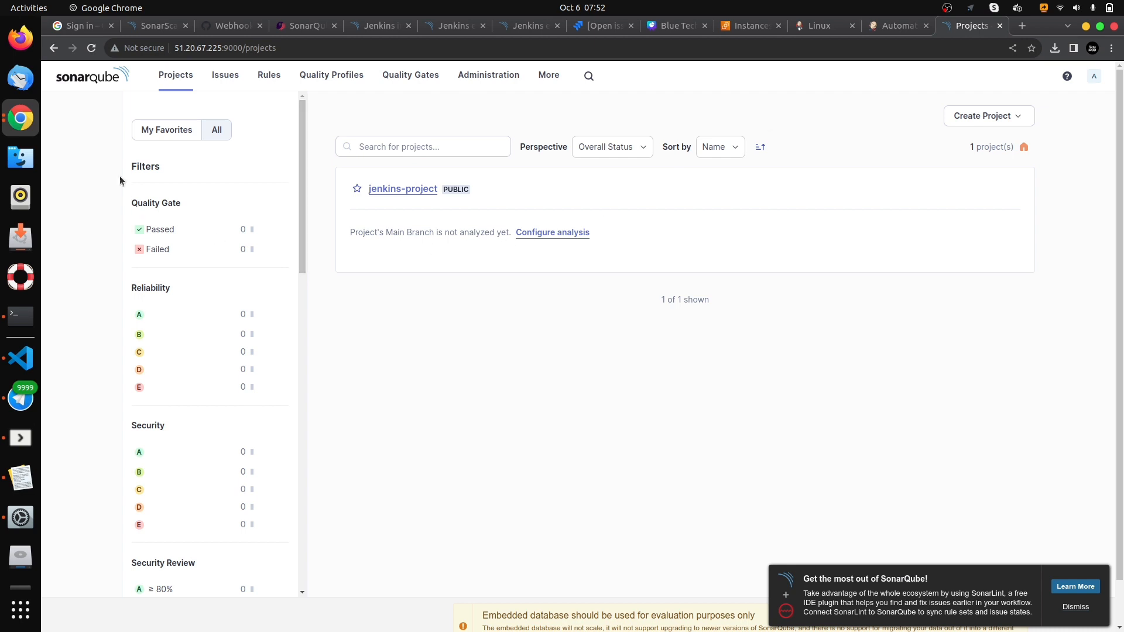
click(90, 55)
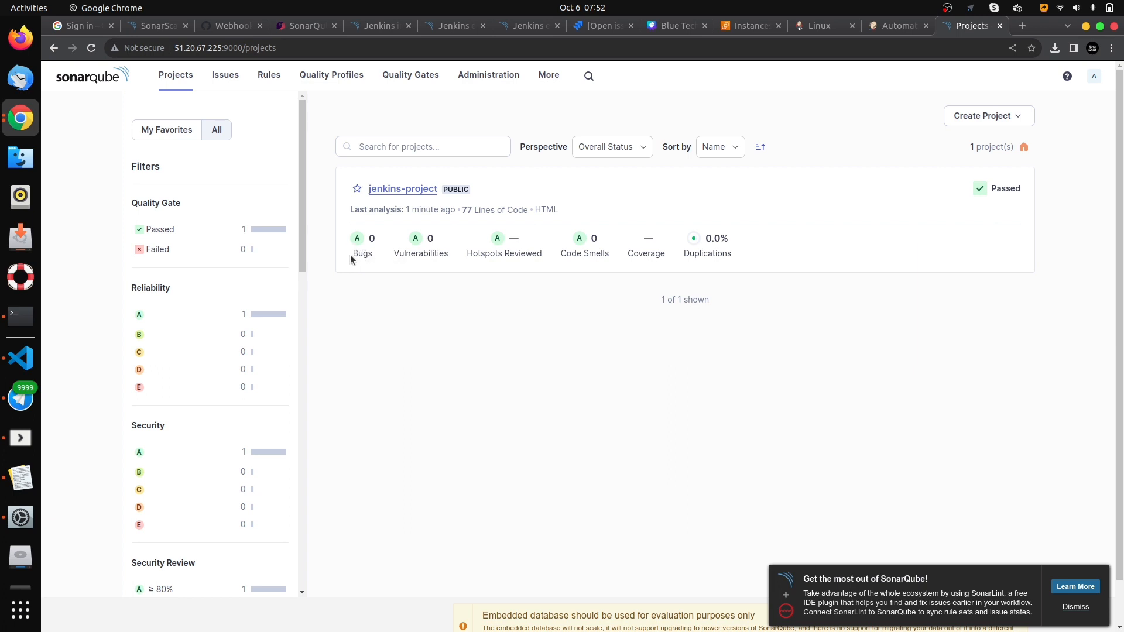
drag(353, 253, 729, 253)
click(739, 257)
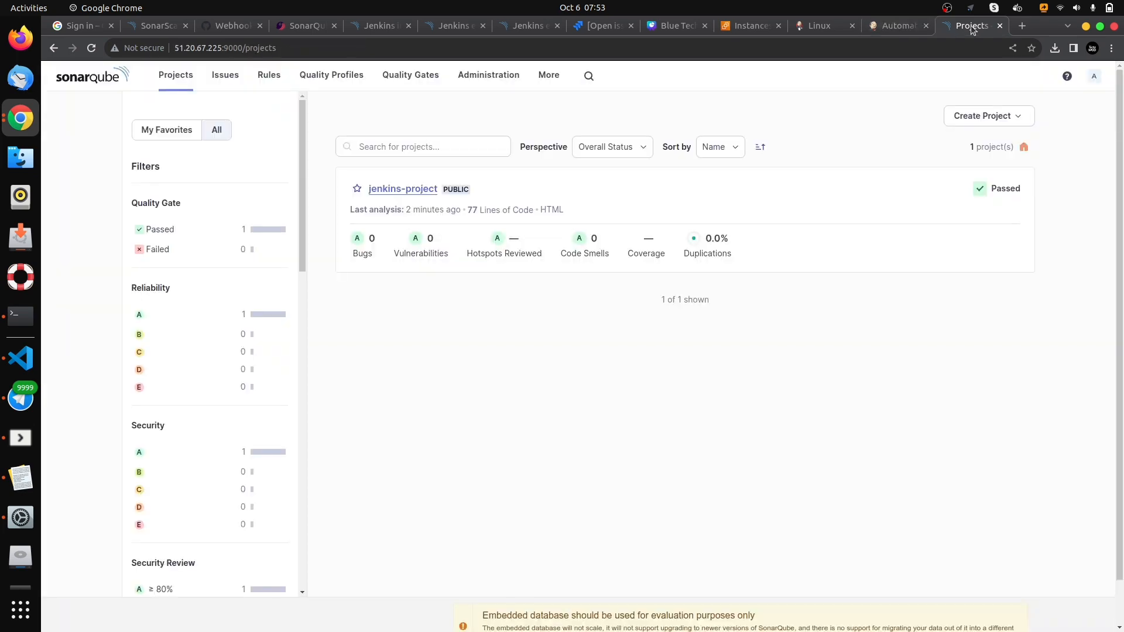
click(895, 25)
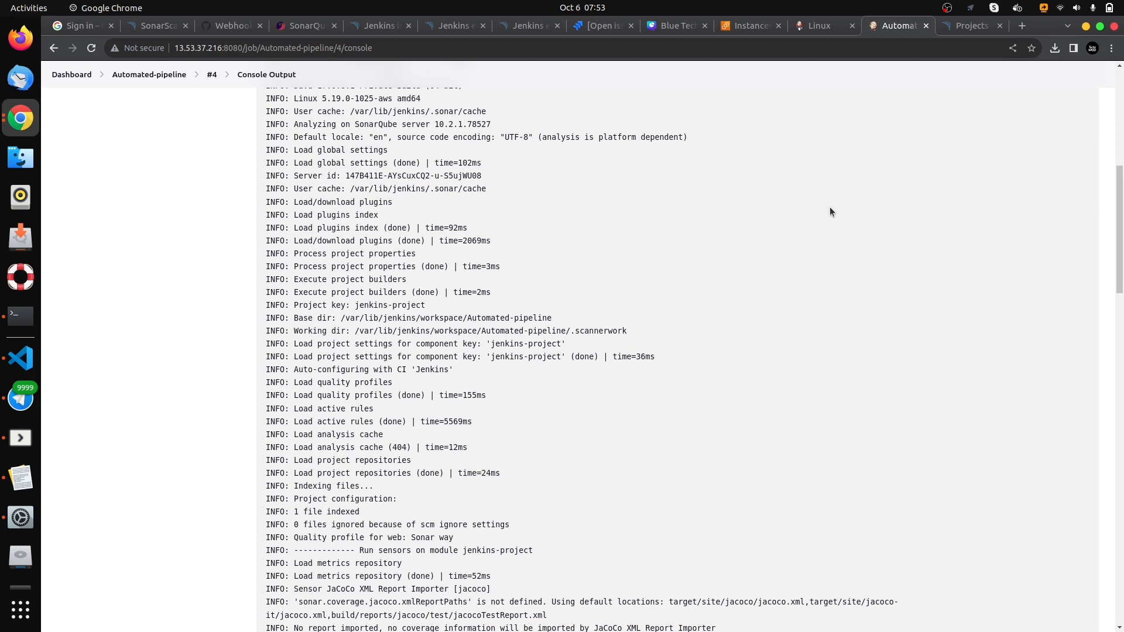
scroll(830, 212, up, 8)
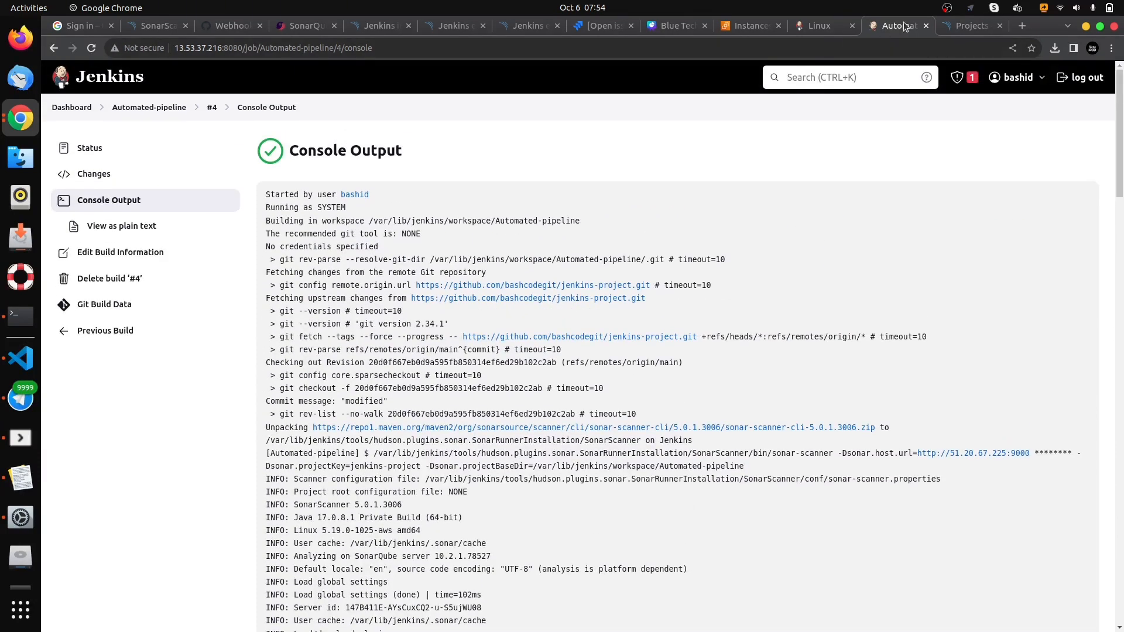
key(ctrl+Tab)
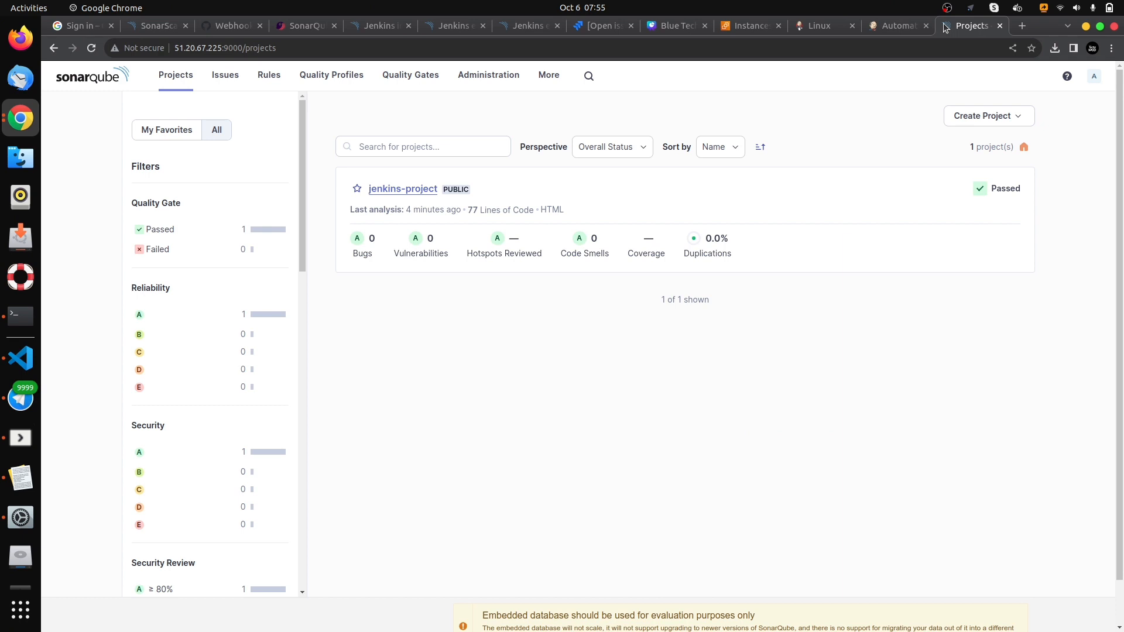
- View the index.html page in the Automated-pipeline workspace in Jenkins and return to the workspace listing
click(894, 29)
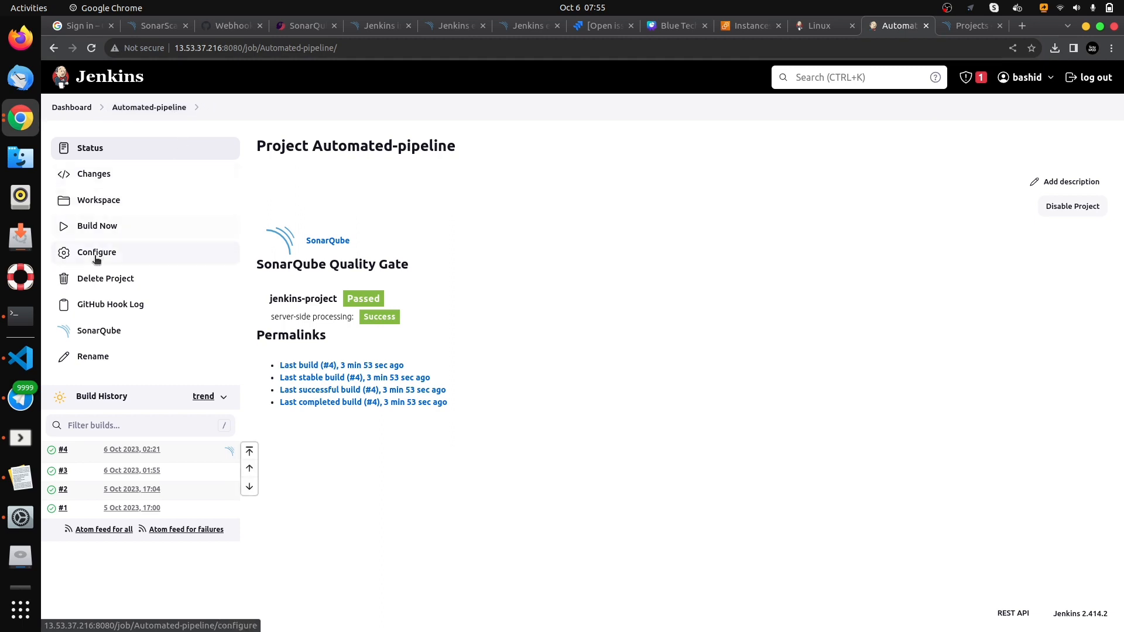
click(85, 203)
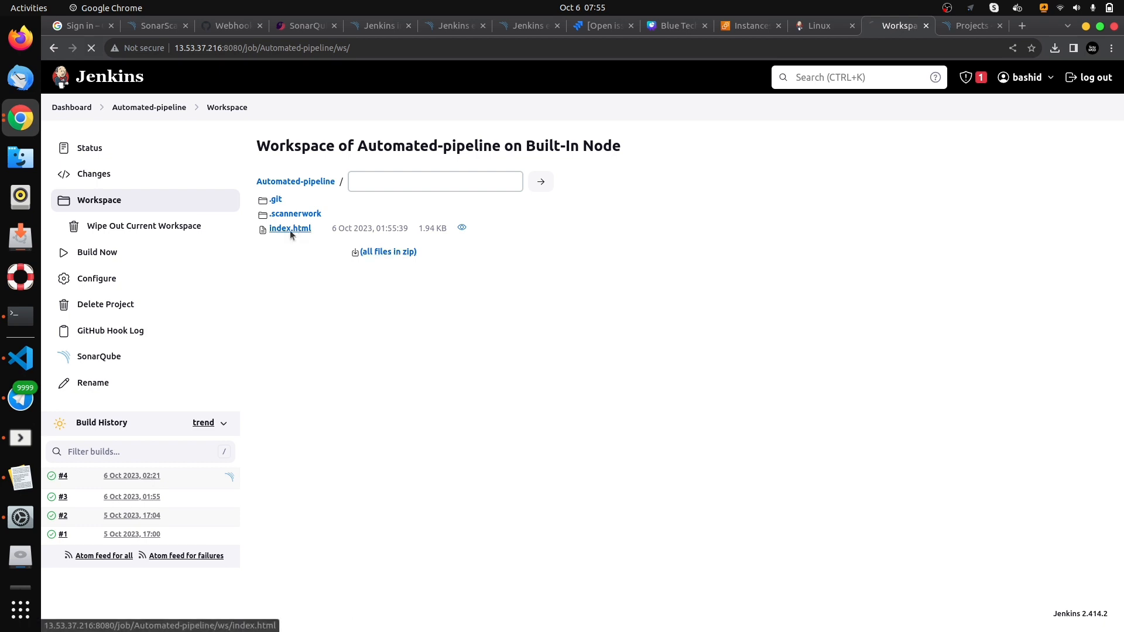
click(301, 229)
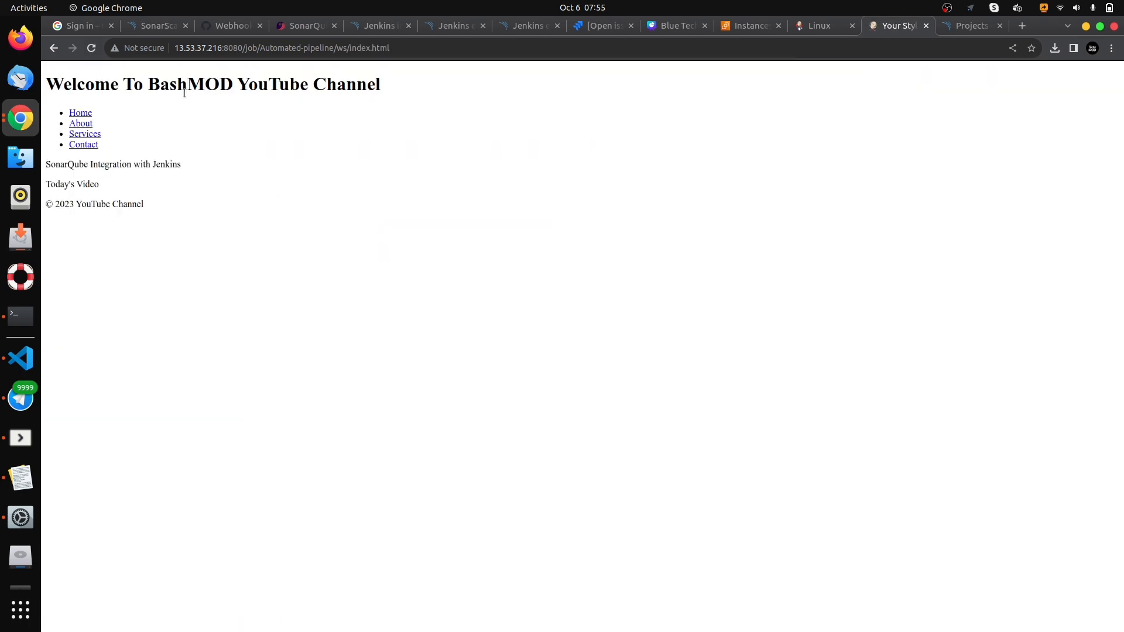
triple_click(167, 83)
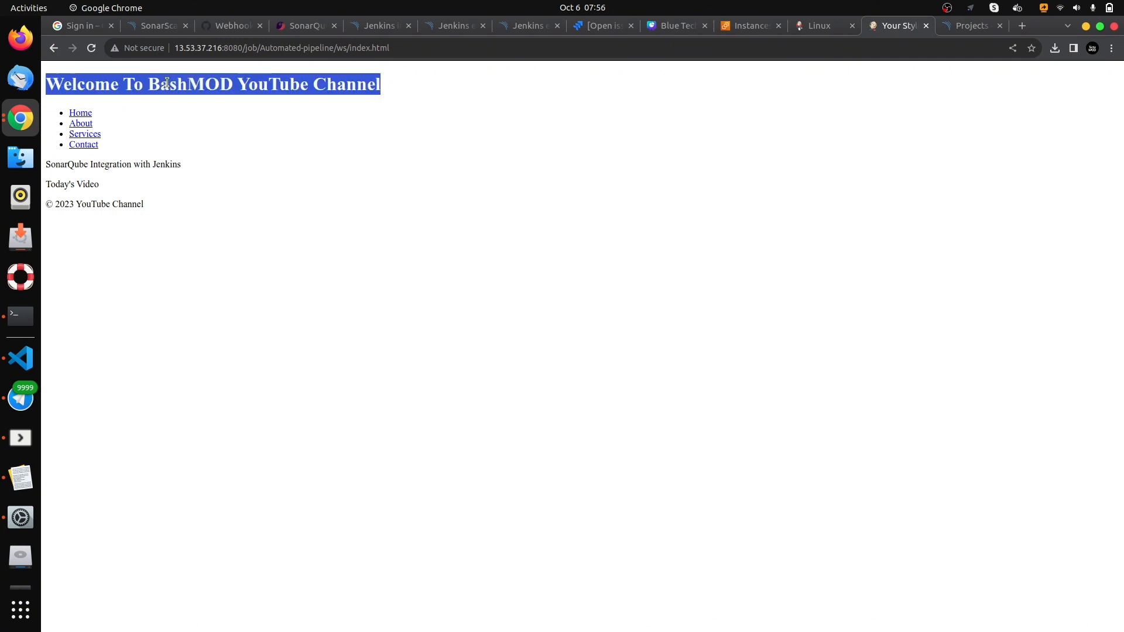
key(alt+Left)
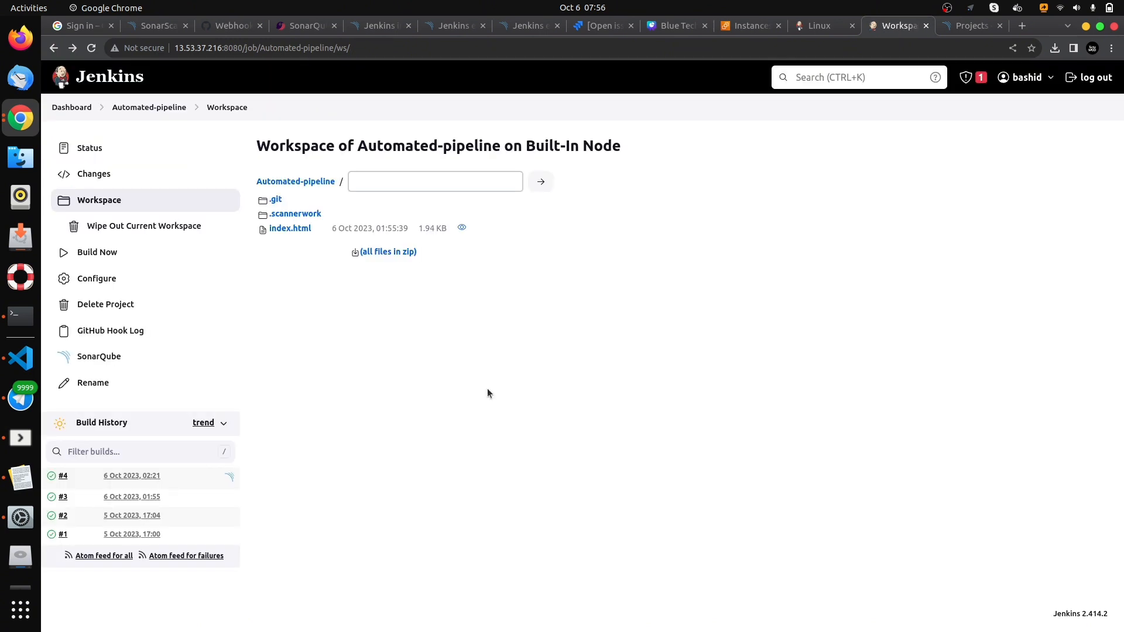